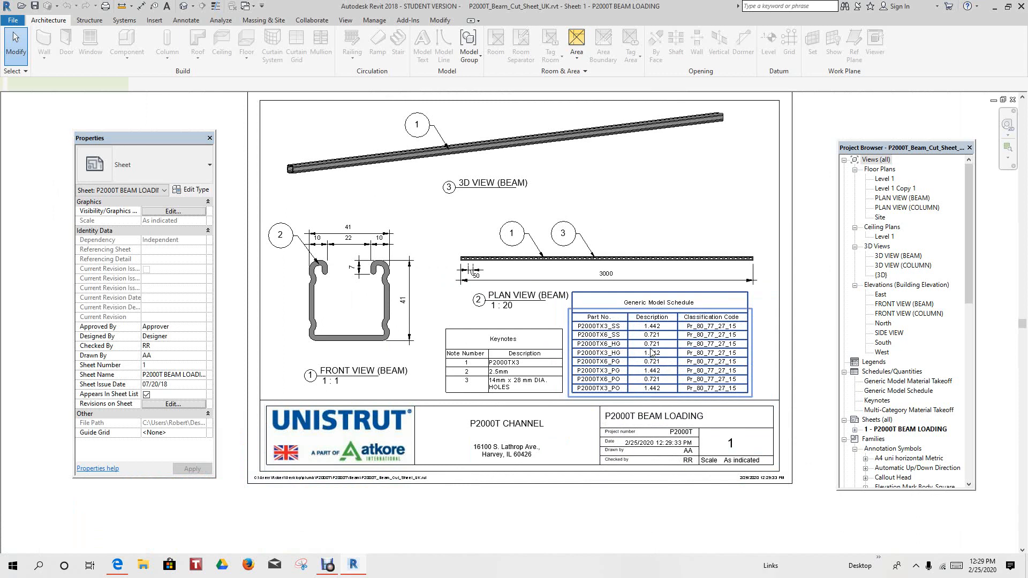
Activate the 3D VIEW (BEAM) viewport on the sheet and open the beam's P2000T_Beam family for editing
left_click(652, 352)
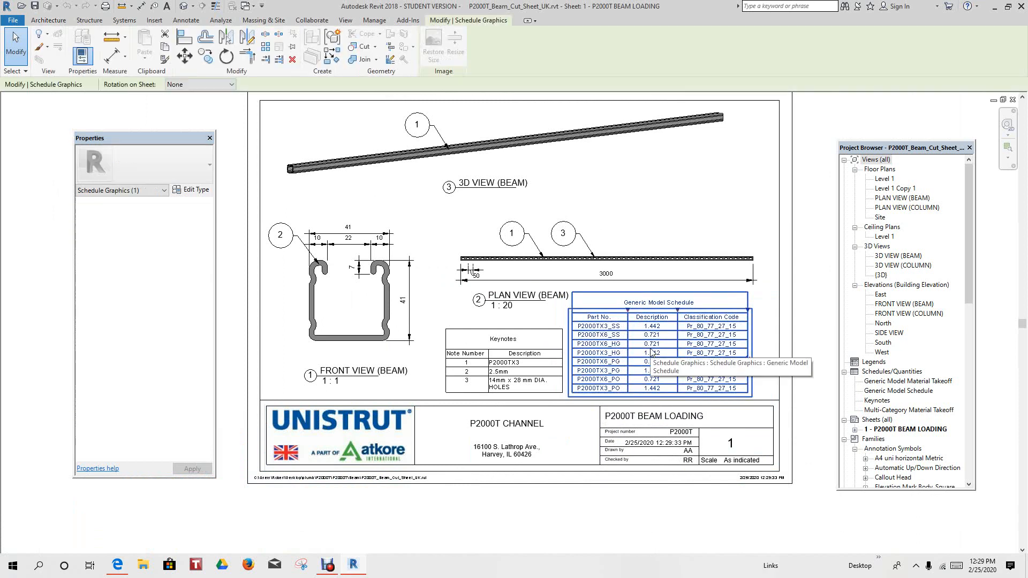
left_click(808, 354)
middle_click_drag(798, 352, 795, 375)
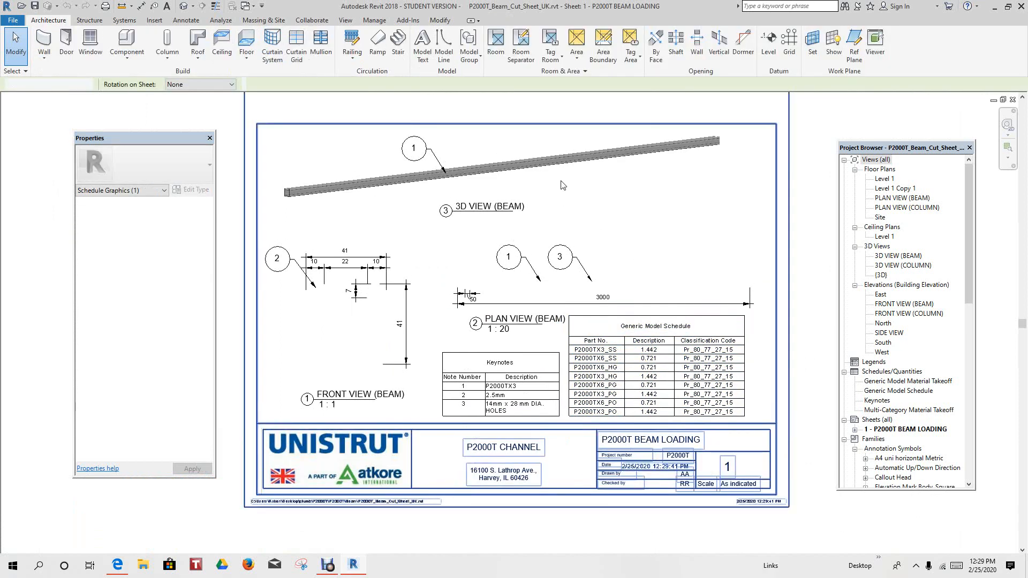
right_click(563, 181)
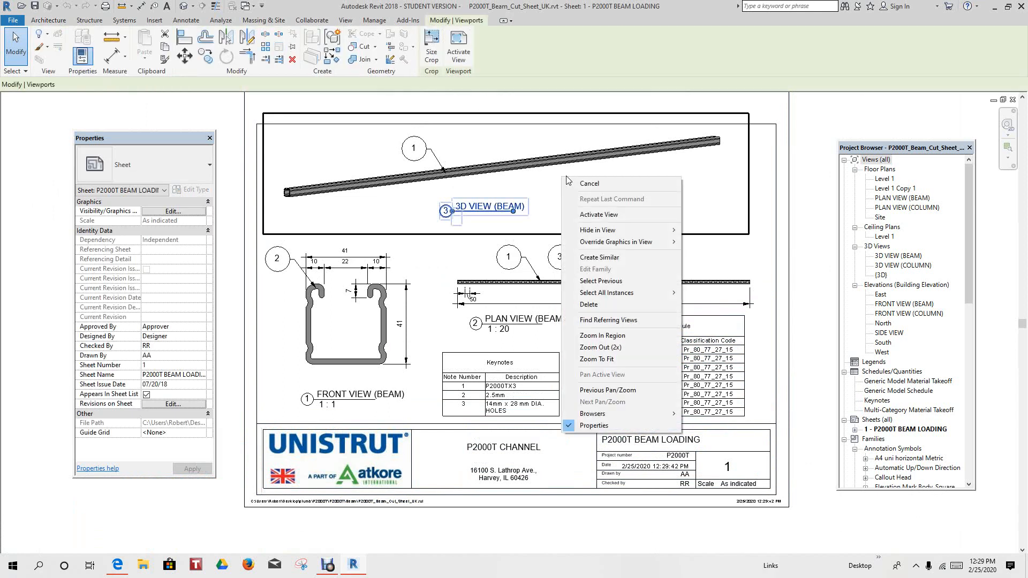
left_click(599, 215)
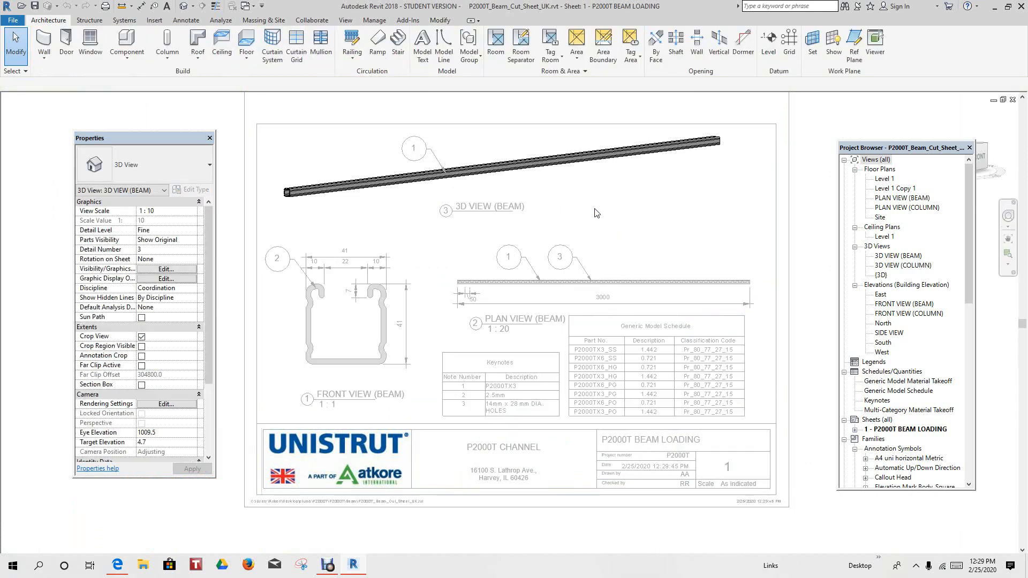
left_click(583, 168)
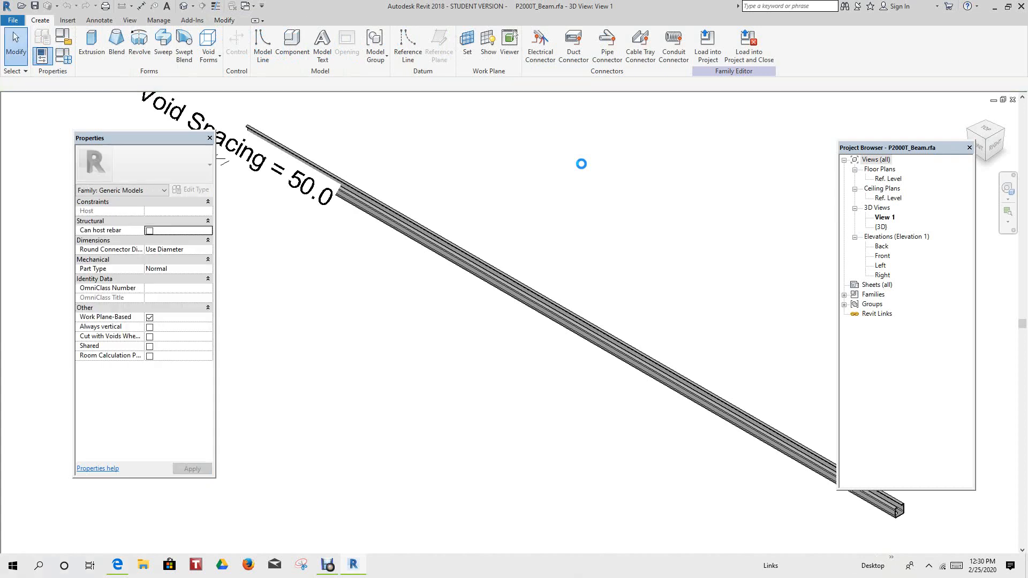
Open the Ref. Level floor plan of the beam family and bring up its family types
double_click(889, 180)
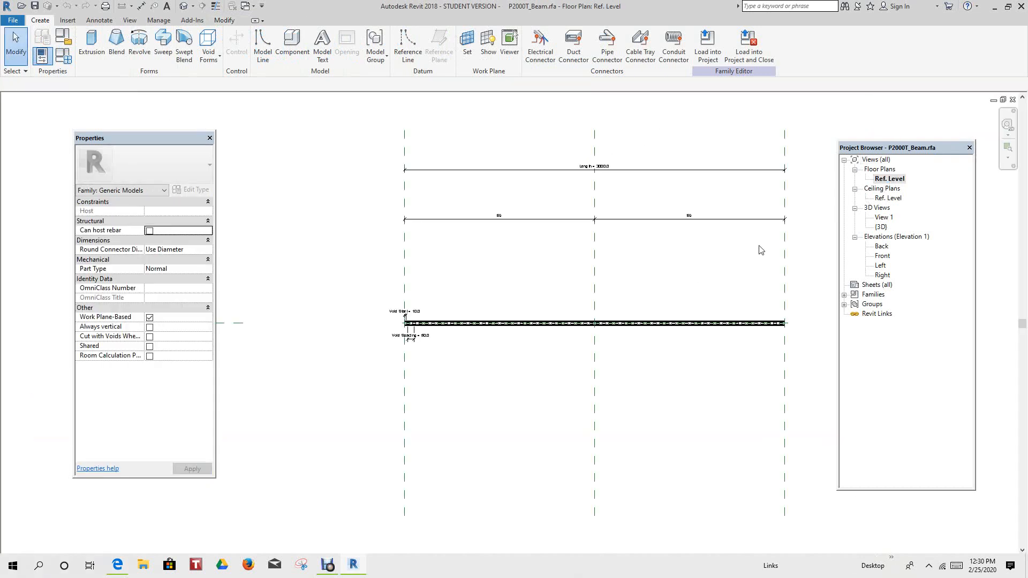
scroll(513, 307, "up", 2)
middle_click_drag(509, 312, 434, 290)
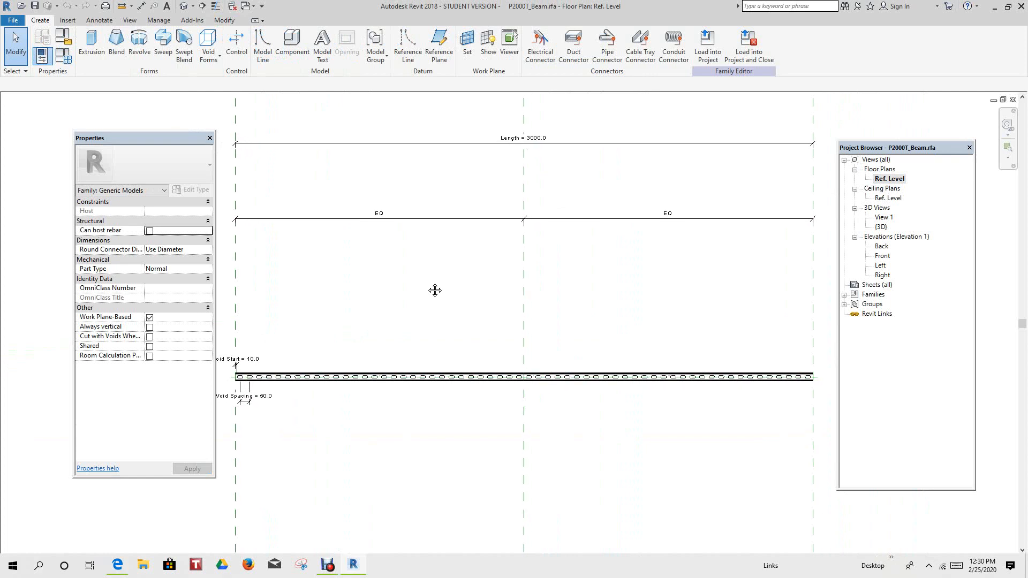
left_click(64, 59)
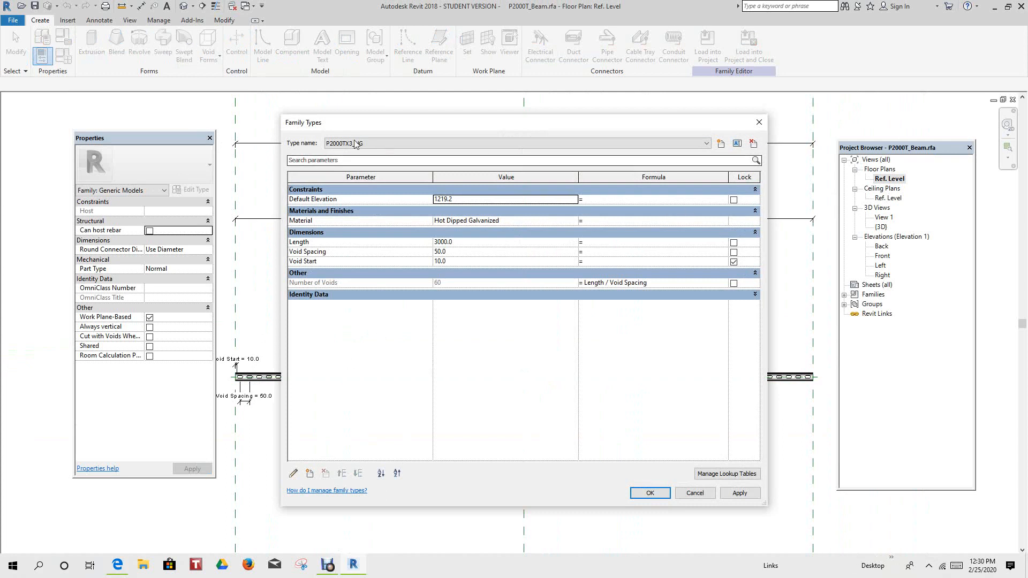
left_click(707, 144)
left_click(708, 145)
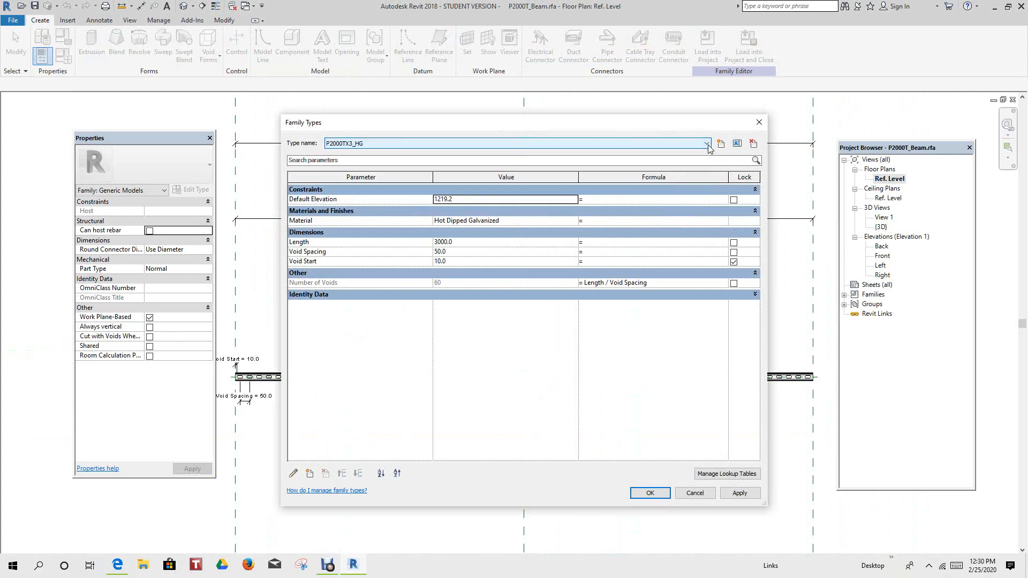
Start a new parameter in the beam family, make it a shared parameter and begin selecting its definition
left_click(310, 473)
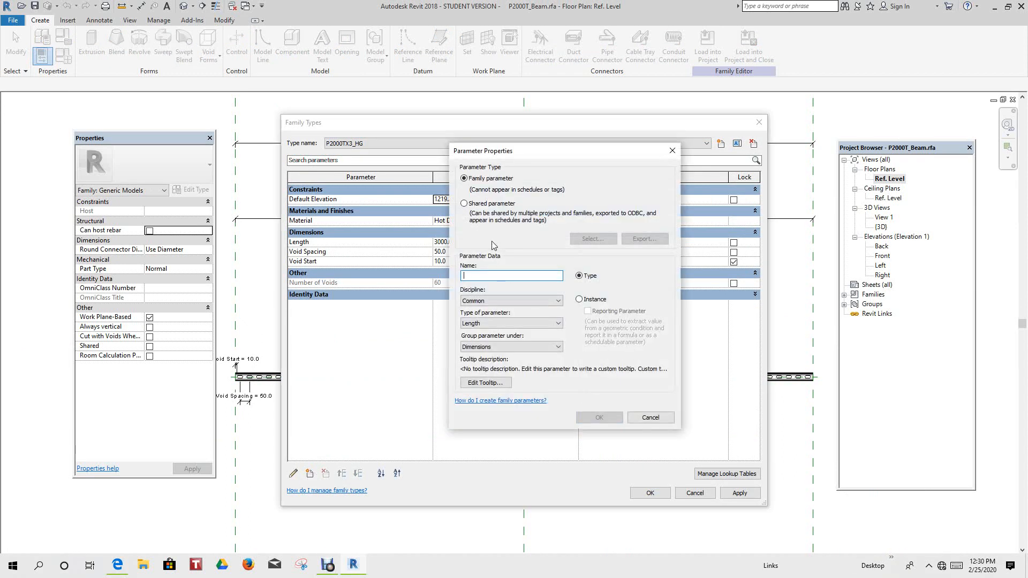
left_click_drag(530, 151, 485, 147)
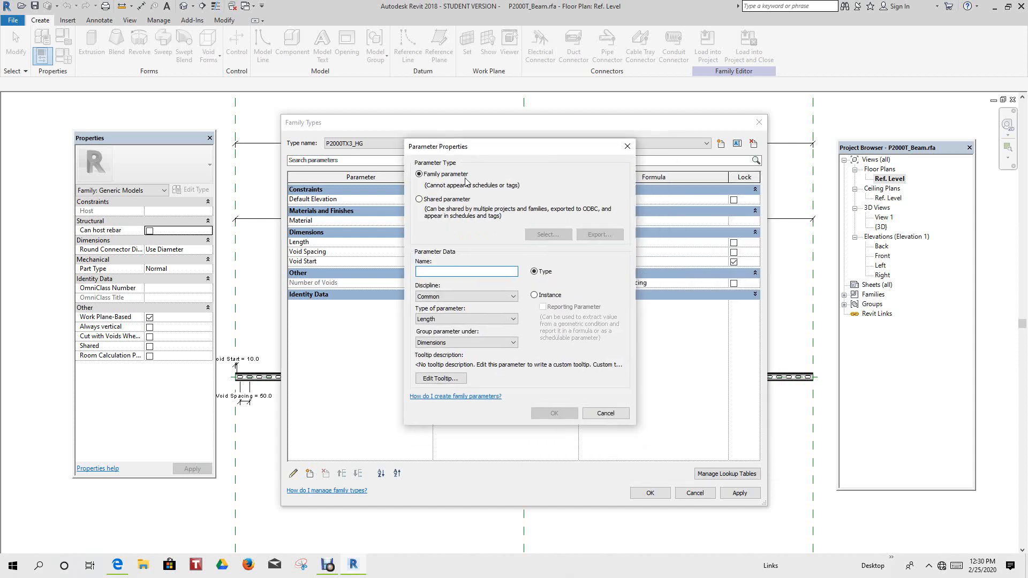
left_click(419, 200)
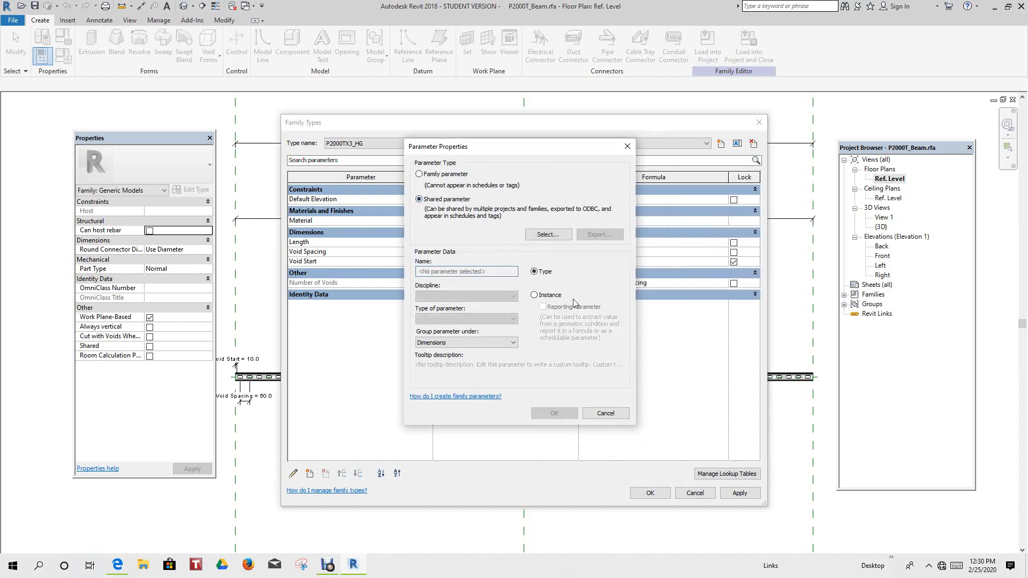
left_click(560, 239)
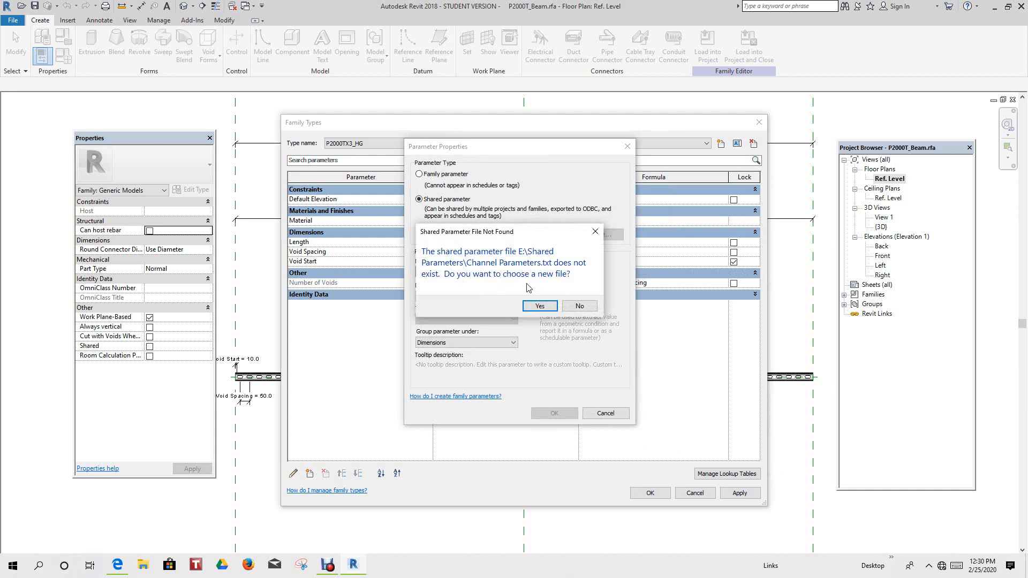
Load Channel Parameters.txt from the Shared Parameters folder inside the desktop's plumb folder as the new shared parameter file
left_click(537, 307)
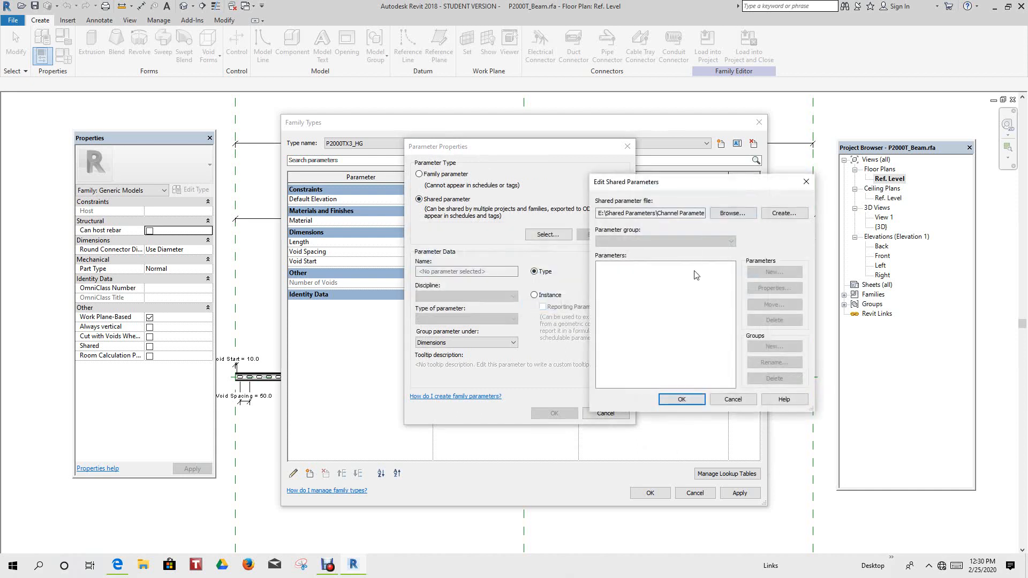
left_click(732, 214)
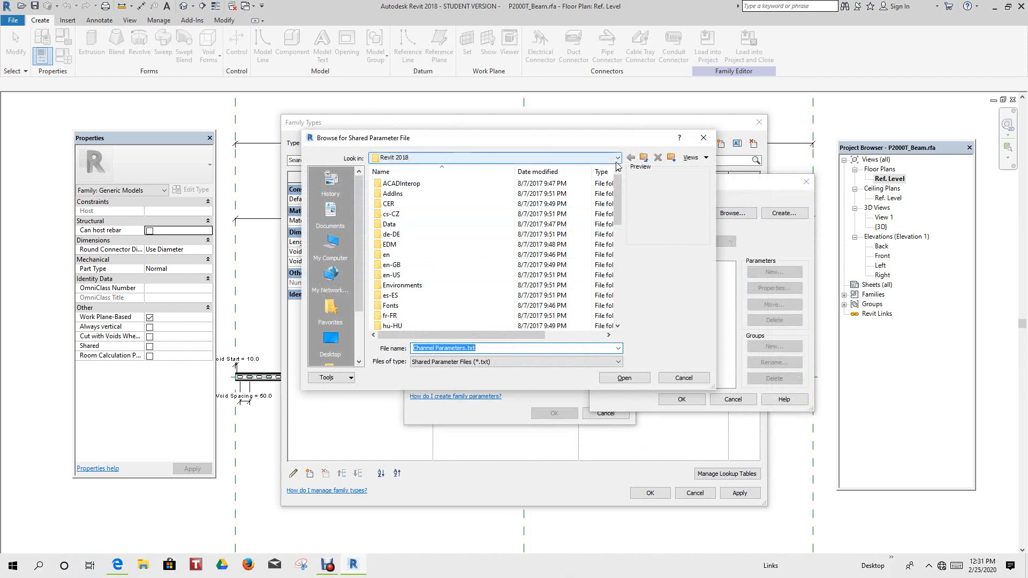
left_click(331, 343)
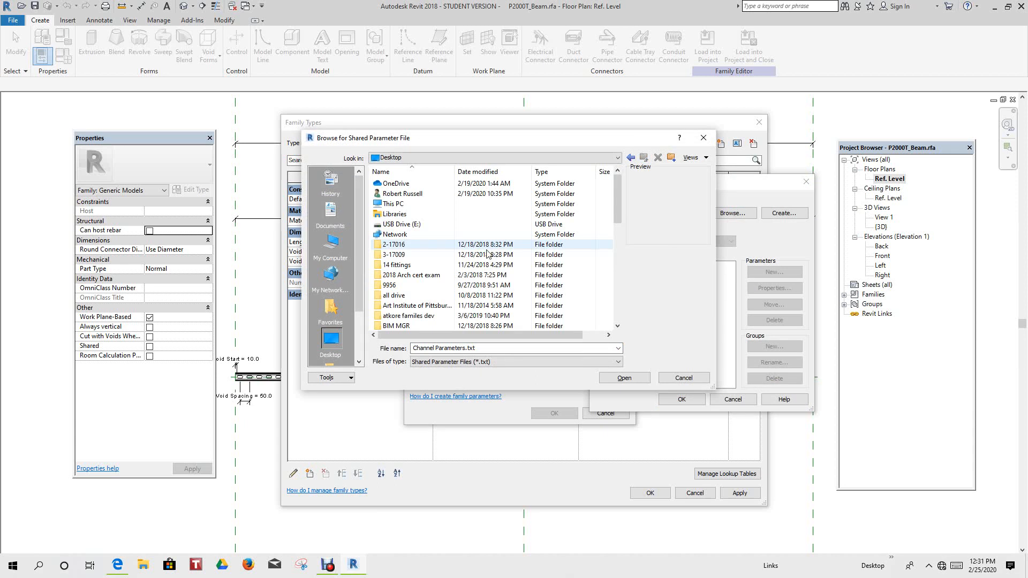
scroll(420, 292, "down", 1)
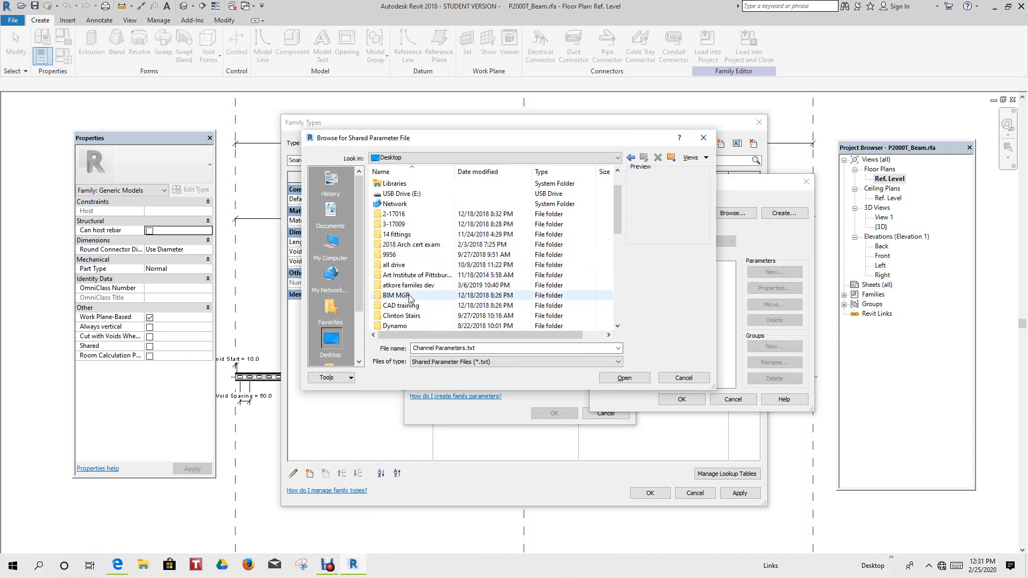
scroll(409, 297, "down", 2)
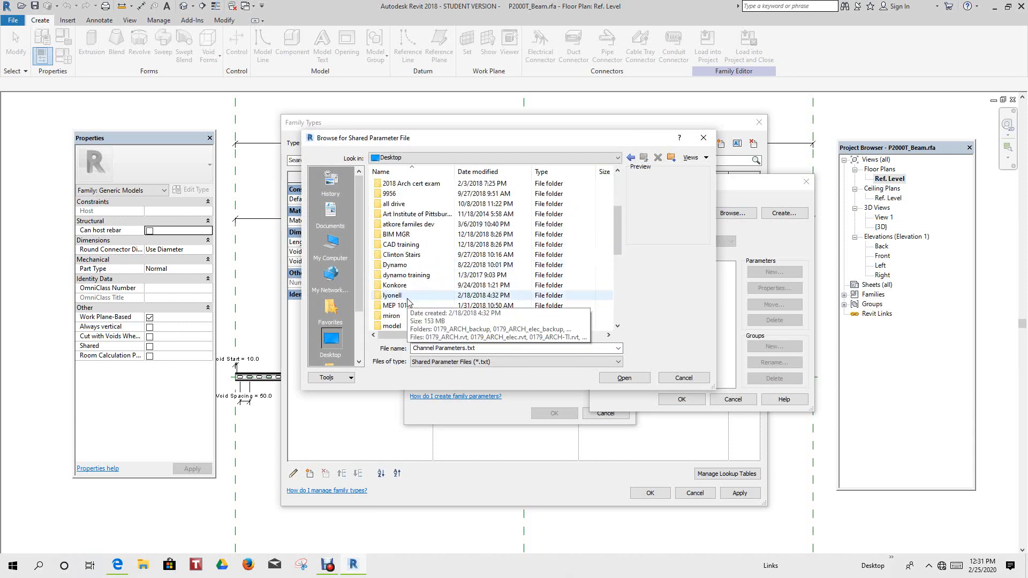
scroll(408, 301, "down", 1)
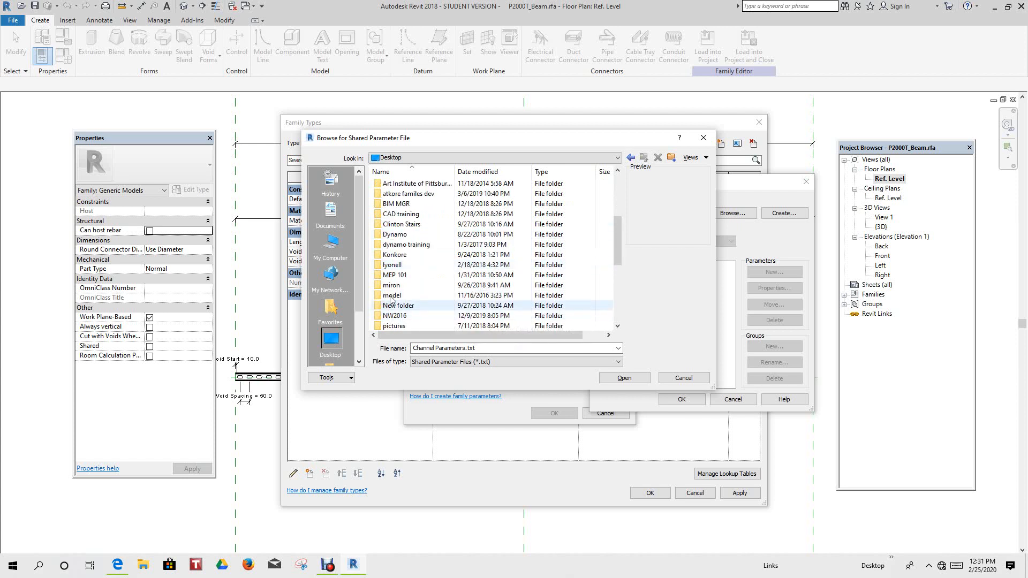
scroll(401, 301, "down", 2)
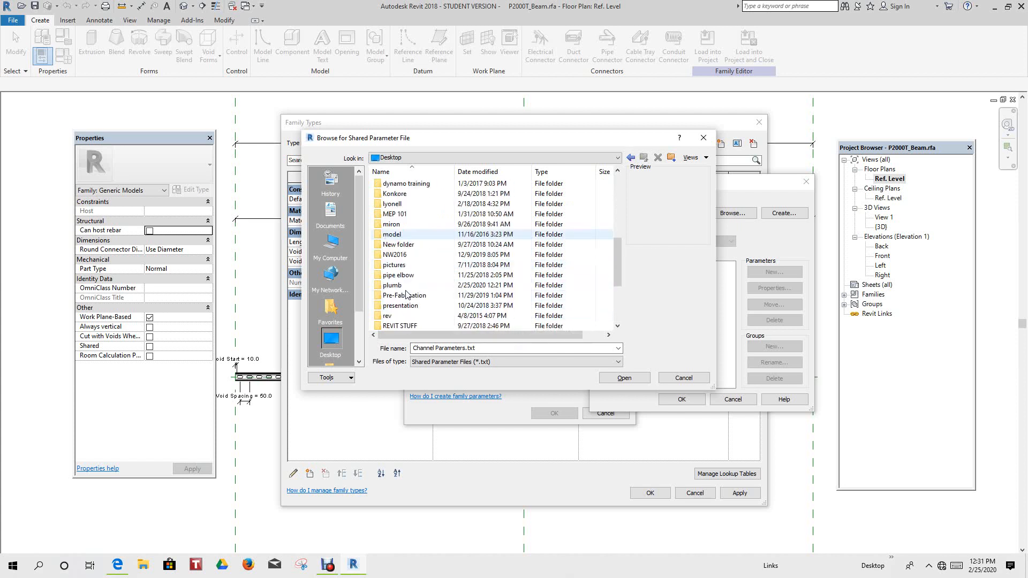
double_click(399, 285)
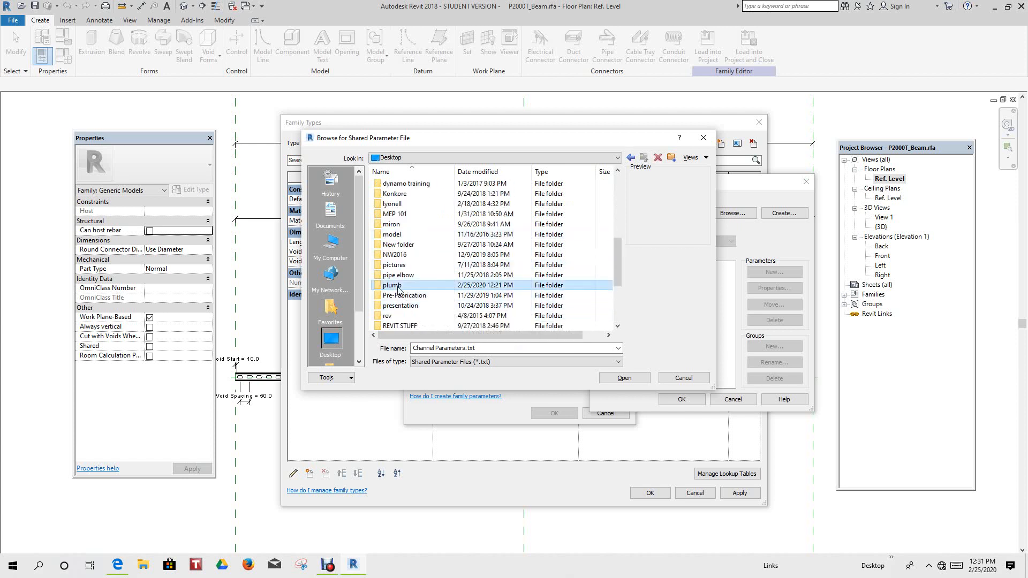
double_click(411, 204)
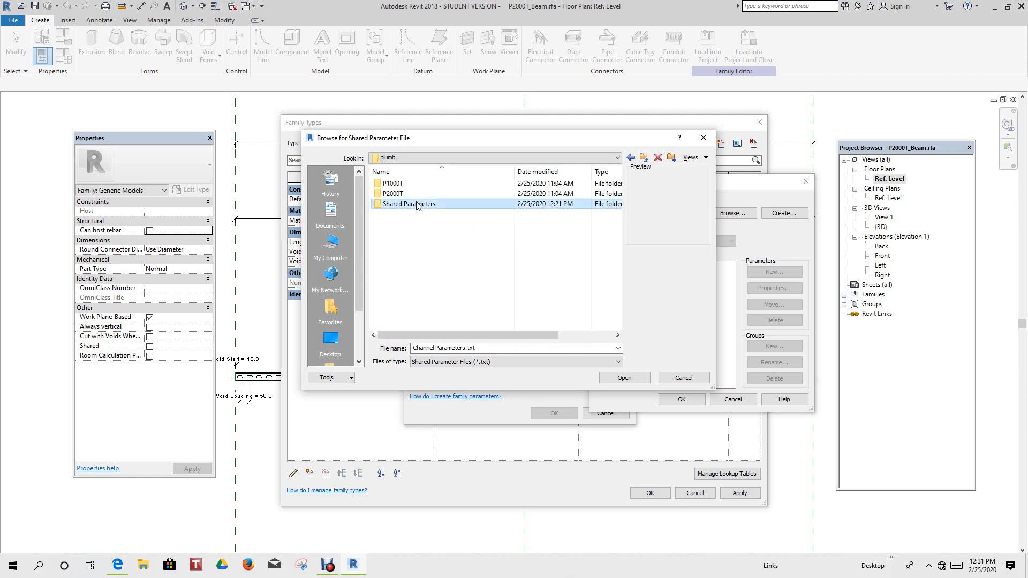
left_click(429, 186)
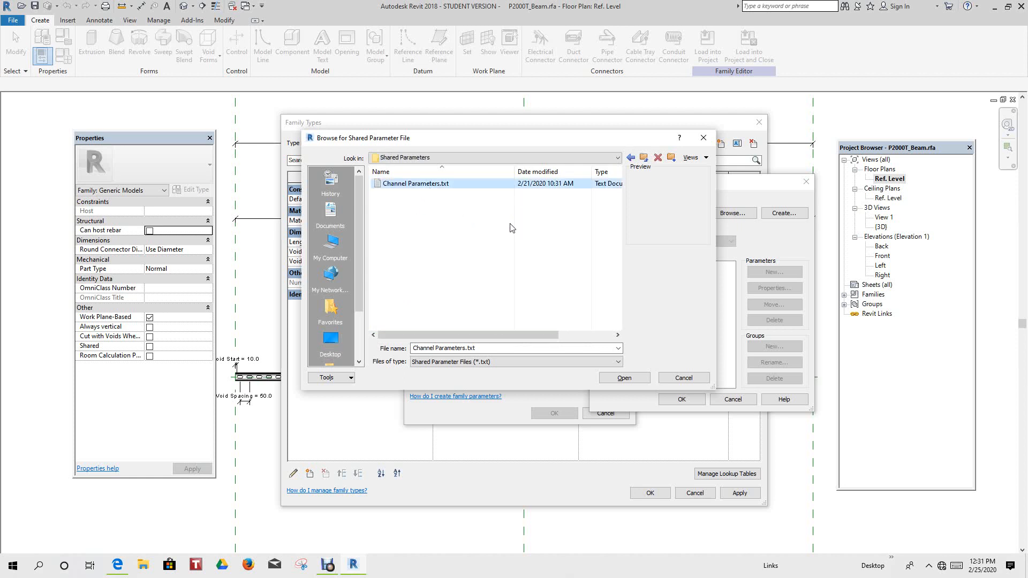
left_click(621, 379)
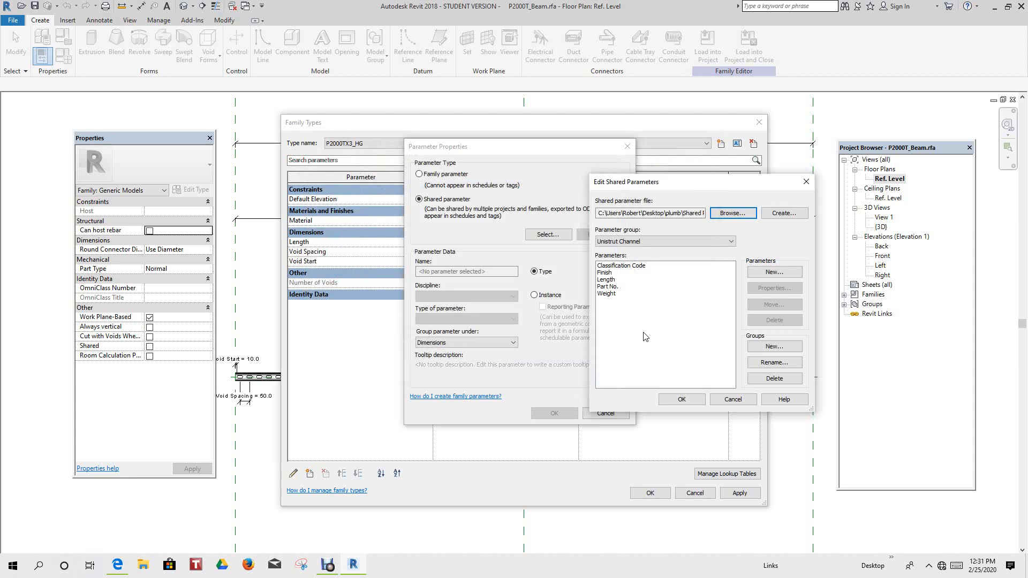
Add the shared parameter Classification Code from the Unistrut Channel group as a type parameter grouped under Text
left_click(629, 267)
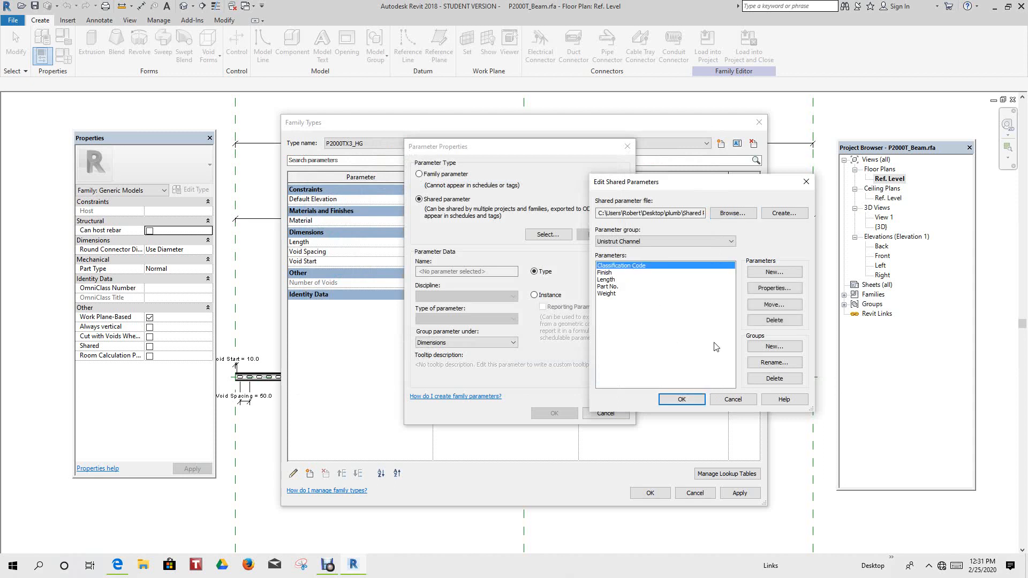
left_click(682, 400)
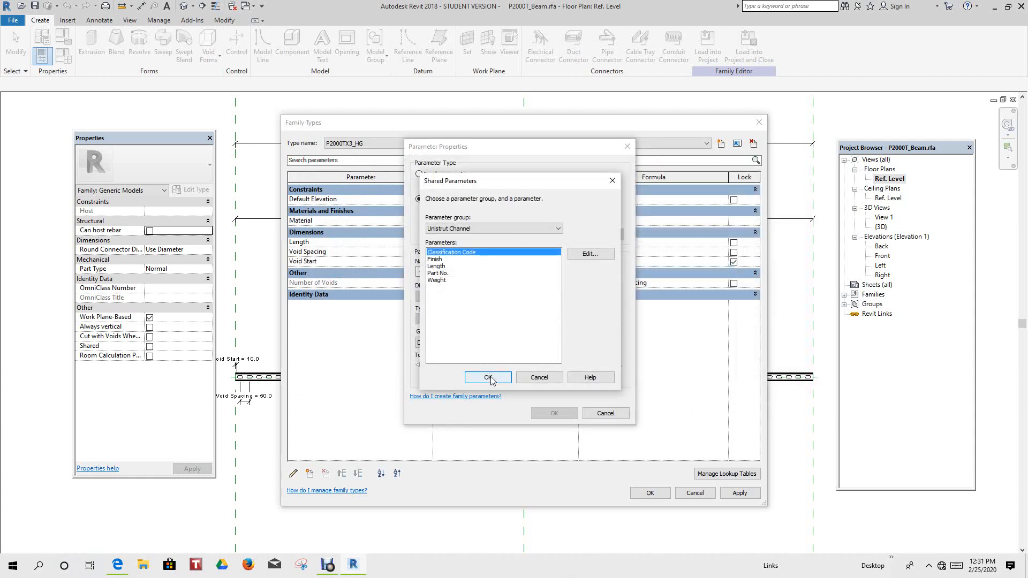
left_click(488, 378)
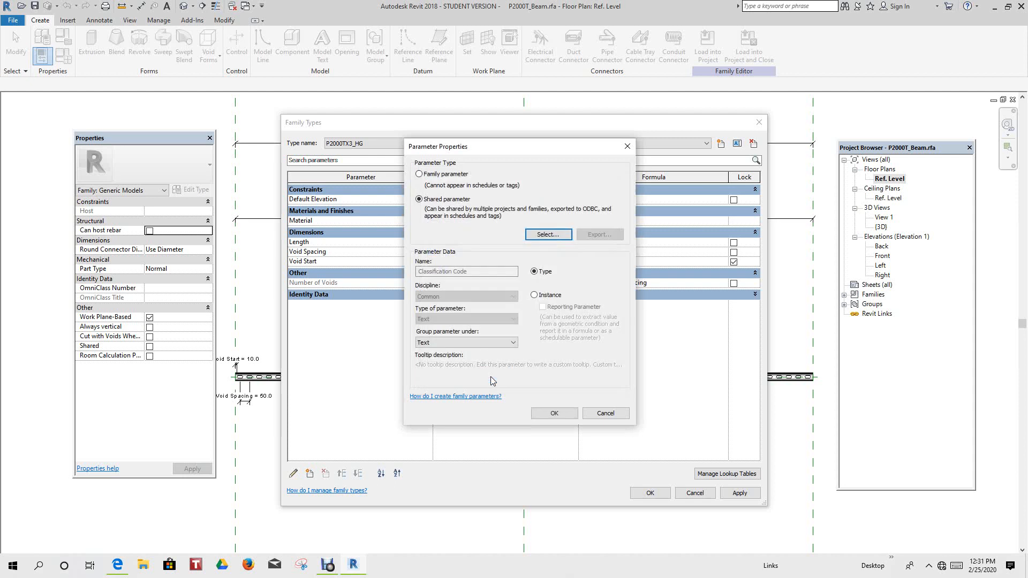
left_click(553, 413)
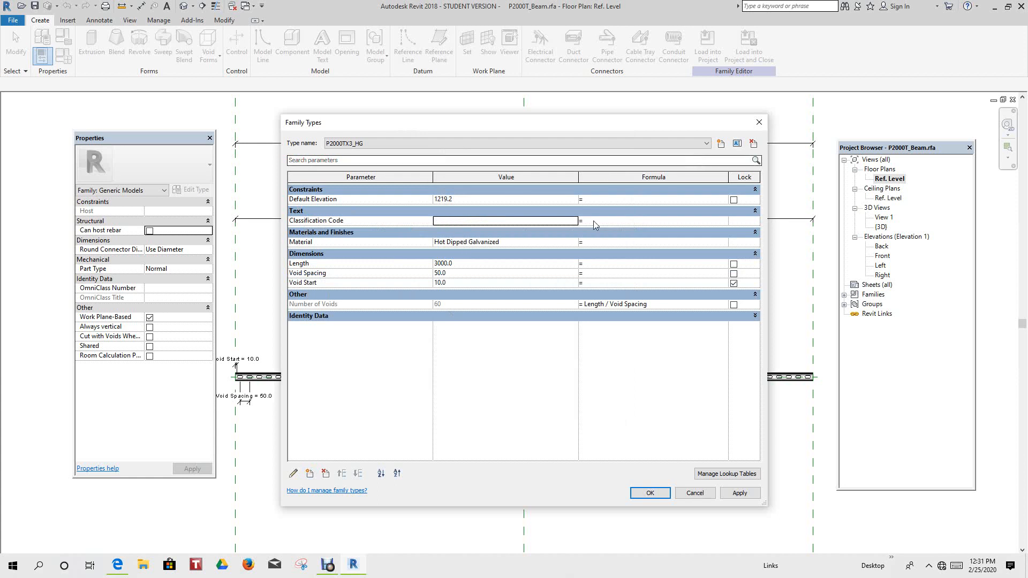
Add the shared parameter Finish from the Unistrut Channel group as a type parameter grouped under Text
left_click(310, 474)
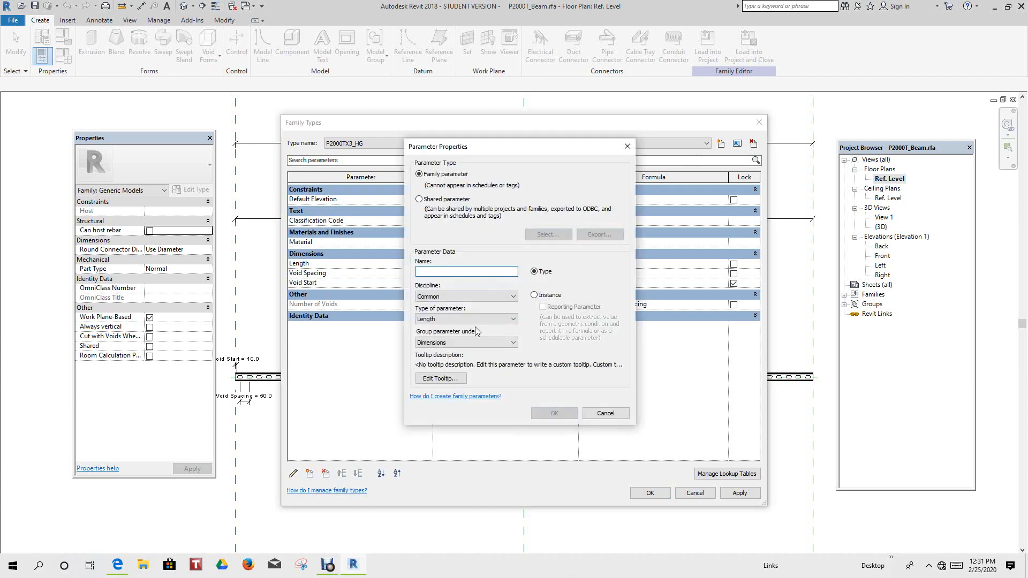
left_click(420, 200)
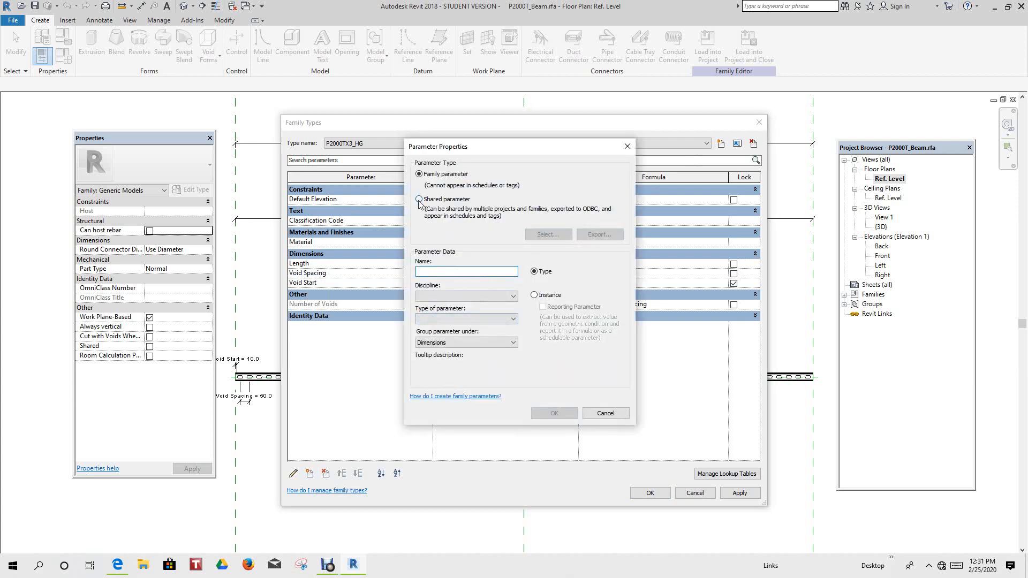
left_click(547, 234)
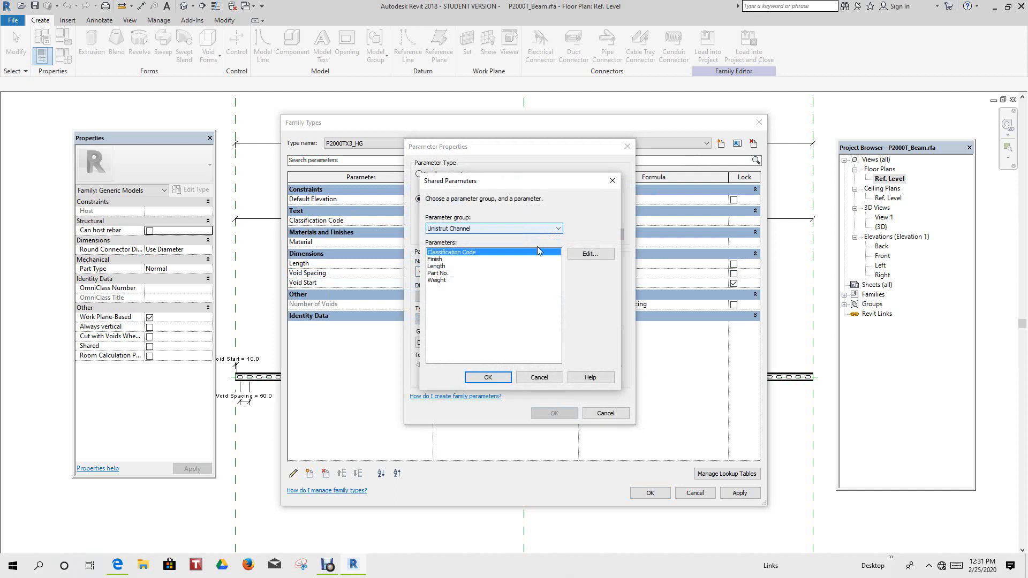
left_click(438, 261)
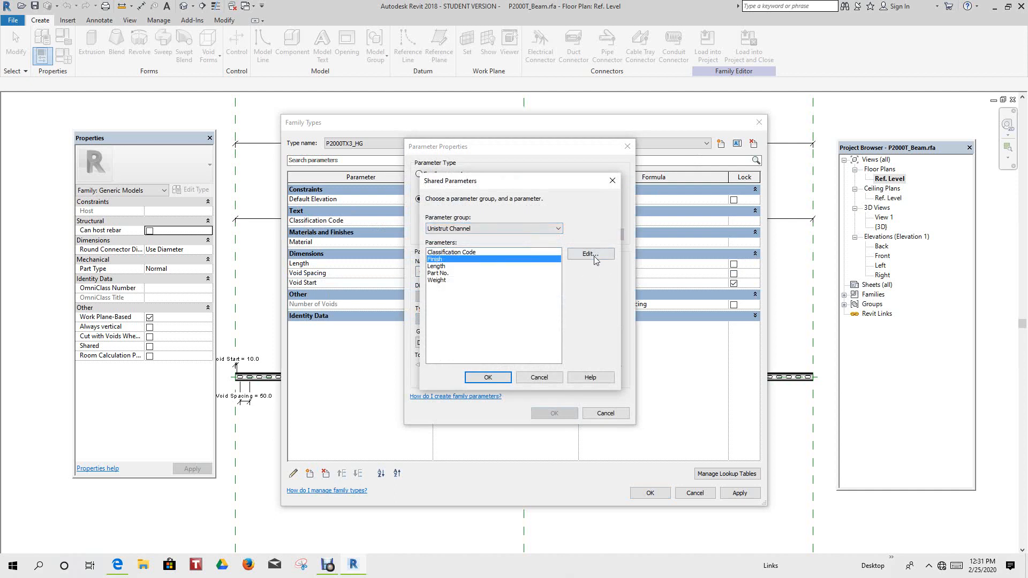
left_click(488, 377)
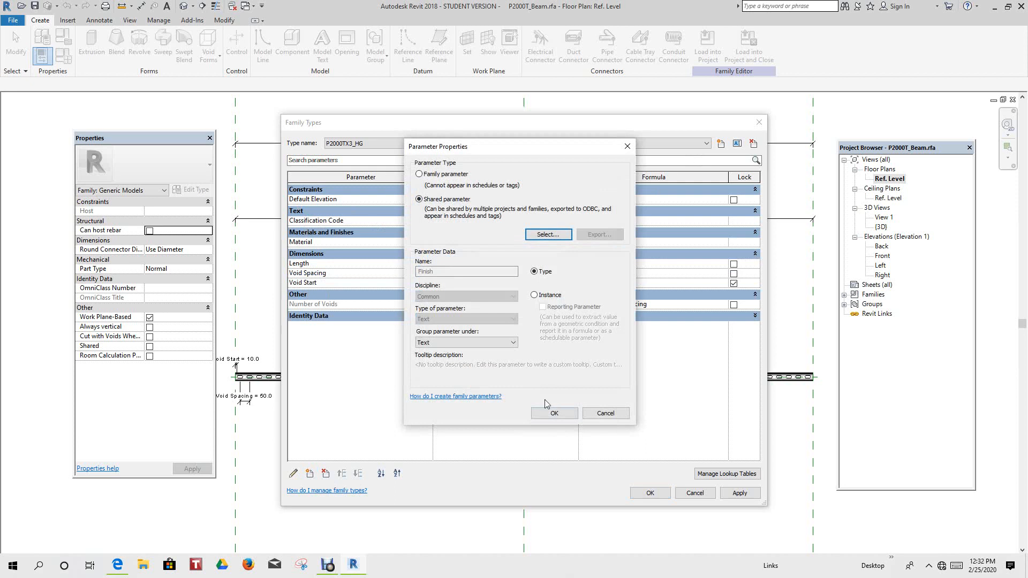
left_click(546, 414)
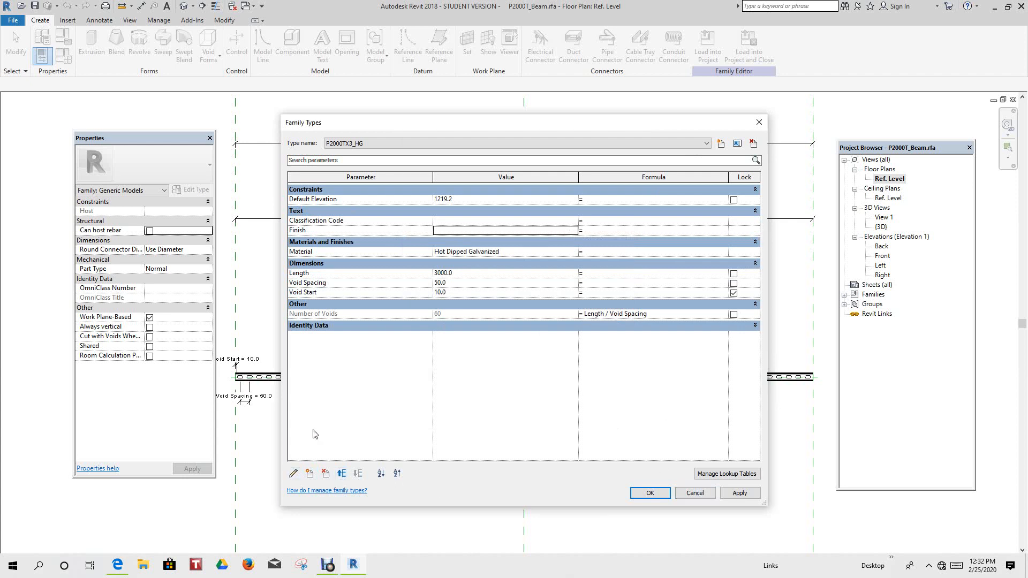
Try to add the shared parameter Length from the Unistrut Channel group as a type parameter grouped under Dimensions
left_click(309, 474)
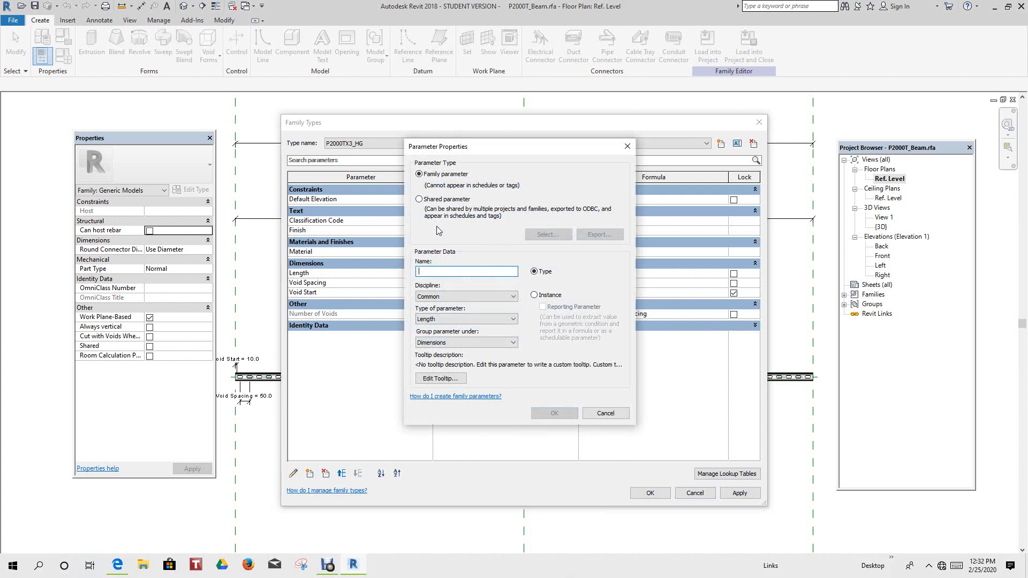
left_click(420, 199)
left_click(542, 236)
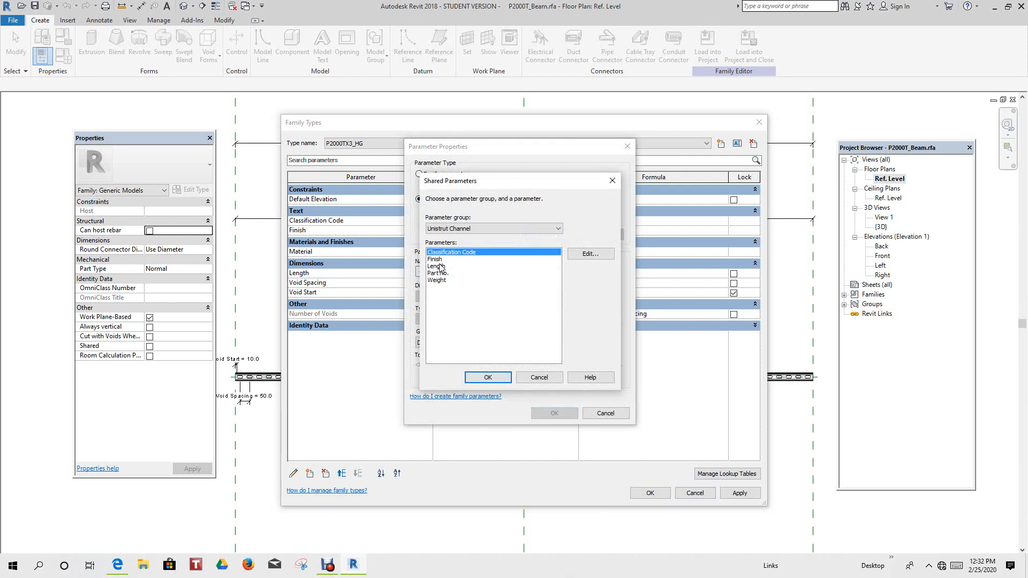
left_click(440, 267)
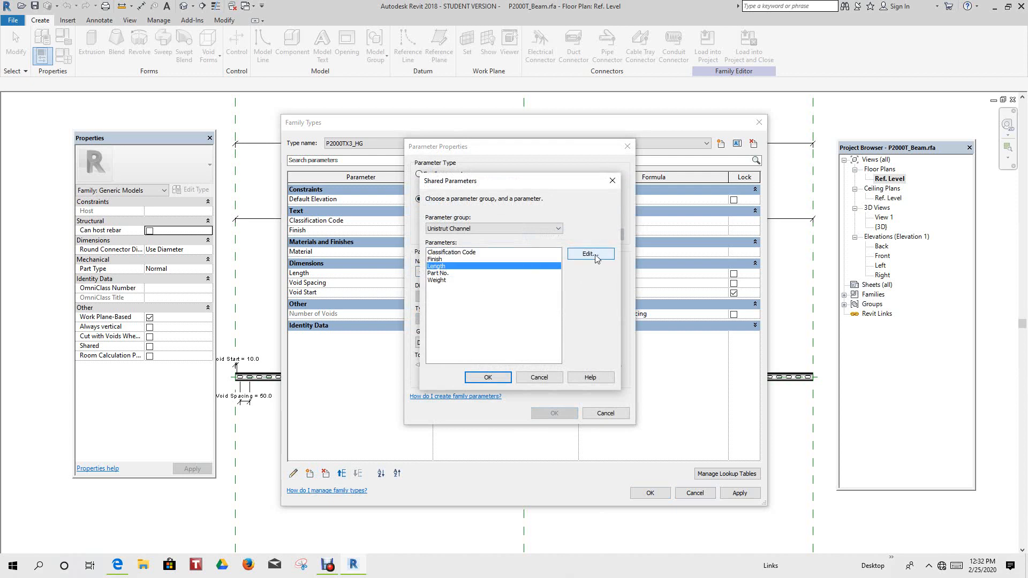
left_click(494, 378)
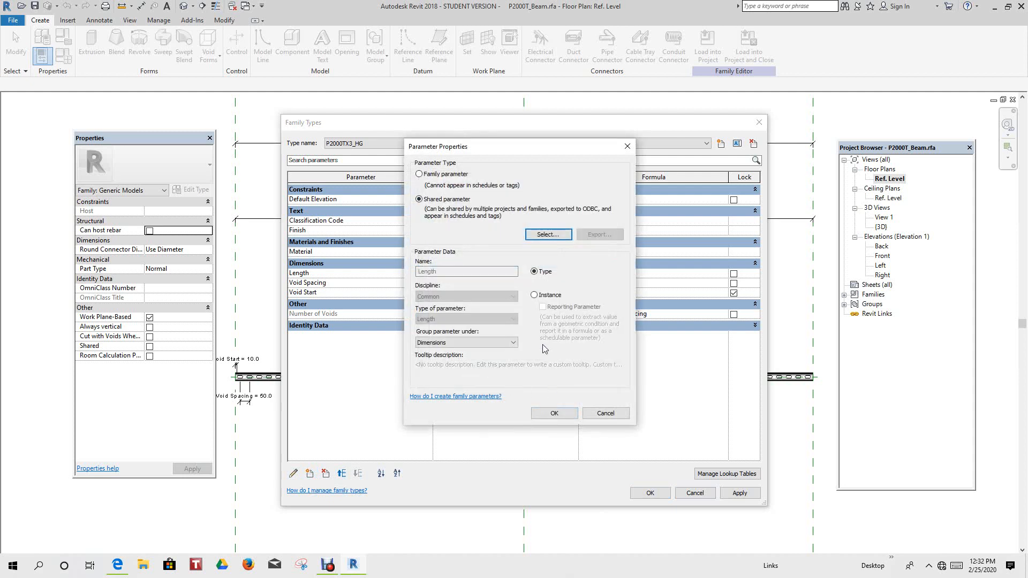
left_click(552, 414)
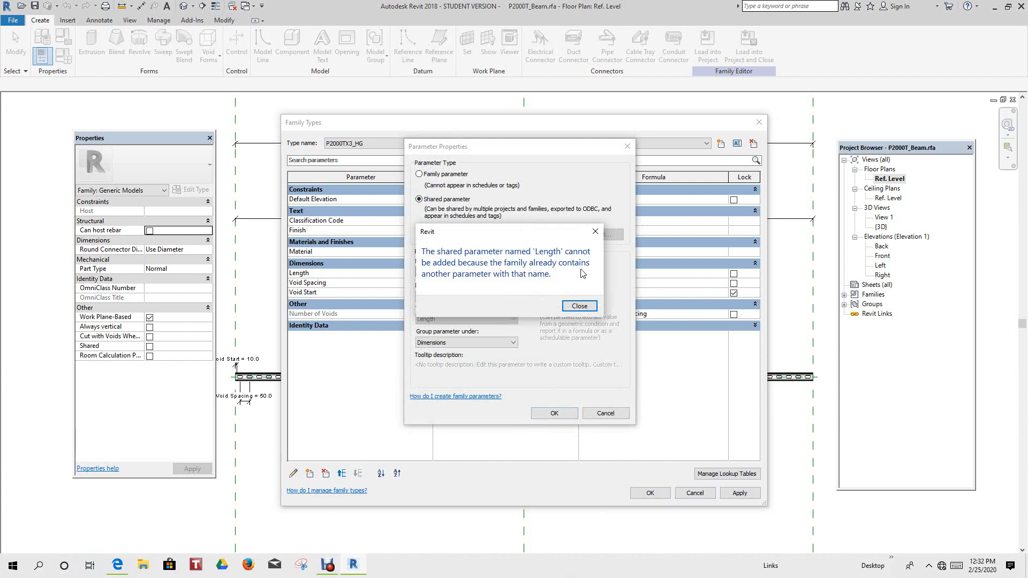
left_click(595, 233)
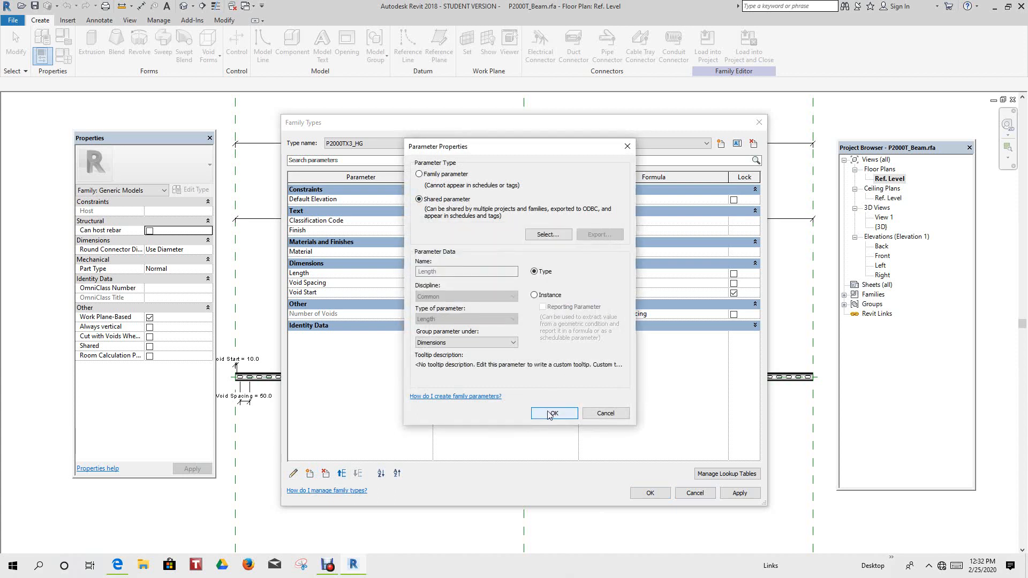
left_click(607, 414)
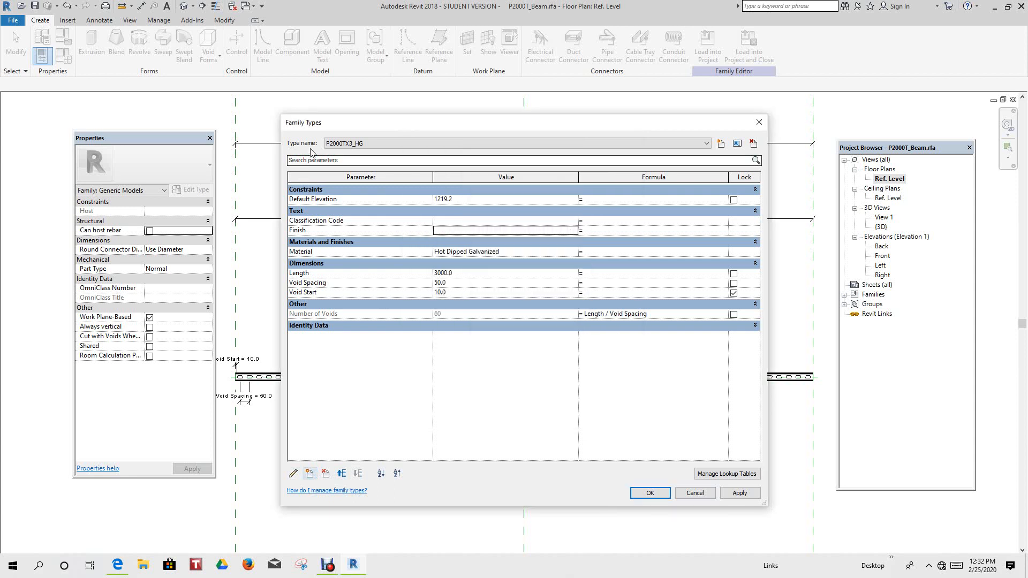
Add the shared parameter Part No. from the Unistrut Channel group as a type parameter grouped under Text
left_click(309, 473)
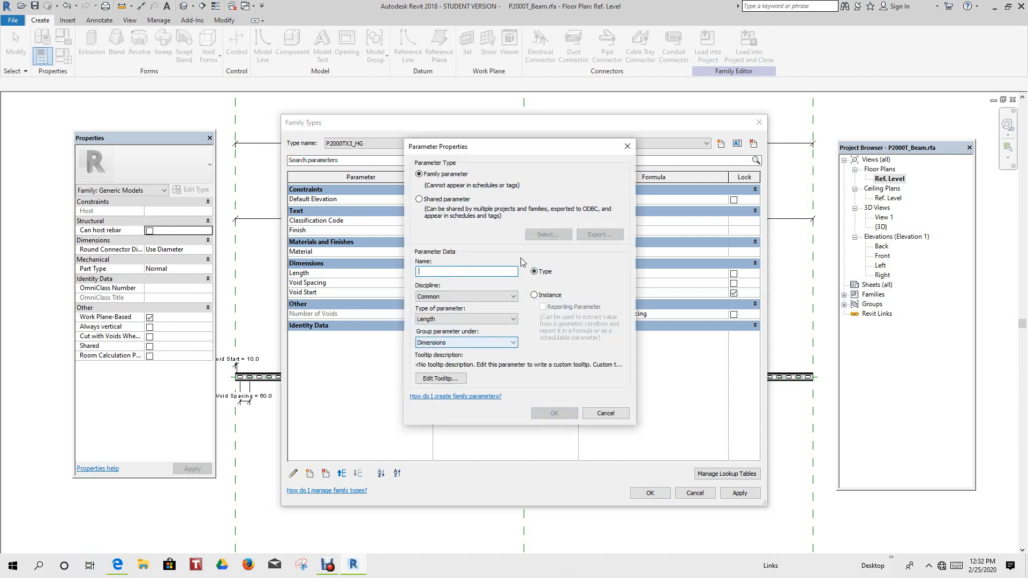
left_click(419, 200)
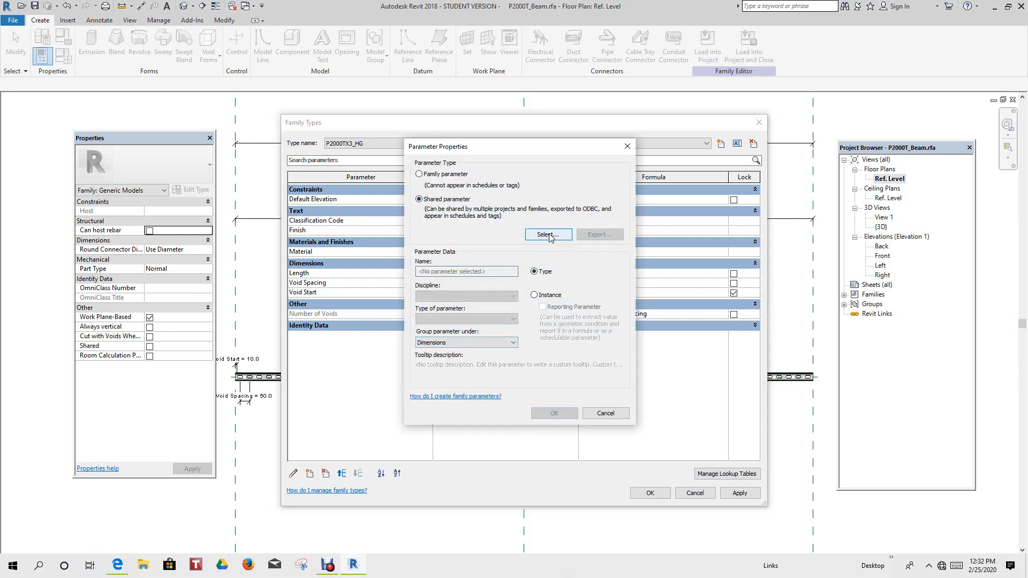
left_click(549, 236)
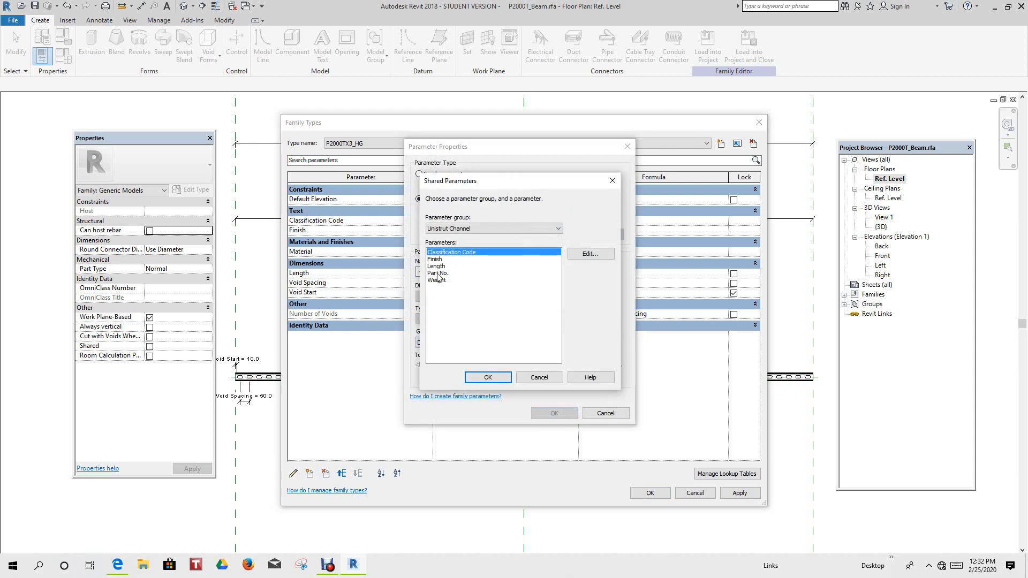
left_click(438, 274)
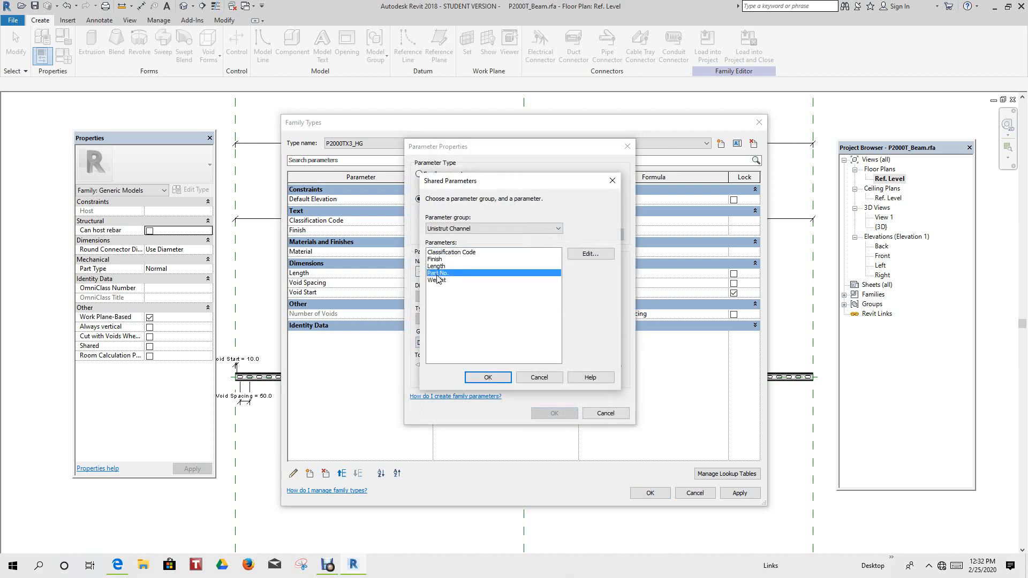
left_click(484, 378)
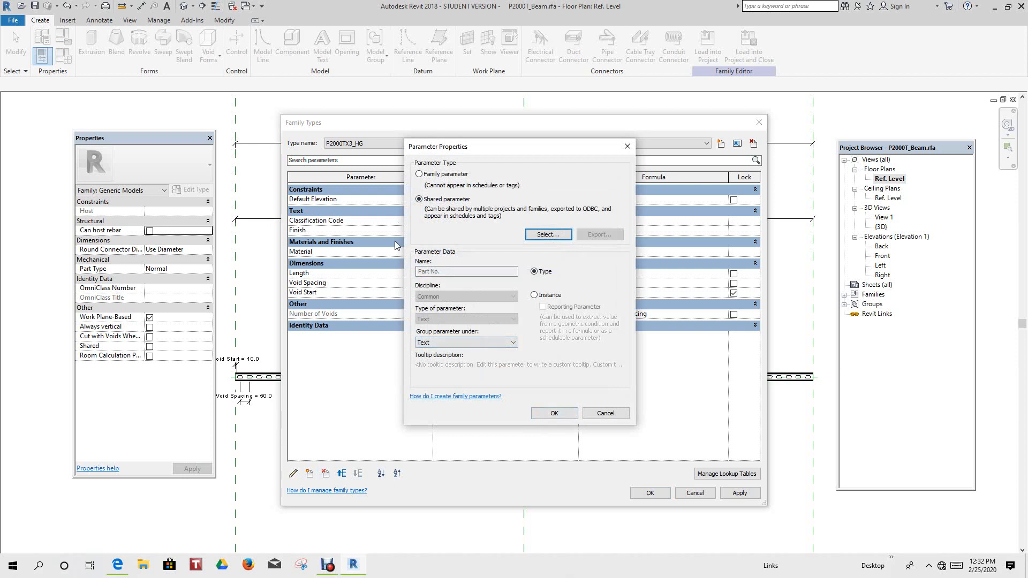
left_click(553, 416)
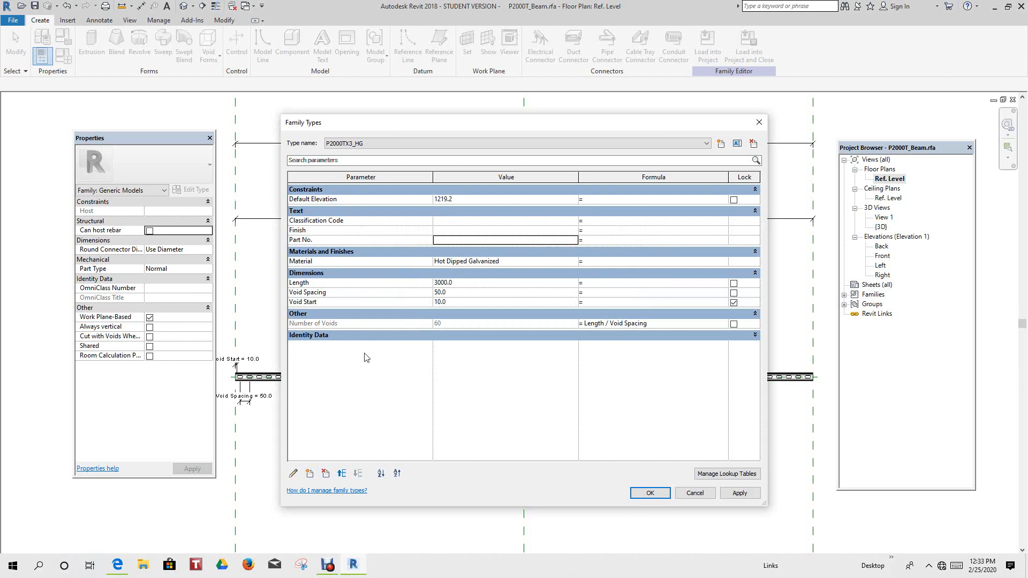
Add the shared parameter Weight from the Unistrut Channel group as a type parameter grouped under Text
left_click(310, 473)
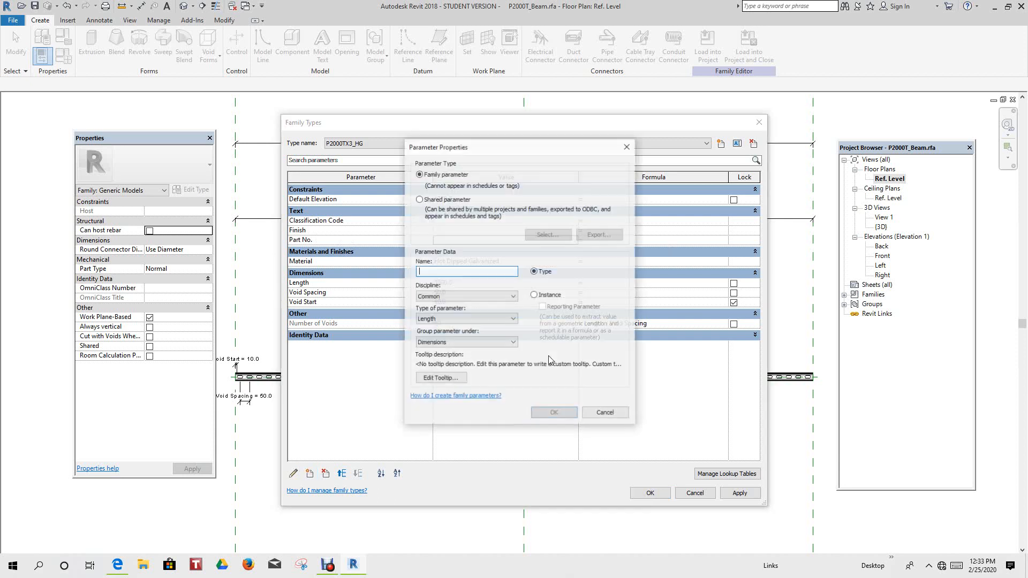
left_click(428, 200)
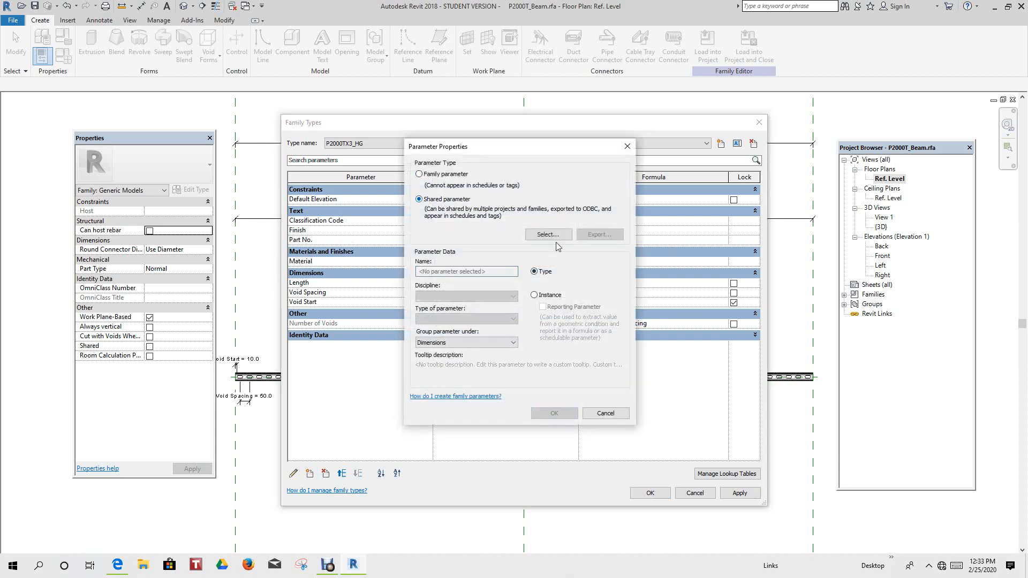
left_click(551, 236)
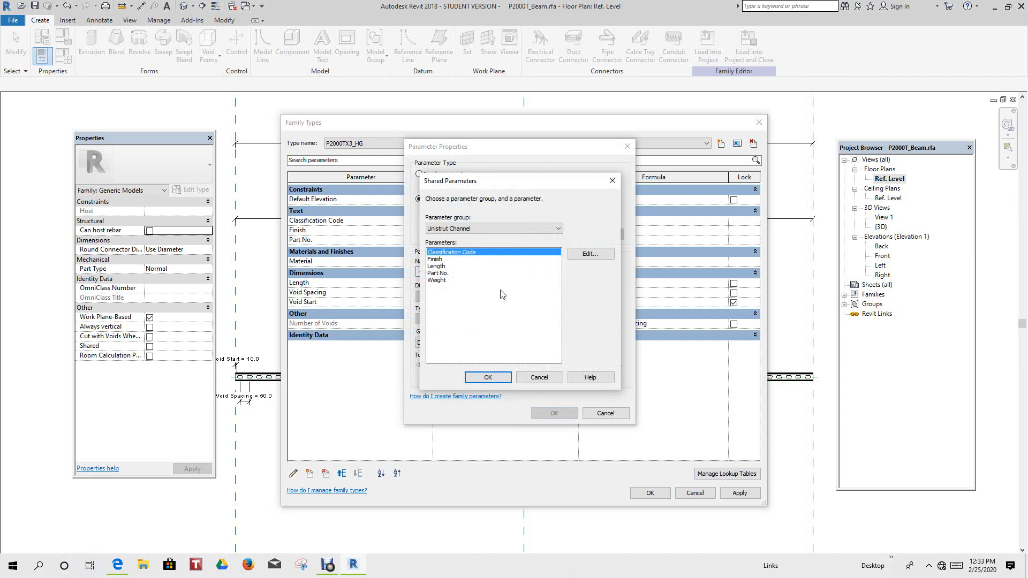
left_click(445, 280)
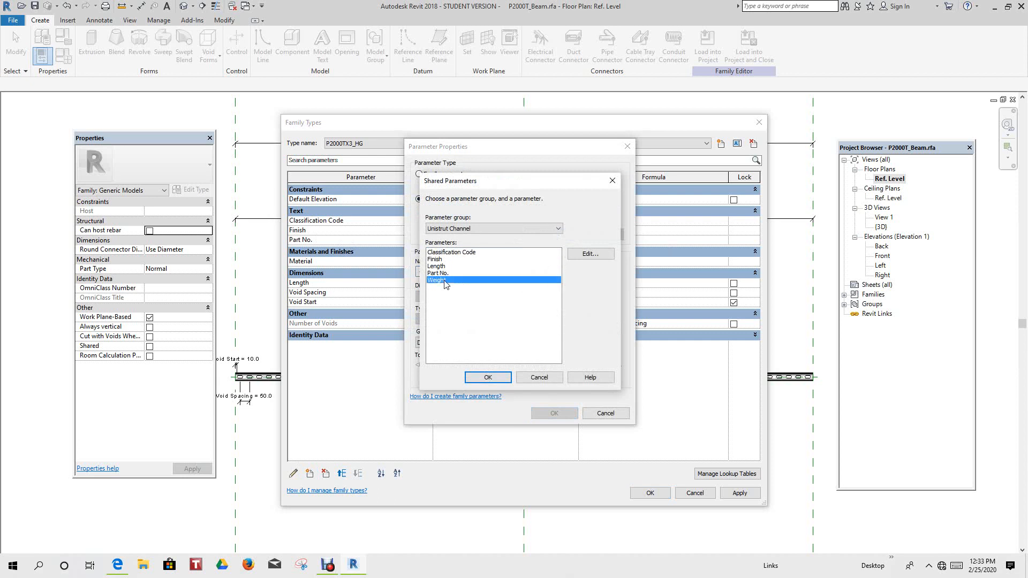
left_click(486, 378)
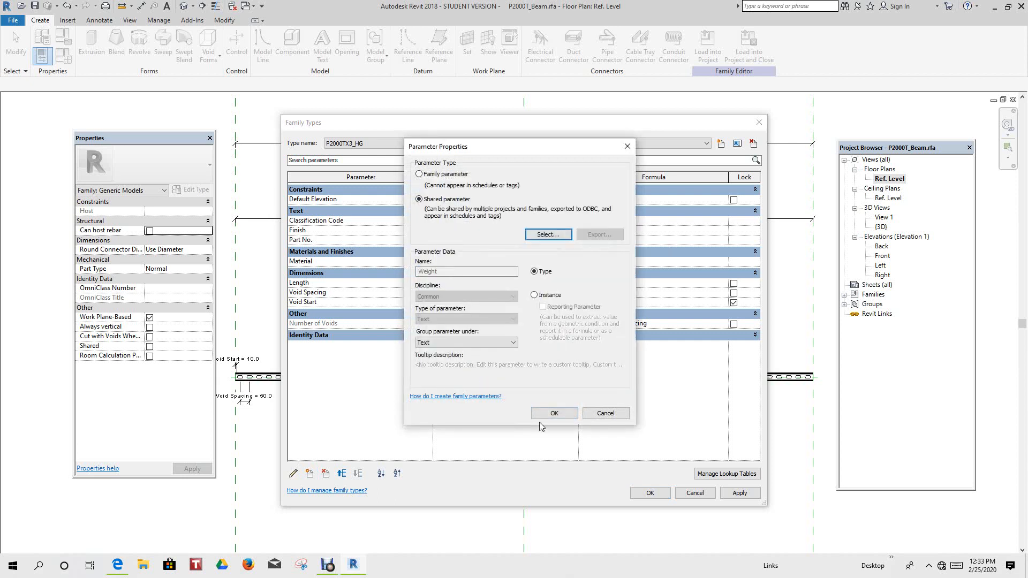
left_click(554, 415)
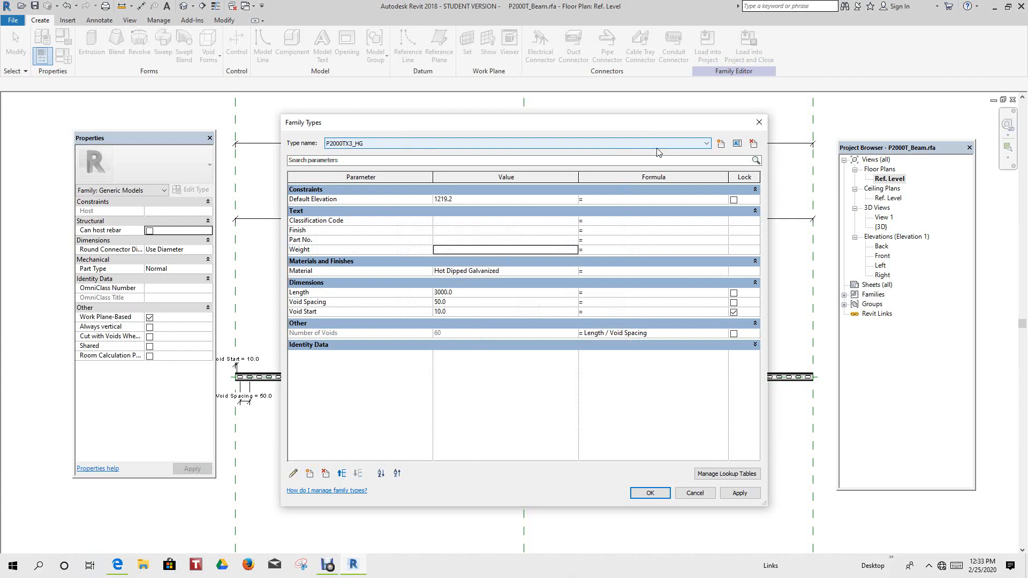
For the type P2000TX3_HG, set Classification Code to Pr_80_77_27_15 and Finish to HG
left_click(707, 145)
left_click(707, 146)
left_click(438, 220)
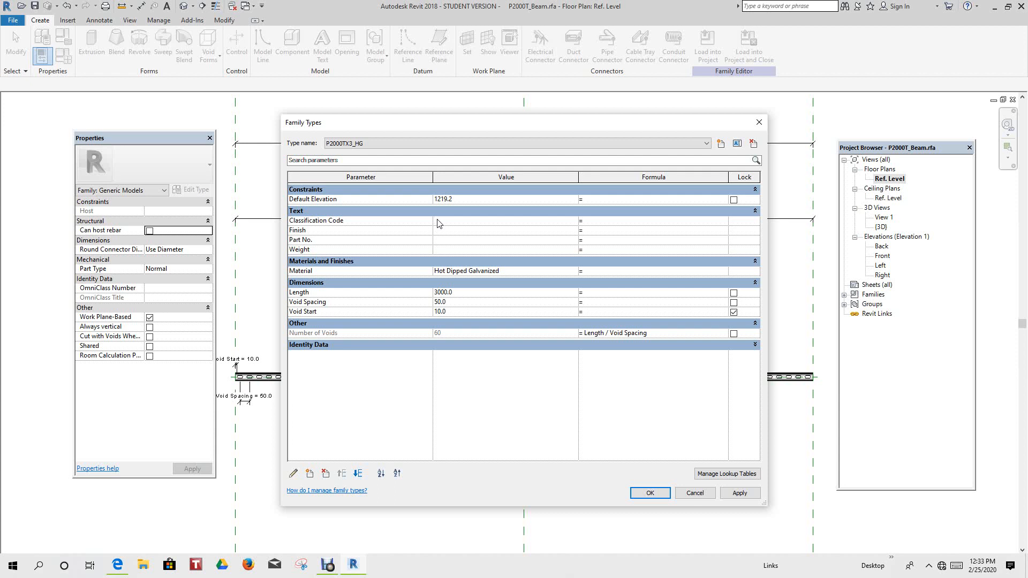
type("P_80_77_27_15")
left_click(437, 232)
type("HG")
Set Part No. of the type P2000TX3_HG to P2000TX3, copied from the part table on the Unistrut P2000T web page in Edge
left_click(438, 241)
type("P2000T")
left_click(117, 566)
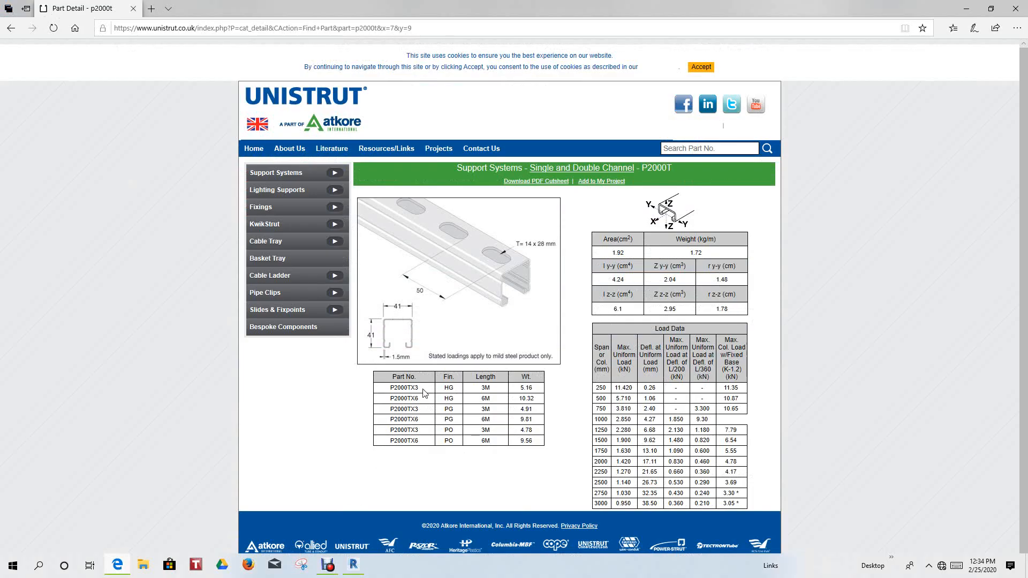
left_click_drag(418, 386, 390, 390)
right_click(410, 391)
key("Escape")
right_click(412, 390)
left_click(429, 399)
left_click(354, 565)
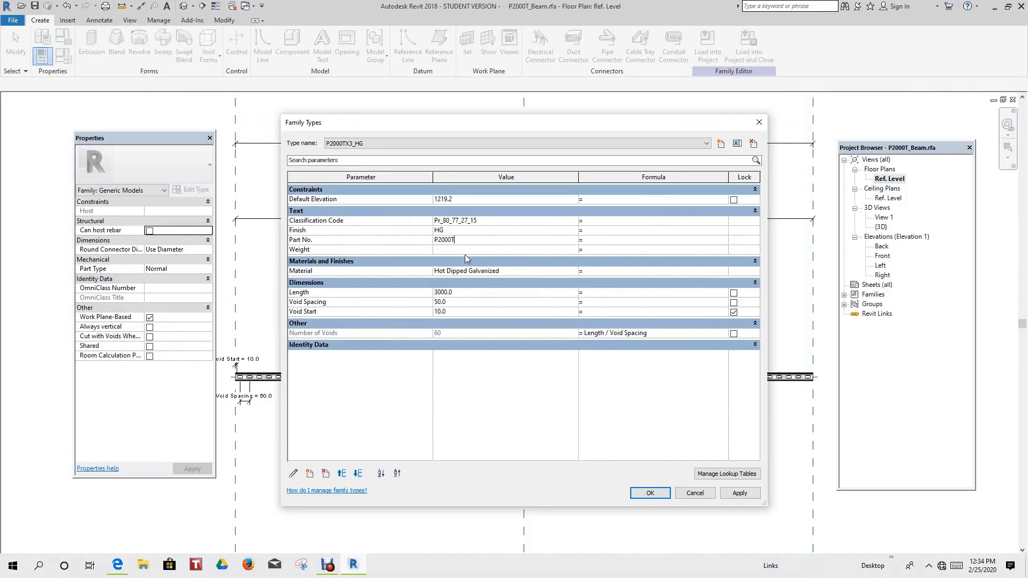
left_click_drag(453, 239, 435, 240)
key("ctrl+v")
Set Weight of the type P2000TX3_HG to 5.16, taken from the 3M HG row on the Unistrut web page in Edge
left_click(117, 565)
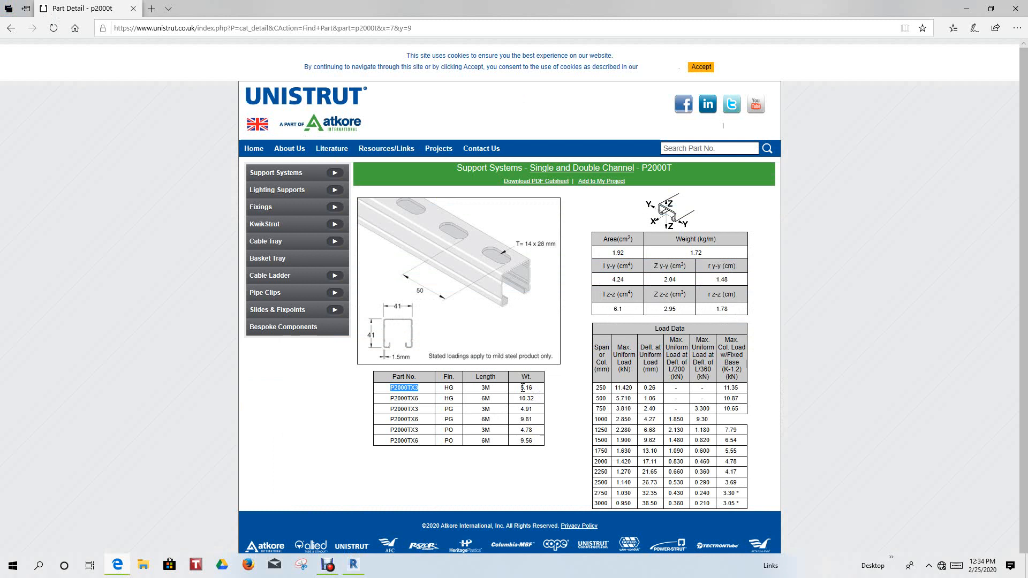
left_click(522, 390)
double_click(523, 389)
right_click(529, 389)
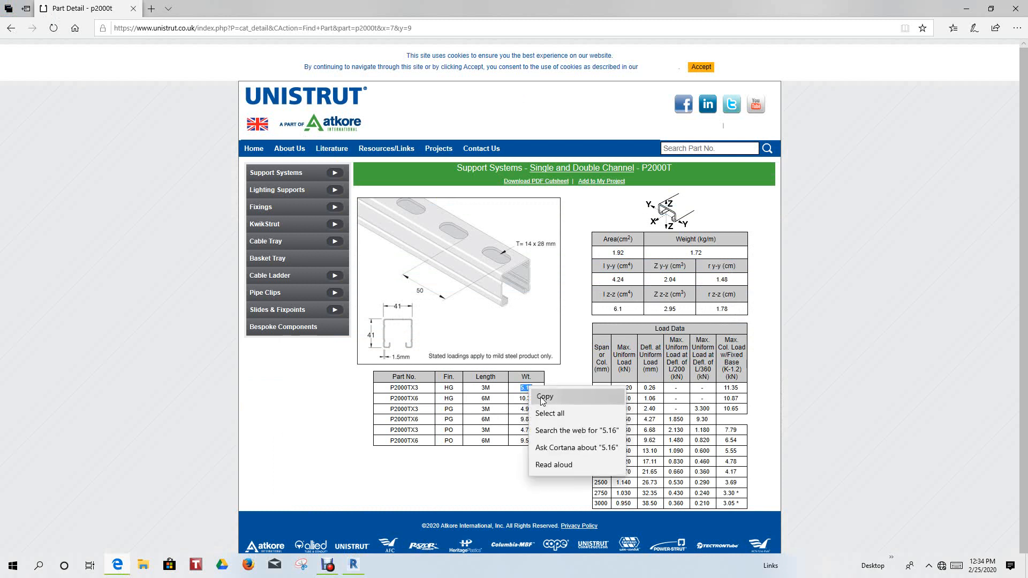
left_click(541, 397)
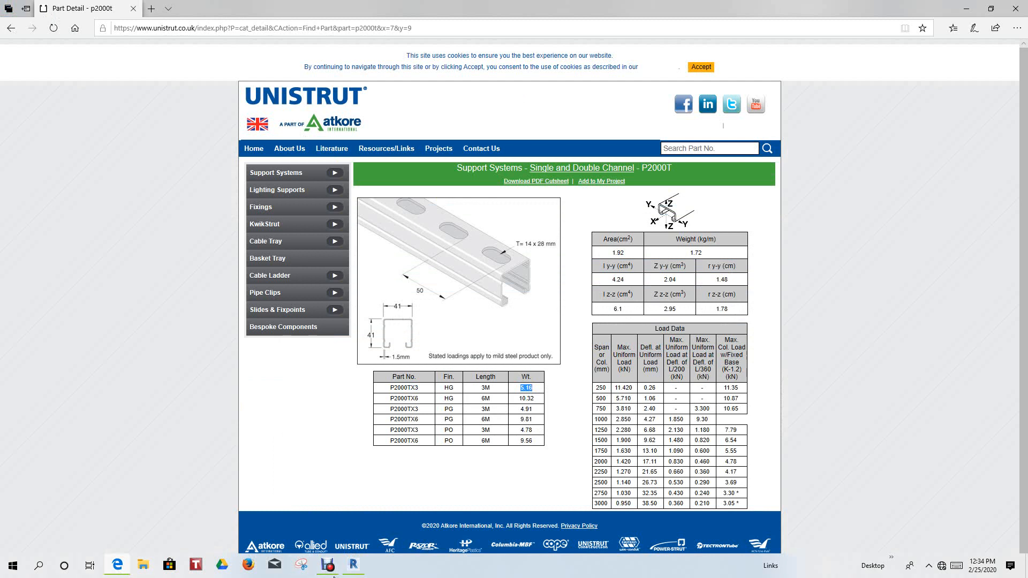
left_click(354, 563)
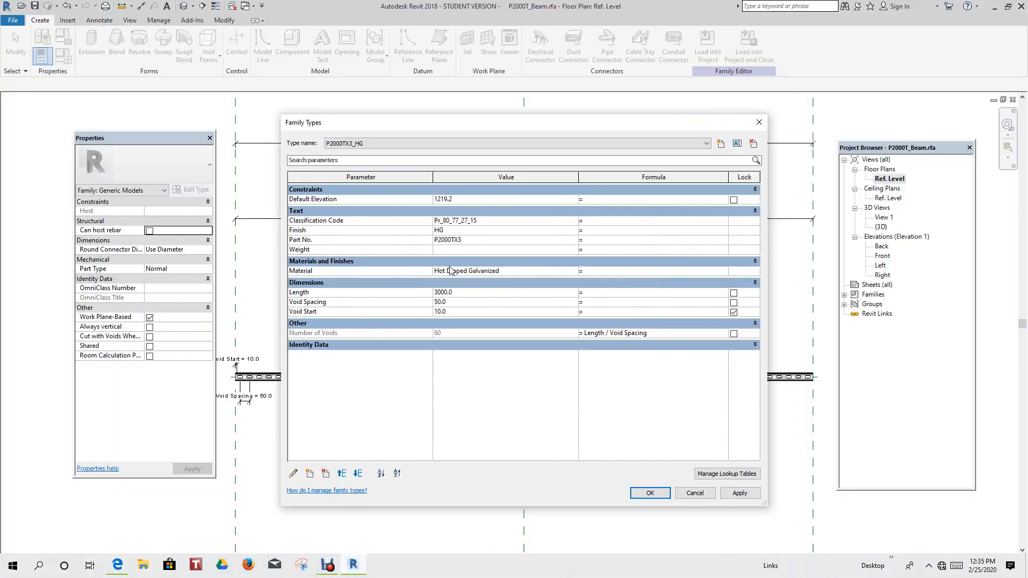
left_click(438, 249)
type("5.16")
For the type P2000TX3_PG, set Classification Code to Pr_80_77_27_15, copied from its Type Comments, and set Finish to PG
left_click(708, 143)
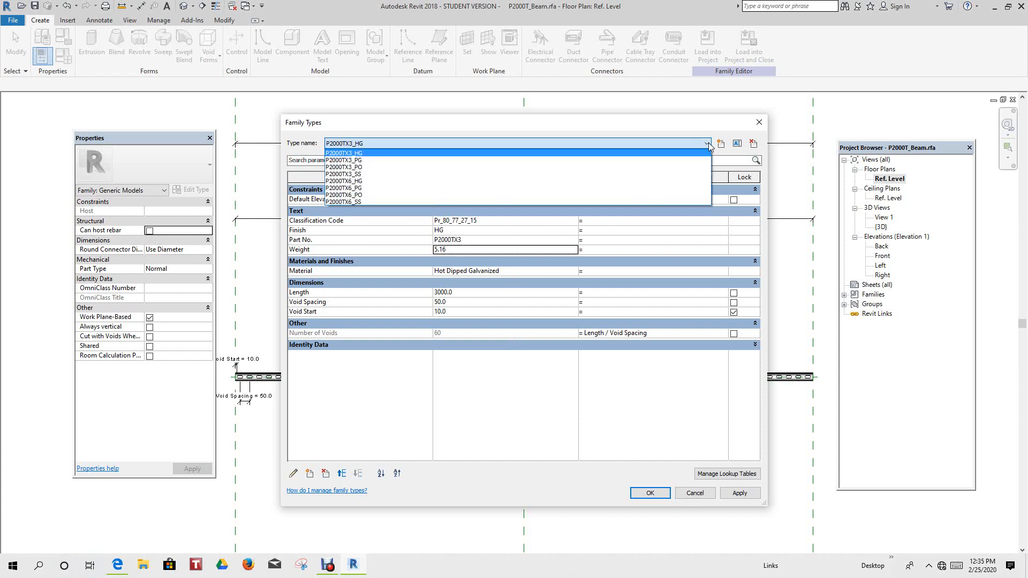
left_click(362, 161)
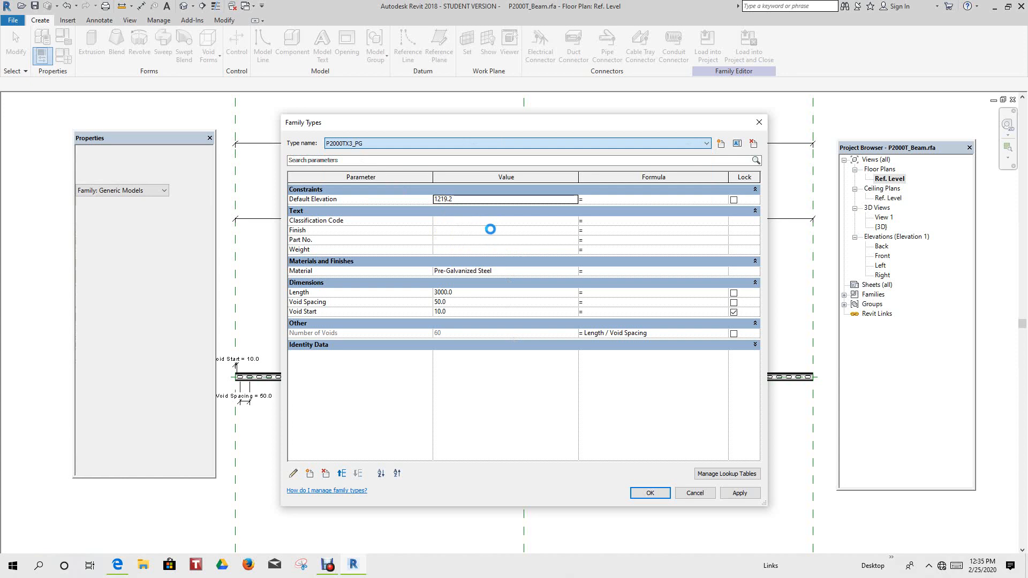
left_click(755, 345)
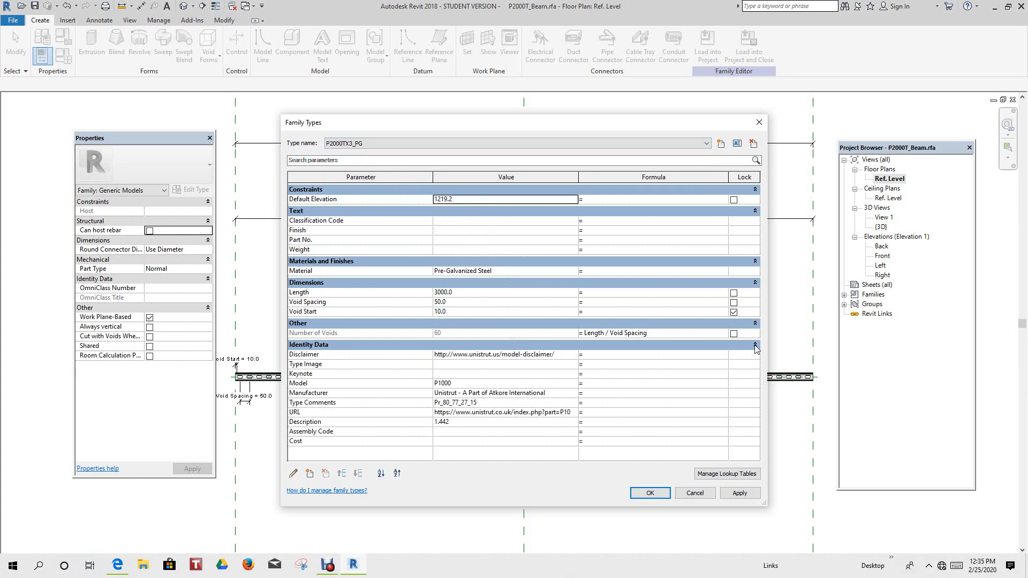
left_click(485, 404)
left_click_drag(485, 406, 431, 396)
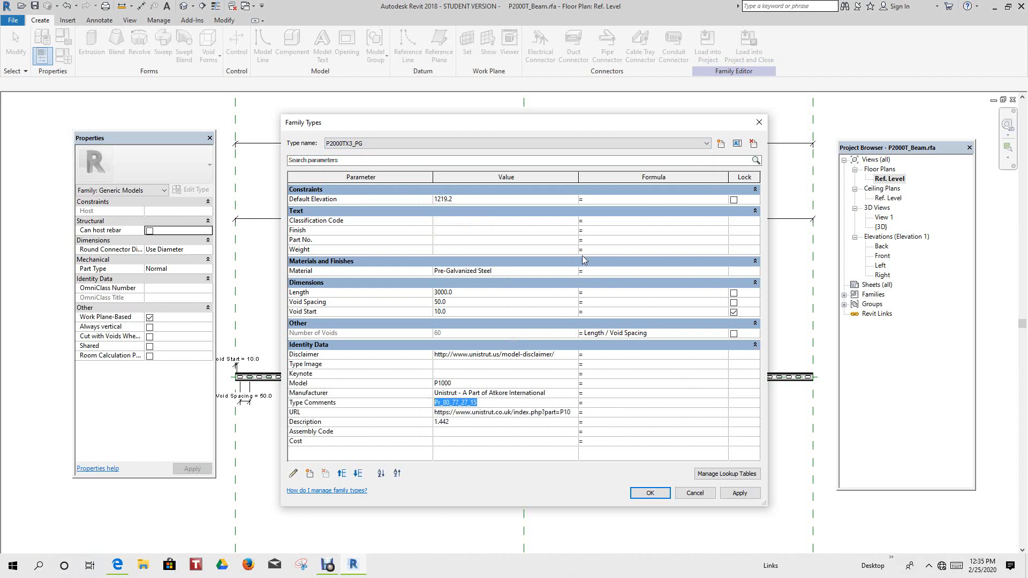
left_click(440, 221)
key("ctrl+v")
left_click(439, 231)
type("P")
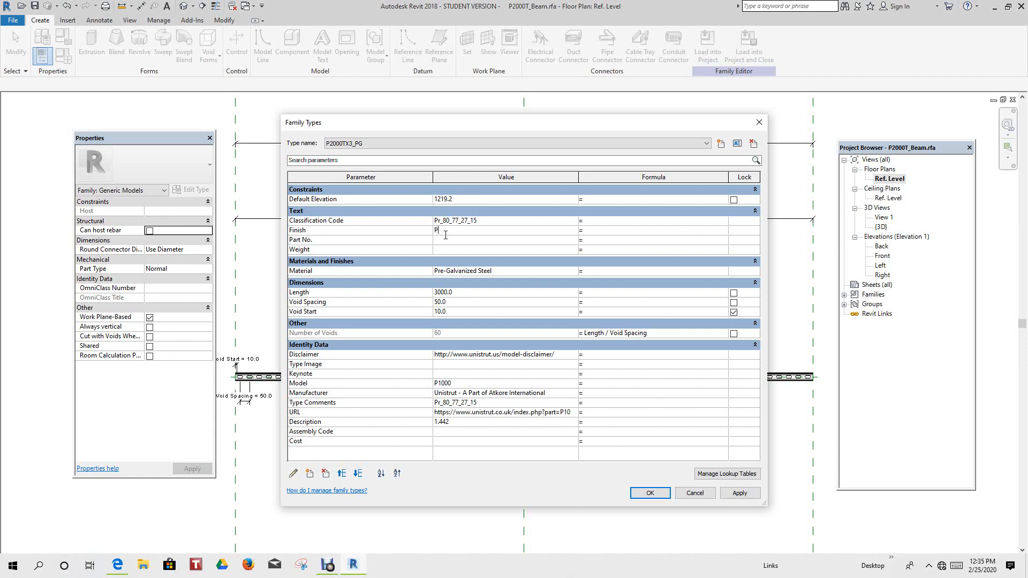
type("G")
Set Part No. of the type P2000TX3_PG to P2000TX3, copied from the 3M PG row on the Unistrut web page in Edge
left_click(440, 239)
left_click(119, 564)
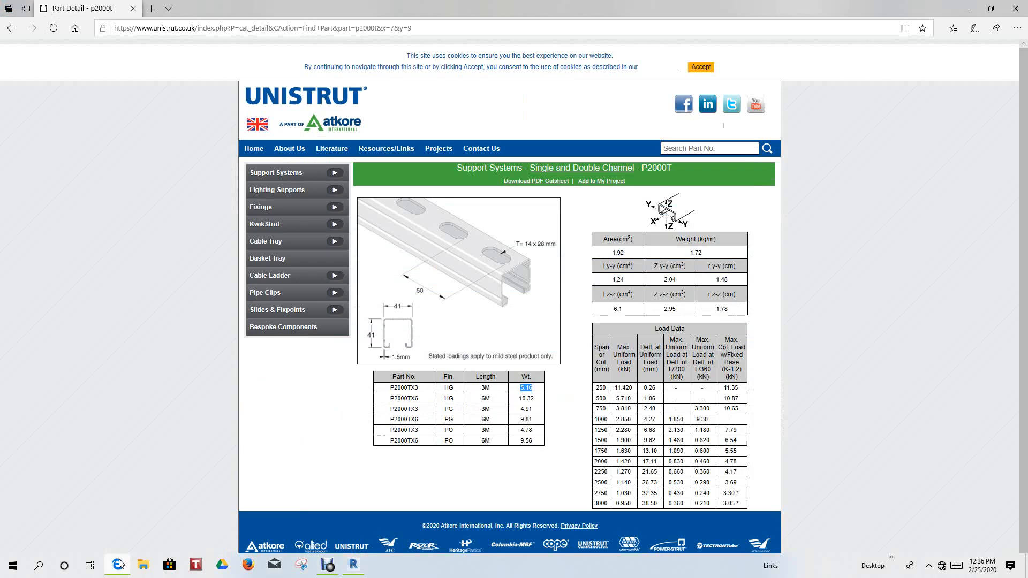
left_click(422, 411)
left_click_drag(419, 409, 391, 409)
right_click(394, 408)
left_click(410, 418)
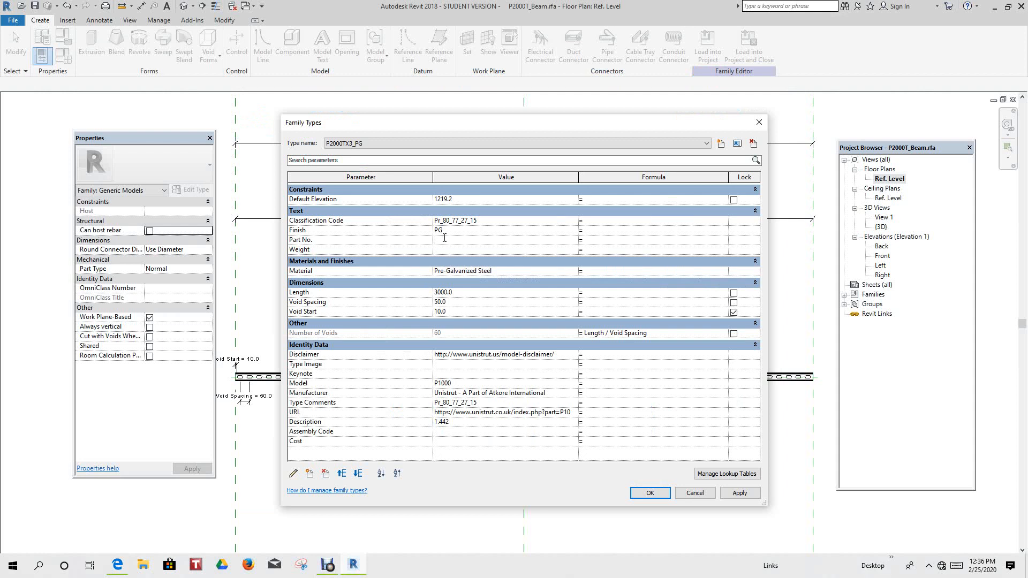
key("ctrl+v")
Set Weight of the type P2000TX3_PG to 4.91, copied from the 3M PG row on the Unistrut web page in Edge
left_click(117, 566)
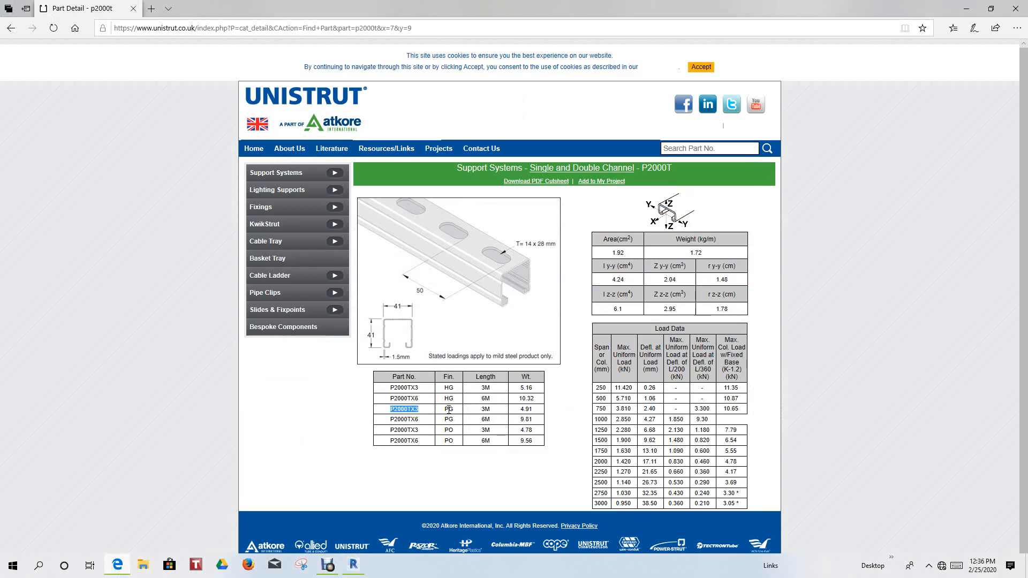
left_click_drag(521, 411, 532, 415)
right_click(530, 415)
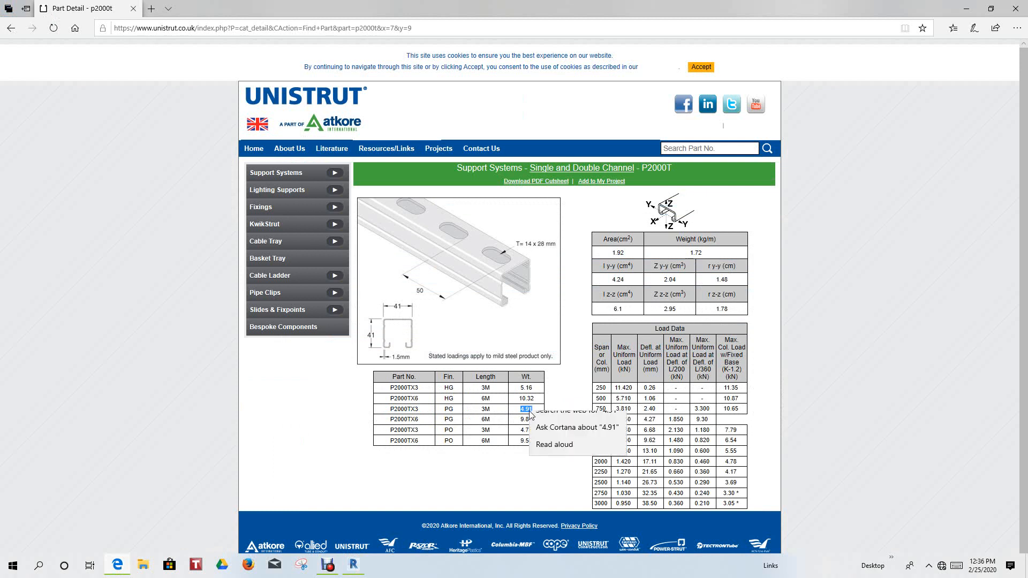
left_click(540, 423)
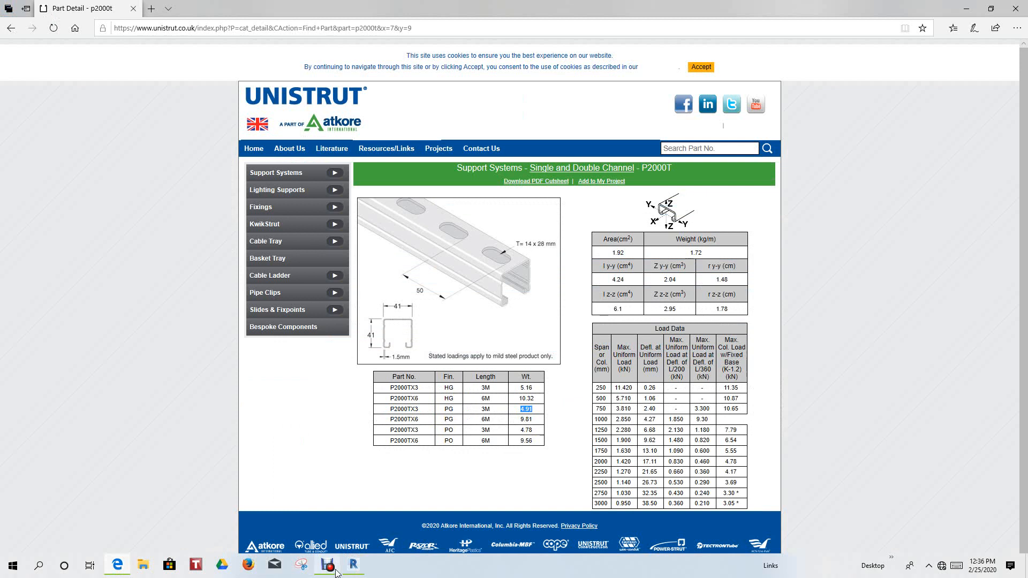
mouse_move(353, 573)
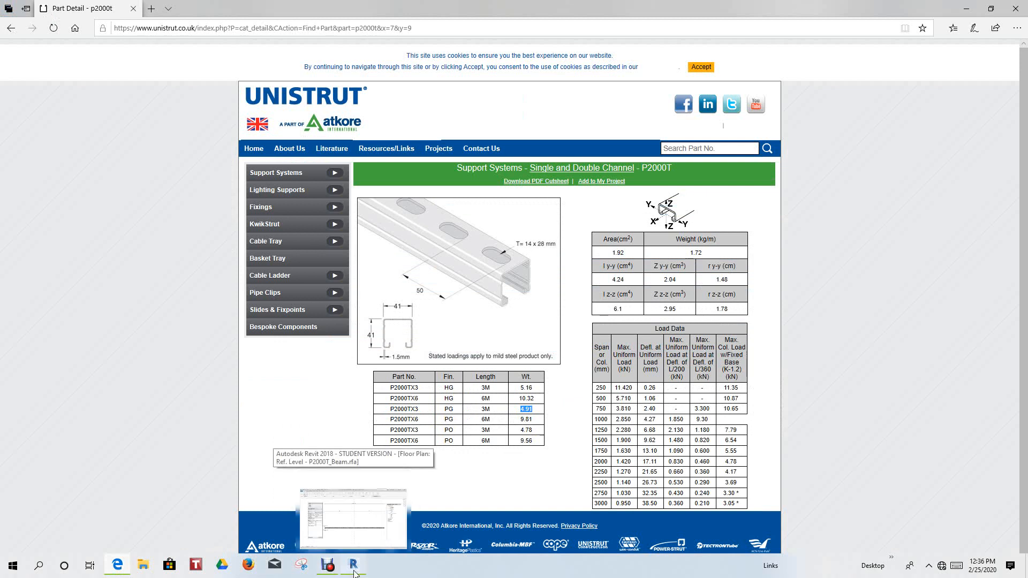
left_click(375, 517)
left_click(437, 251)
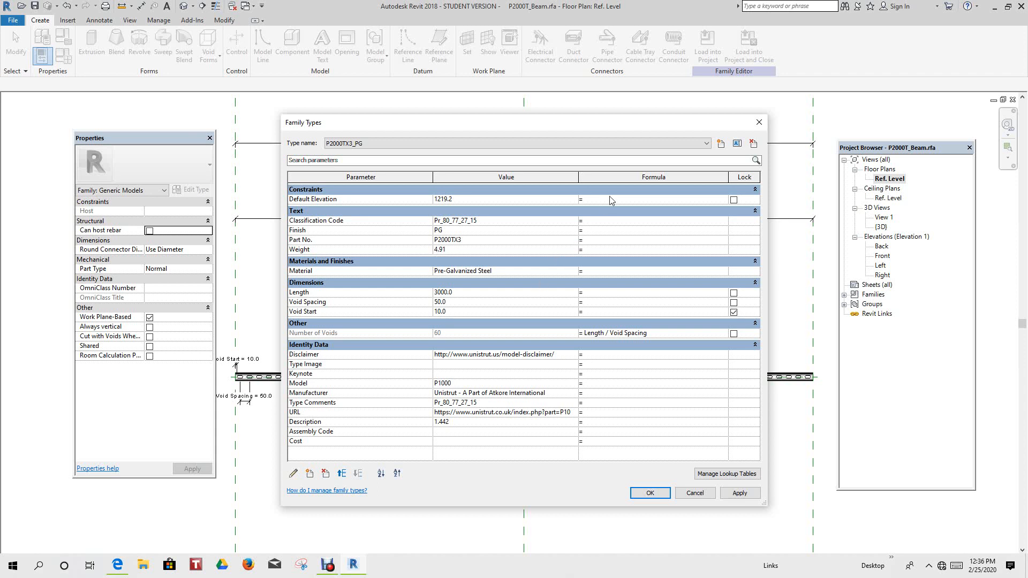
For the type P2000TX3_PO, set Classification Code to Pr_80_77_27_15, copied from its Type Comments
left_click(707, 145)
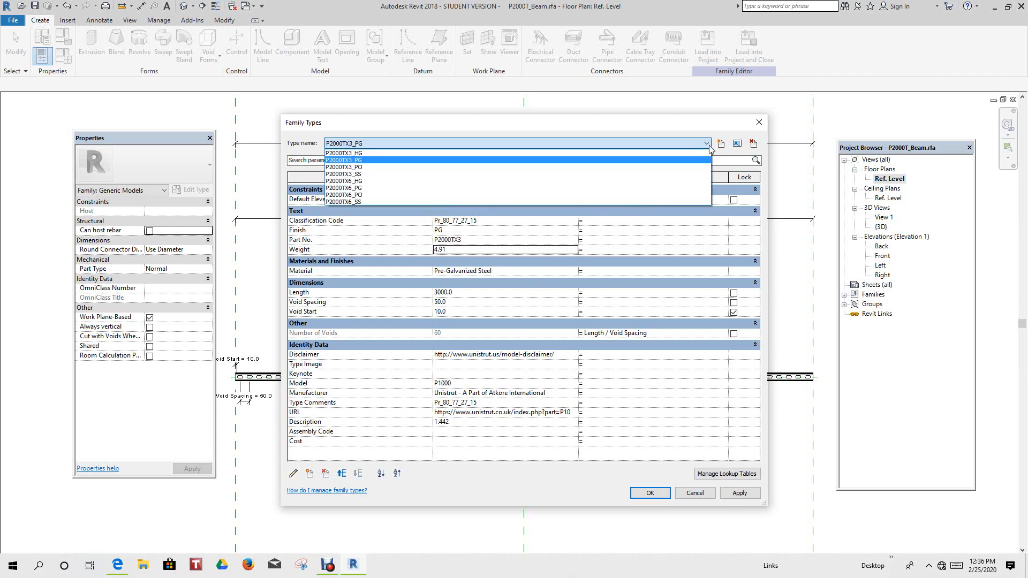
left_click(339, 167)
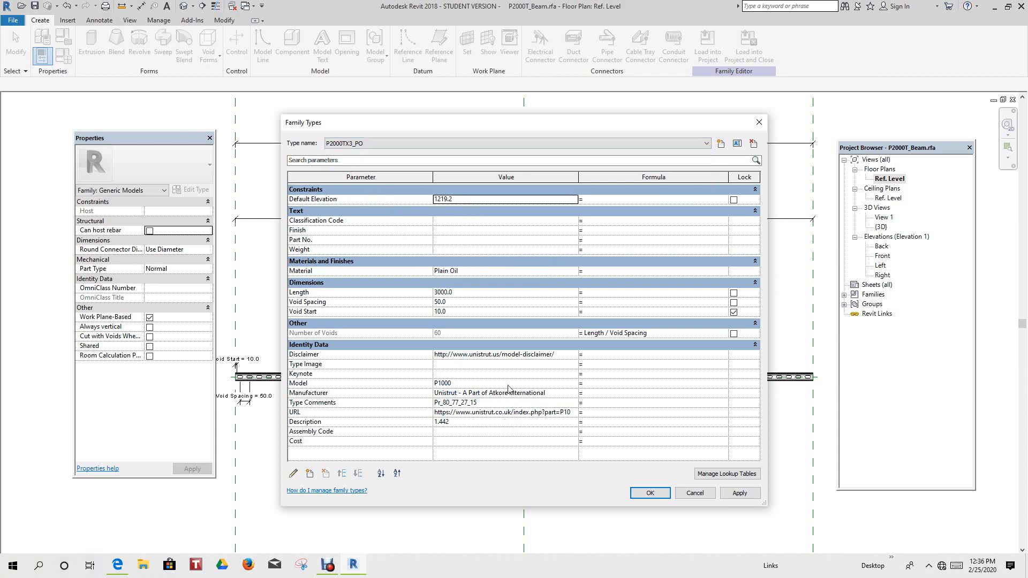
left_click(488, 402)
left_click_drag(482, 402, 433, 399)
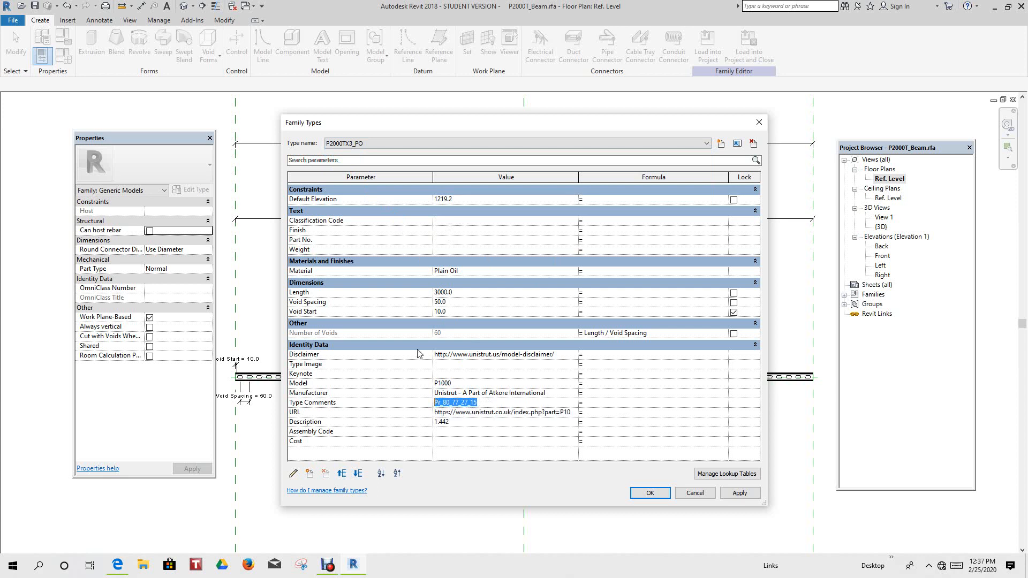
left_click(441, 225)
key("ctrl+v")
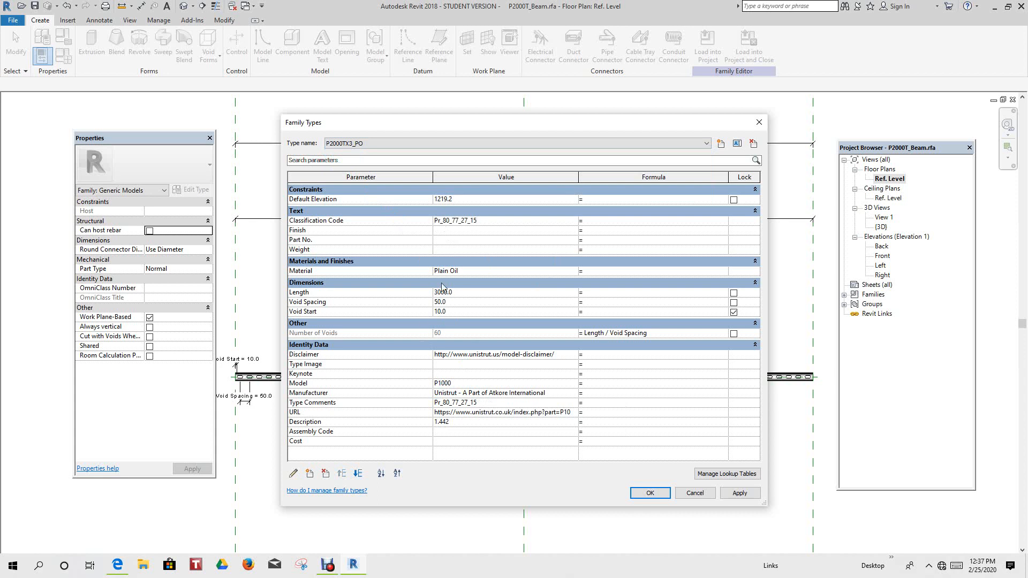
Clear Type Comments and Description of the type P2000TX3_PO and set its Finish to PO
left_click(483, 403)
double_click(483, 404)
key("Delete")
left_click(463, 423)
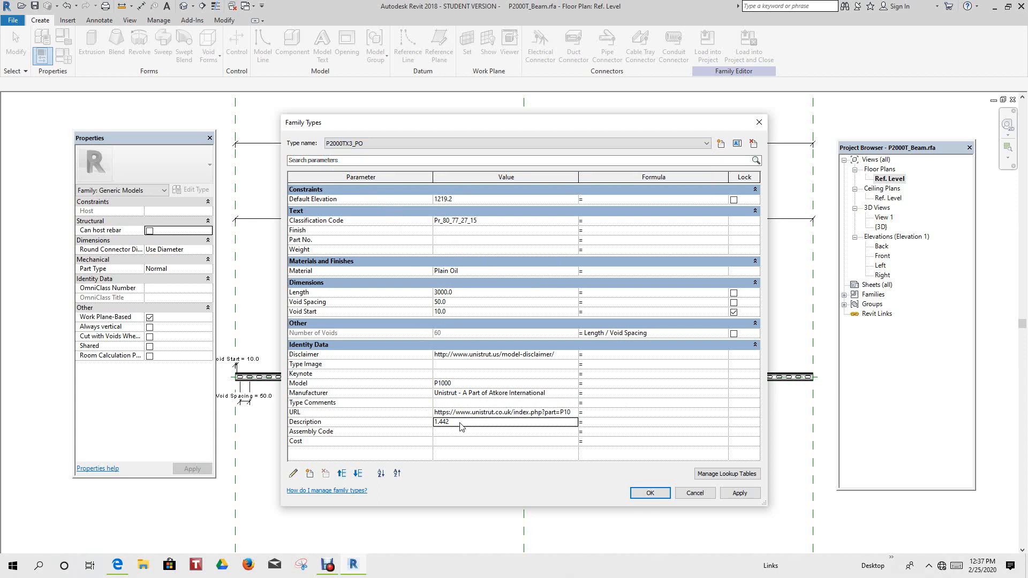
left_click(441, 423)
left_click_drag(452, 424, 431, 423)
key("Delete")
left_click(439, 233)
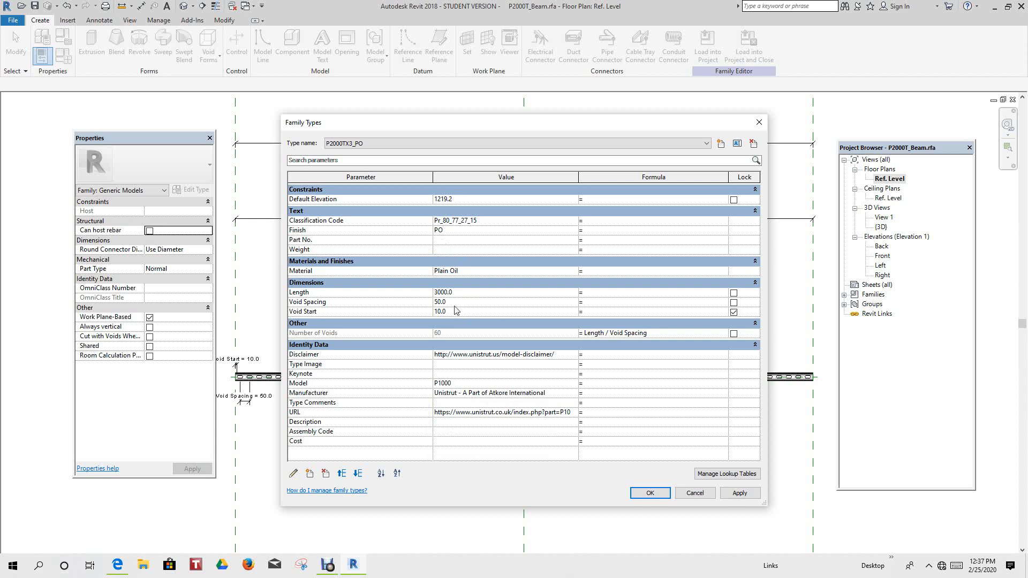
Set Part No. of the type P2000TX3_PO to P2000TX3, copied from the 3M PO row on the Unistrut web page in Edge
left_click(118, 565)
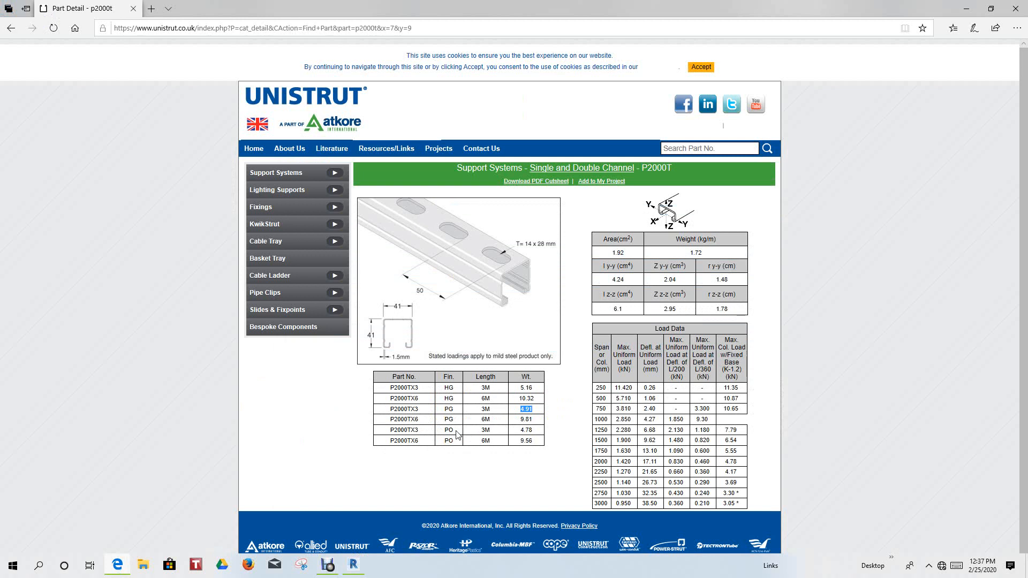
left_click_drag(419, 431, 395, 430)
right_click(396, 431)
left_click(411, 437)
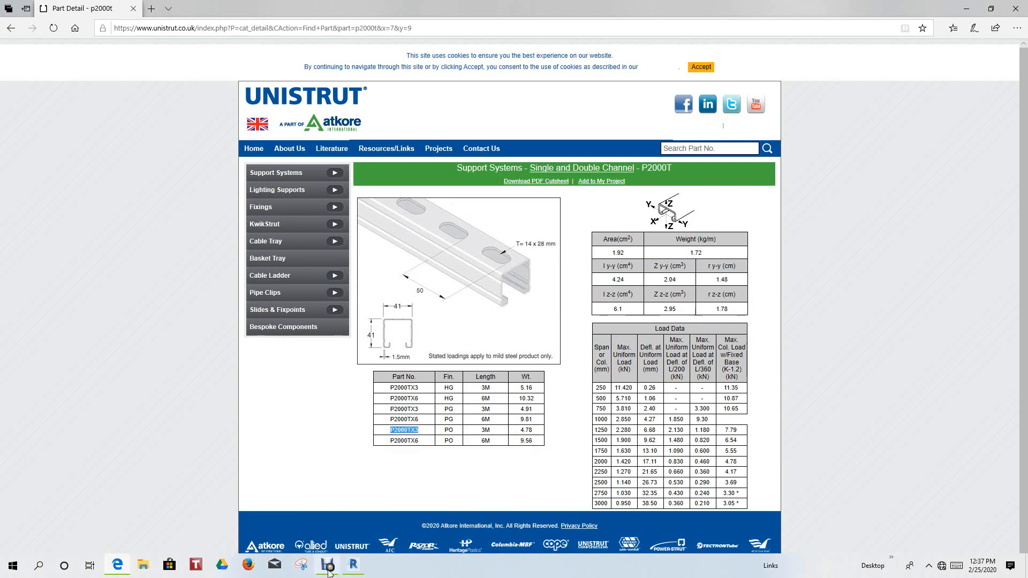
left_click(353, 565)
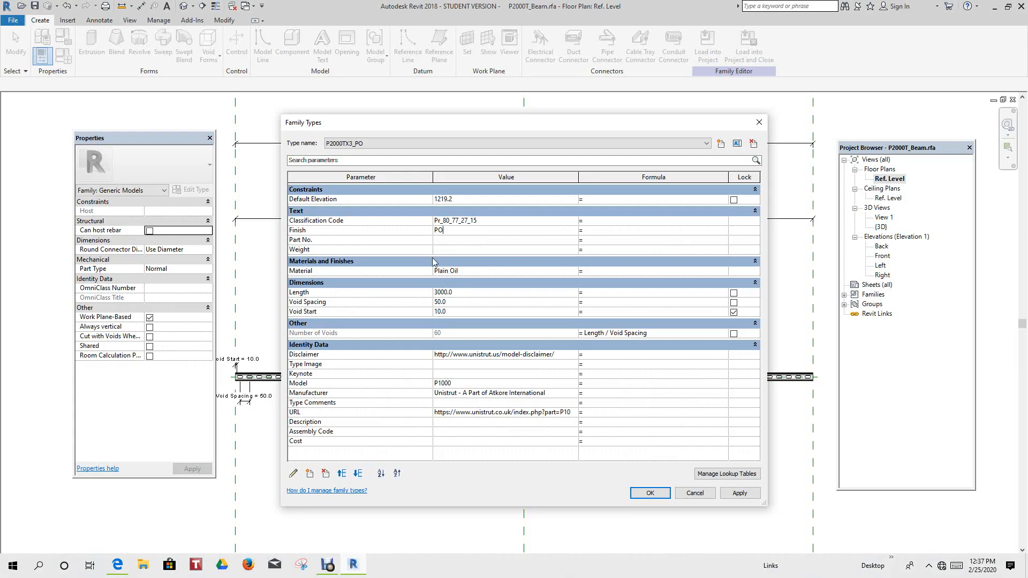
left_click(439, 241)
key("ctrl+v")
Set Weight of the type P2000TX3_PO to 4.78, copied from the 3M PO row on the Unistrut web page in Edge
left_click(117, 565)
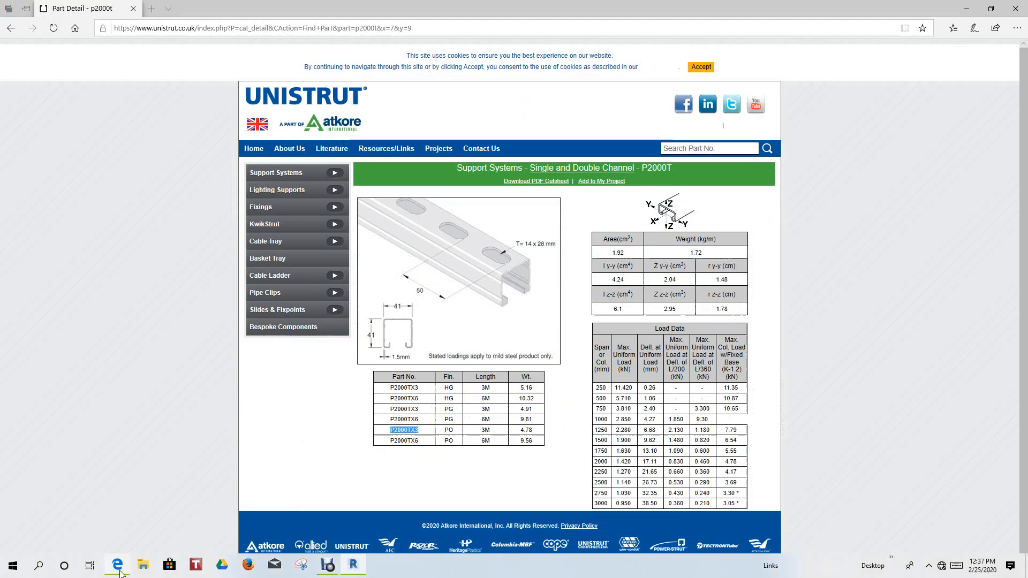
left_click(522, 433)
left_click_drag(520, 431, 536, 429)
right_click(528, 432)
left_click(545, 442)
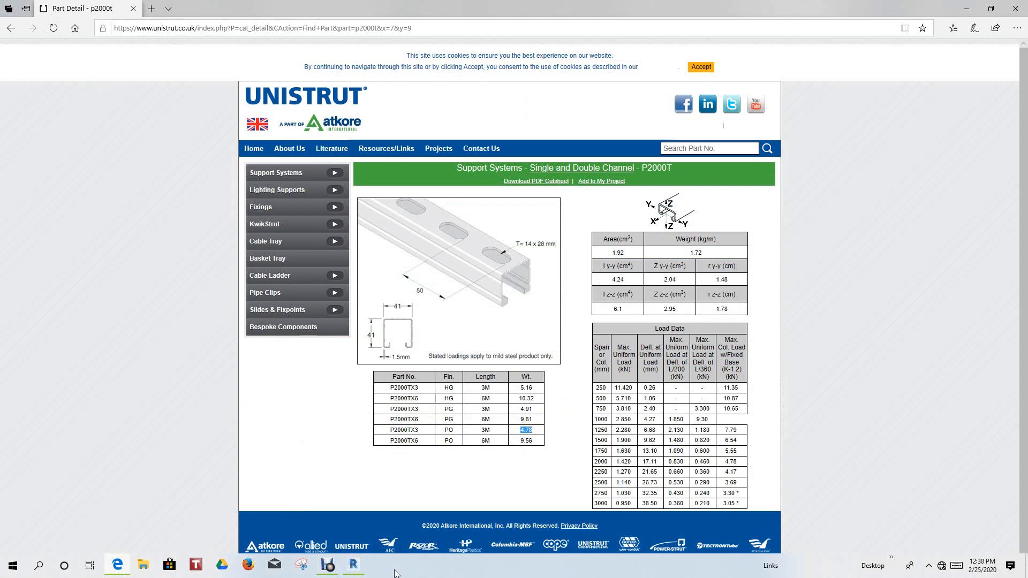
left_click(359, 569)
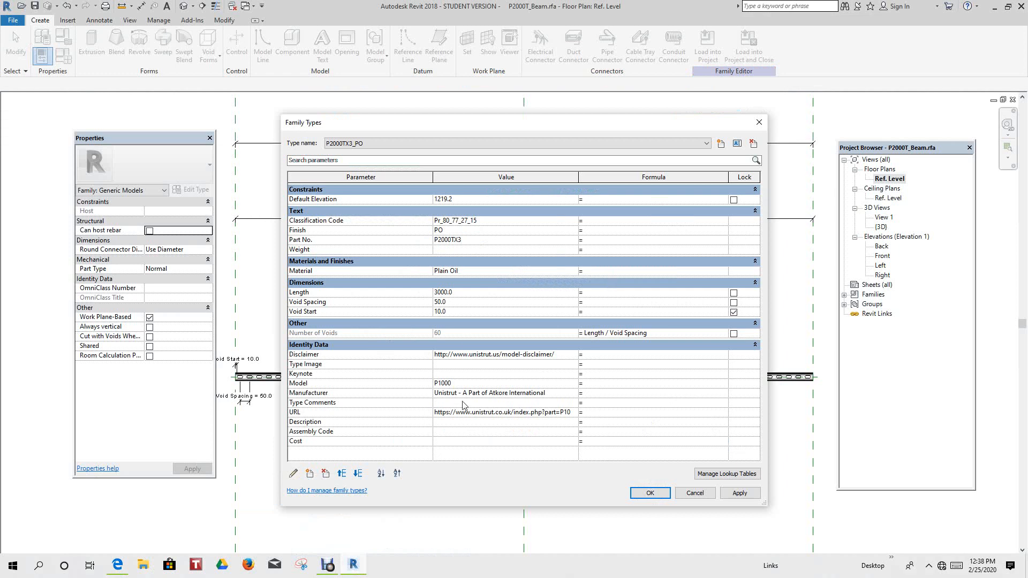
left_click(445, 250)
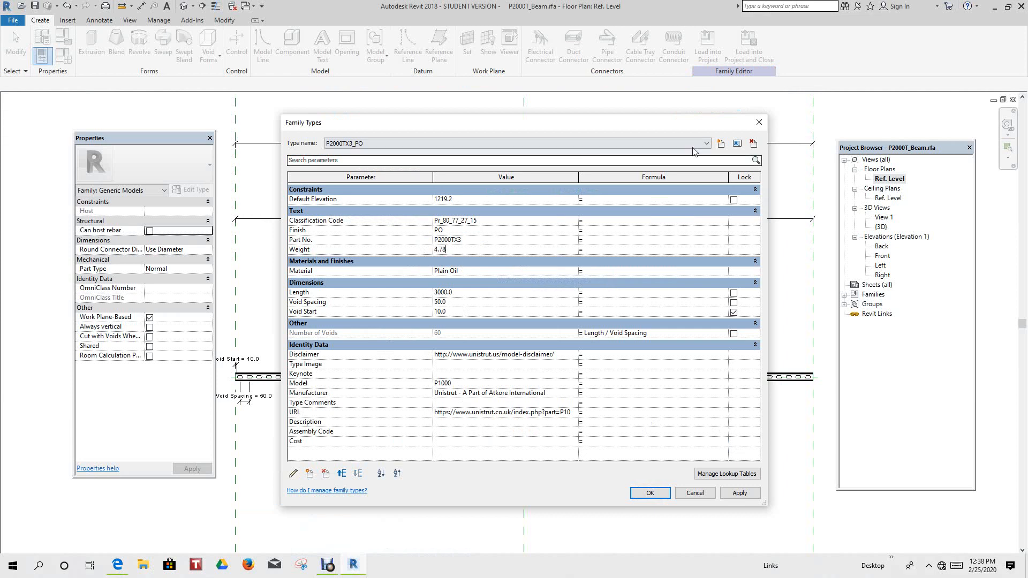
For the type P2000TX3_SS, set Classification Code to Pr_80_77_27_15, copied from its Type Comments
left_click(708, 144)
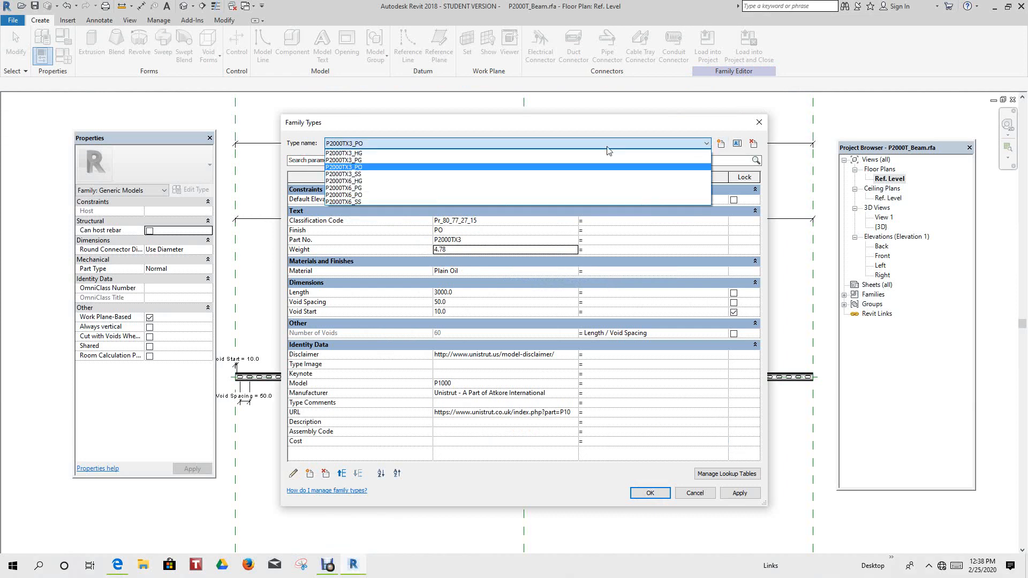
left_click(353, 174)
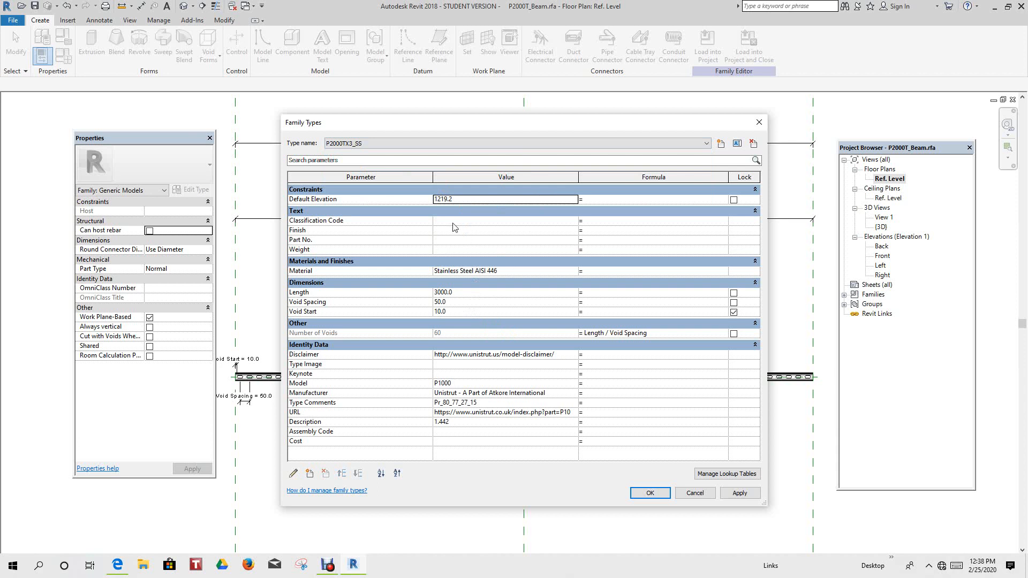
left_click(482, 403)
left_click_drag(482, 404, 426, 407)
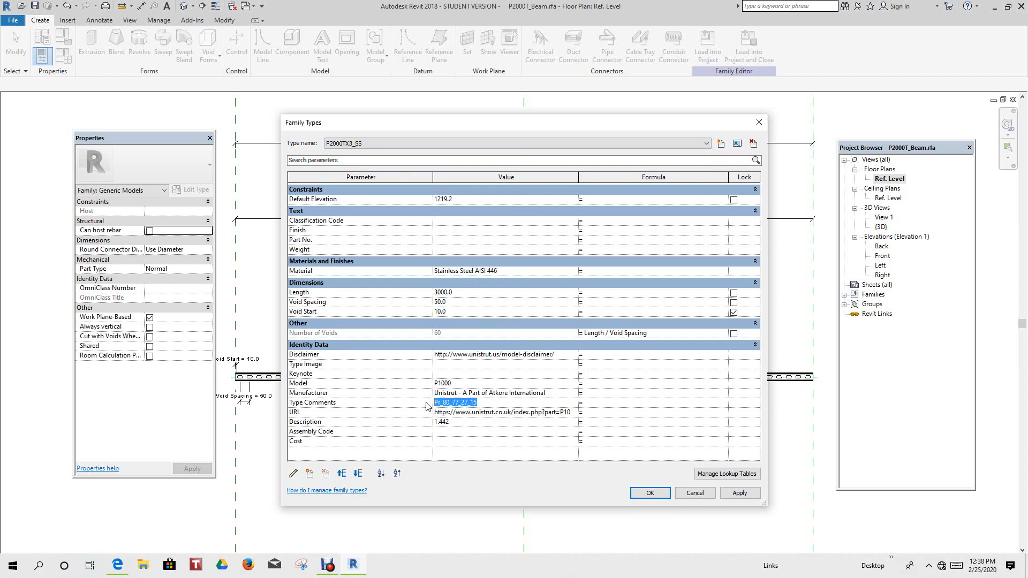
left_click(438, 221)
key("ctrl+v")
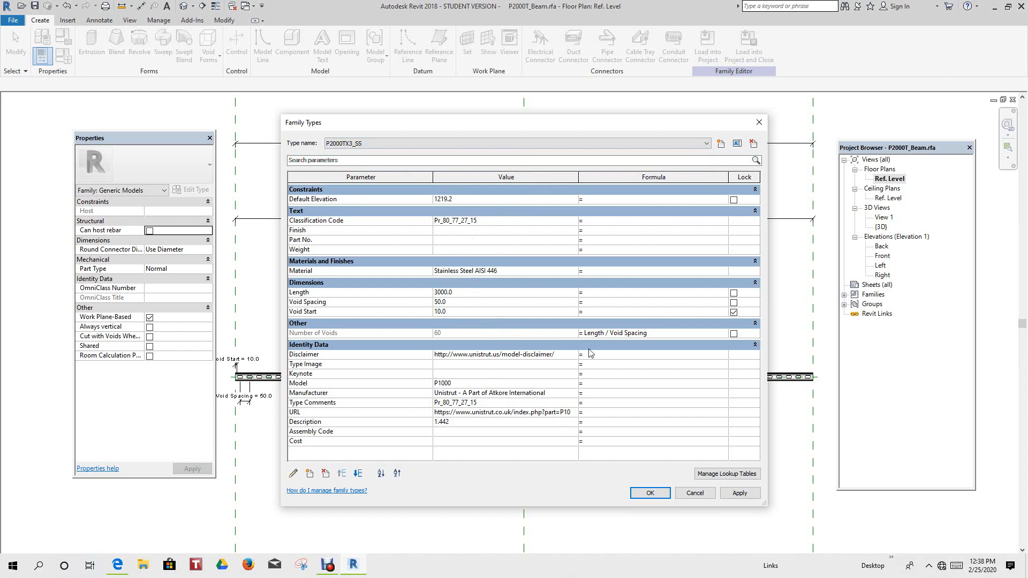
Clear the Type Comments and Description values of the type P2000TX3_SS
left_click(487, 404)
double_click(485, 405)
key("Delete")
left_click(462, 424)
left_click_drag(459, 422, 433, 419)
key("Delete")
Set Model of the type P2000TX3_SS to P2000T and its Finish to SS
left_click(440, 383)
left_click_drag(440, 384, 453, 383)
type("2")
left_click(439, 232)
type("SS")
left_click(438, 239)
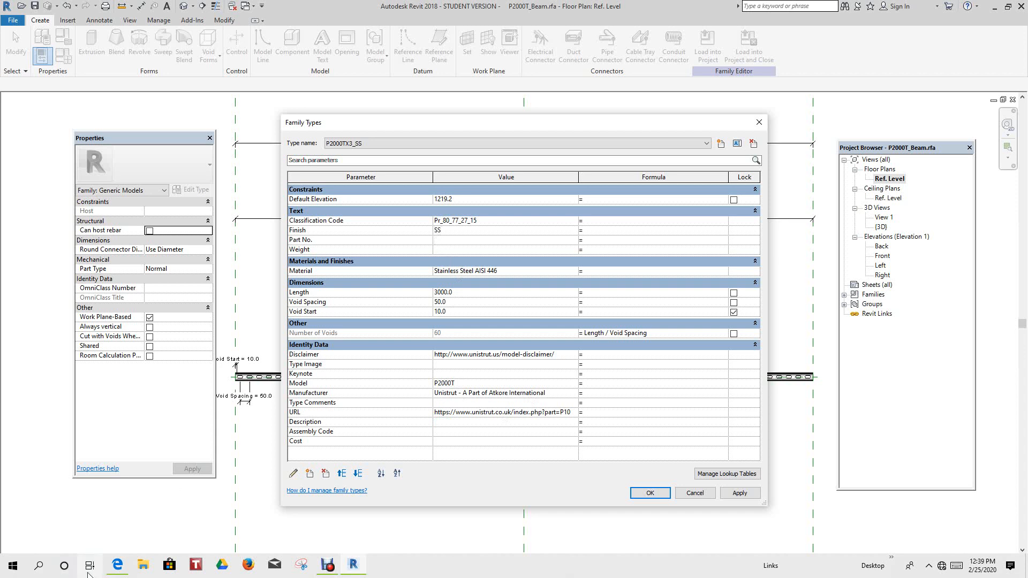
Check the Unistrut part table in Edge for an SS finish, and delete the type P2000TX3_SS from the family in Revit
left_click(117, 565)
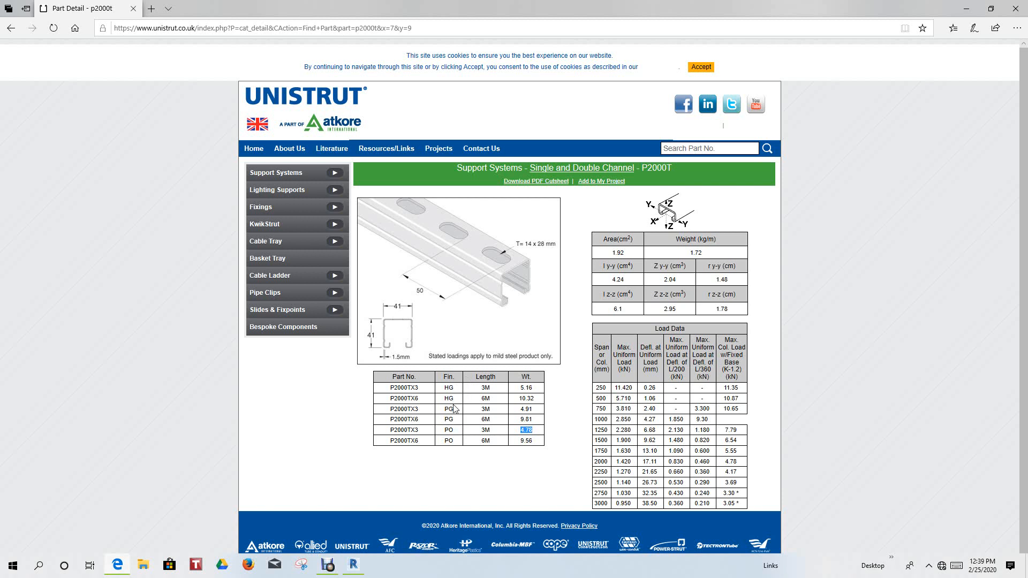
left_click(462, 472)
left_click(361, 567)
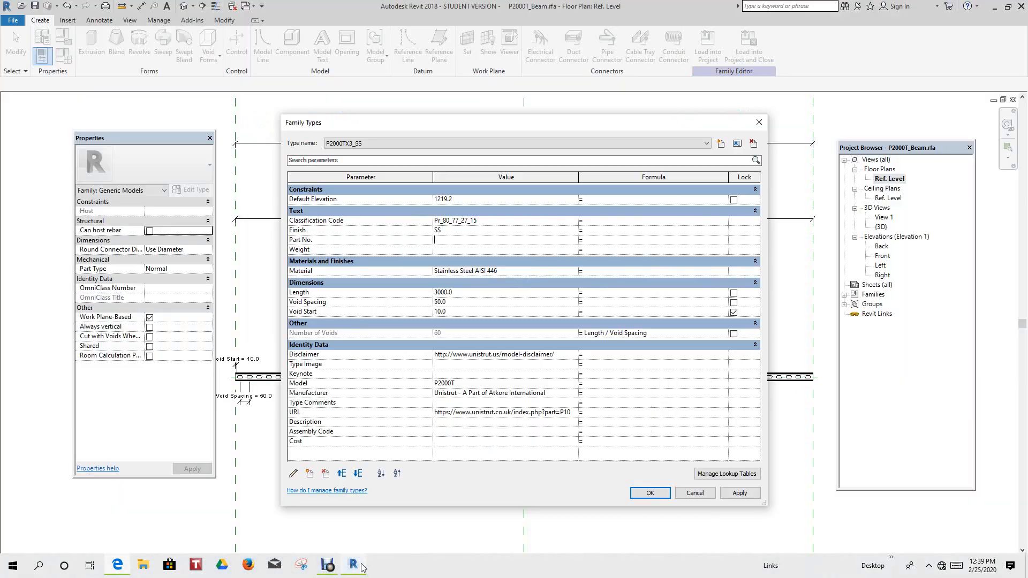
left_click(706, 143)
left_click(707, 143)
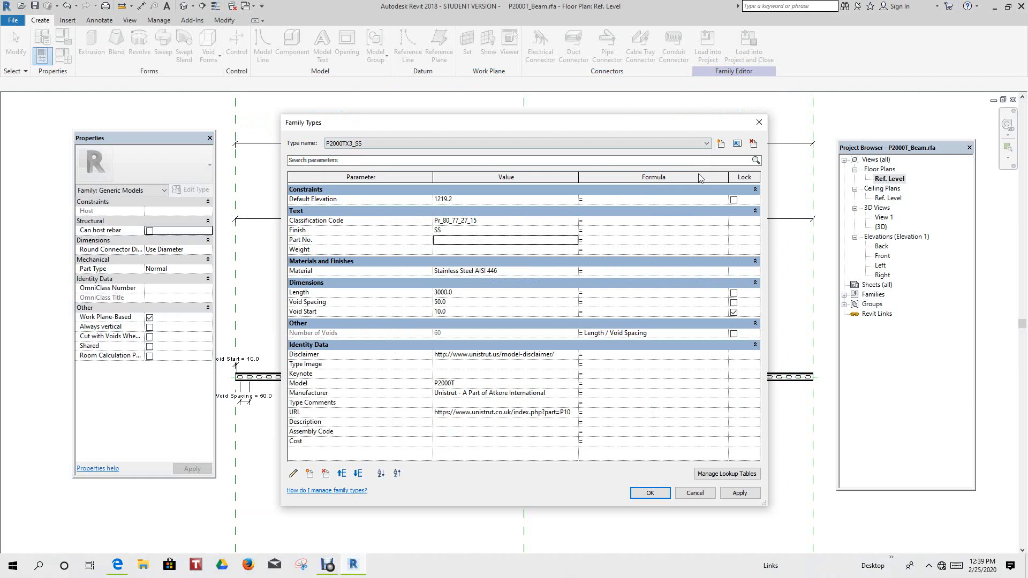
left_click(753, 144)
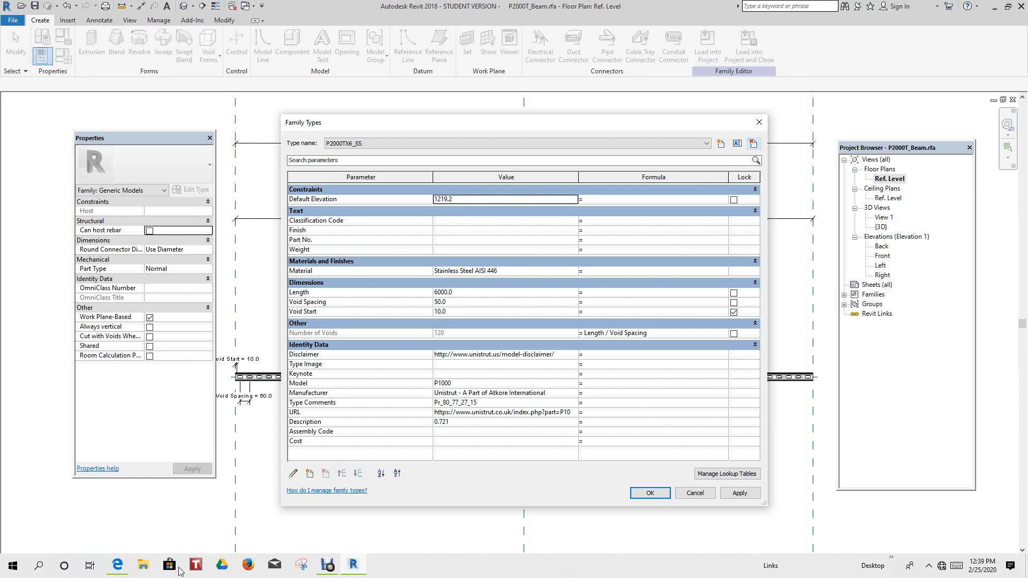
Check the Unistrut part table in Edge again and delete the type P2000TX6_SS from the family in Revit
left_click(125, 572)
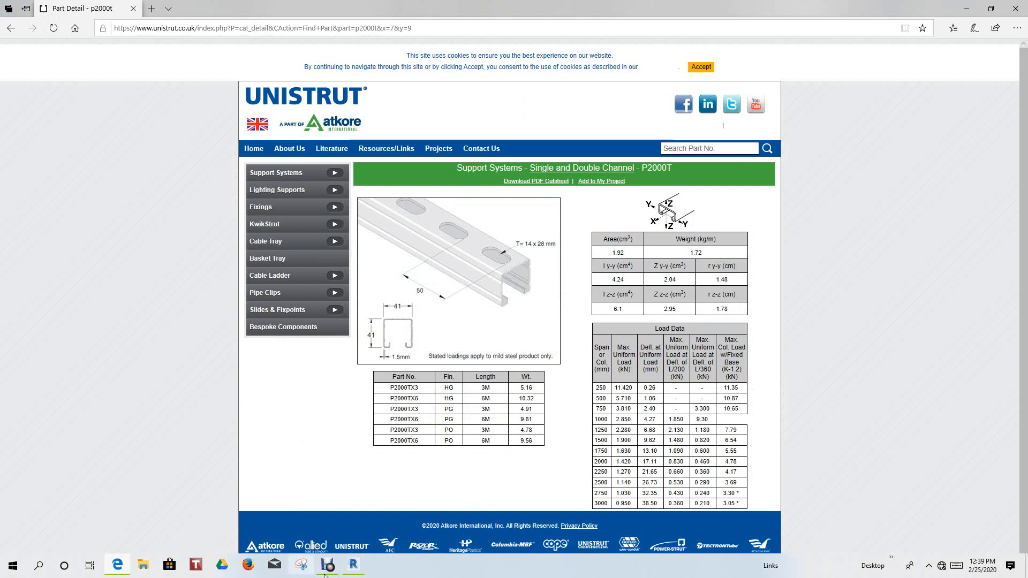
left_click(354, 571)
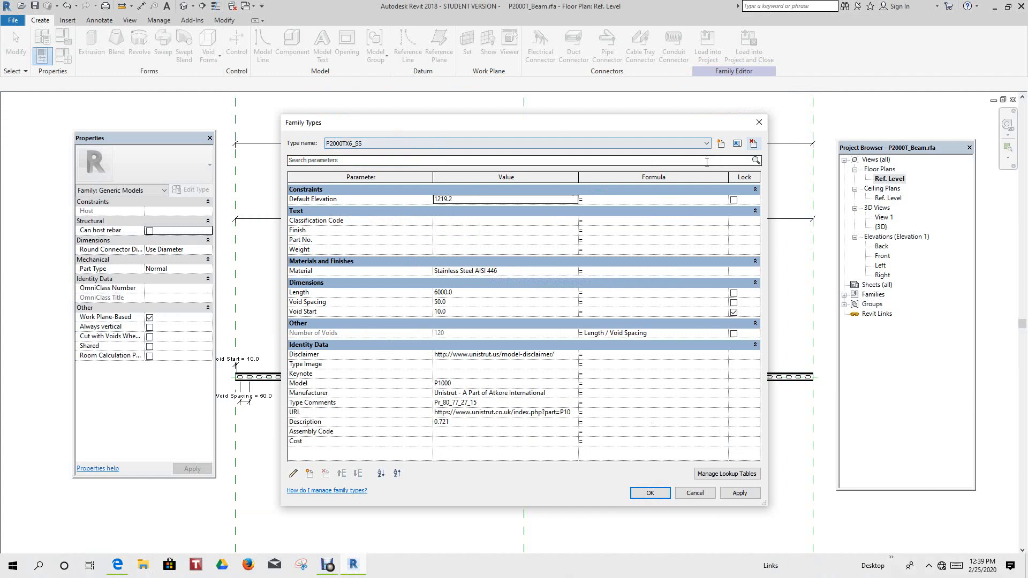
left_click(754, 145)
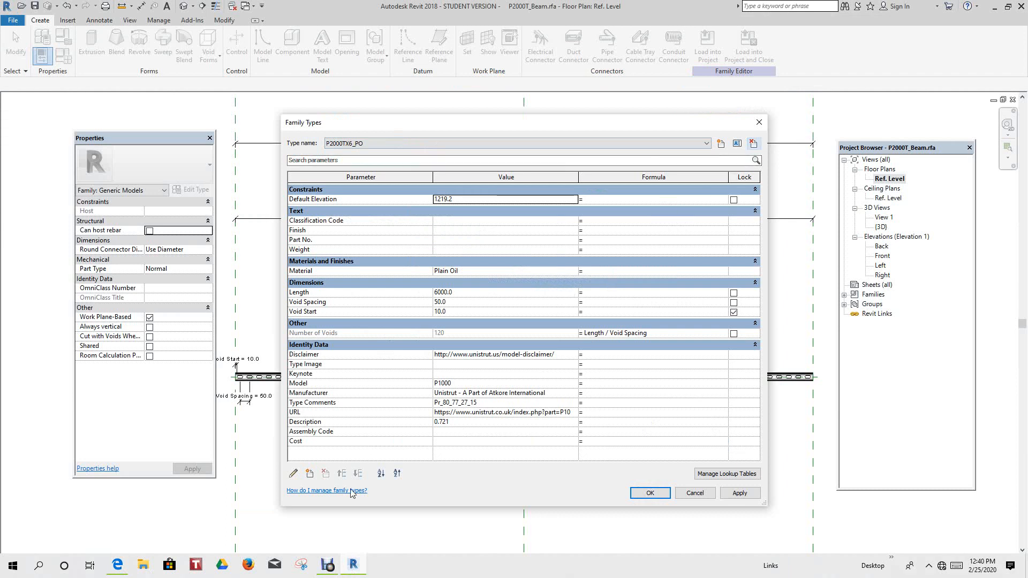
Compare the family types with the Unistrut part table in Edge, and set Classification Code of P2000TX6_PO to Pr_80_77_27_15 in Revit
left_click(122, 573)
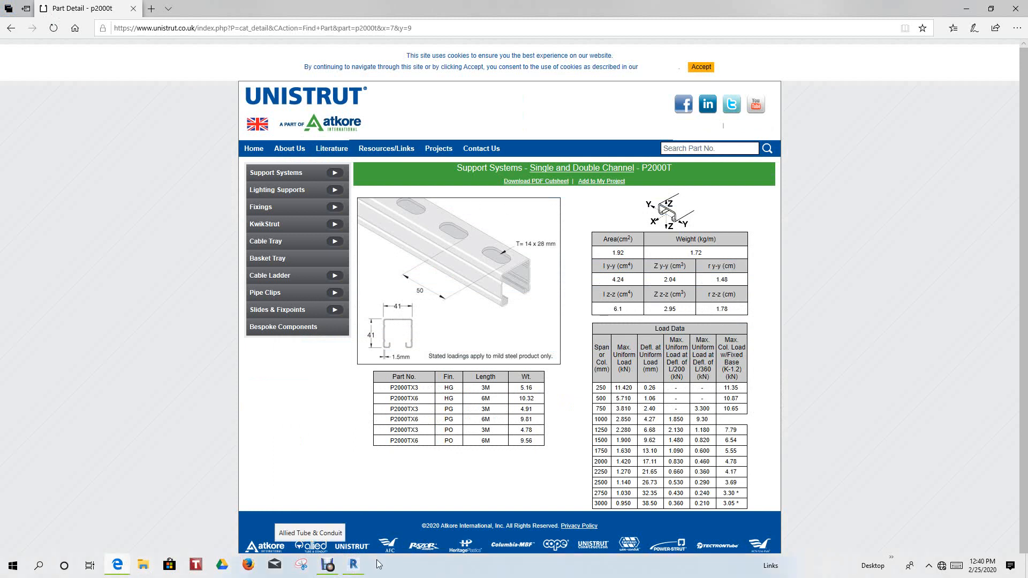
left_click(353, 567)
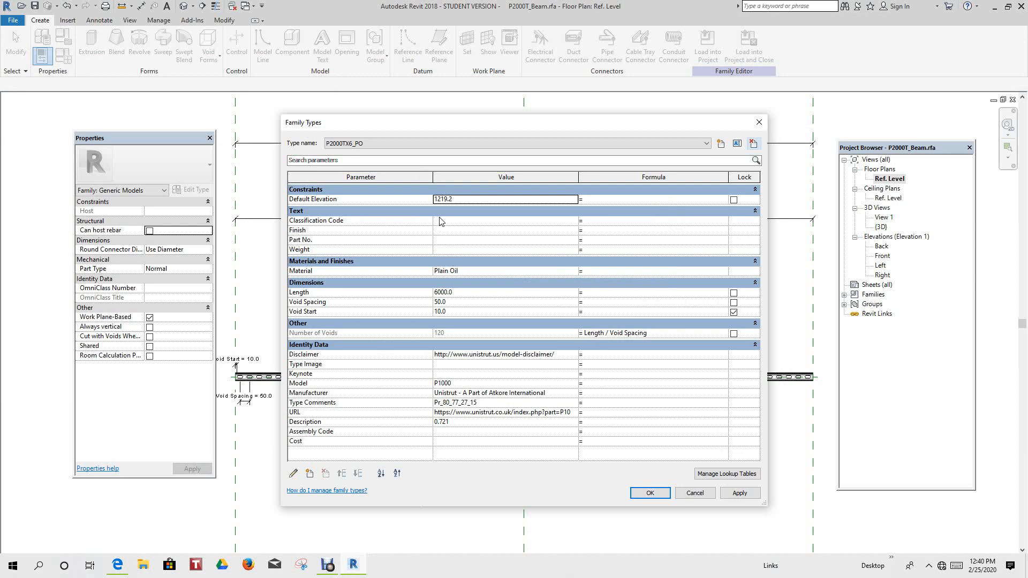
left_click(706, 145)
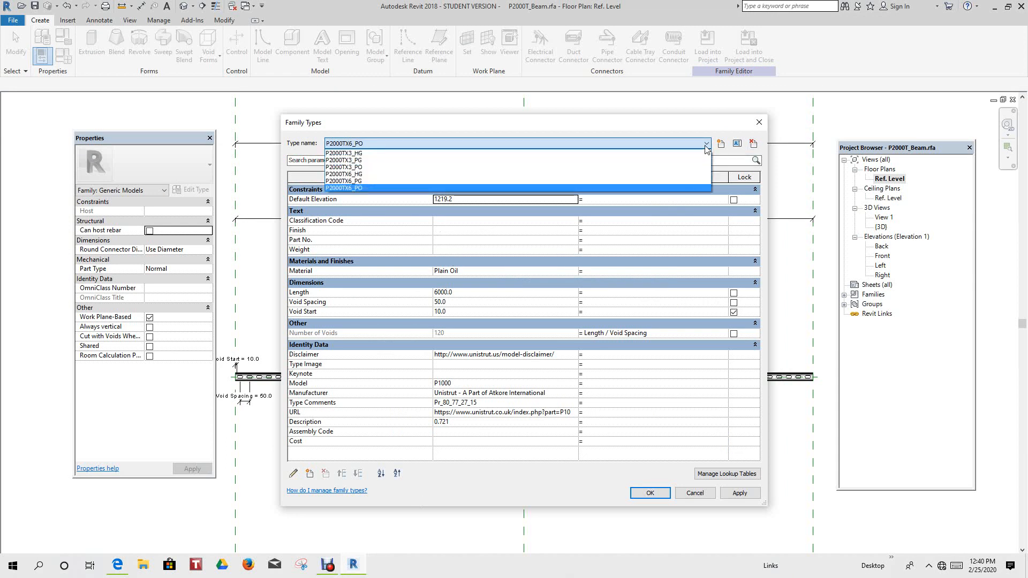
left_click(705, 145)
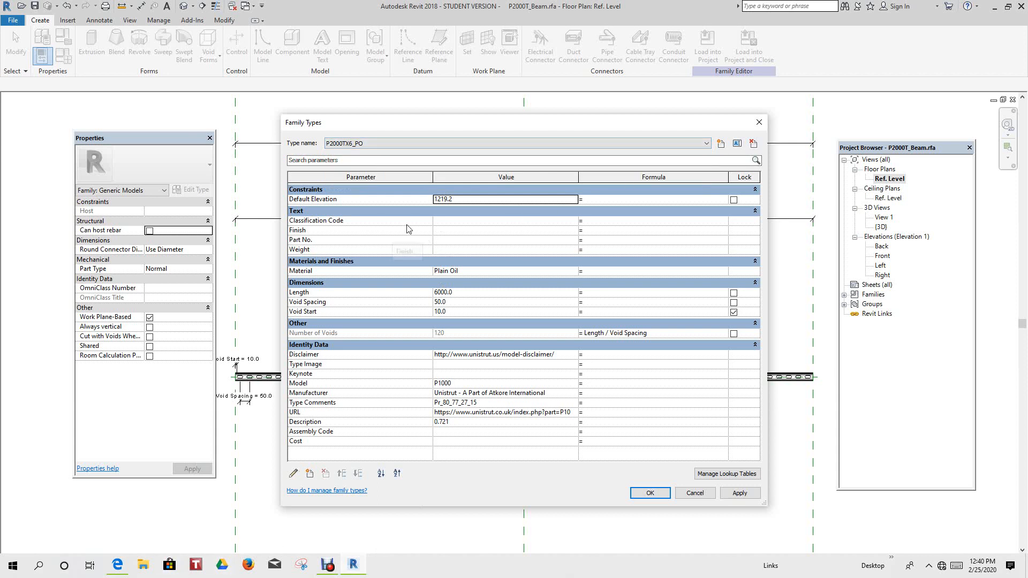
left_click(444, 222)
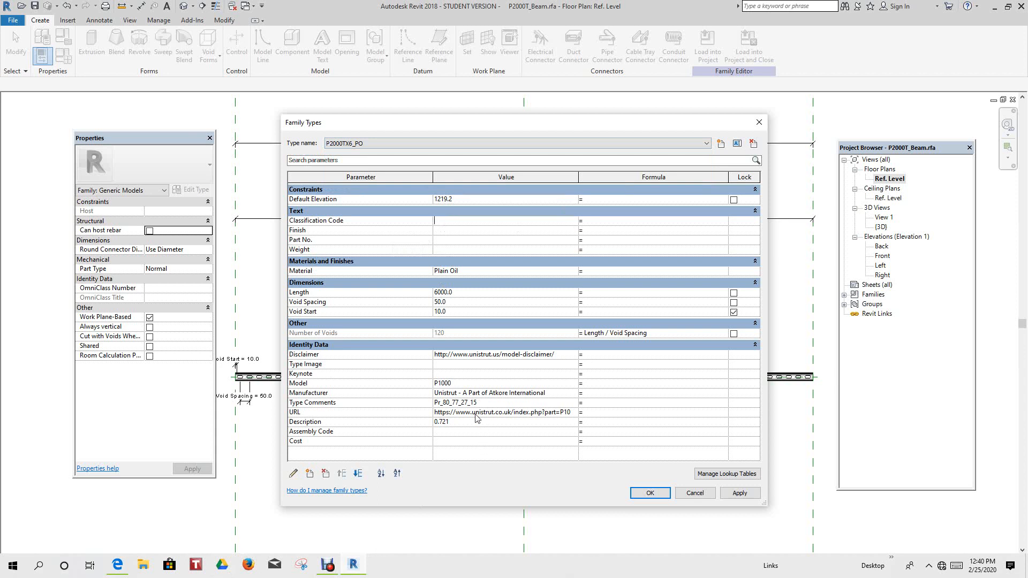
left_click(439, 403)
left_click_drag(434, 403, 479, 404)
left_click(442, 221)
key("ctrl+v")
Check the Unistrut part table in Edge and set Finish of the type P2000TX6_PO to PO in Revit
left_click(443, 230)
left_click(118, 565)
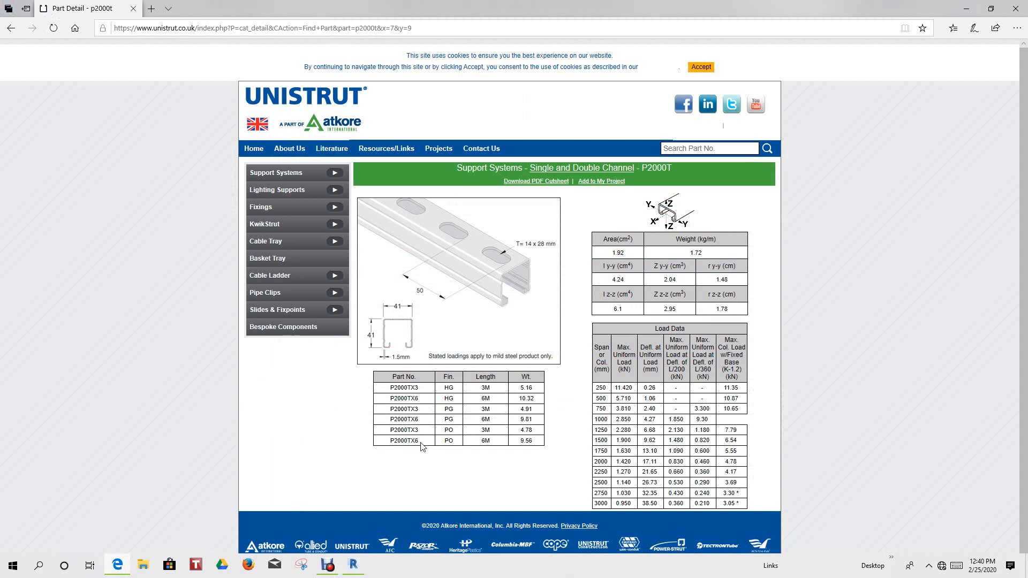
left_click(353, 564)
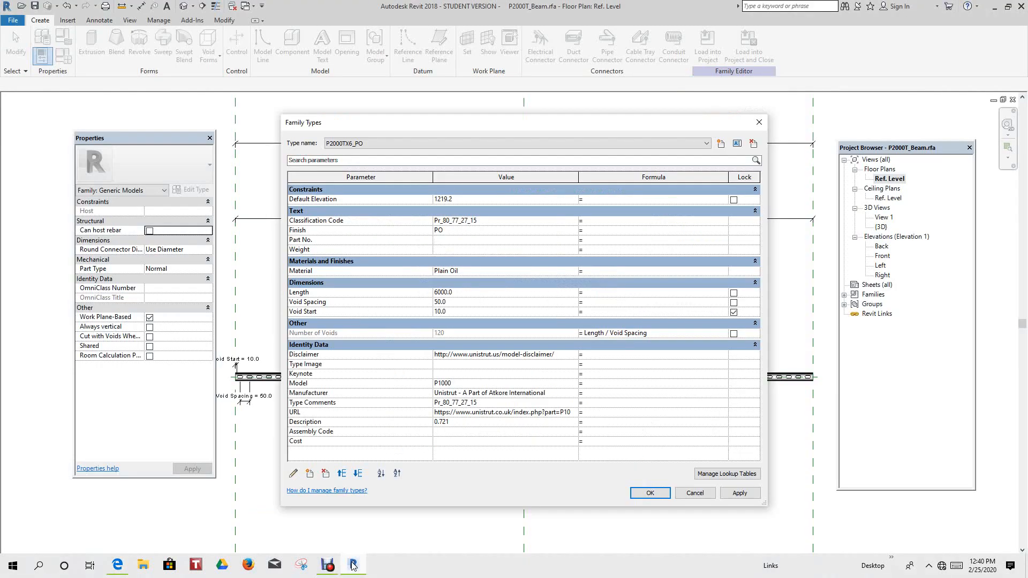
Copy the part number P2000TX6 from the Unistrut table in Edge into Part No. of the type P2000TX6_PO in Revit
left_click(117, 564)
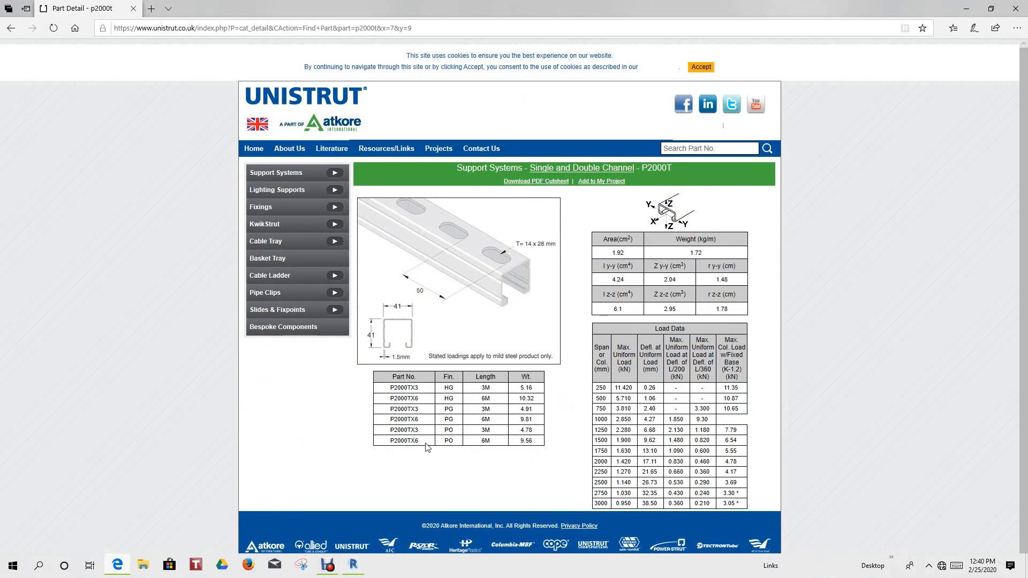
left_click_drag(423, 446, 392, 445)
key("ctrl+c")
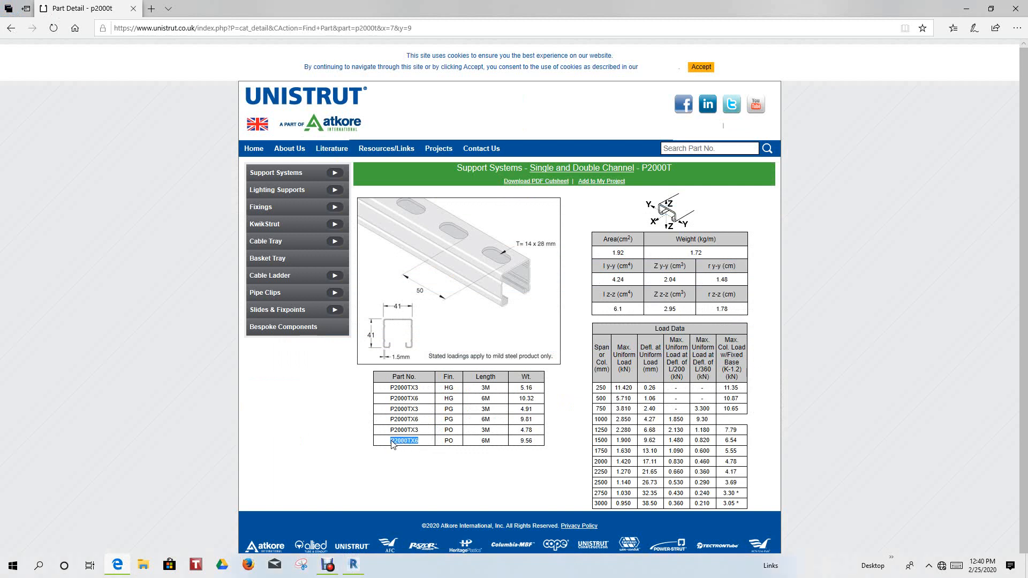
right_click(393, 440)
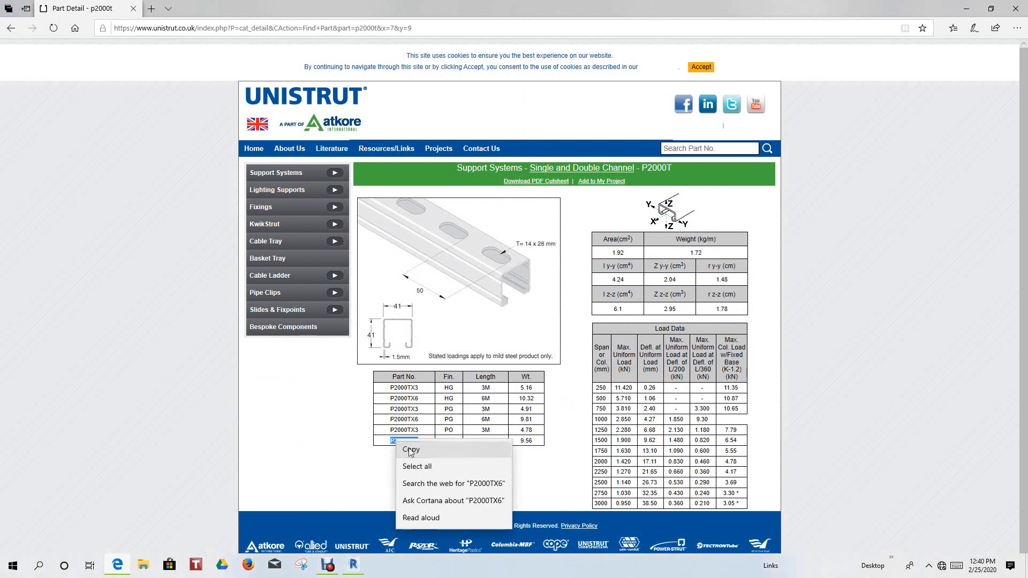
left_click(412, 453)
left_click(353, 564)
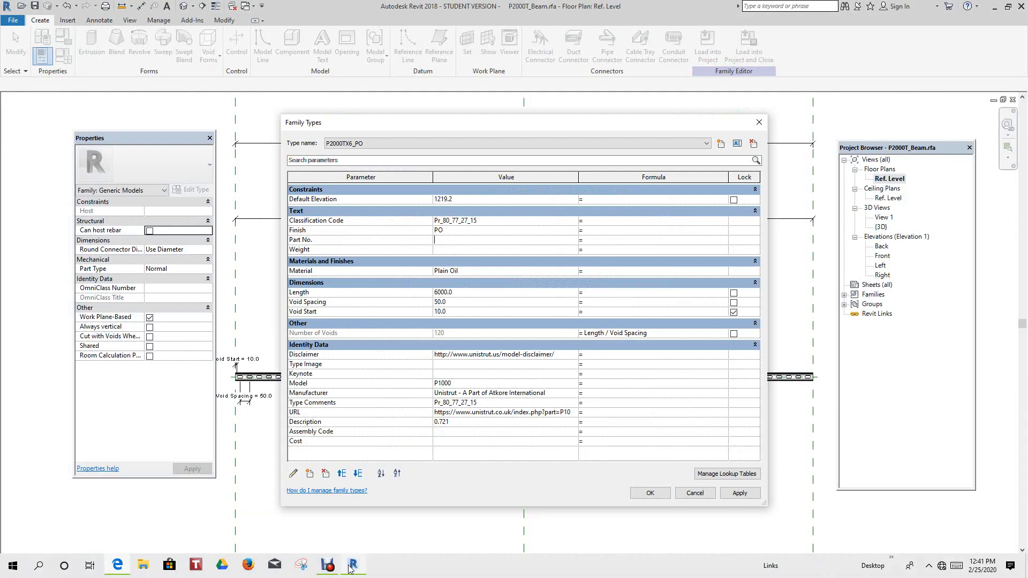
left_click(439, 240)
key("ctrl+v")
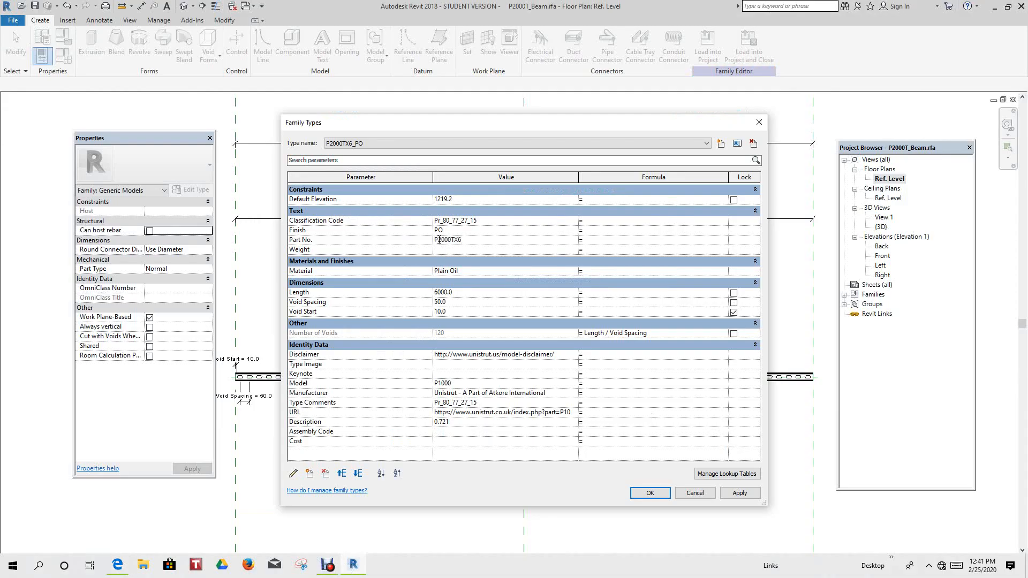
Look up the PO 6M weight in Edge's Unistrut table and set Weight of the type P2000TX6_PO to 9.56 in Revit
left_click(445, 249)
left_click(117, 568)
double_click(523, 441)
right_click(529, 442)
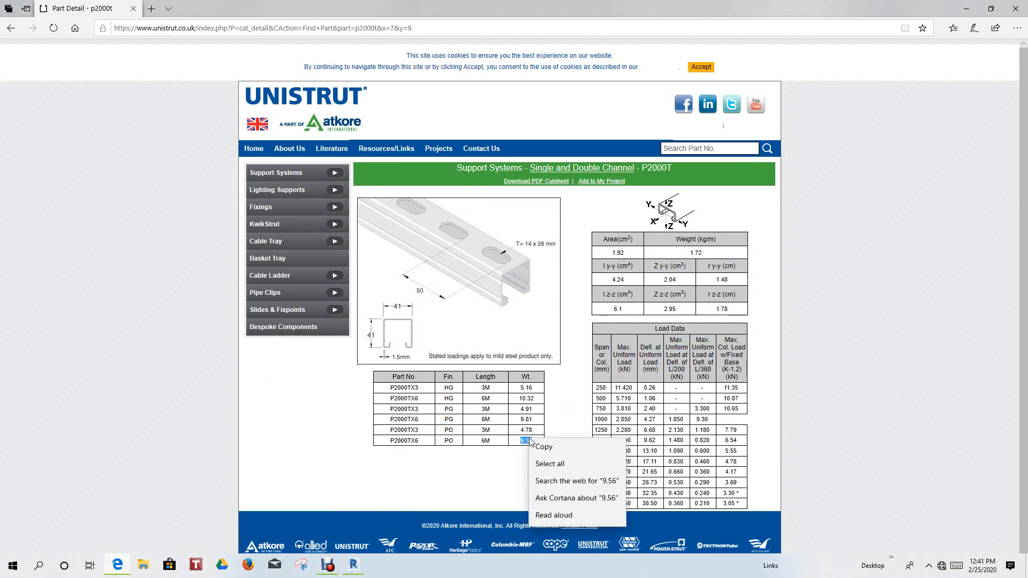
left_click(546, 449)
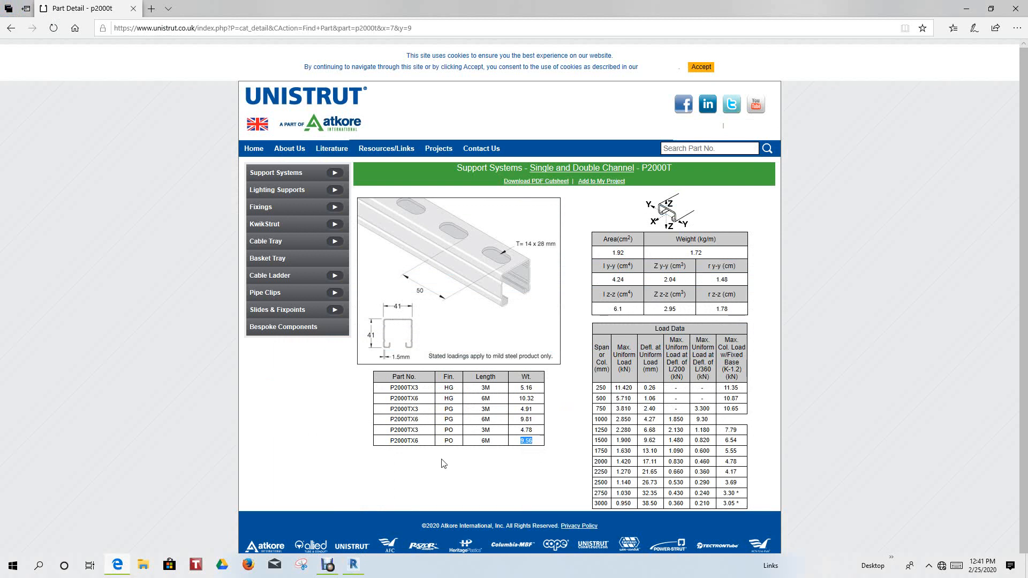
left_click(358, 568)
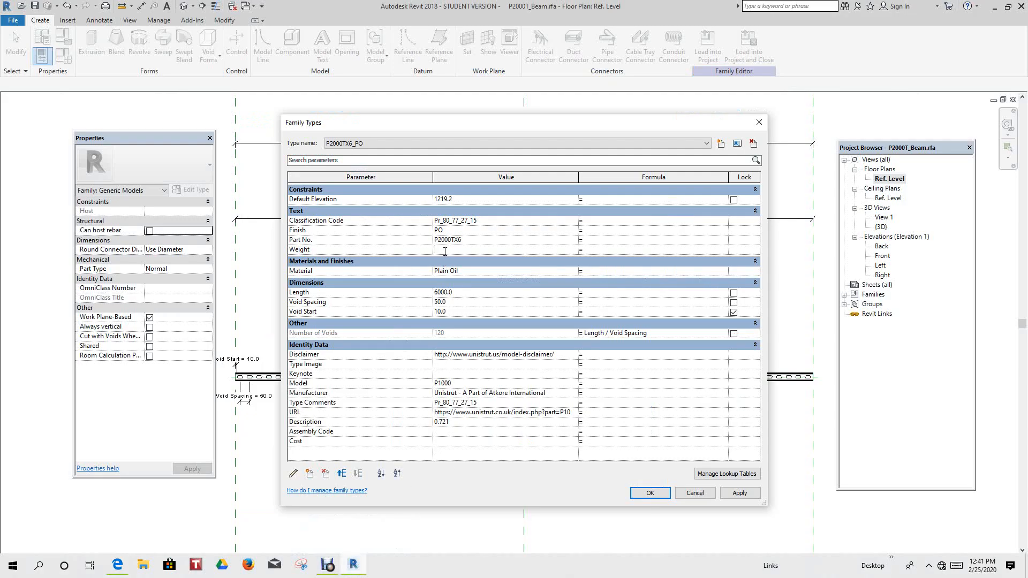
type("9.56")
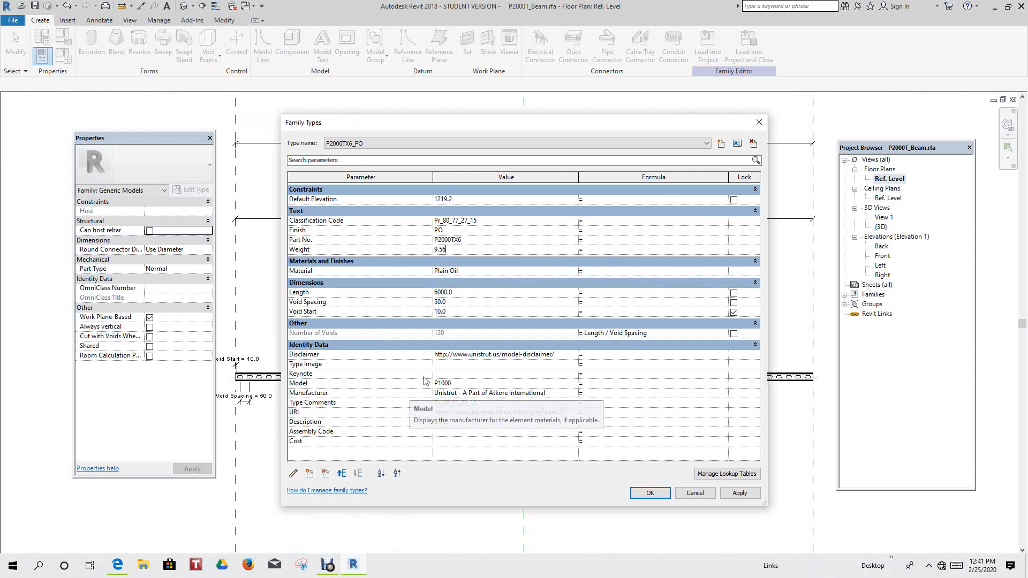
left_click(707, 143)
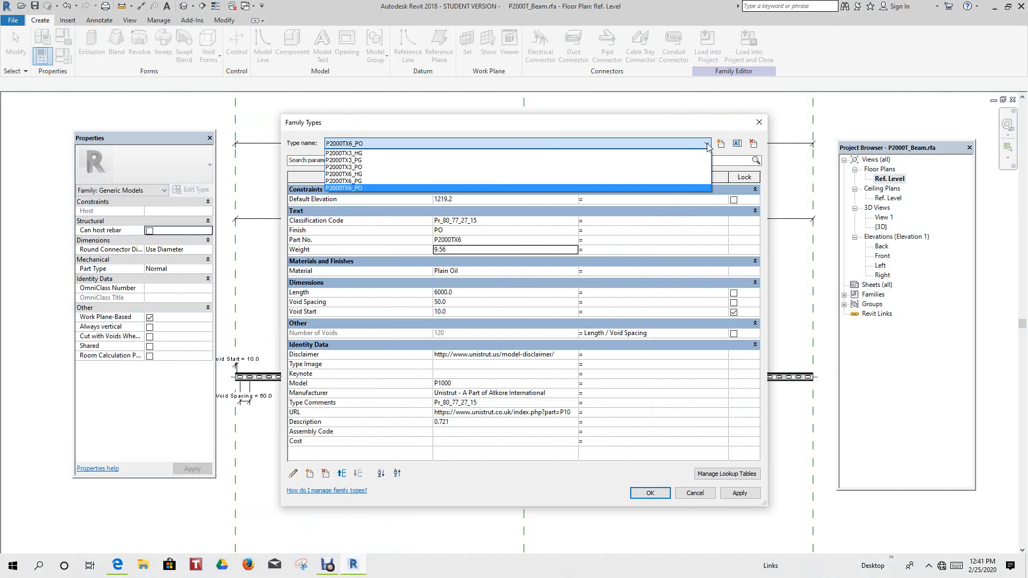
left_click(708, 145)
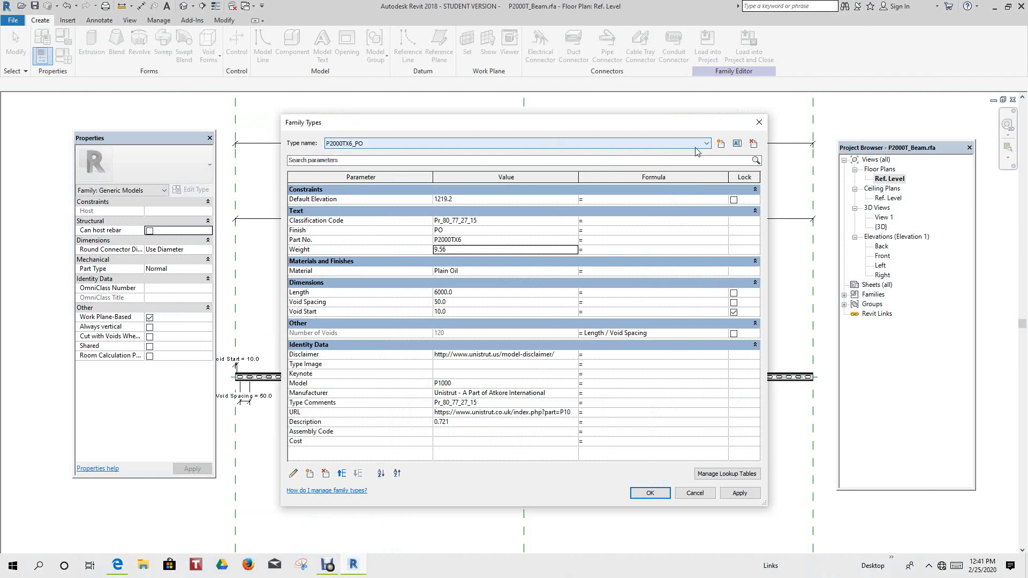
left_click(707, 144)
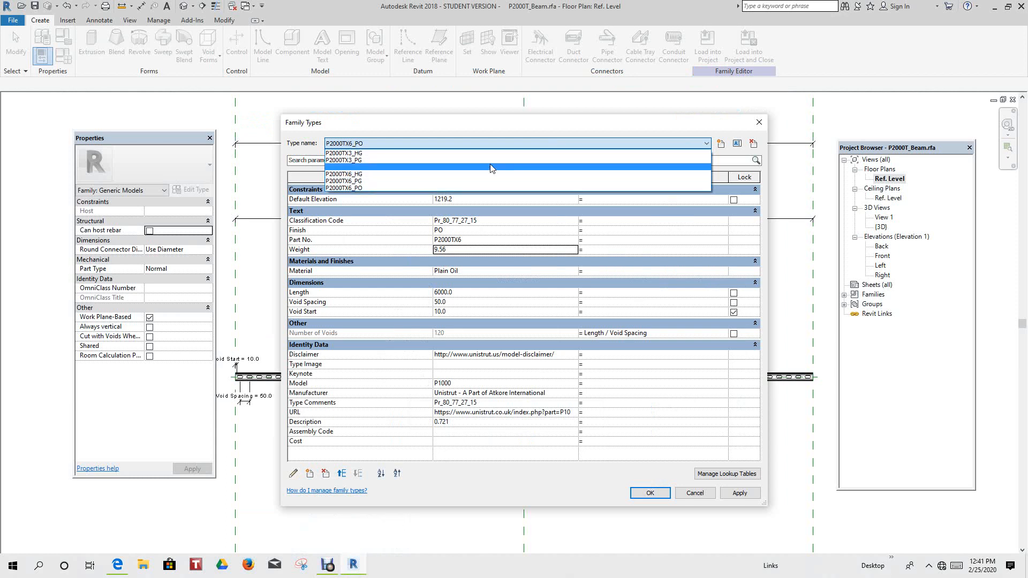
left_click(458, 432)
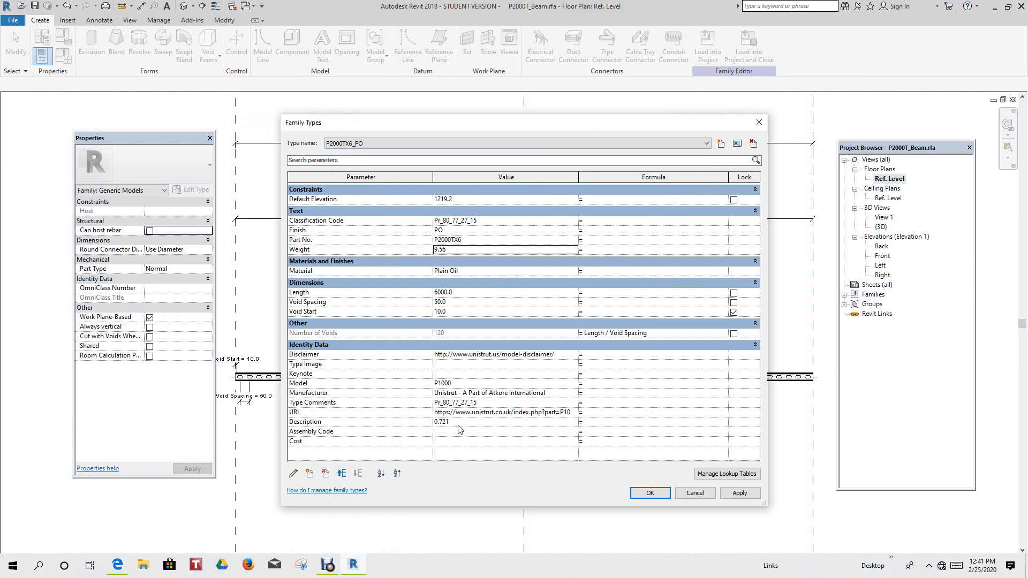
Clear the Description and Type Comments of the type P2000TX6_PO and set its Model to P2000T
left_click(461, 424)
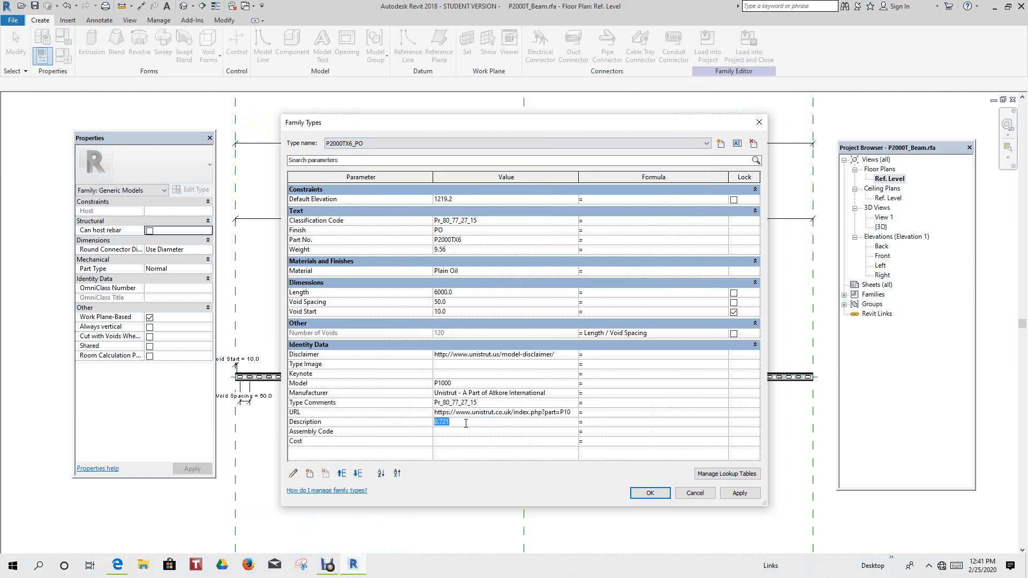
key("Delete")
left_click(479, 402)
key("Delete")
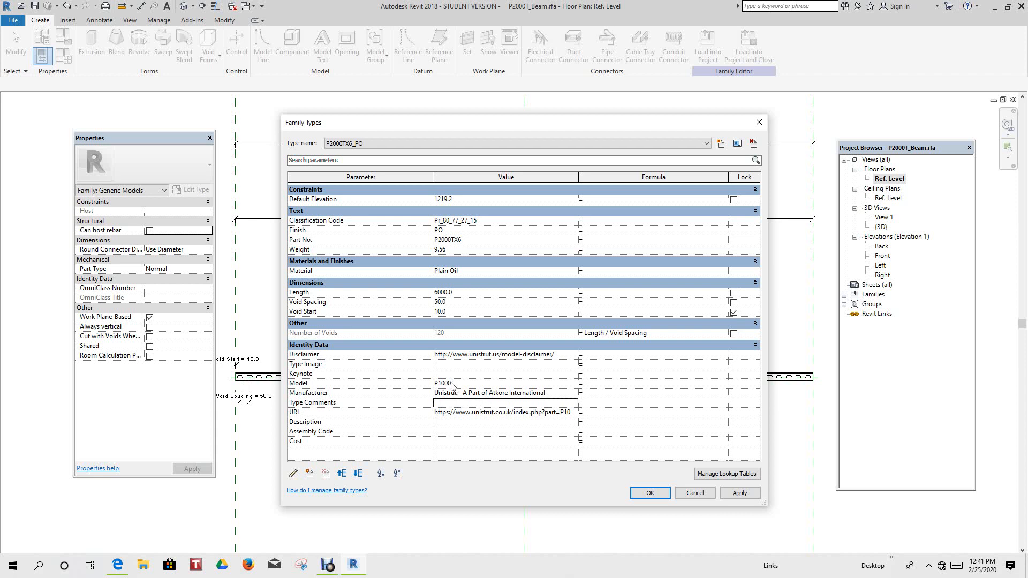
left_click_drag(453, 384, 439, 383)
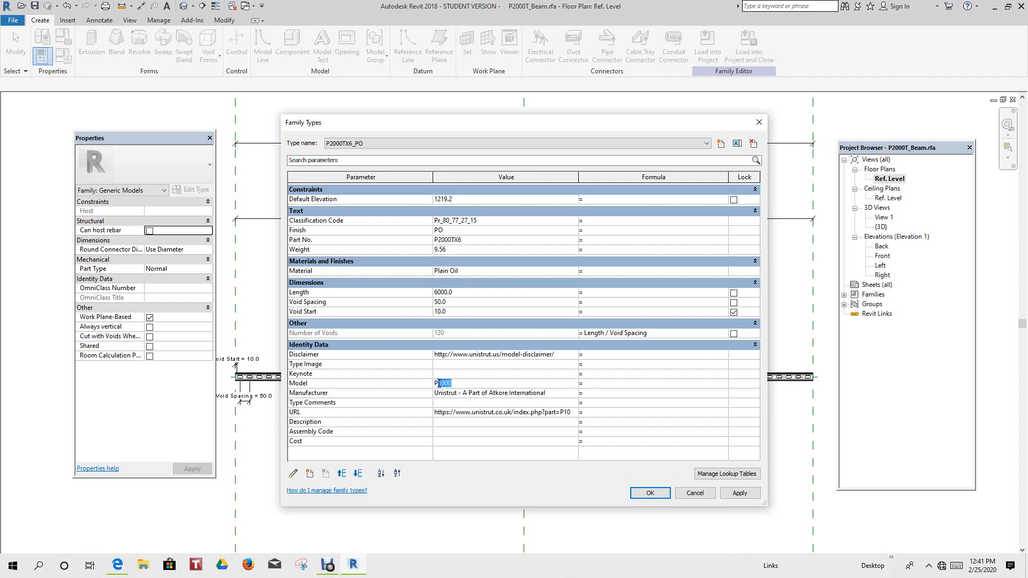
type("2")
Clear the Type Comments and Description values of the type P2000TX3_HG
left_click(707, 143)
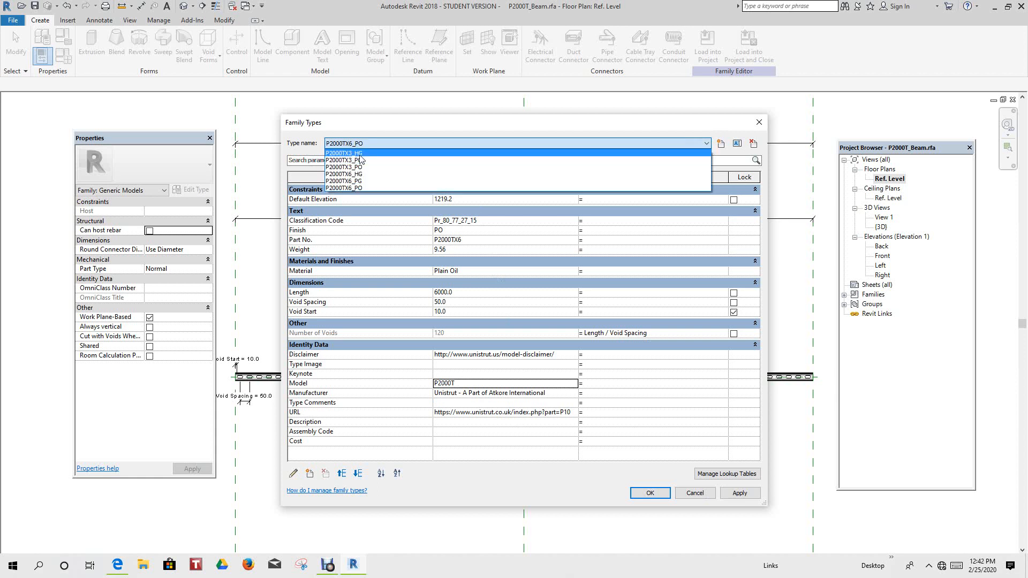
left_click(362, 153)
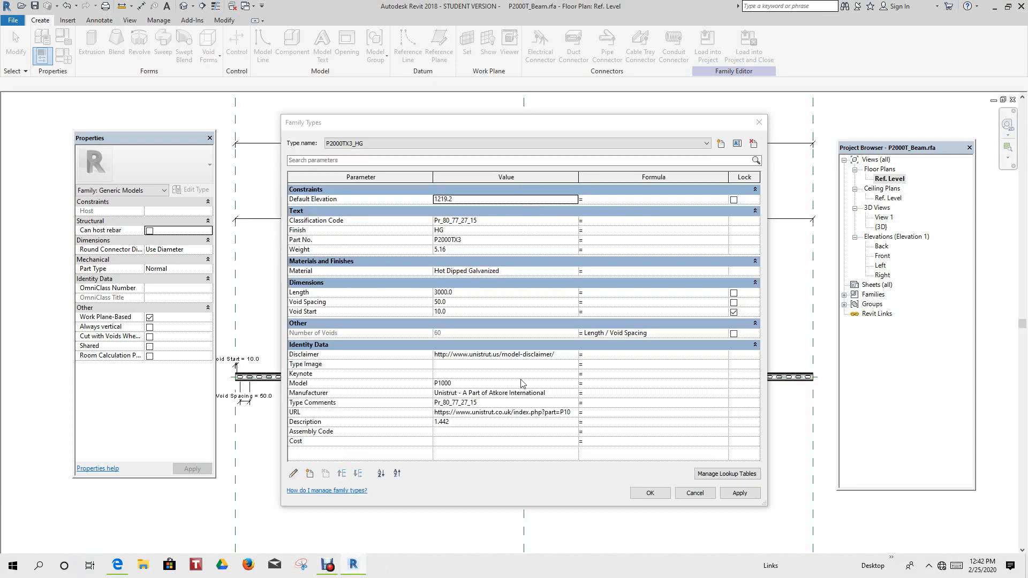
left_click(484, 406)
key("Delete")
left_click(459, 426)
key("Delete")
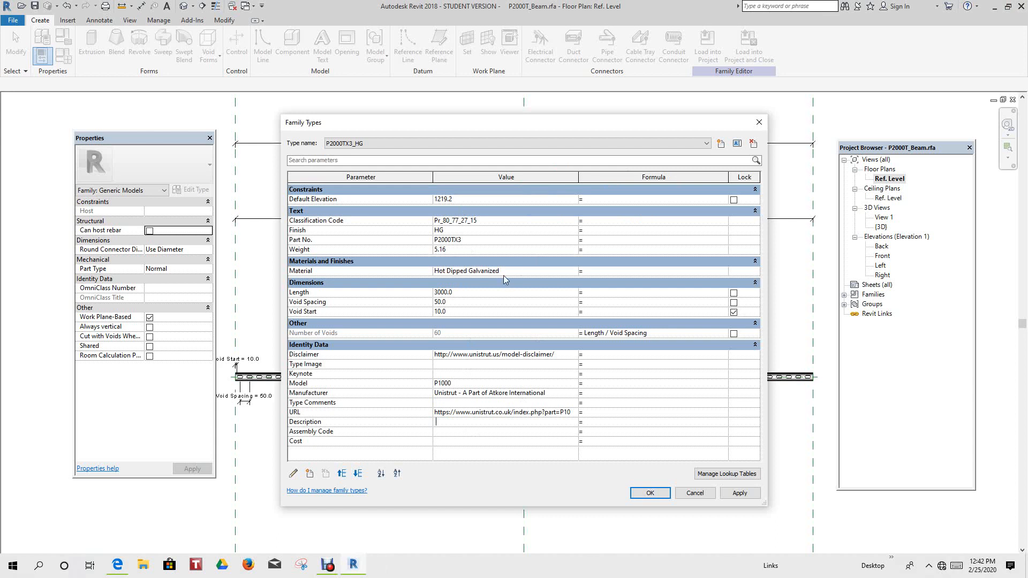
Clear the Type Comments and Description values of the type P2000TX6_PG
left_click(707, 143)
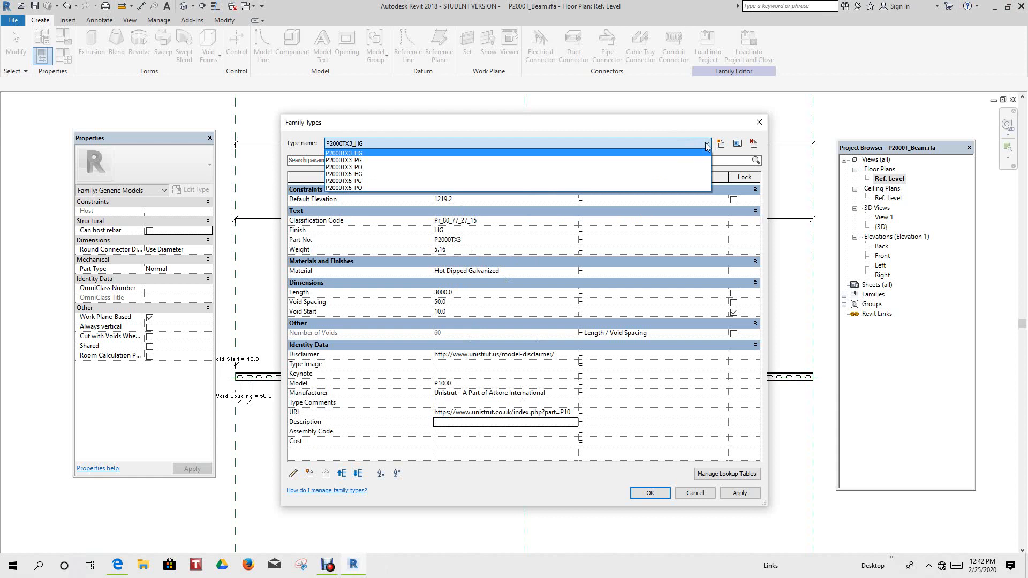
left_click(360, 182)
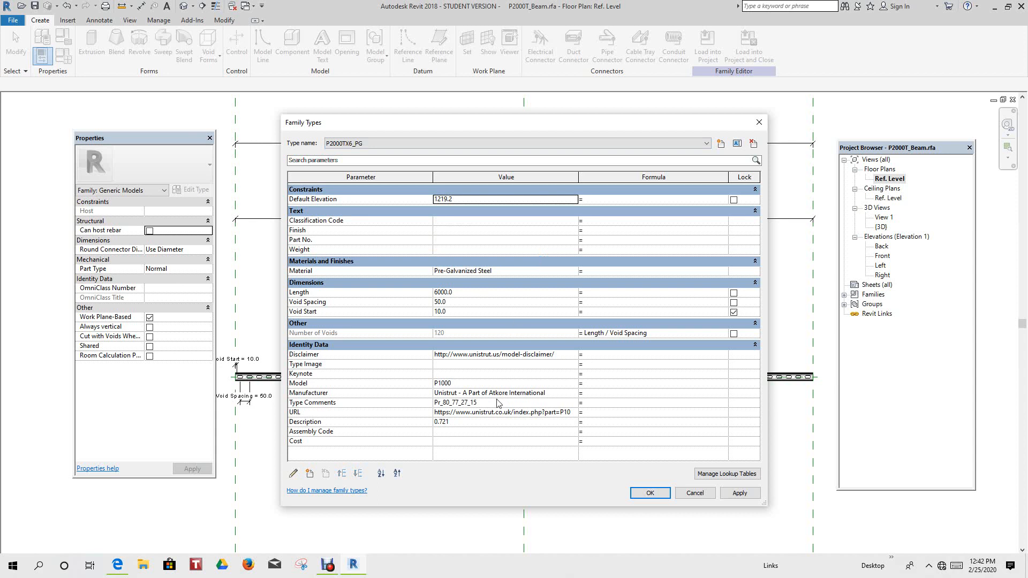
left_click(491, 406)
key("Delete")
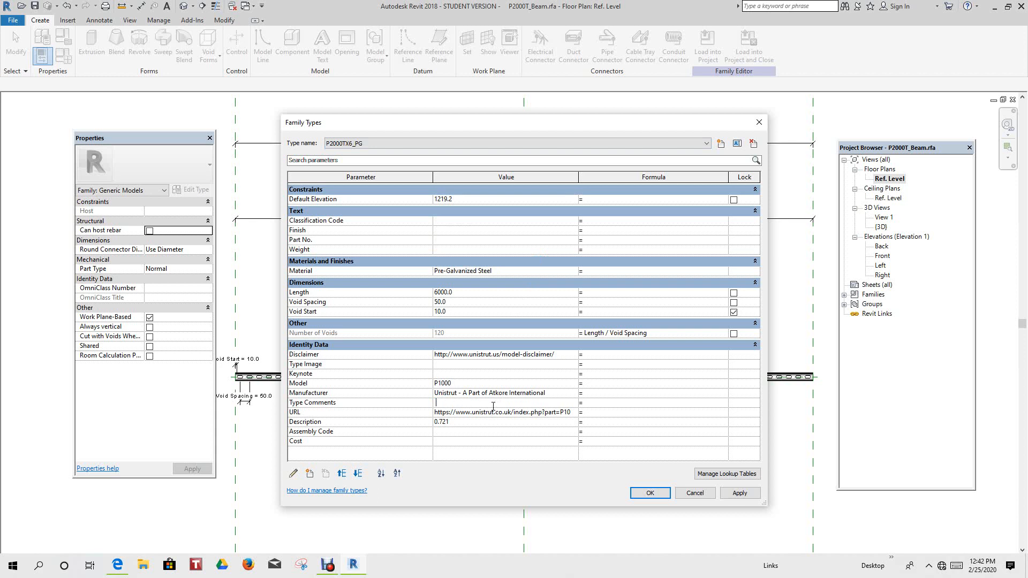
left_click(466, 427)
key("Delete")
Open the URL of the type P2000TX6_PG in Edge and return to the P2000T part detail page
double_click(575, 414)
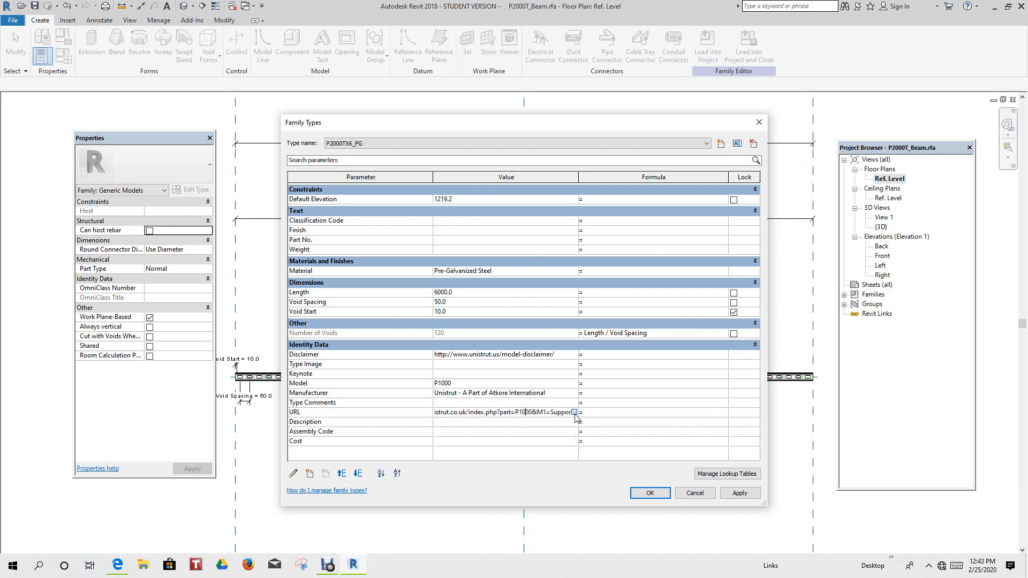
key("alt+Tab")
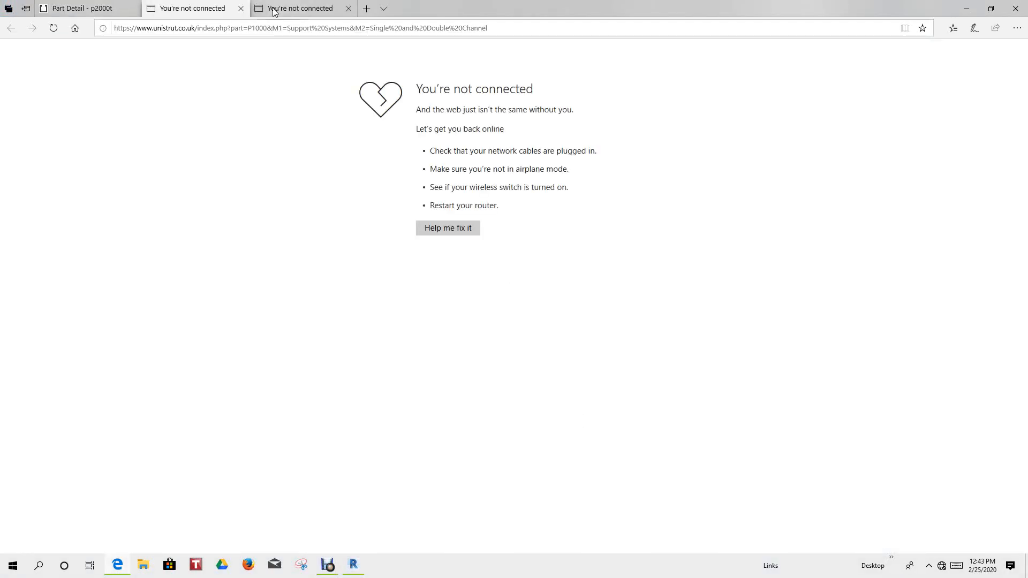
left_click(104, 11)
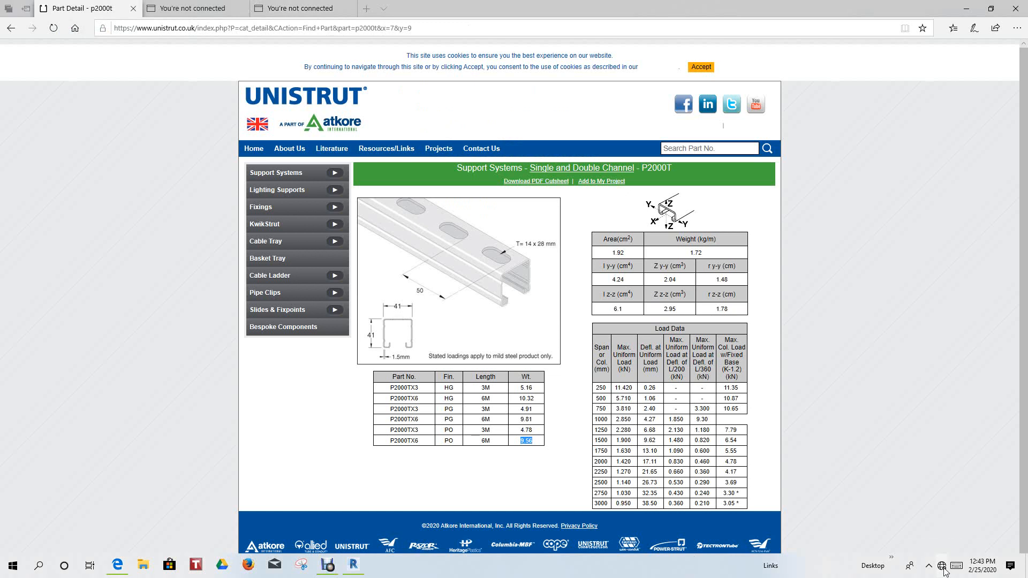
Connect the computer to the first secured Wi-Fi network listed
left_click(942, 568)
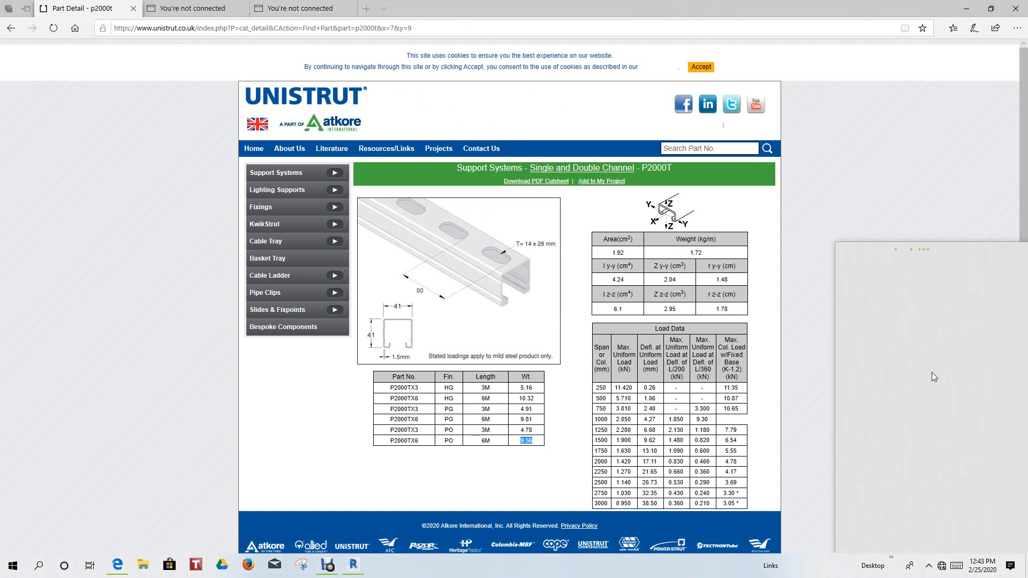
left_click(881, 267)
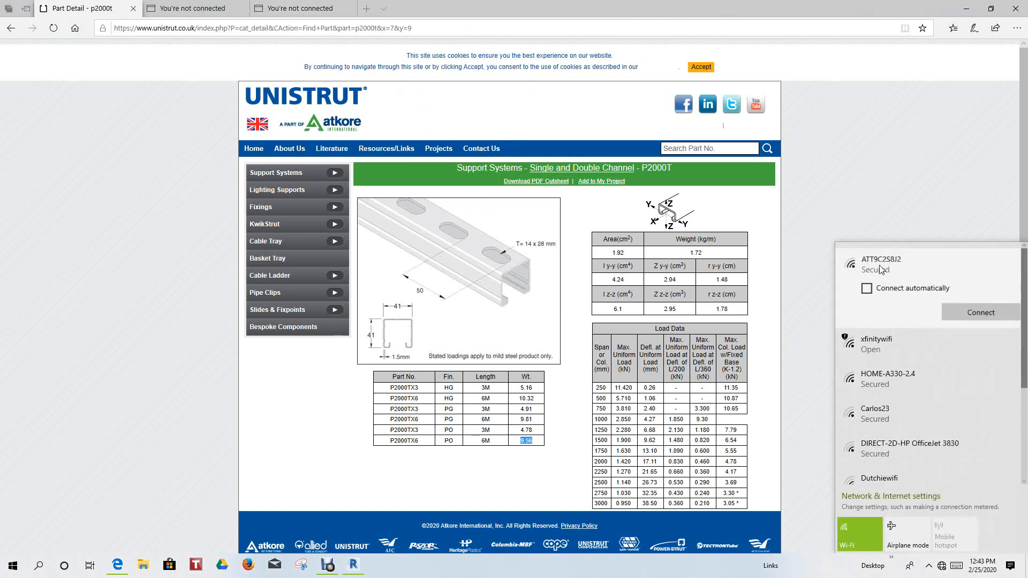
left_click(976, 316)
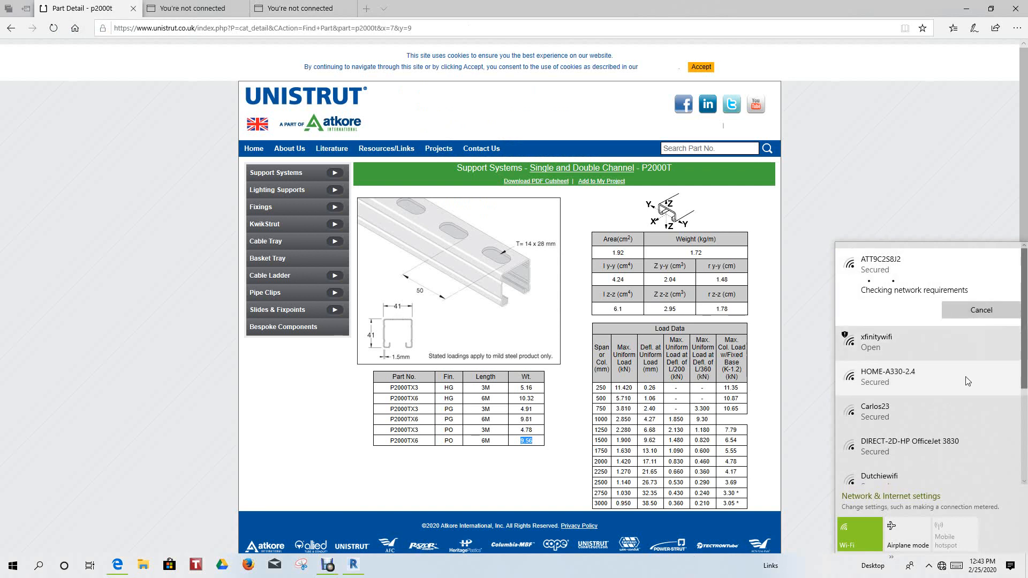
Return to Revit and set the Classification Code of the type P2000TX6_PG to Pr_80_77_27_15 and its Finish to PG
left_click(889, 177)
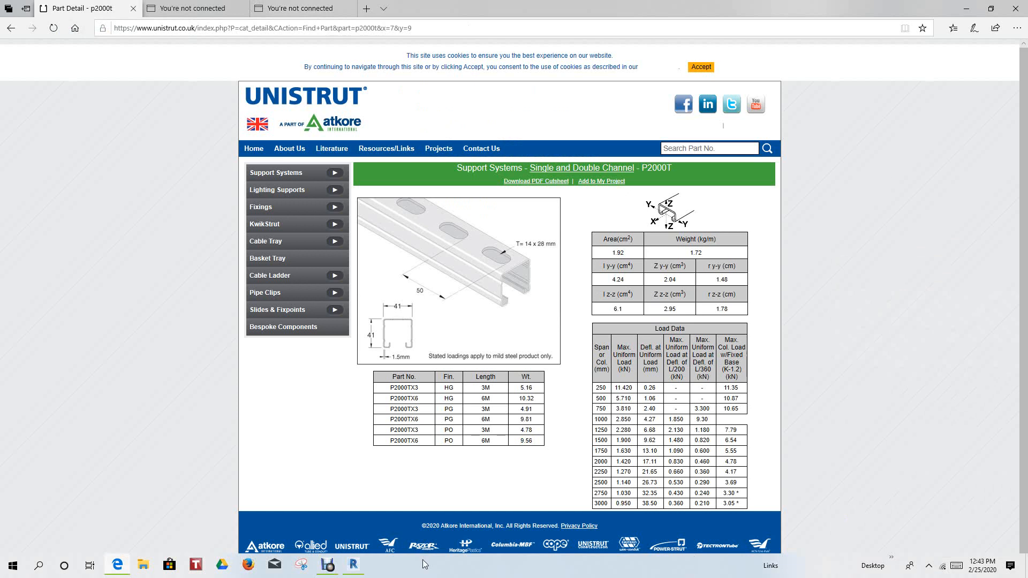
left_click(354, 565)
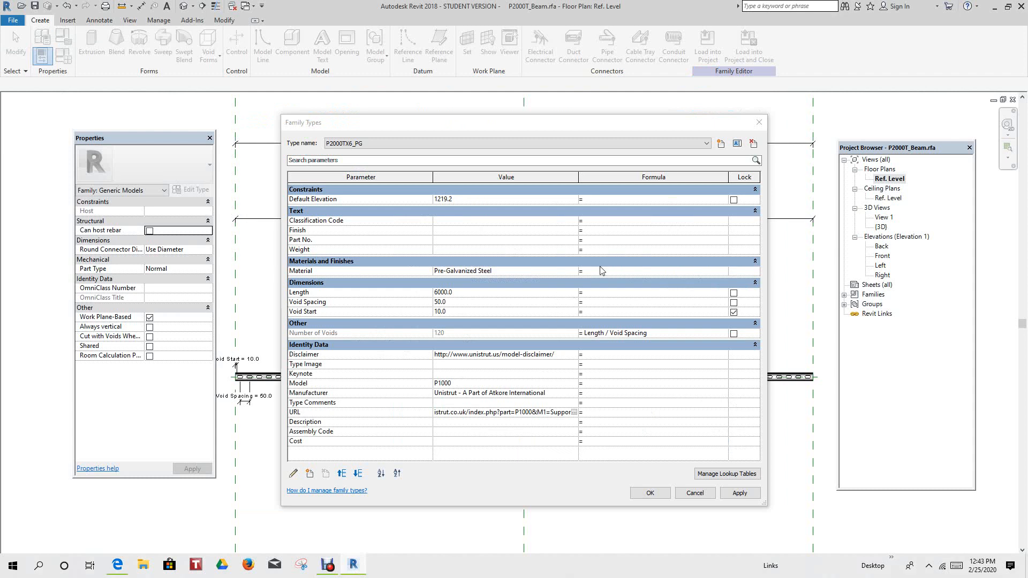
left_click(707, 143)
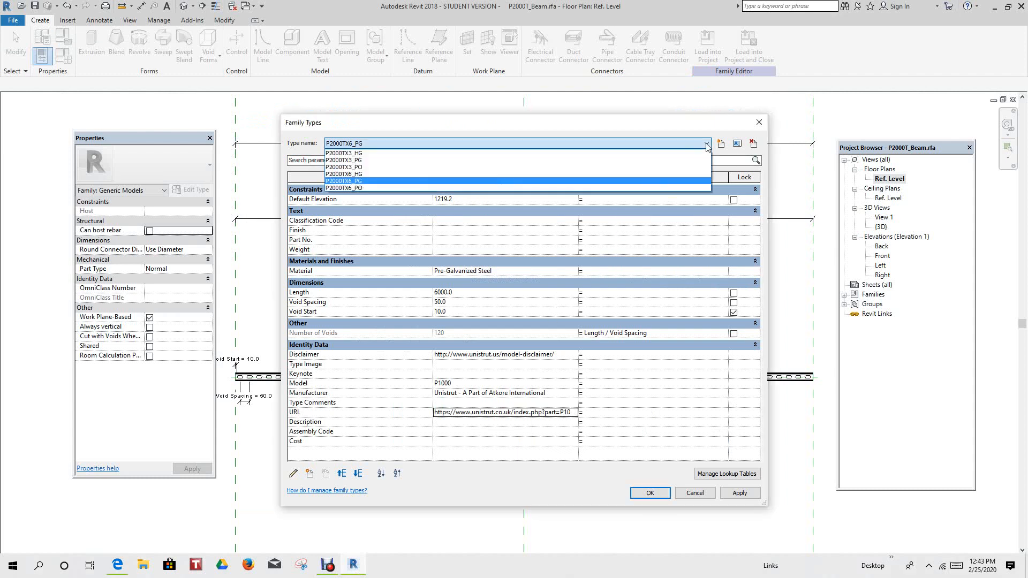
left_click(707, 145)
left_click(707, 145)
left_click(707, 145)
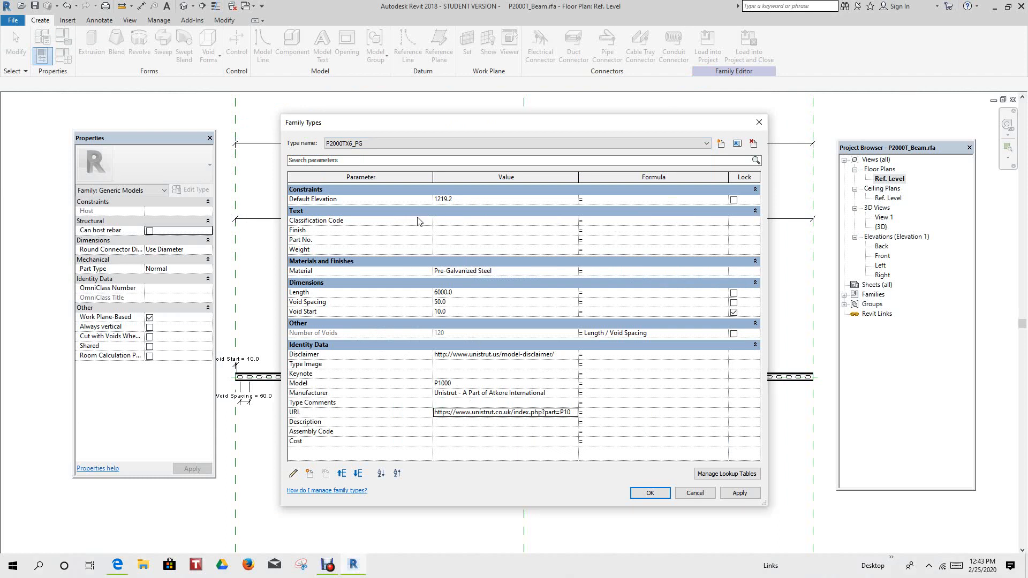
left_click(449, 224)
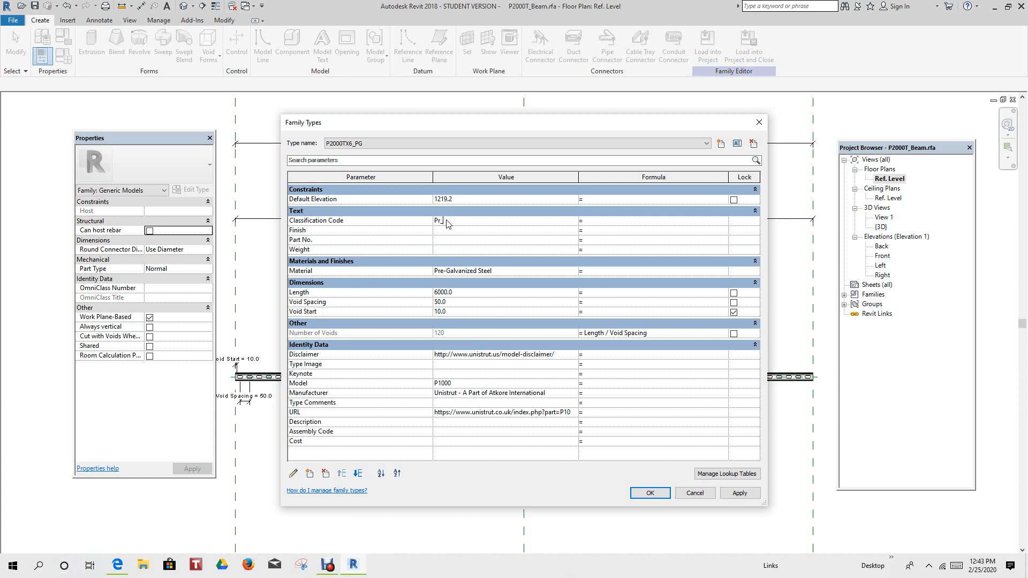
type("Pr_80_77_27_1")
left_click(444, 232)
left_click(122, 569)
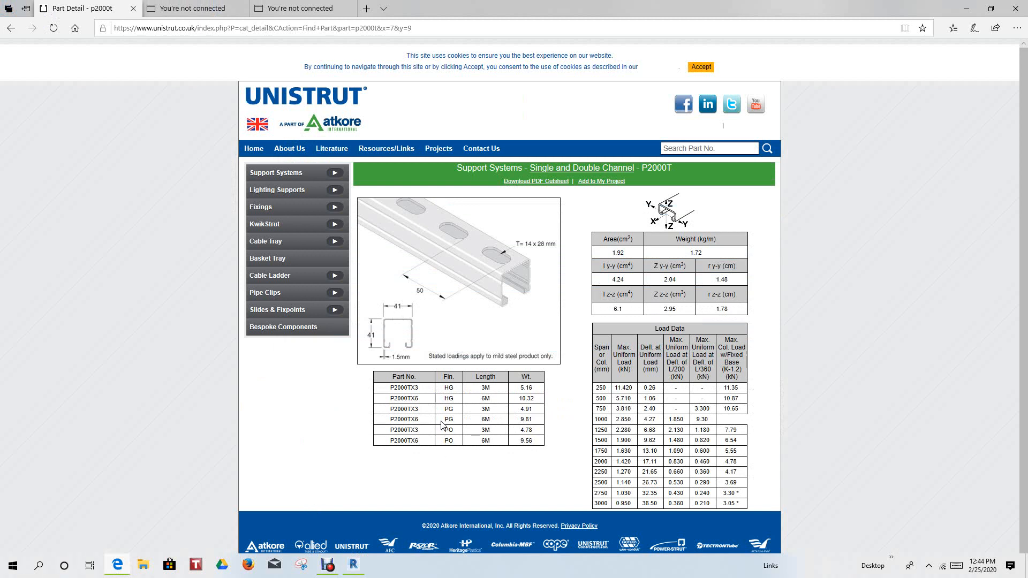
left_click(353, 566)
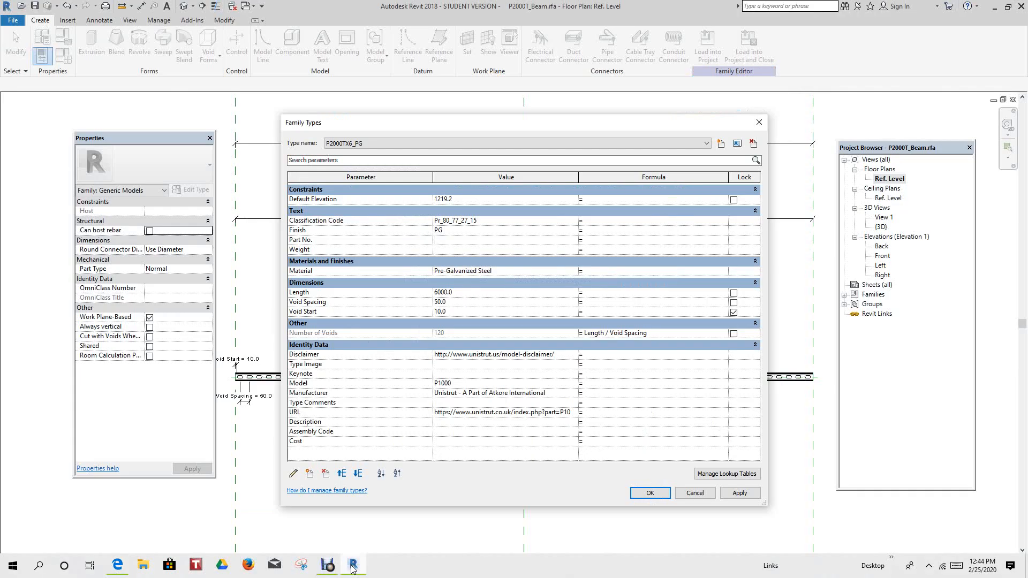
Copy the part number P2000TX6 from the Unistrut page into the Part No. parameter of the type P2000TX6_PG
left_click(118, 567)
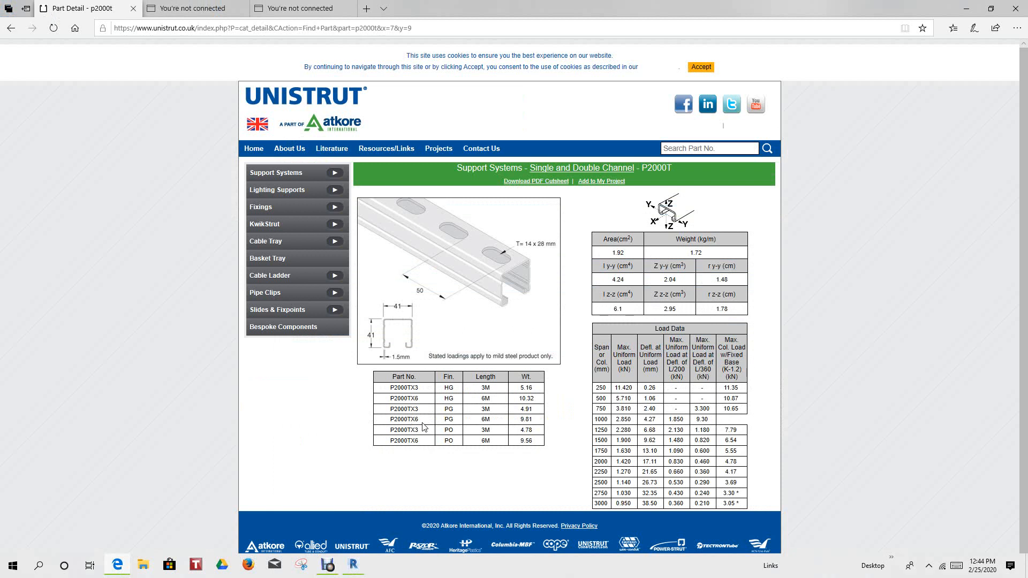
left_click_drag(421, 424, 390, 424)
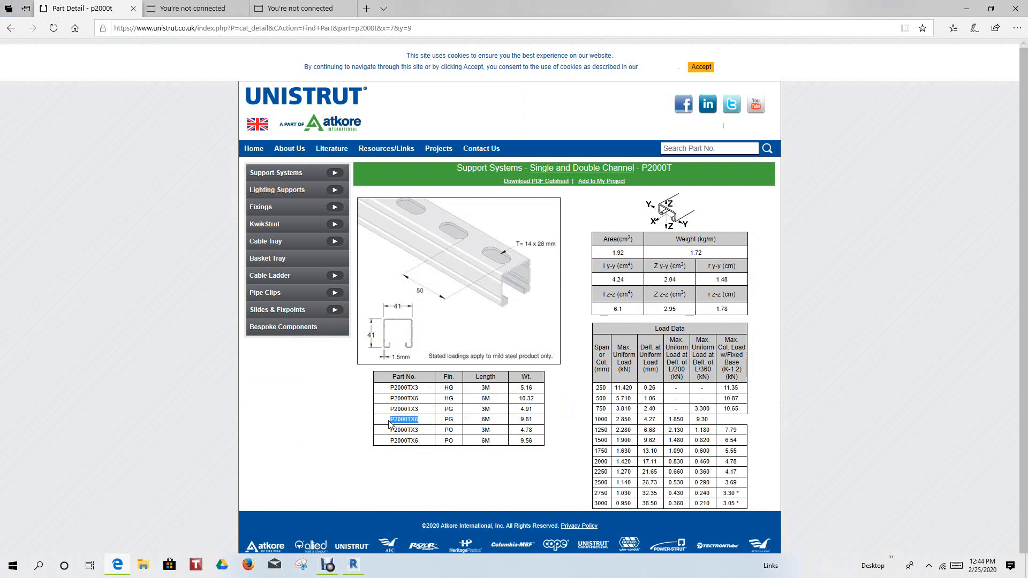
right_click(395, 421)
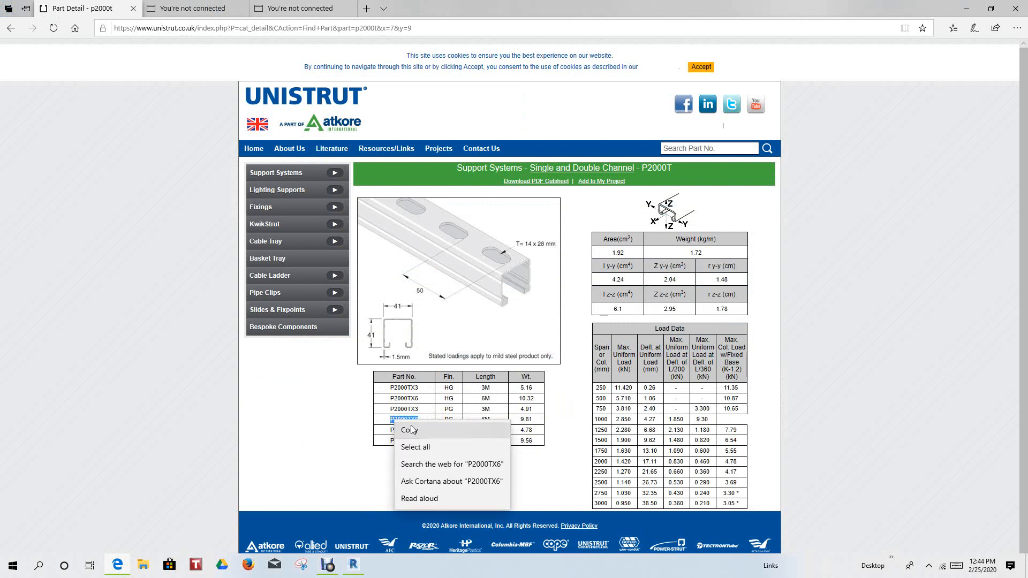
left_click(412, 429)
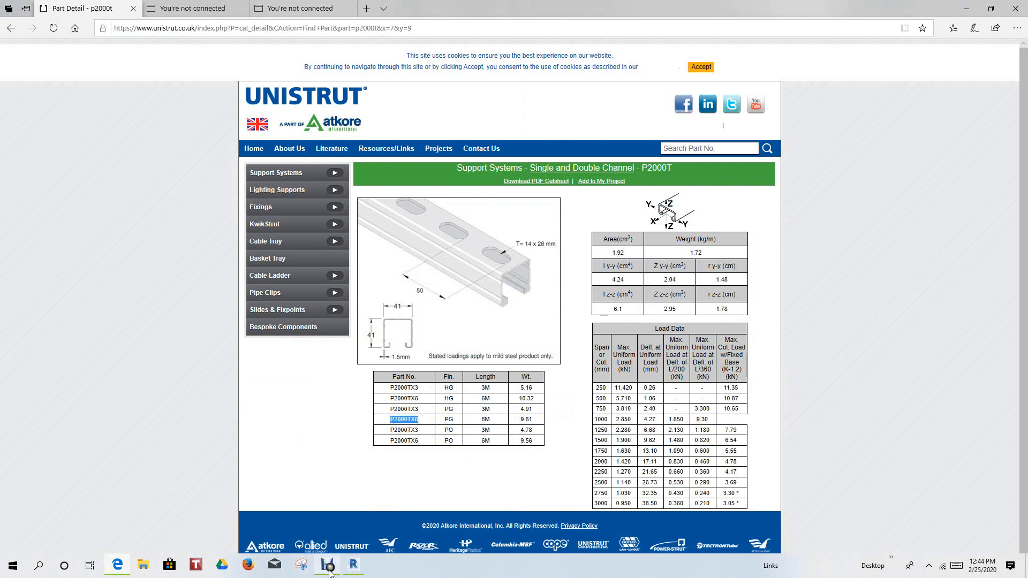
left_click(353, 565)
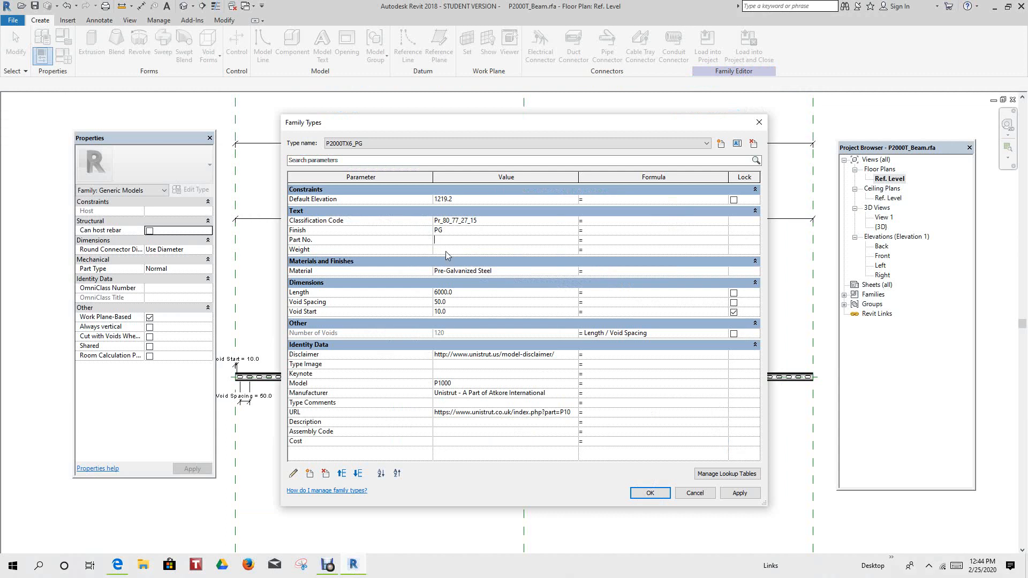
key("ctrl+v")
Set the Weight of the type P2000TX6_PG to 9.81 from the Unistrut parts table and apply the change
left_click(117, 567)
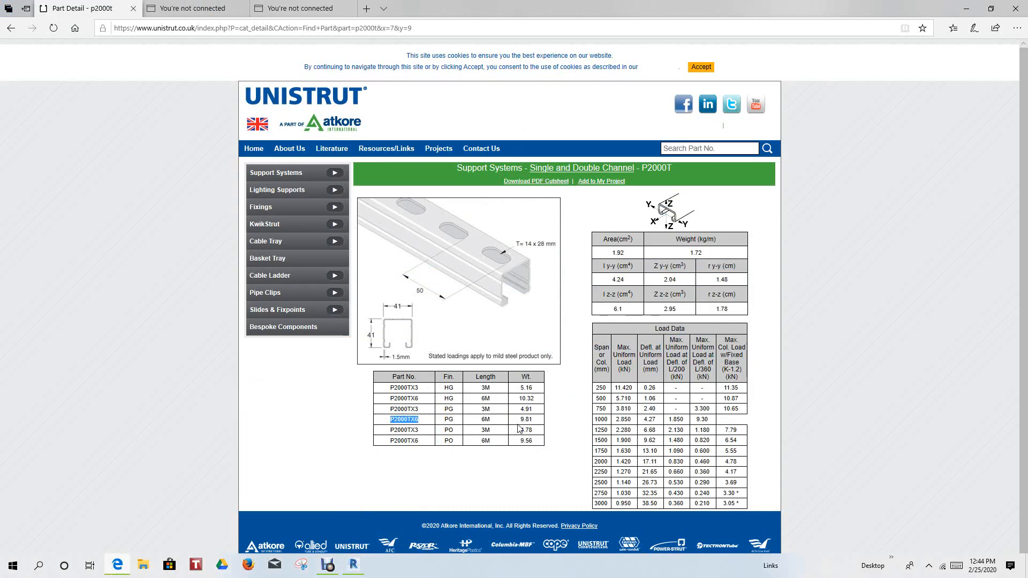
left_click_drag(520, 420, 536, 424)
left_click(353, 565)
left_click(442, 249)
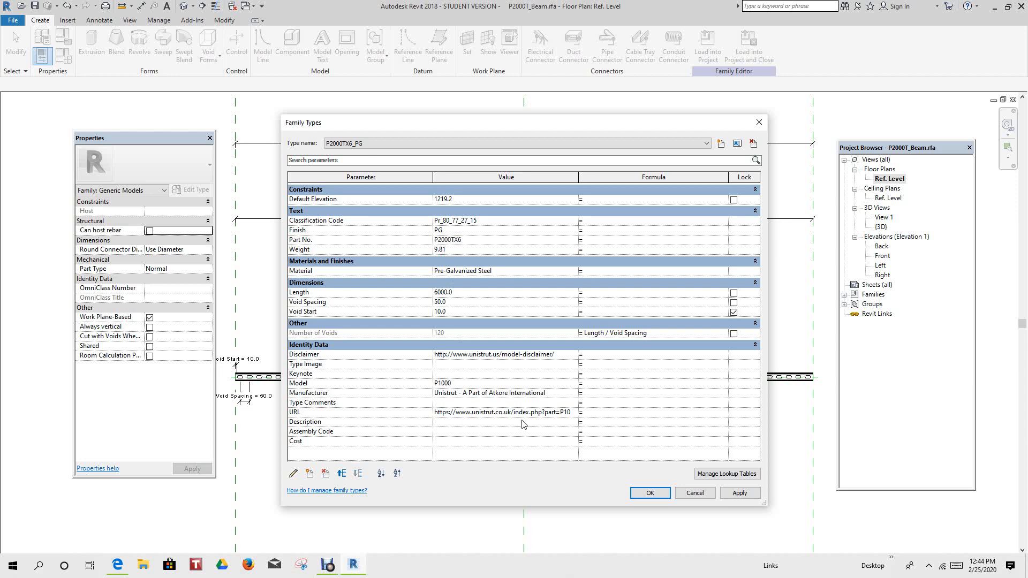
left_click(739, 493)
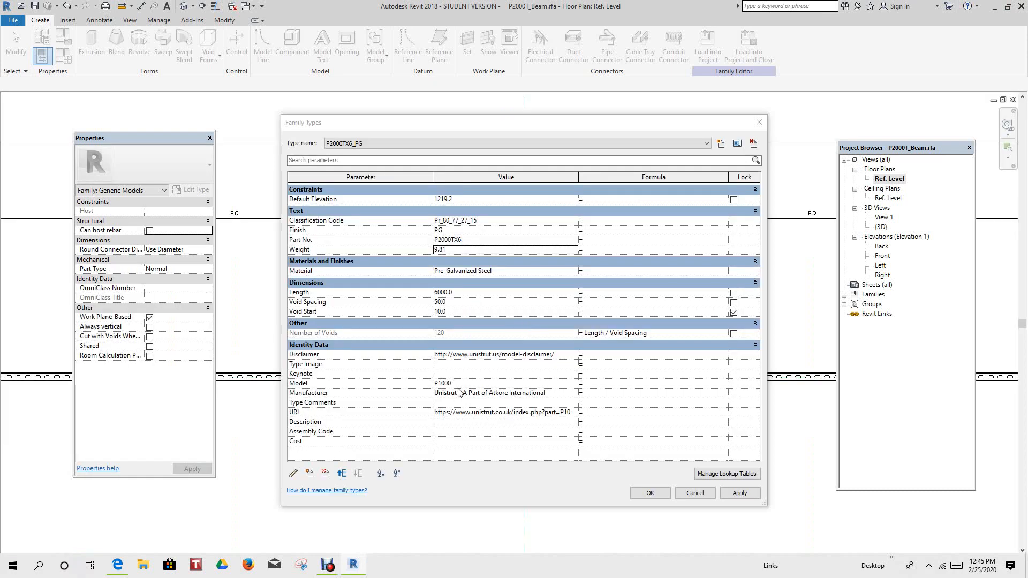
Change the Model value of the type P2000TX6_PG to P2000T
left_click(452, 383)
left_click_drag(451, 383, 440, 383)
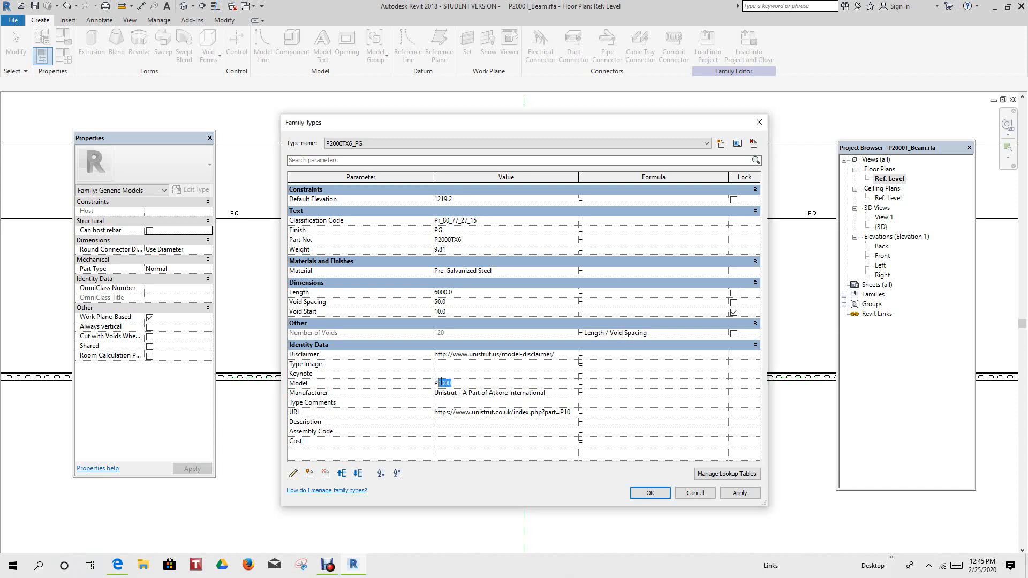
type("2")
Make P2000TX3_HG the current family type and accept the Family Types settings
left_click(706, 144)
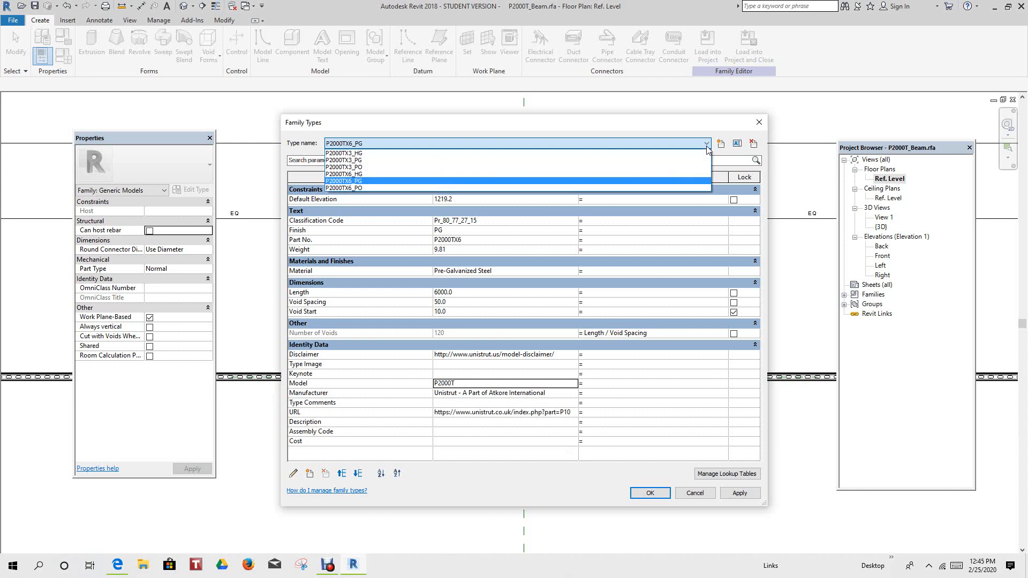
left_click(348, 154)
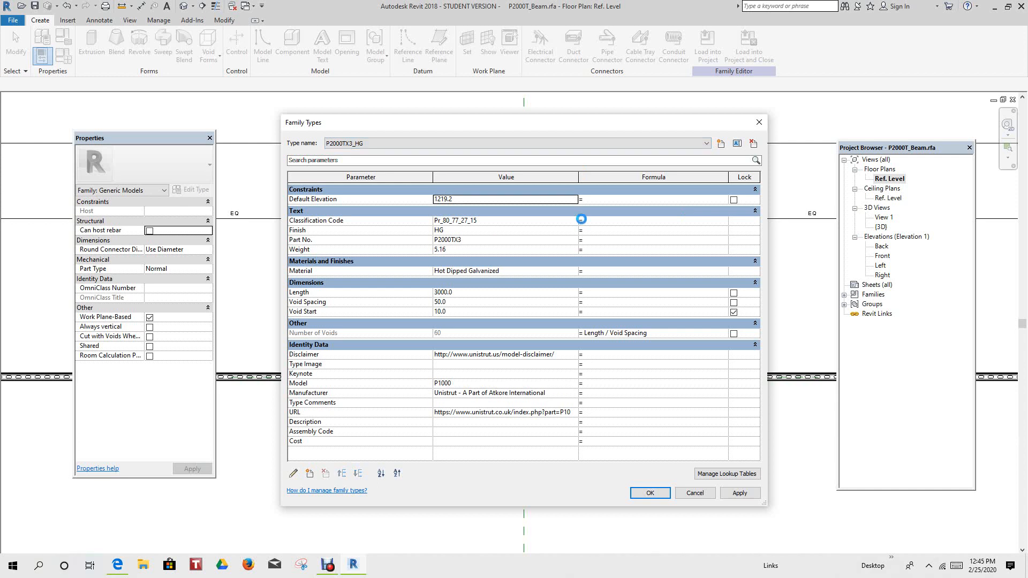
left_click(707, 144)
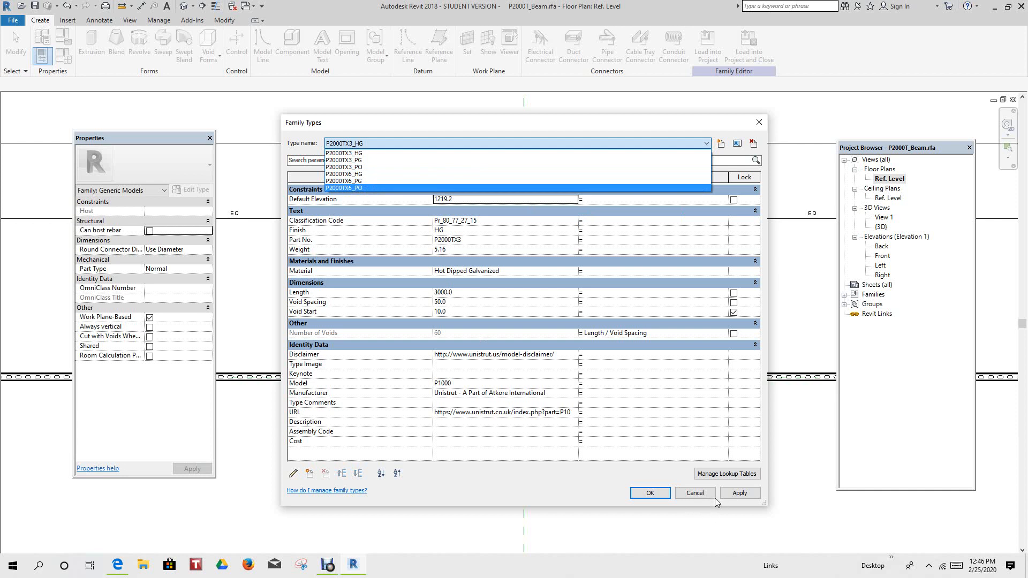
left_click(745, 499)
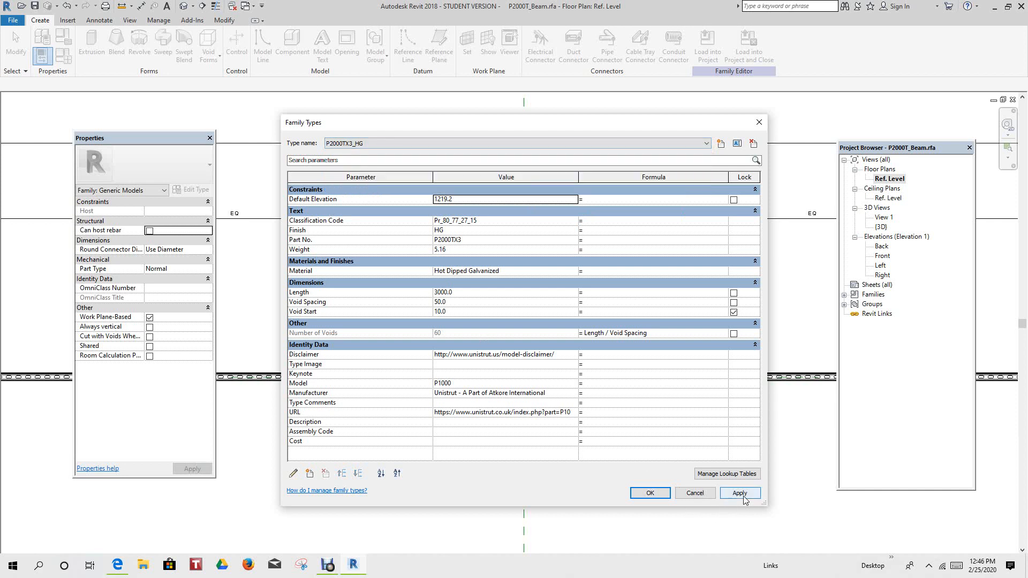
left_click(650, 494)
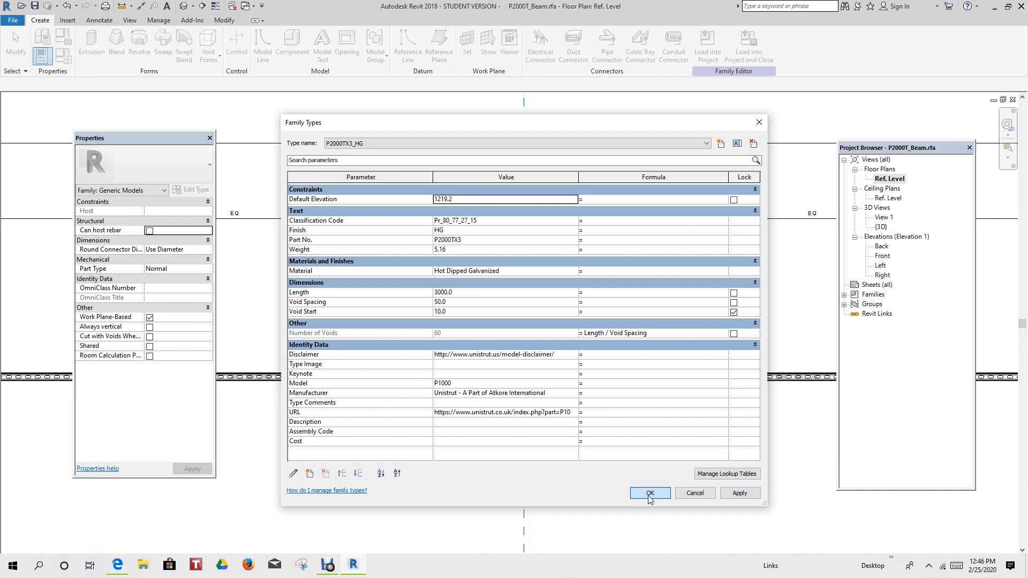
left_click(649, 493)
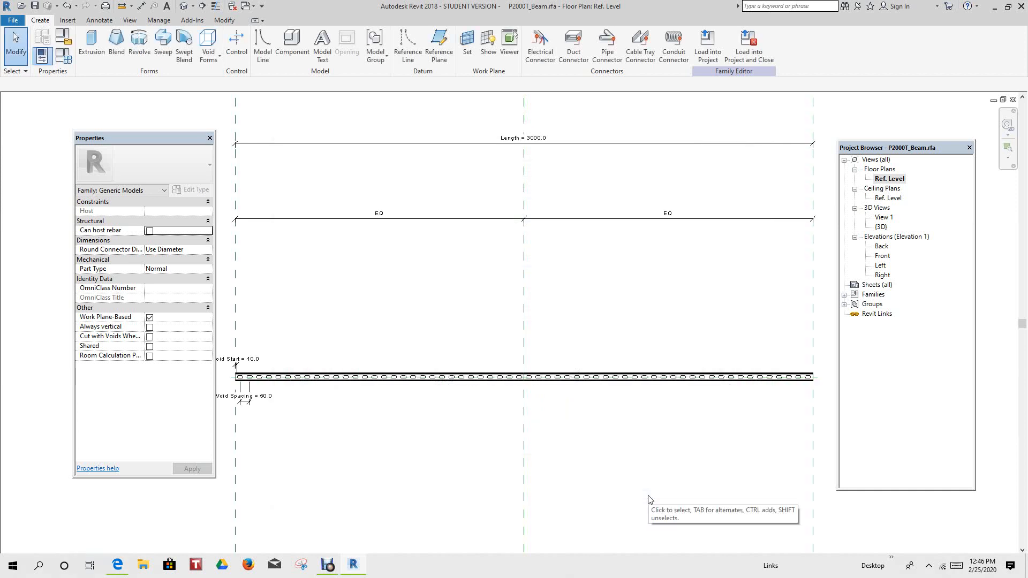
Tile the open family and cut sheet views and fit their contents to the windows
scroll(653, 390, "down", 4)
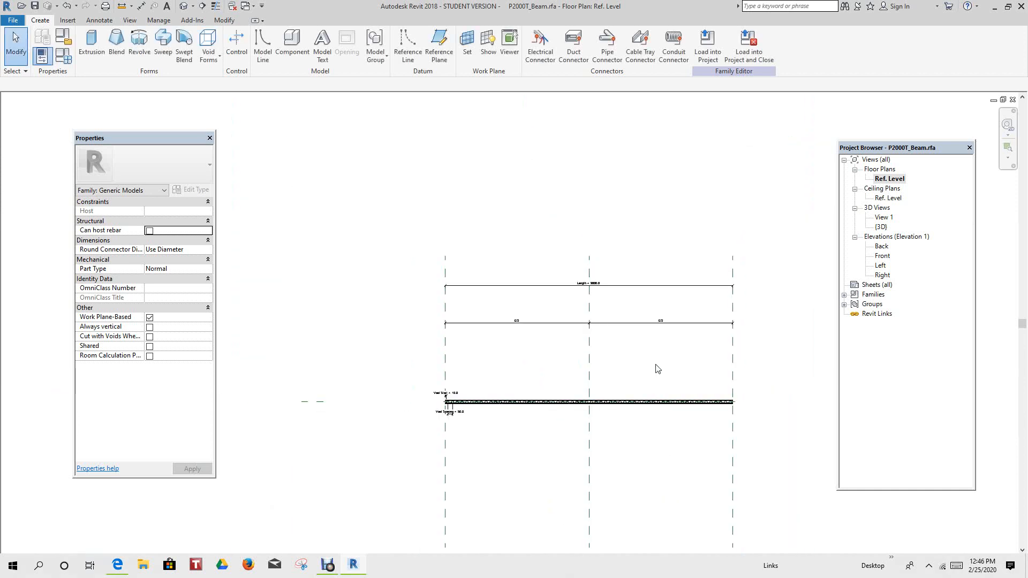
key("w")
key("t")
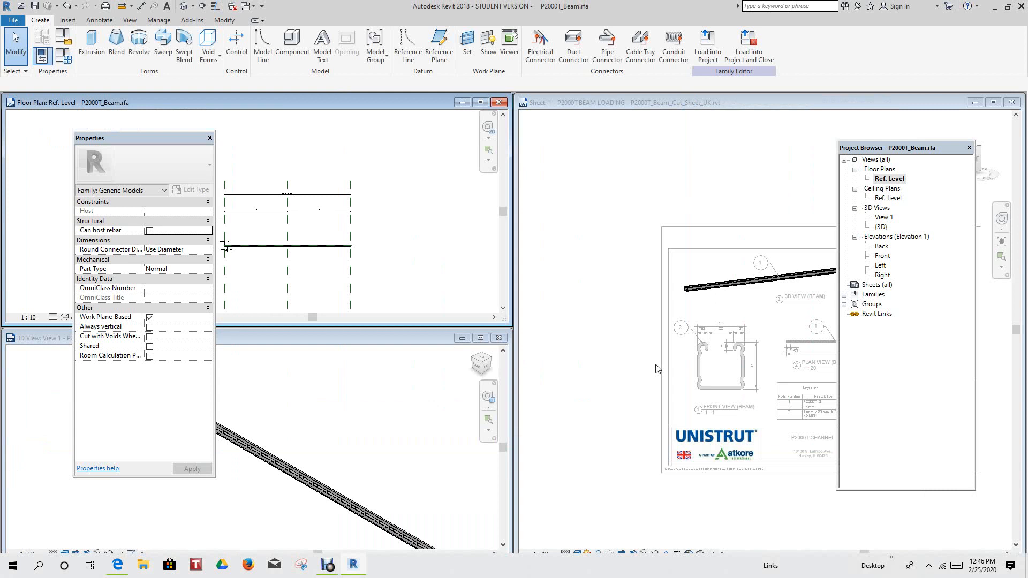
key("z")
key("a")
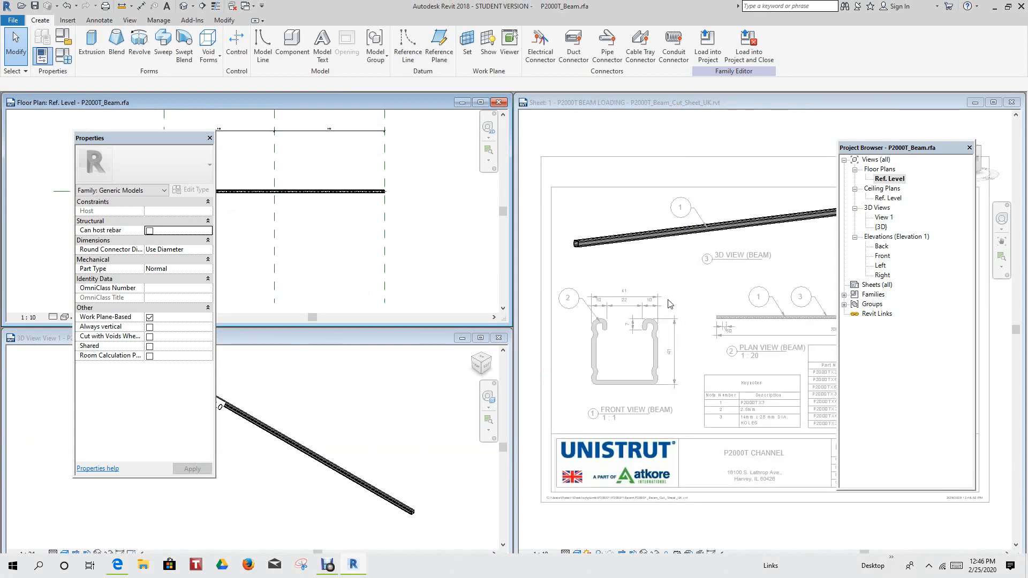
scroll(724, 345, "down", 3)
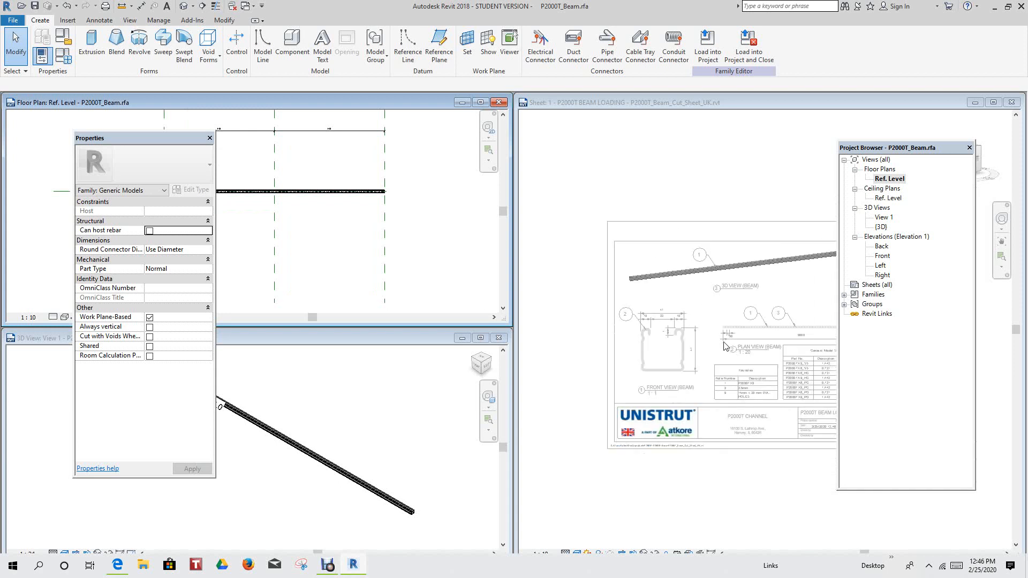
scroll(724, 346, "down", 1)
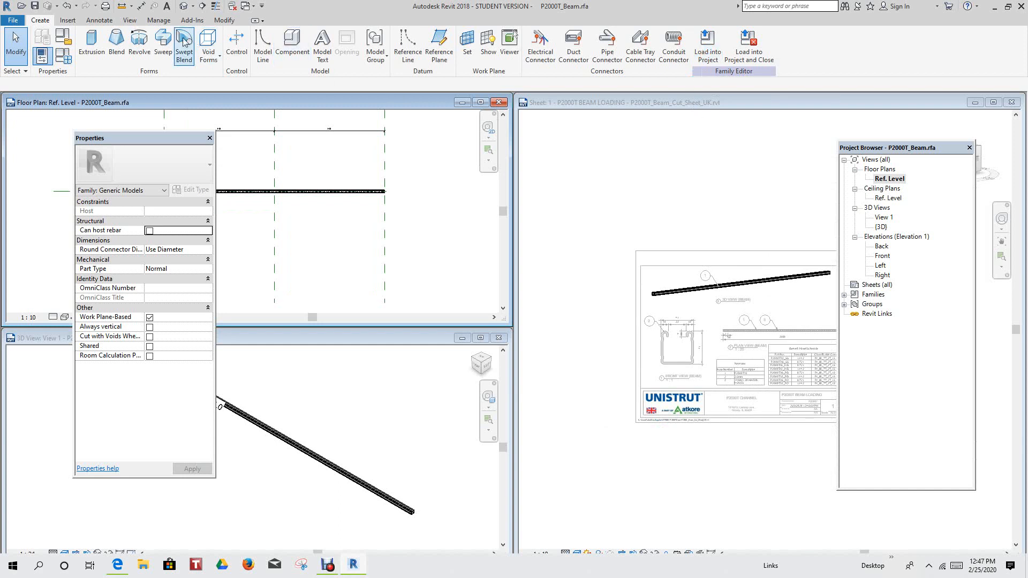
Open the default 3D view of the P2000T_Beam_Cut_Sheet_UK project and tile it with the other open views
left_click(695, 198)
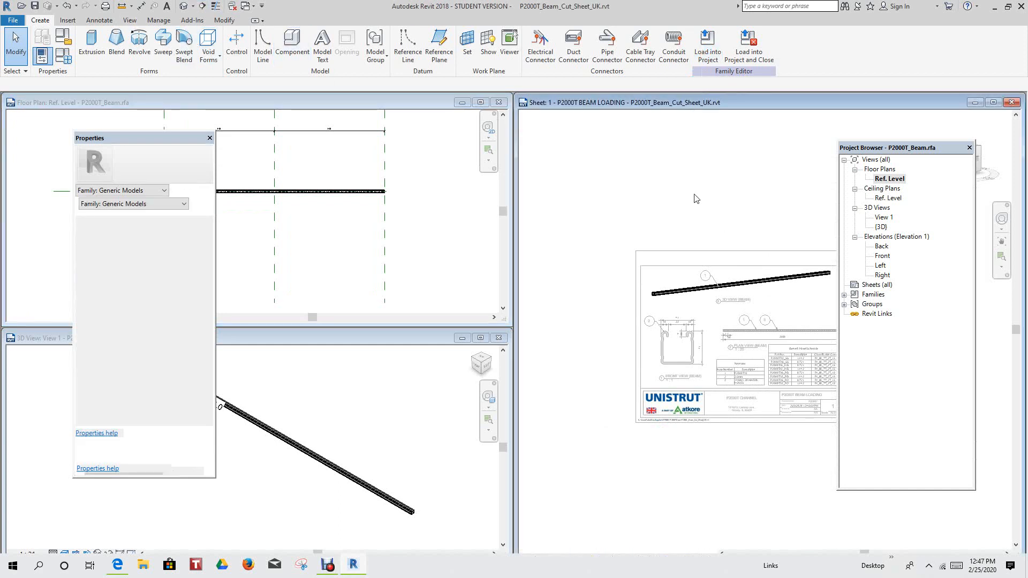
left_click(183, 8)
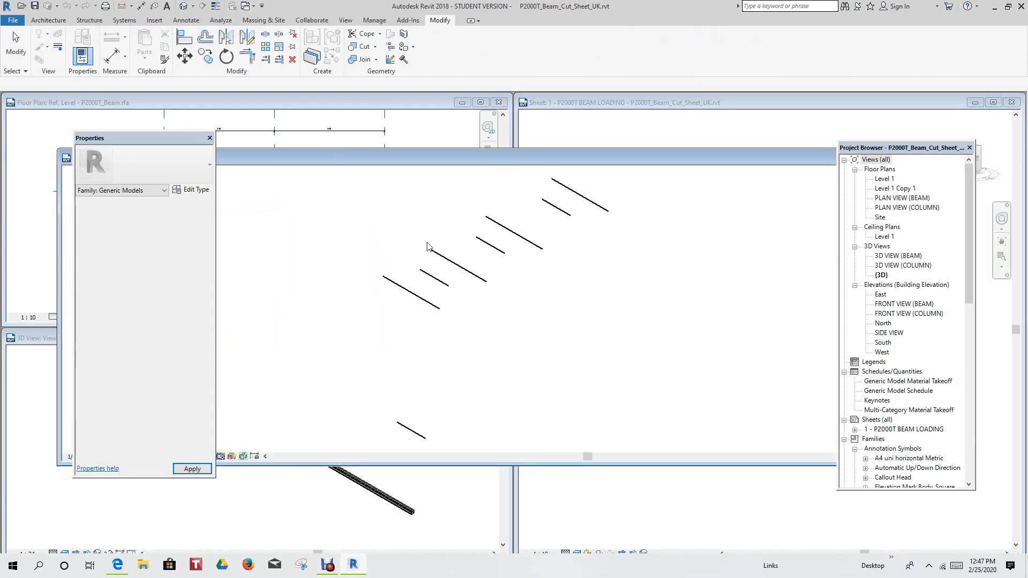
scroll(461, 277, "down", 1)
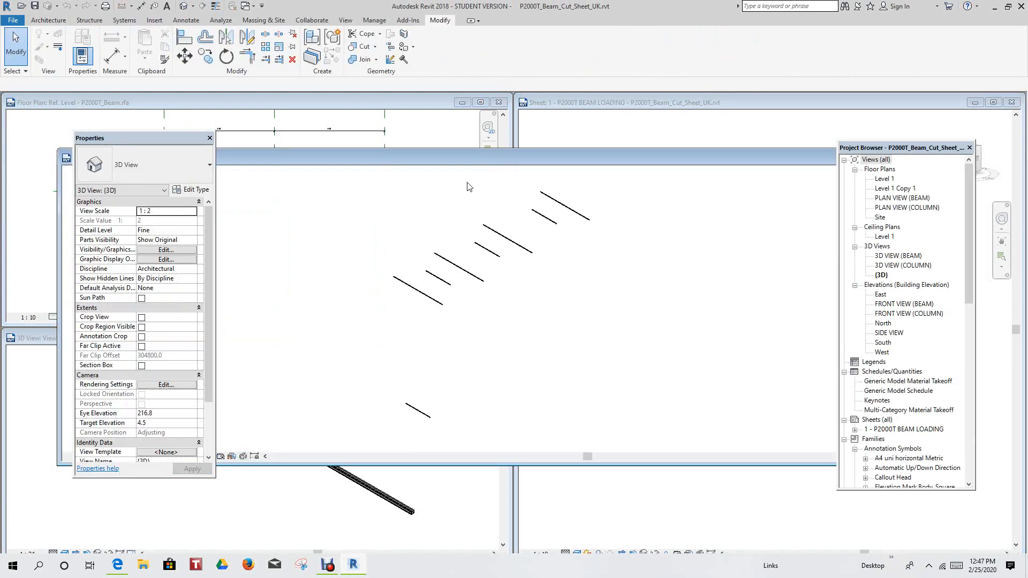
left_click_drag(457, 157, 530, 179)
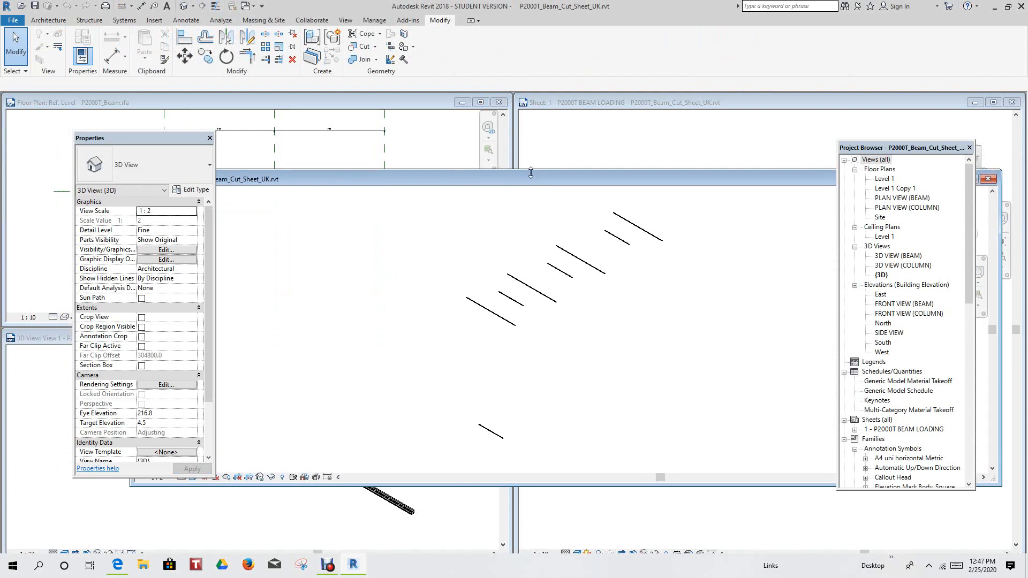
key("w")
key("t")
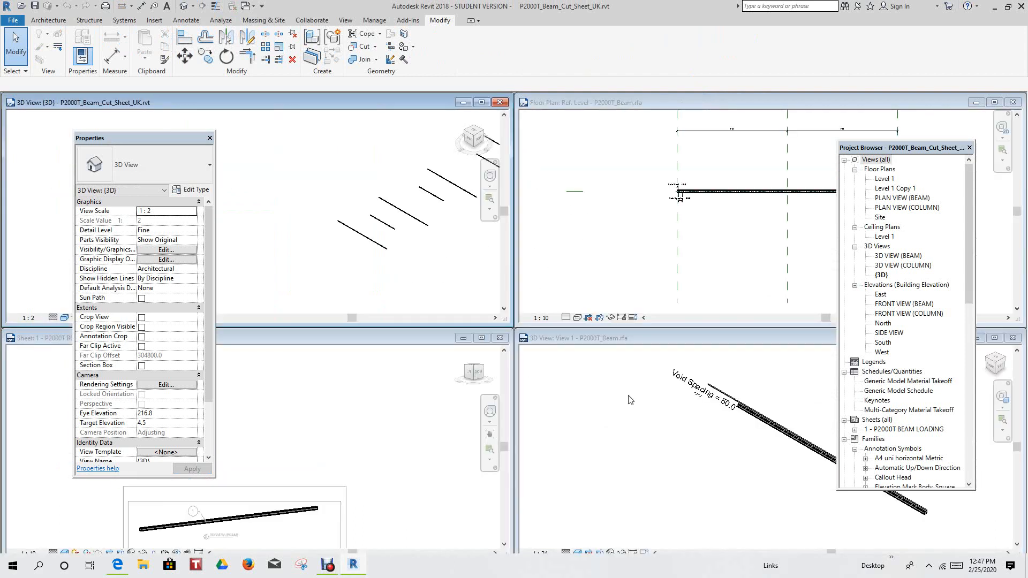
Activate the Ref. Level floor plan of the P2000T_Beam family
scroll(375, 496, "down", 3)
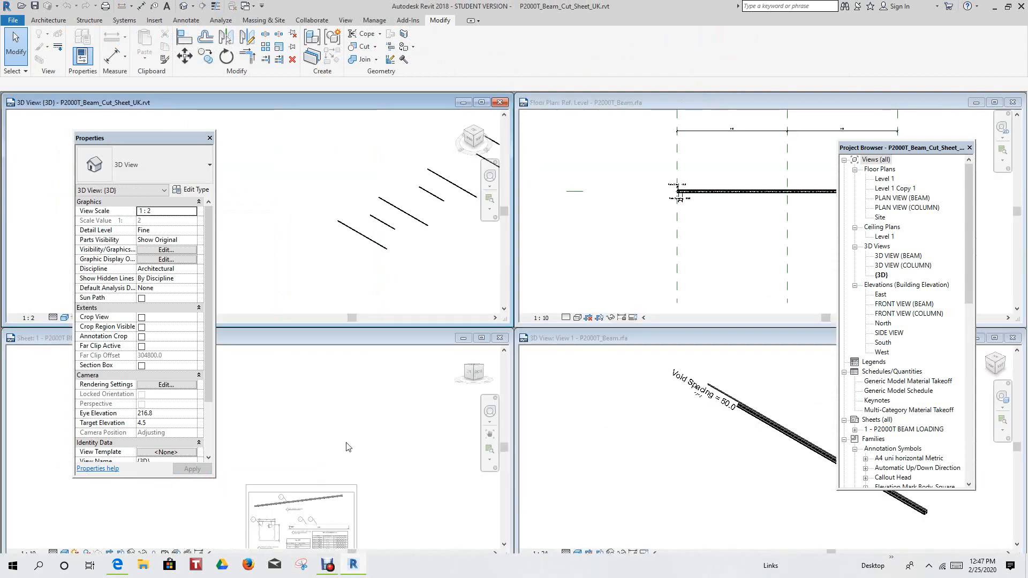
scroll(349, 261, "down", 2)
scroll(696, 396, "down", 1)
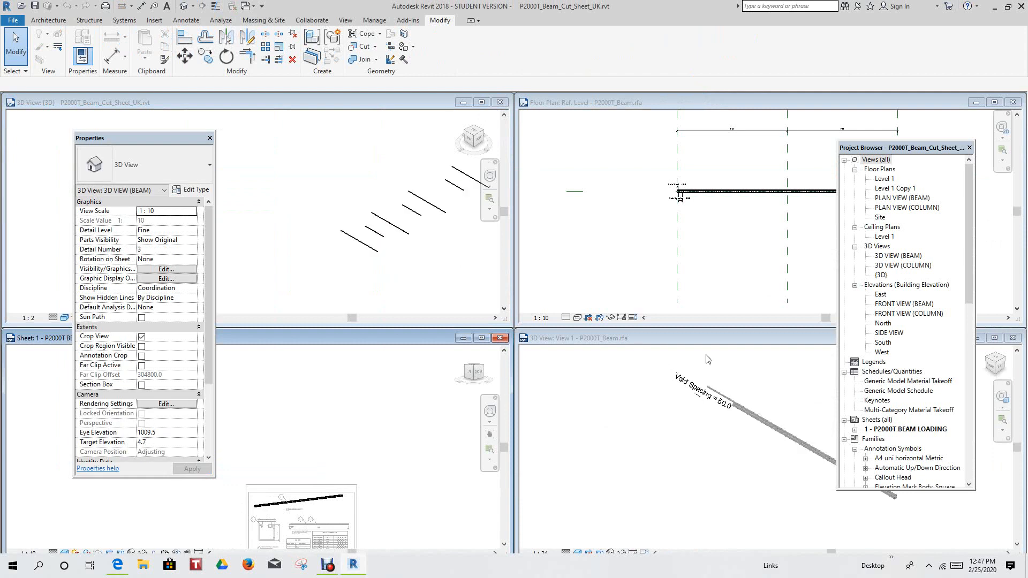
scroll(696, 261, "up", 2)
left_click(696, 263)
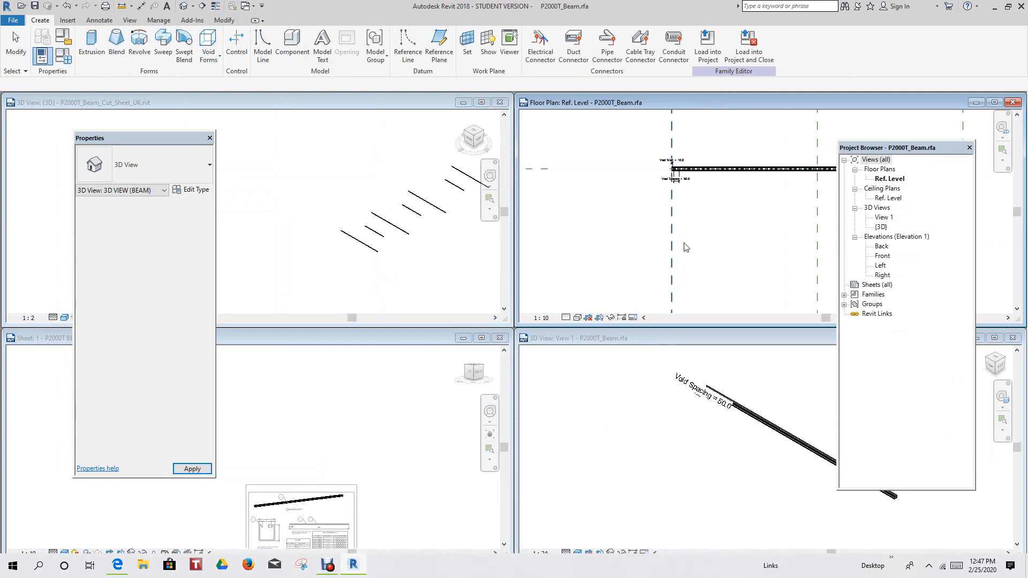
Load the P2000T_Beam family into the P2000T_Beam_Cut_Sheet_UK project, overwriting the existing version and its parameter values
scroll(702, 241, "down", 1)
middle_click_drag(703, 247, 659, 260)
scroll(376, 443, "down", 1)
scroll(376, 443, "down", 1)
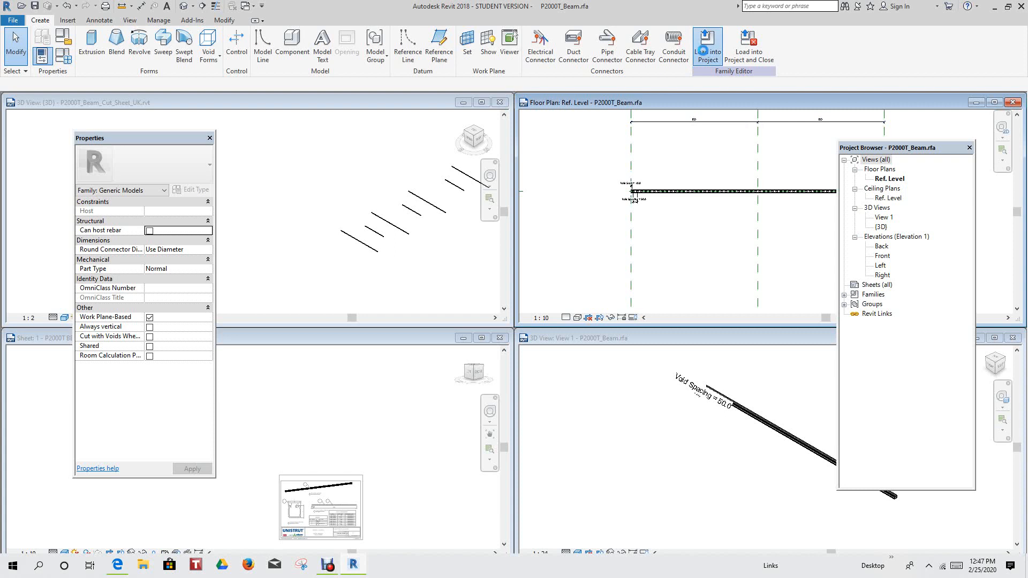
left_click(703, 51)
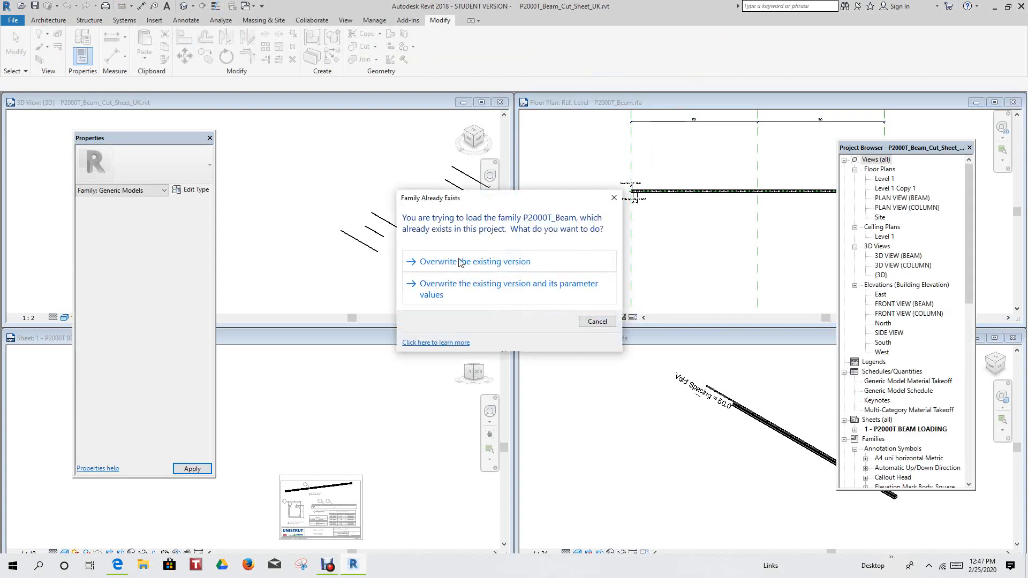
left_click(466, 287)
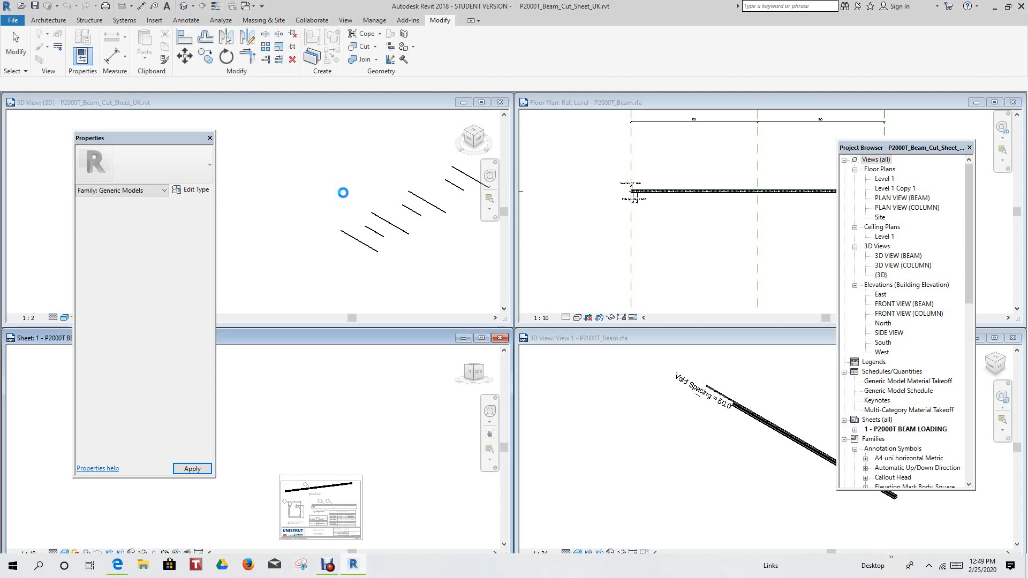
Inspect the type properties of the P2000TX6_SS beam in the project's default 3D view
scroll(346, 217, "up", 5)
scroll(366, 233, "up", 2)
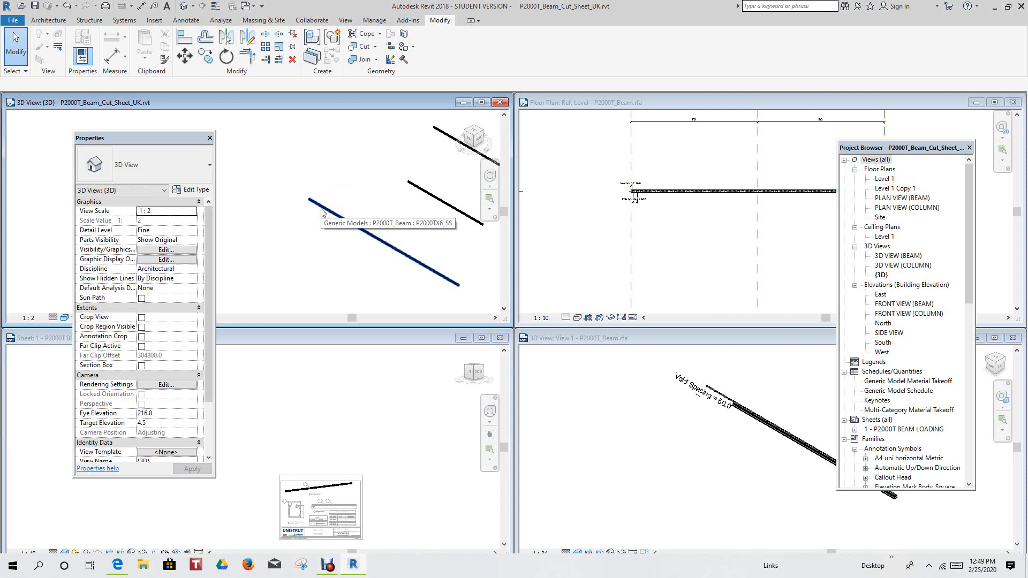
scroll(322, 213, "down", 3)
scroll(388, 254, "down", 2)
scroll(259, 220, "down", 1)
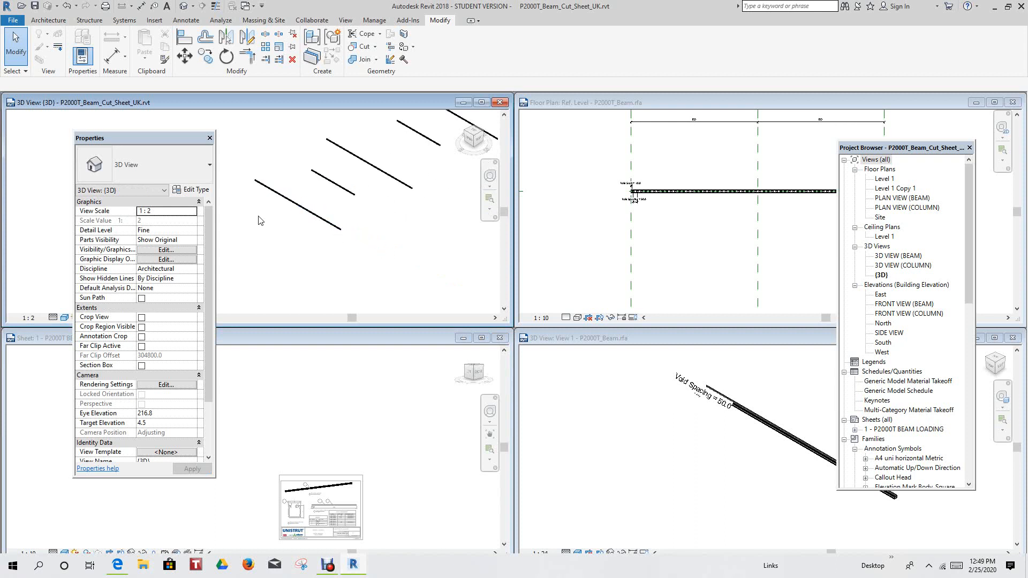
left_click(284, 205)
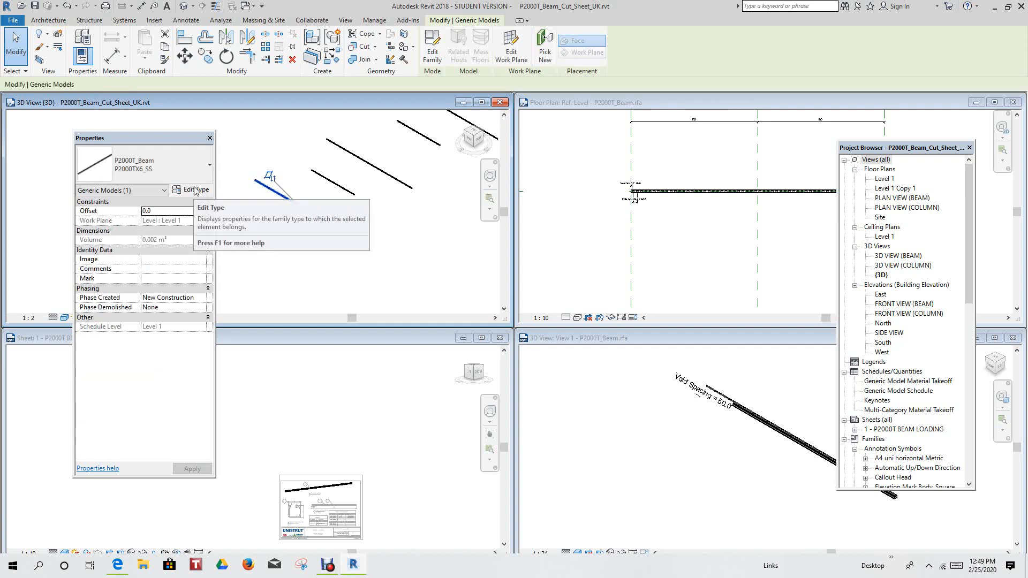
left_click(194, 191)
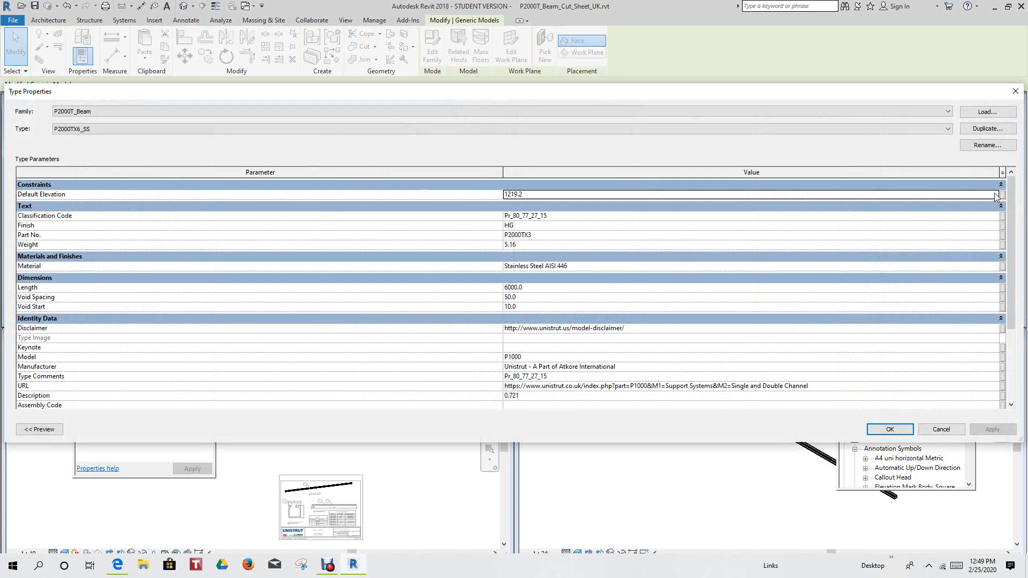
left_click(1012, 93)
scroll(402, 214, "down", 1)
scroll(374, 208, "up", 1)
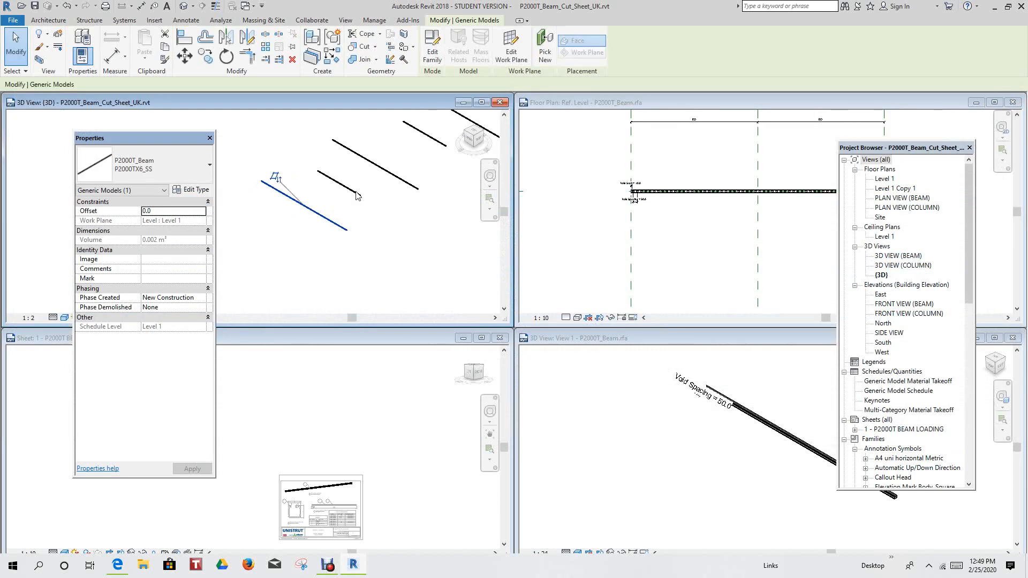
Select the short P2000TX3_HG beam and review the P2000T_Beam types available for it
left_click(374, 215)
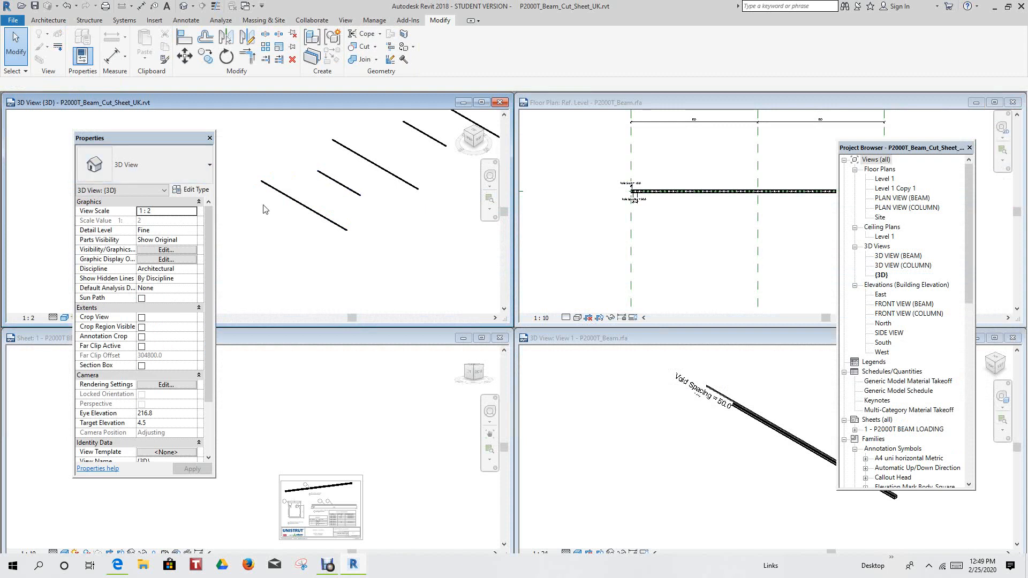
left_click(339, 187)
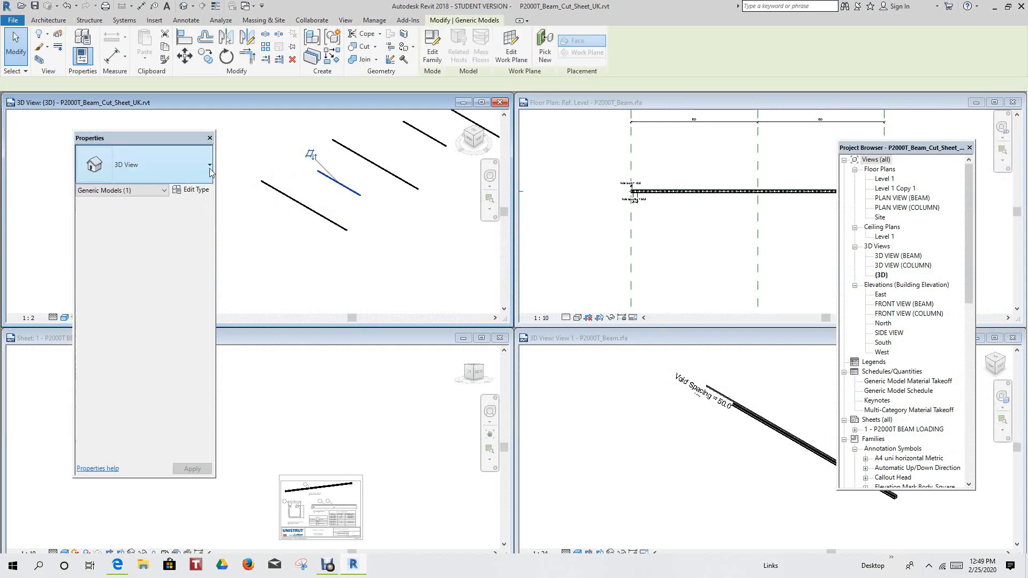
left_click(210, 170)
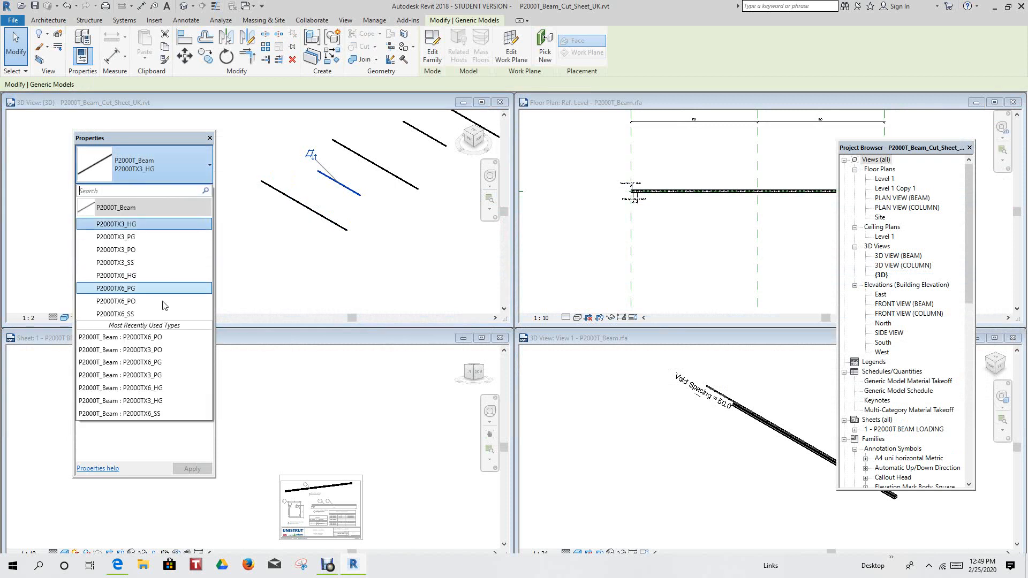
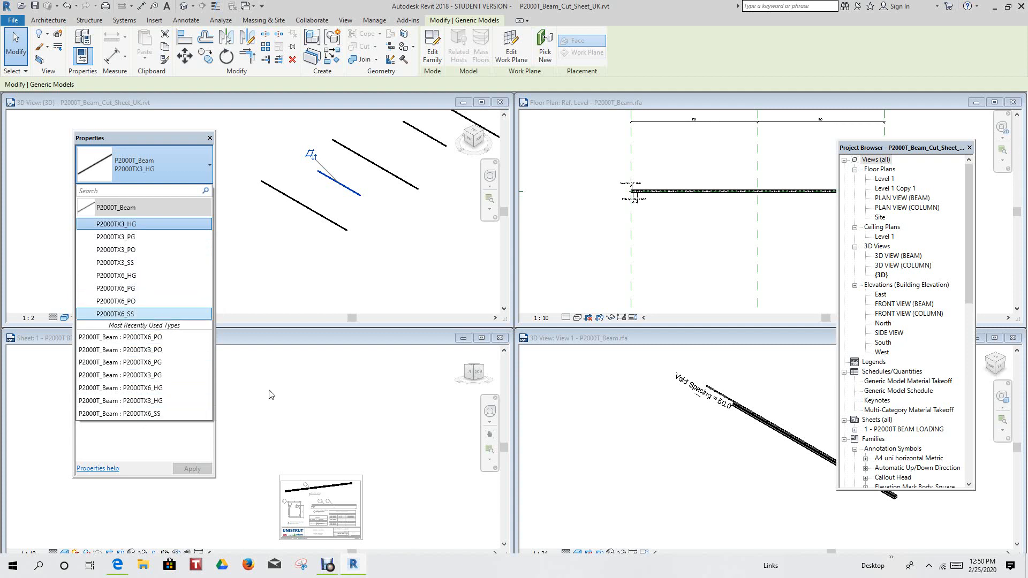
left_click(308, 265)
Delete the row of beams in the default 3D view, keeping only the separate P2000TX3_SS beam
middle_click_drag(311, 249, 332, 225)
scroll(332, 224, "down", 2)
scroll(332, 263, "up", 2)
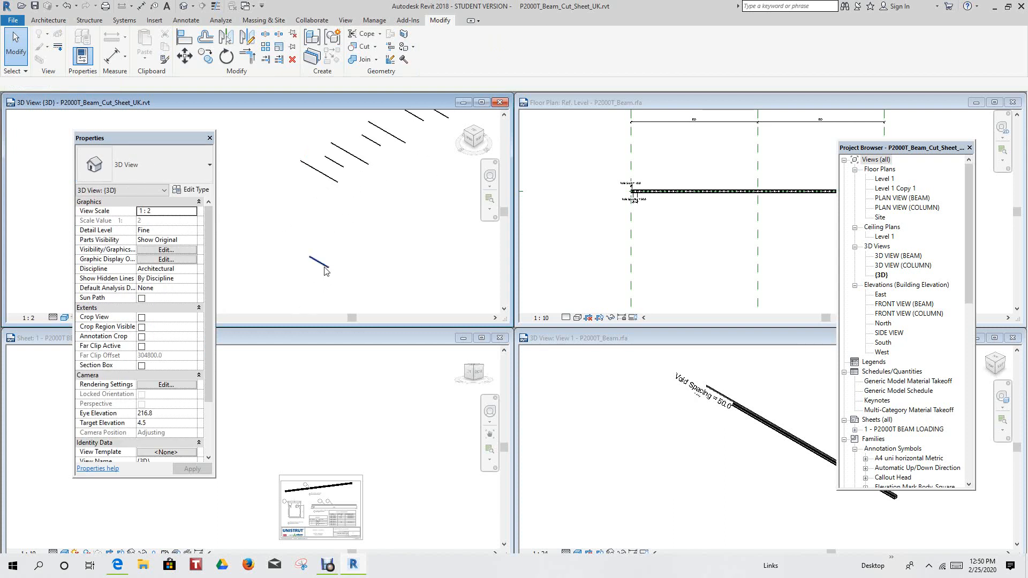
scroll(325, 271, "down", 2)
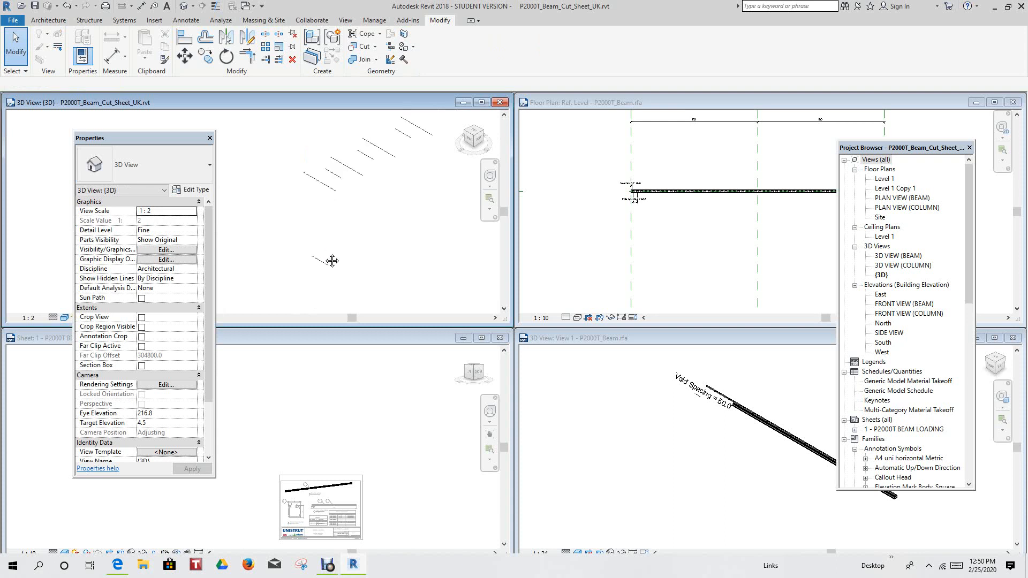
left_click_drag(285, 147, 416, 242)
key("Escape")
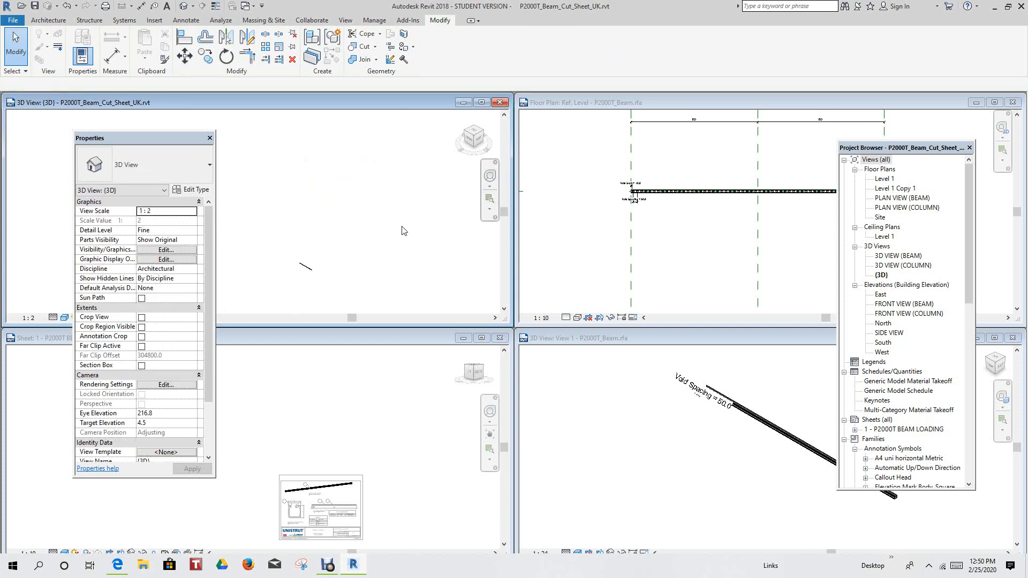
Inspect the type properties of the remaining P2000TX3_SS beam without changing them
scroll(394, 205, "down", 1)
scroll(345, 252, "up", 4)
scroll(324, 266, "up", 1)
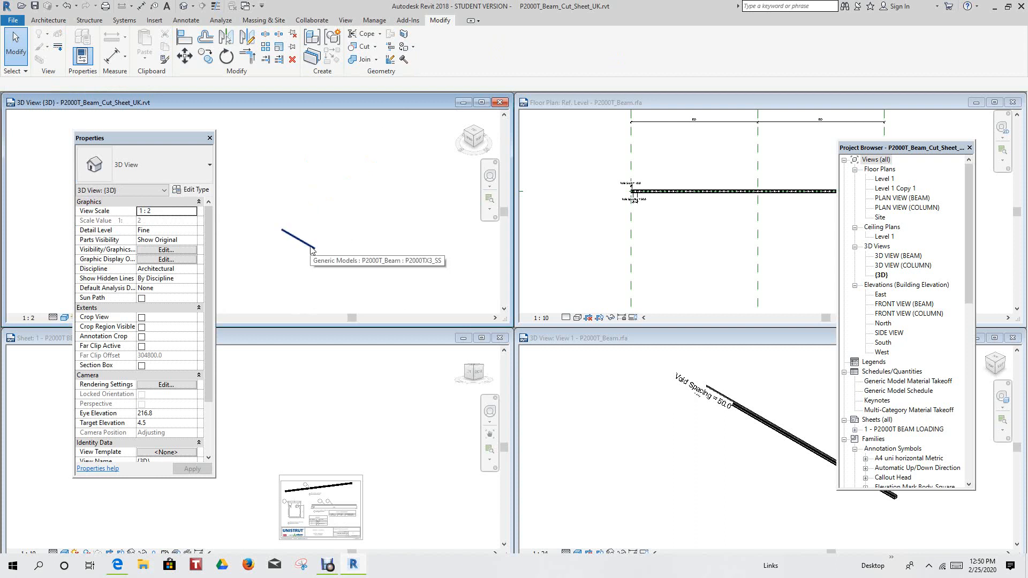
left_click(312, 250)
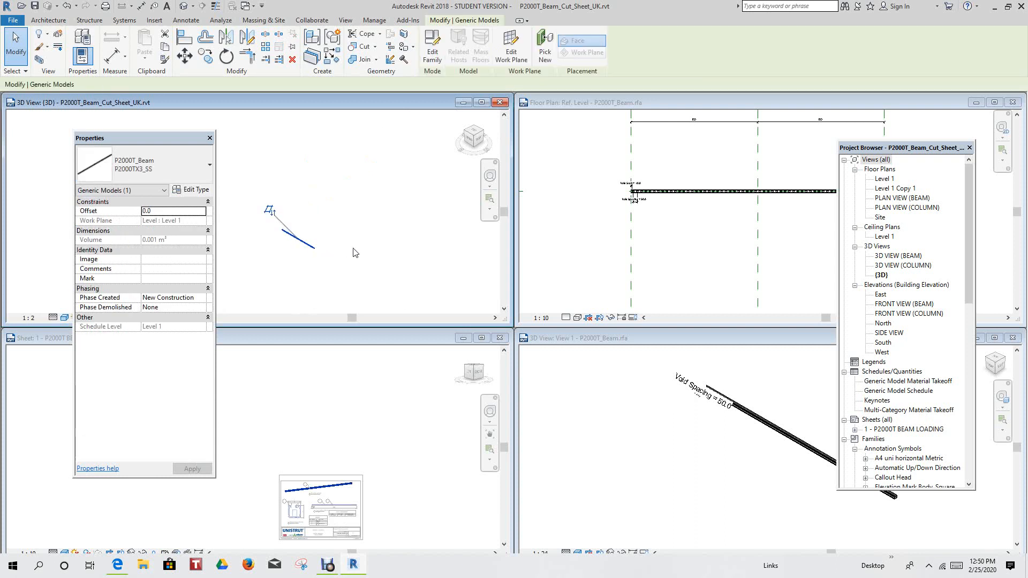
left_click(197, 191)
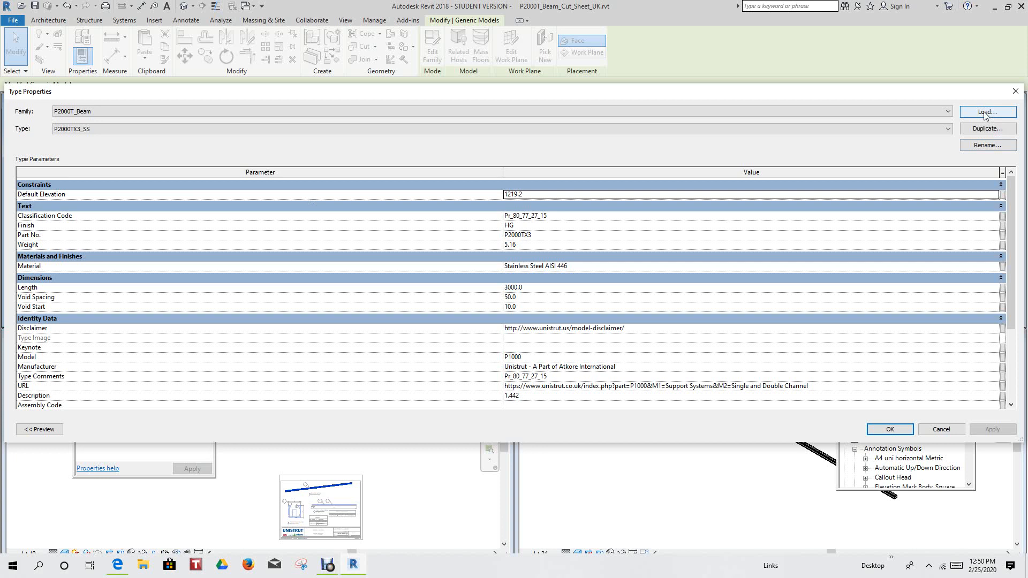
left_click(936, 430)
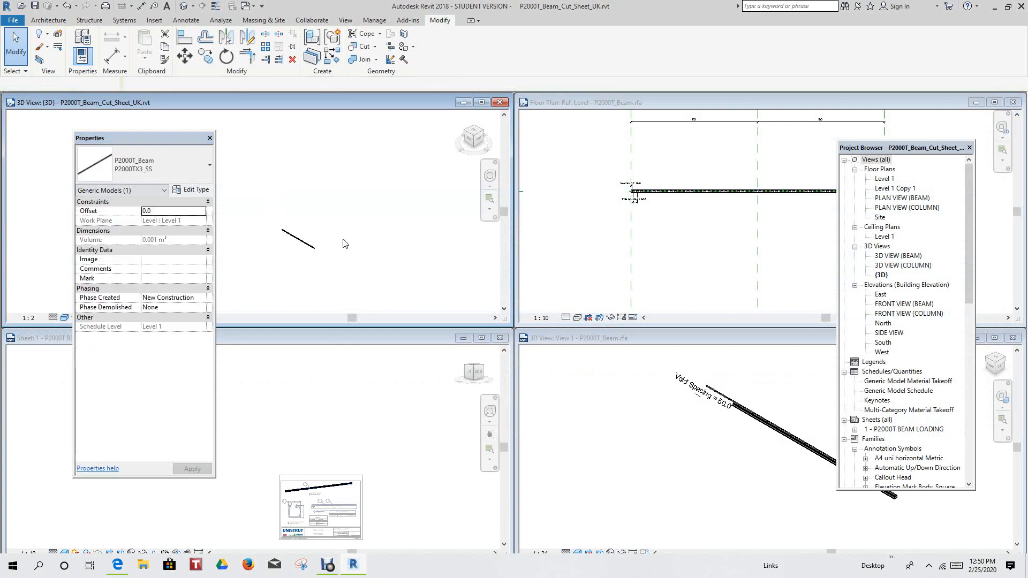
left_click(343, 227)
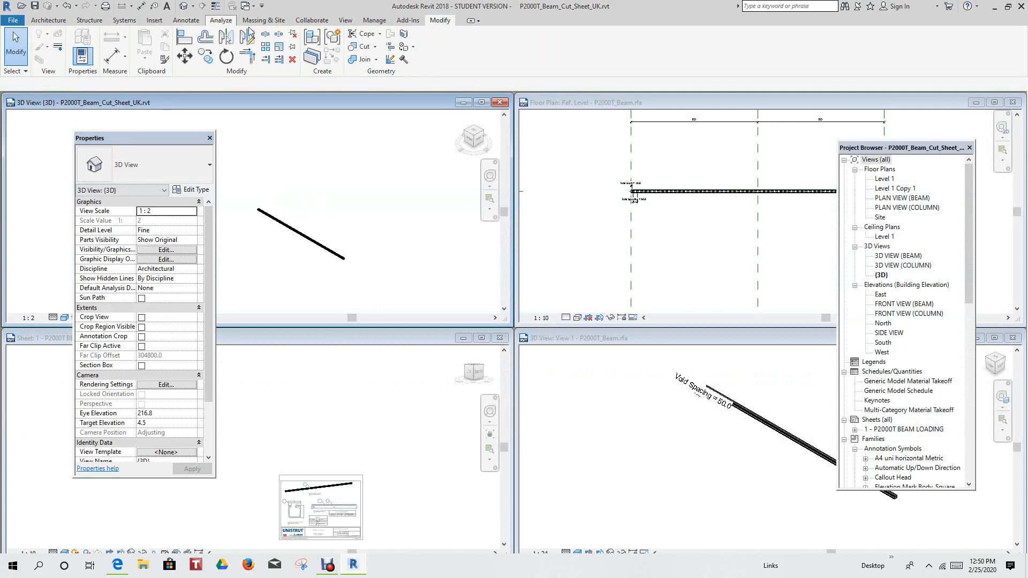
Purge all checked unused items, including the unused Generic Models family types, from the cut sheet project
left_click(375, 21)
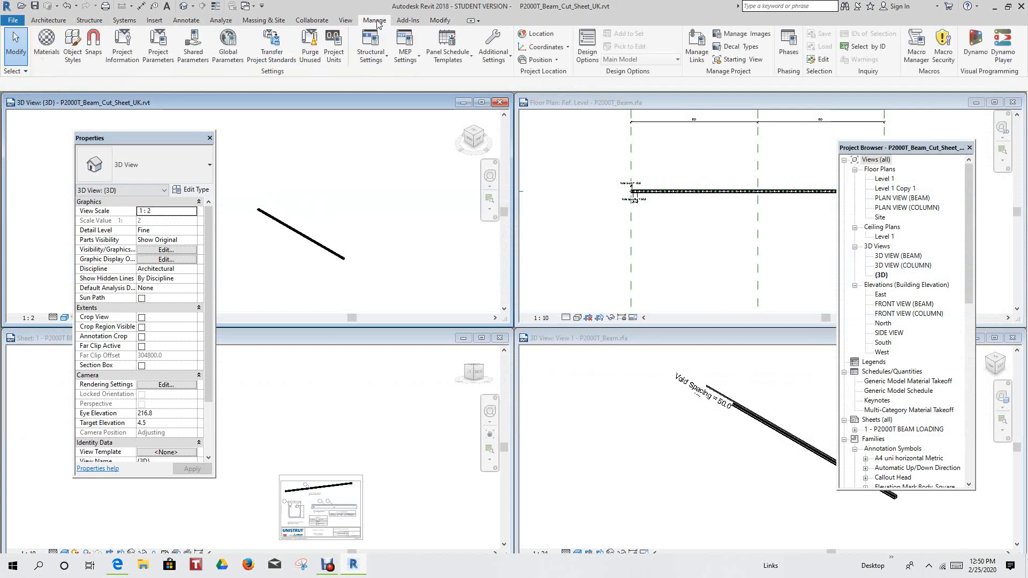
left_click(312, 57)
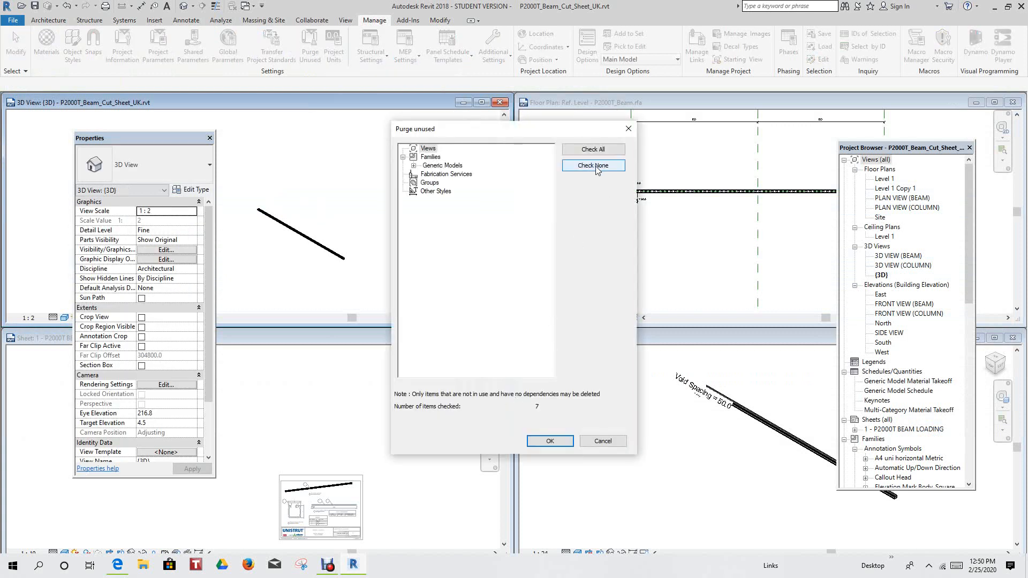
left_click(547, 442)
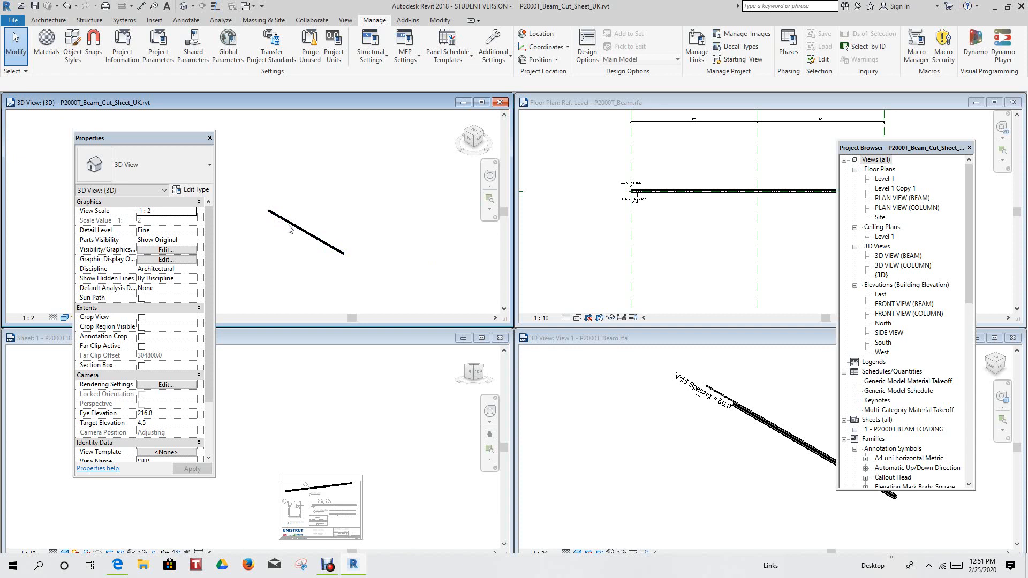
Check which P2000T_Beam types are still available for the remaining beam in the project
left_click(210, 166)
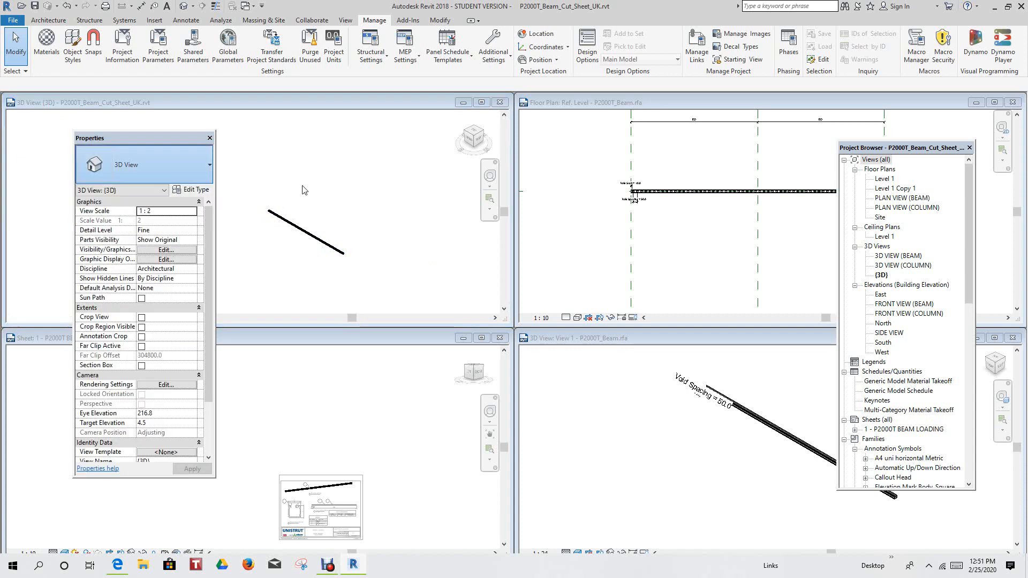
left_click(302, 231)
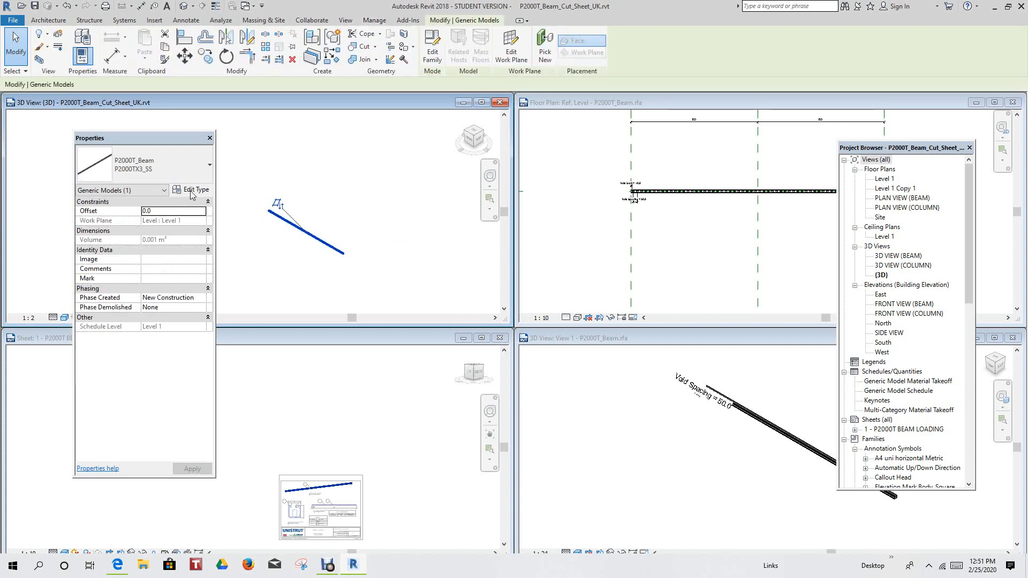
left_click(208, 168)
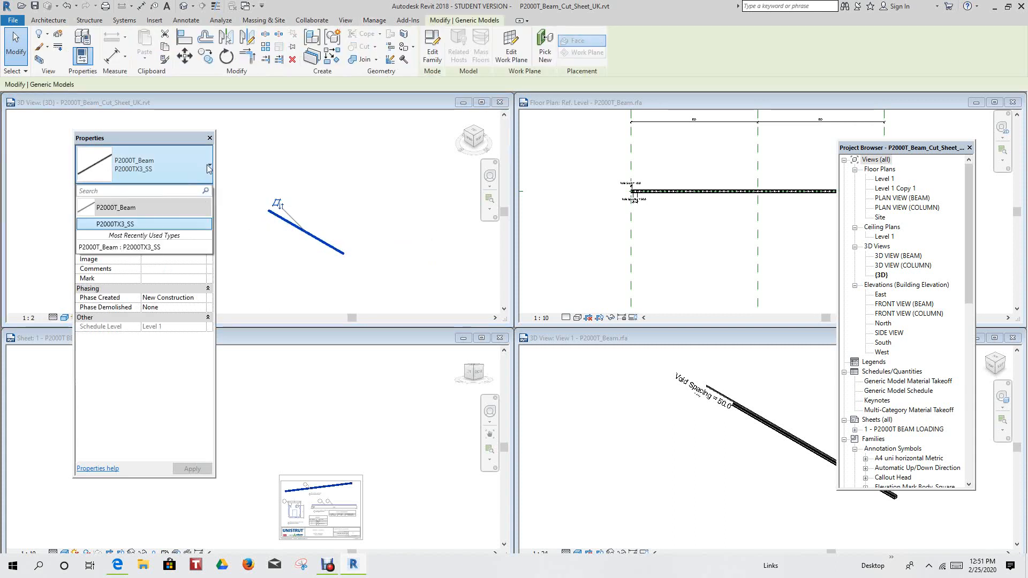
left_click(254, 173)
left_click(254, 177)
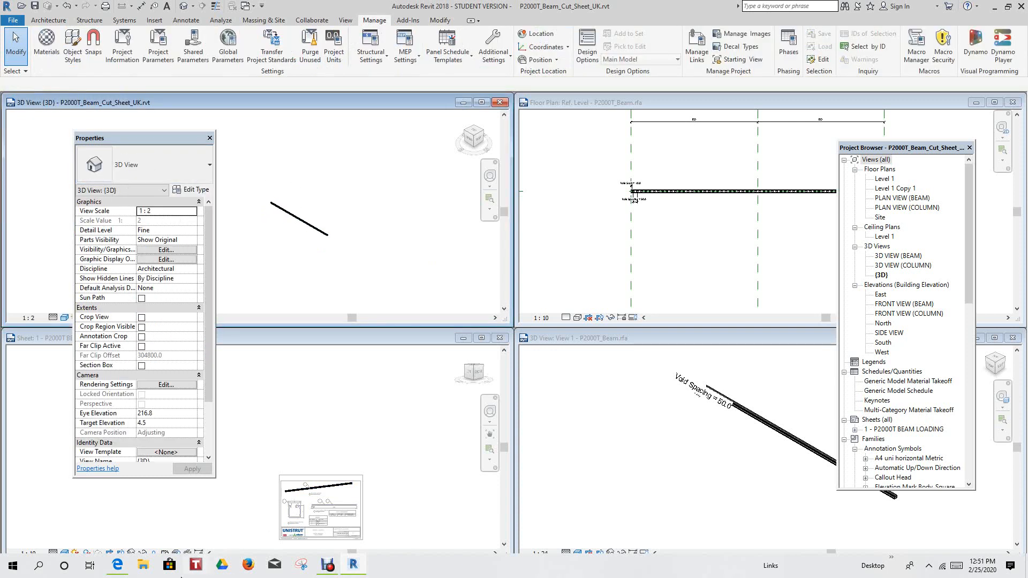
Switch to the browser to check the P2000T part table on the Unistrut page, and return to Revit
left_click(116, 565)
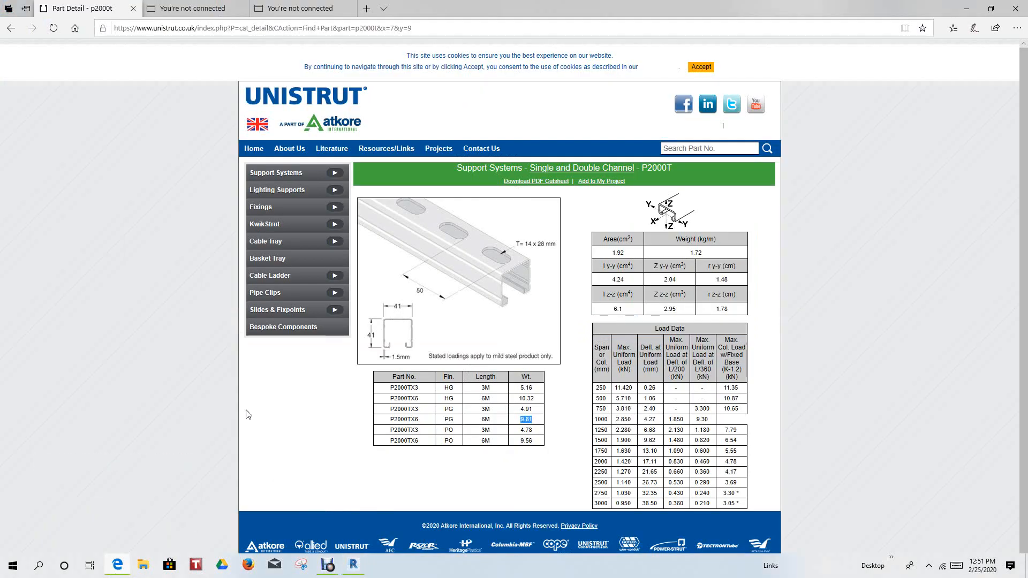
left_click(177, 416)
left_click(353, 565)
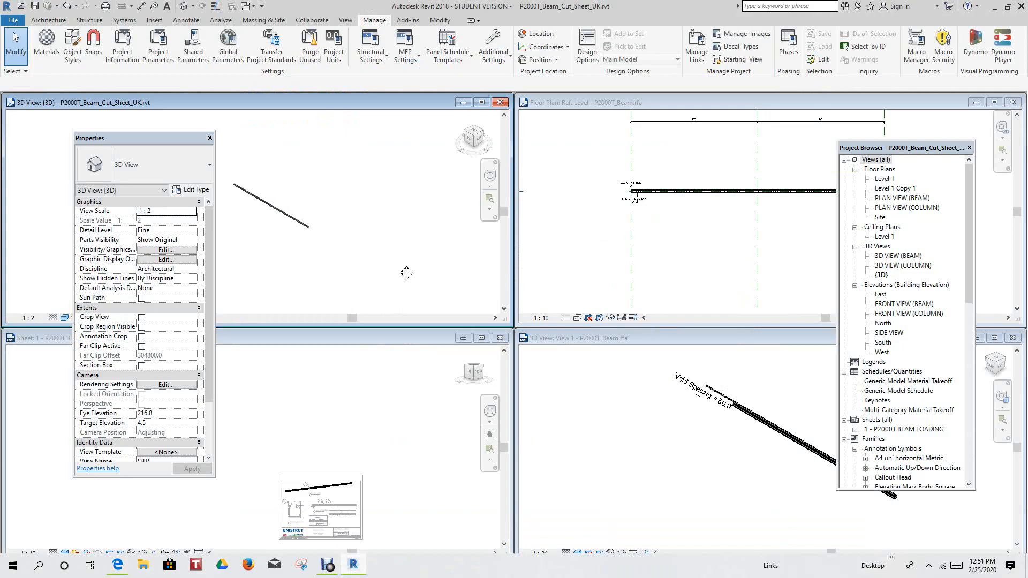
Check which families and types are available in the type properties of the remaining beam in the 3D view
scroll(351, 253, "up", 2)
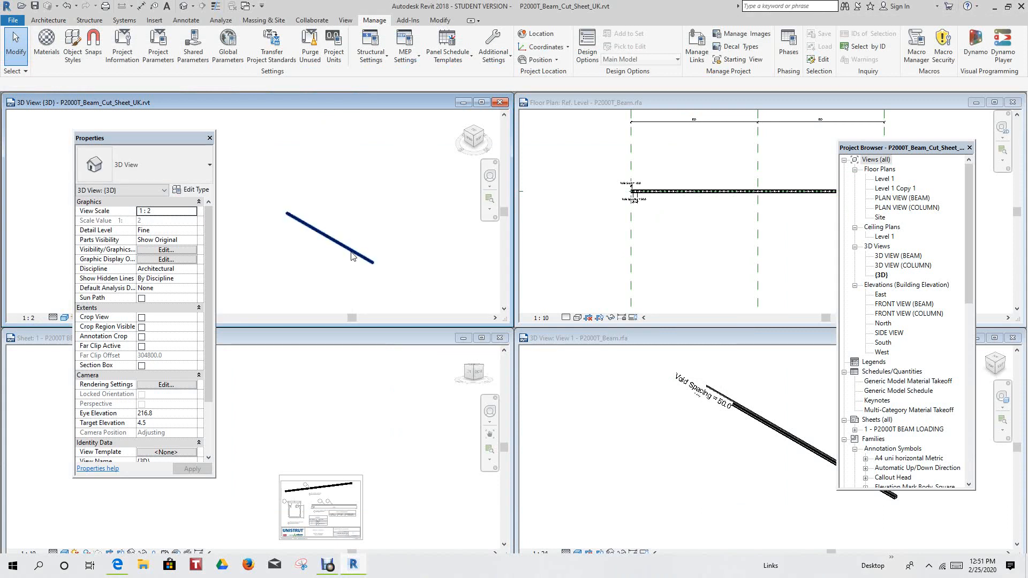
left_click(351, 256)
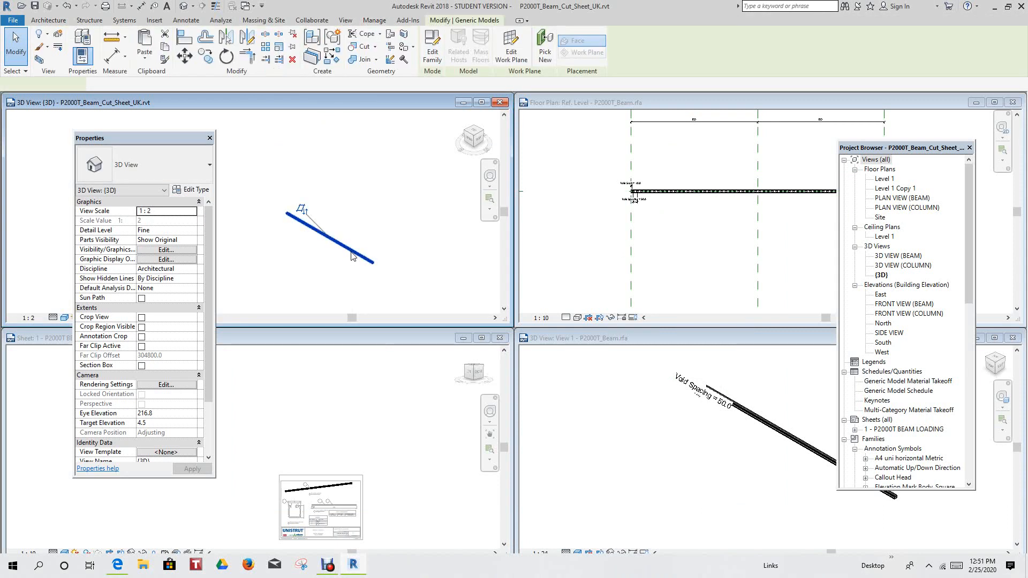
left_click(191, 191)
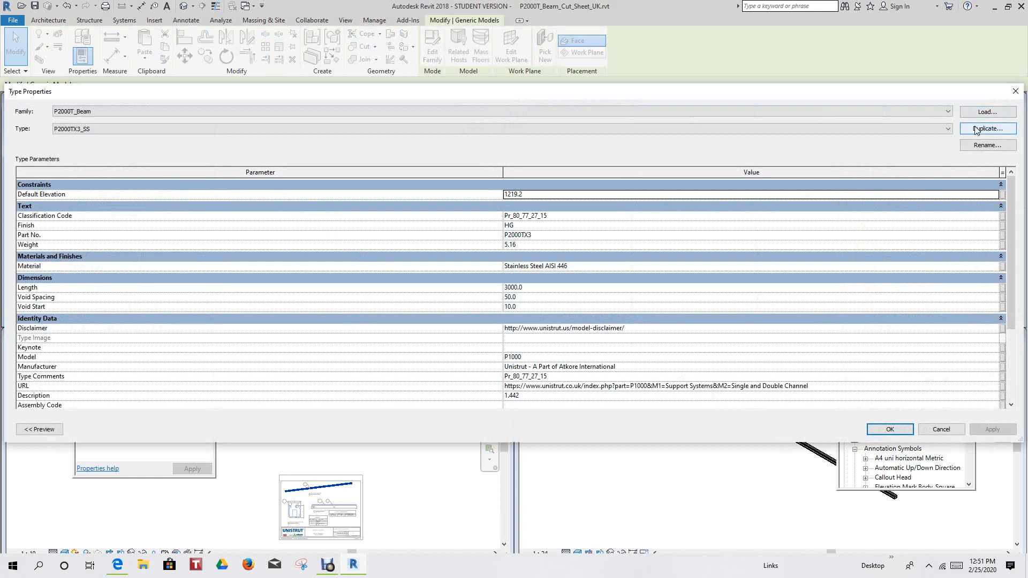
left_click(947, 130)
left_click(947, 134)
left_click(987, 114)
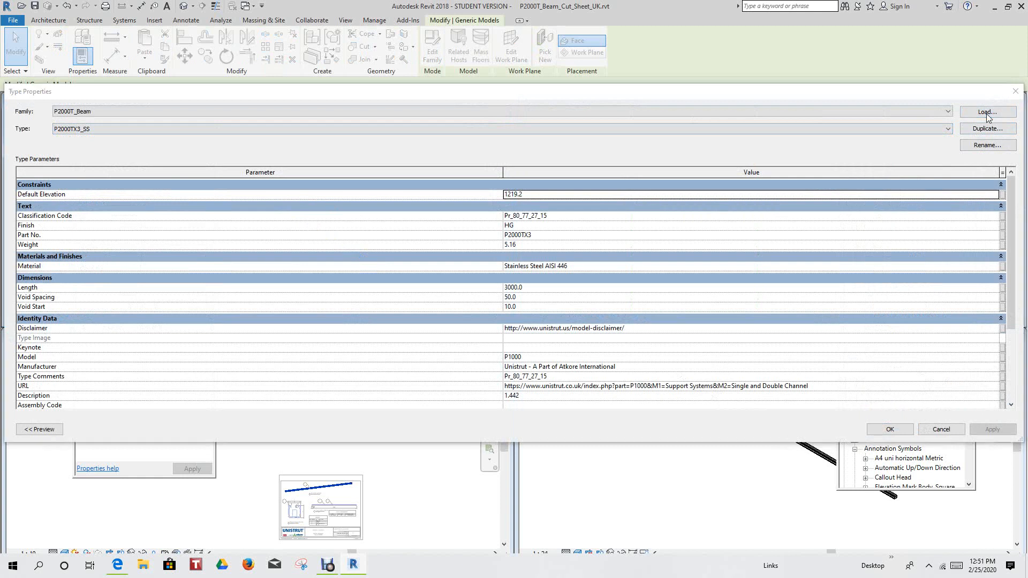
left_click(429, 266)
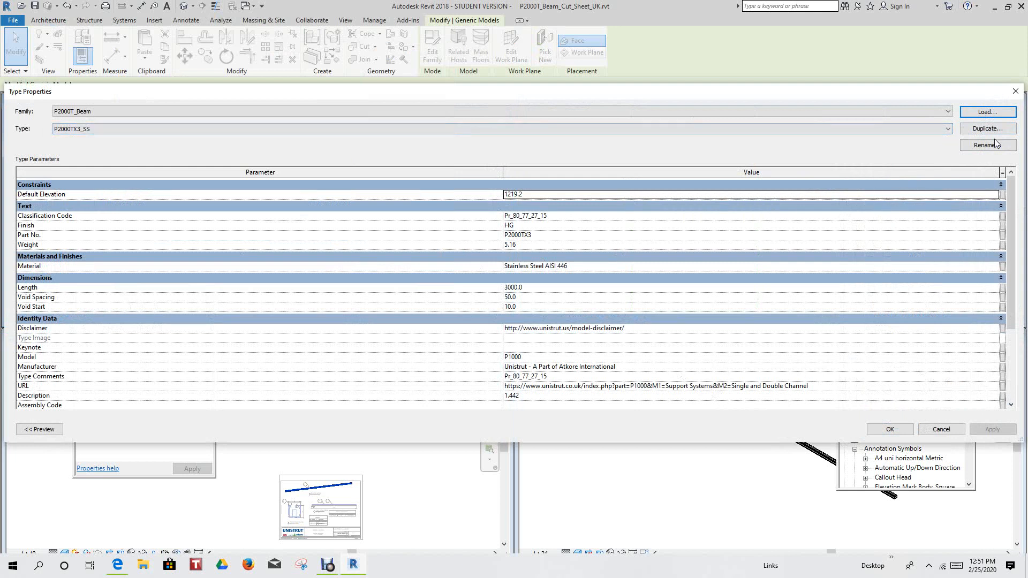
left_click(948, 113)
left_click(948, 114)
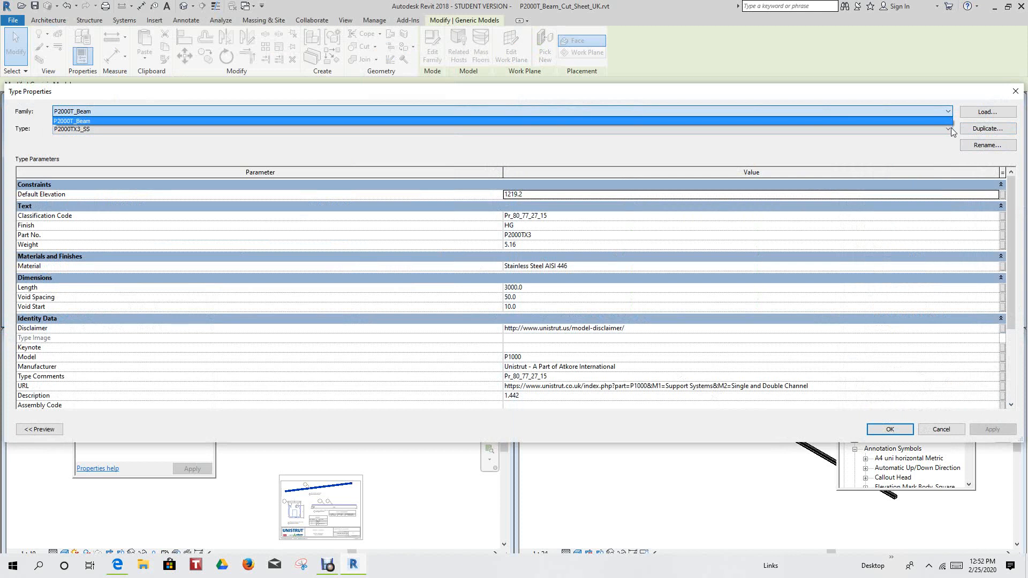
left_click(949, 132)
left_click(949, 132)
Rename the beam's P2000TX3_SS type to P2000TX3_HG
left_click(987, 145)
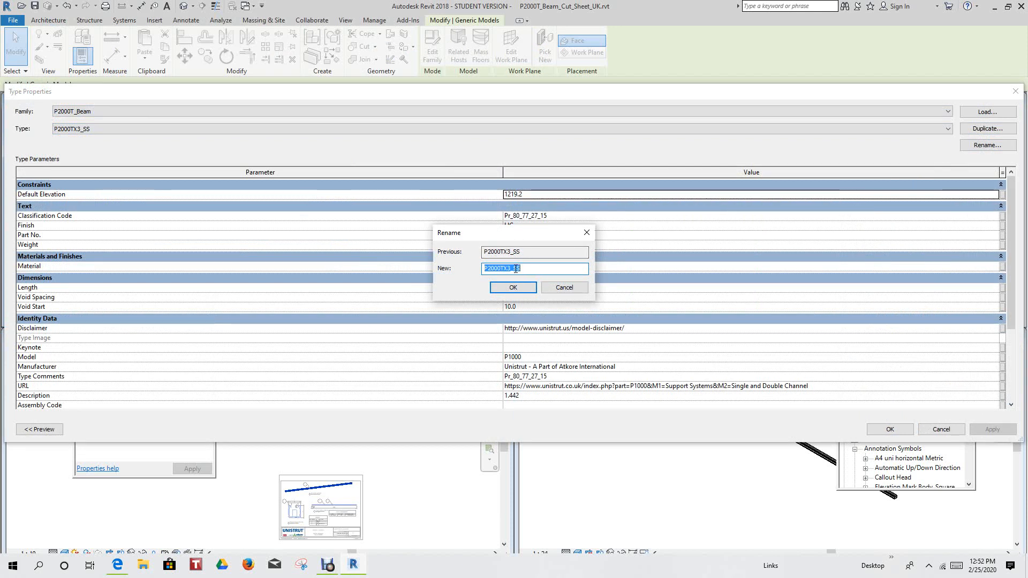
left_click_drag(531, 237, 522, 252)
left_click(503, 283)
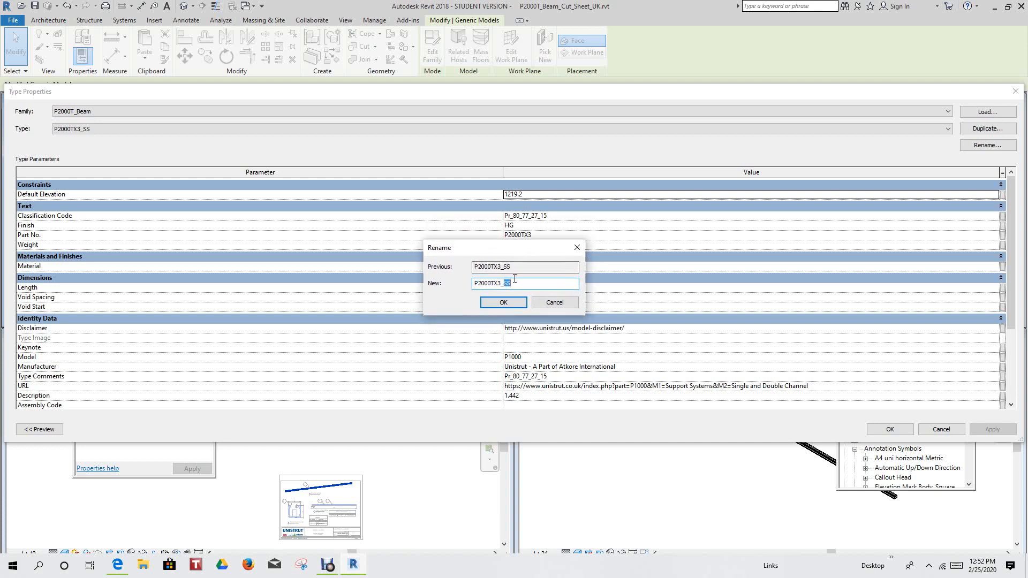
left_click(503, 303)
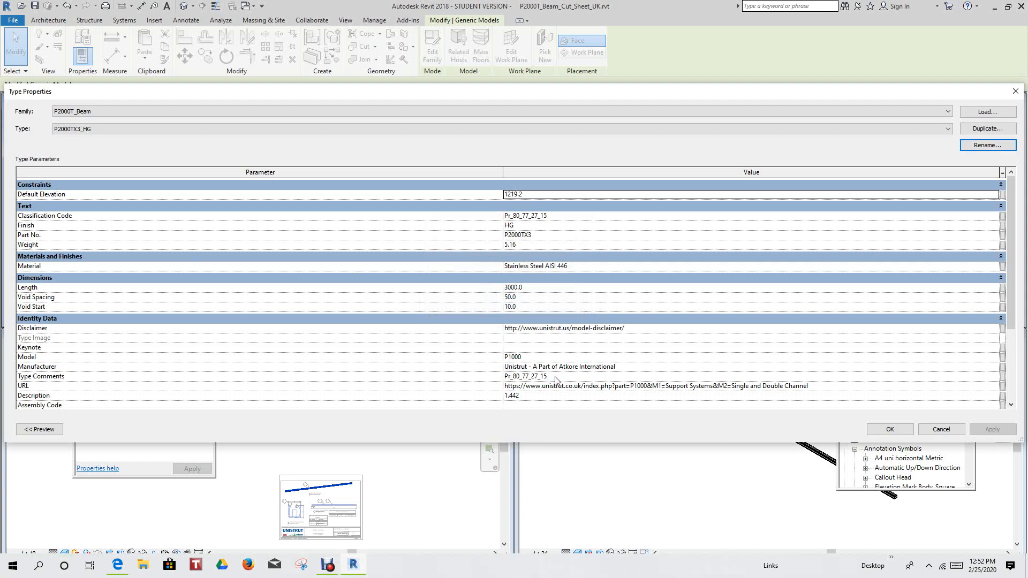
Clear the Type Comments and Description values of the P2000TX3_HG type and apply the changes
left_click(556, 378)
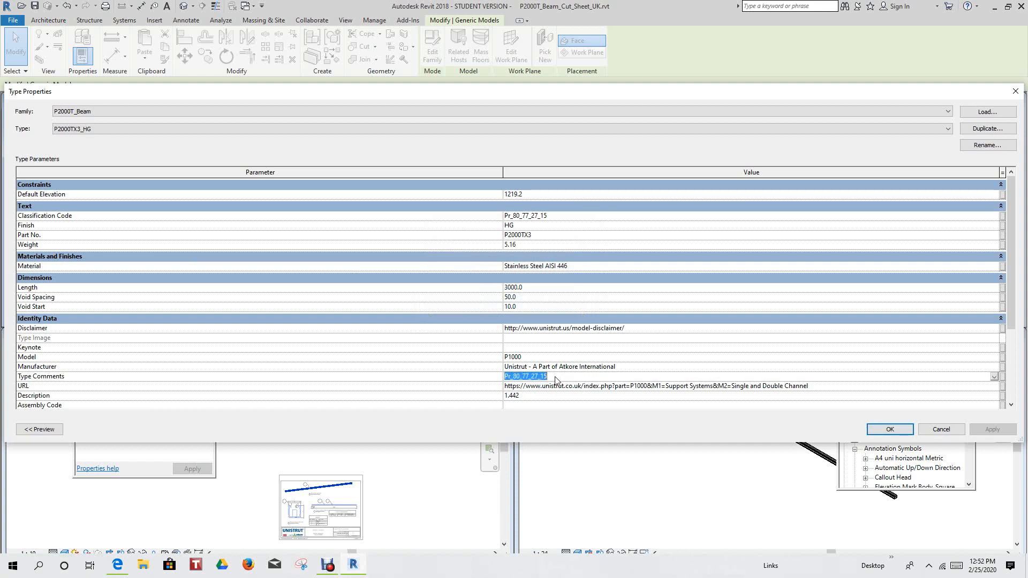
key("Delete")
left_click(539, 396)
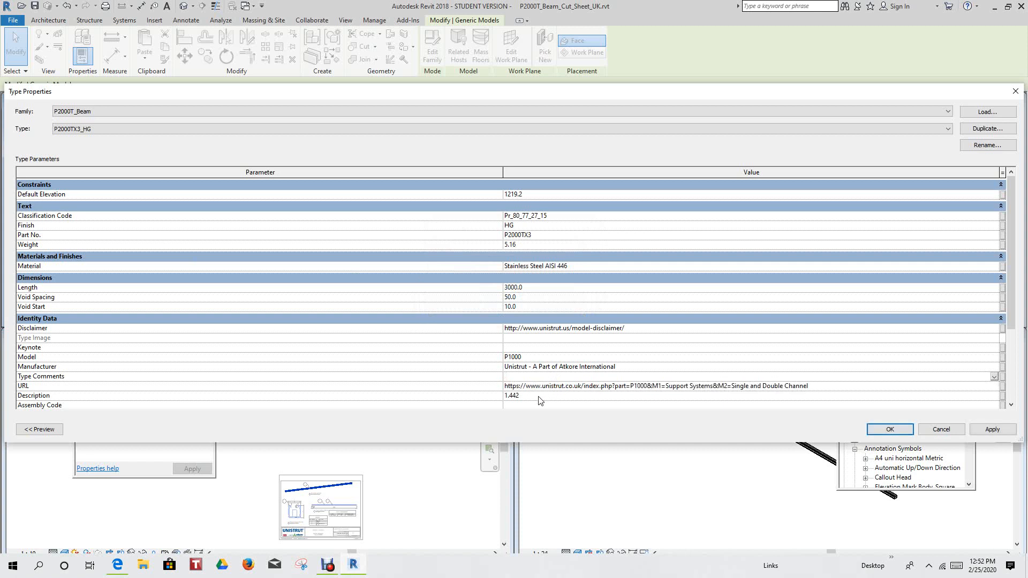
key("Delete")
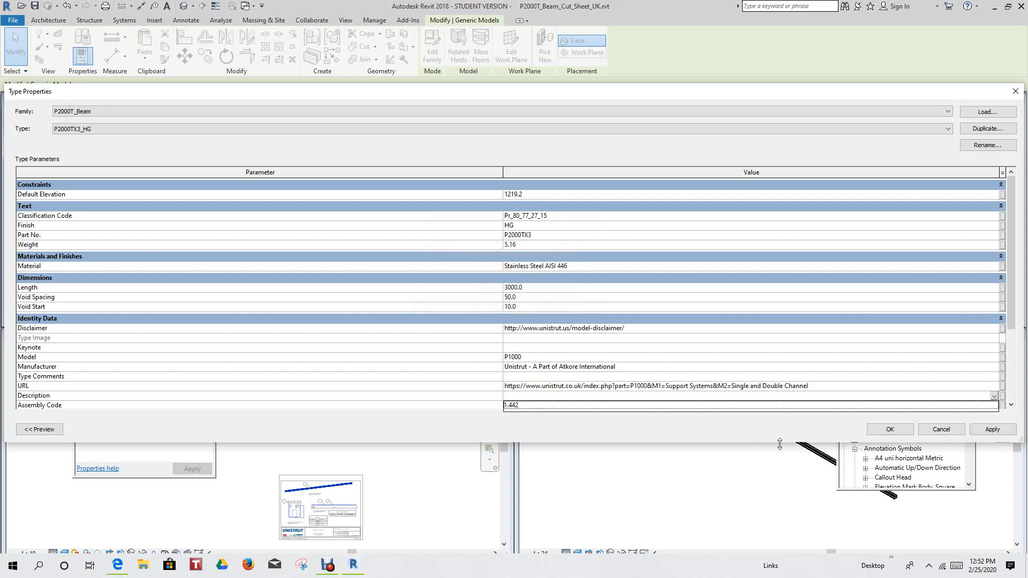
left_click(542, 399)
left_click(995, 433)
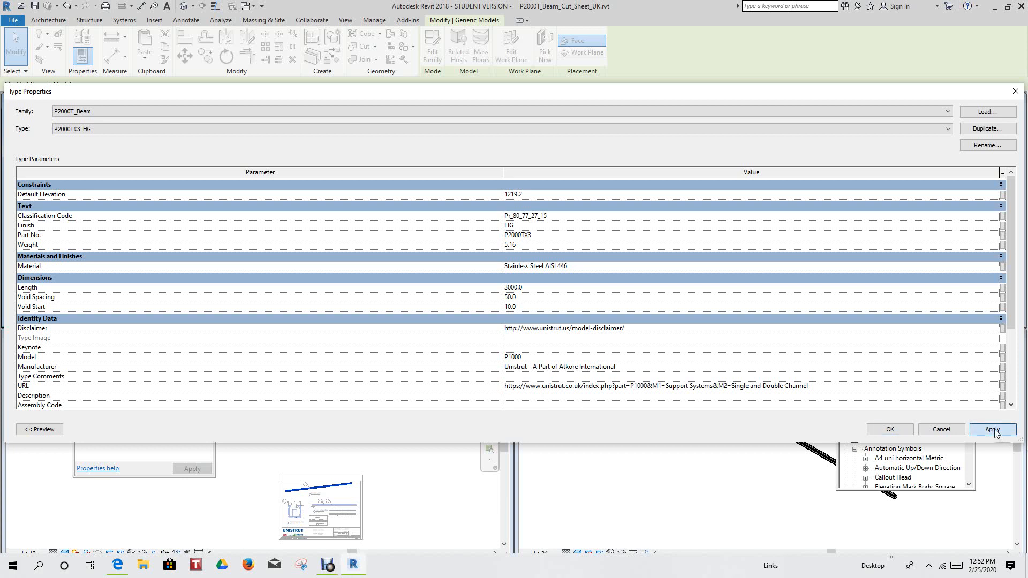
left_click(890, 431)
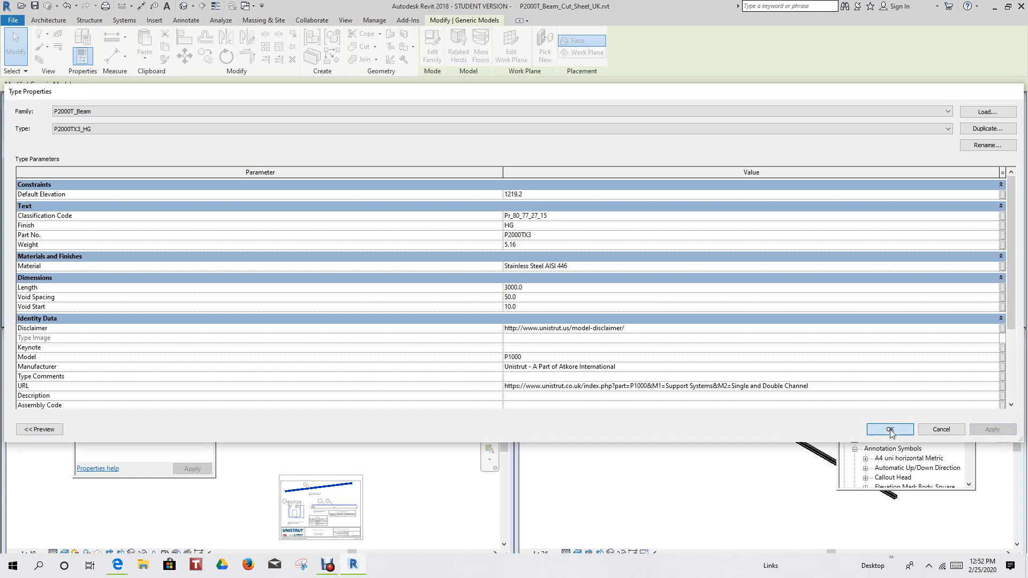
left_click(891, 431)
Copy the P2000TX3_HG beam to a second location in the project's 3D view
left_click(399, 213)
middle_click_drag(399, 225, 368, 256)
scroll(370, 251, "down", 1)
scroll(338, 277, "up", 1)
left_click(345, 280)
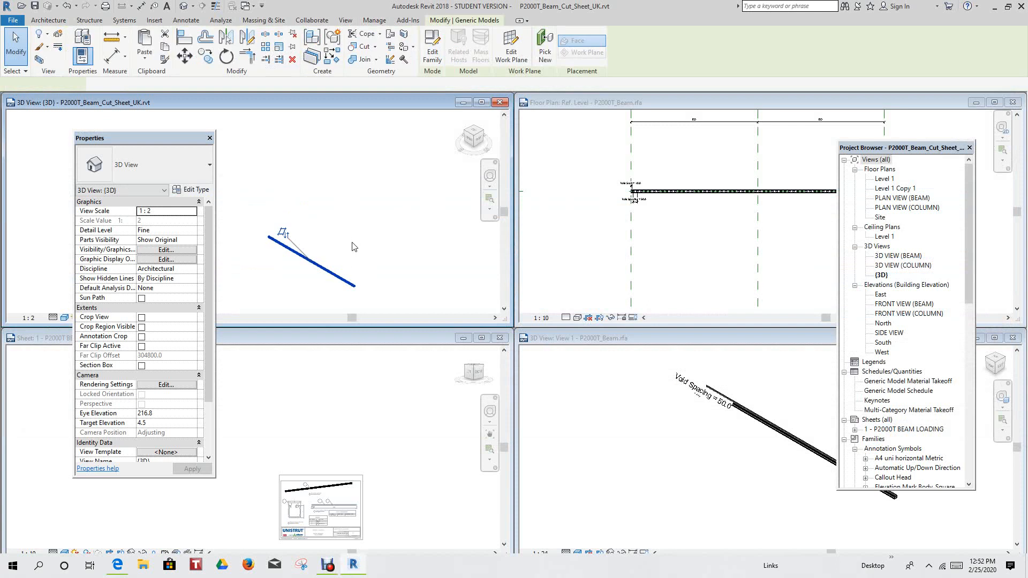
scroll(358, 230, "down", 3)
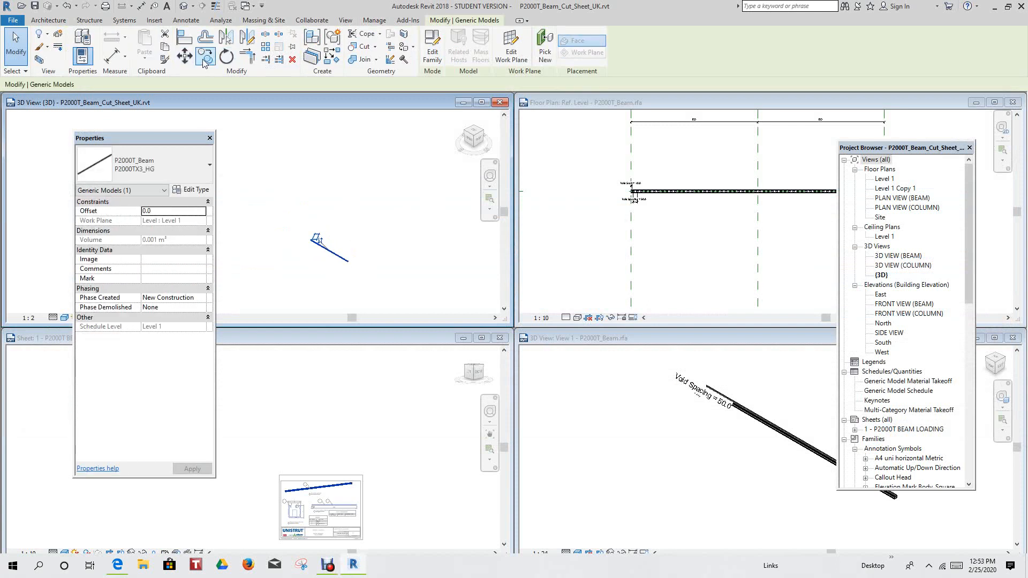
scroll(358, 198, "up", 4)
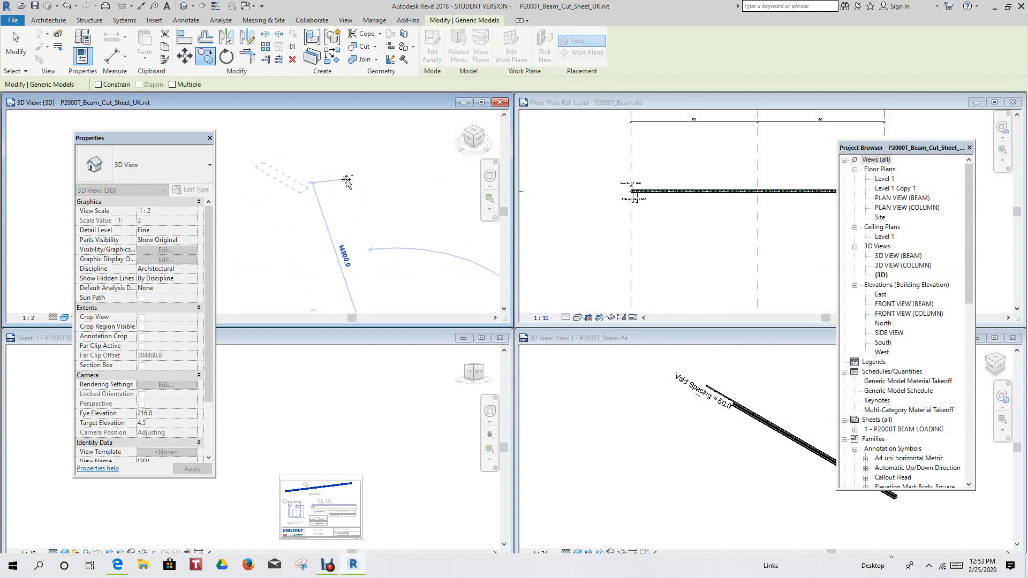
left_click(347, 180)
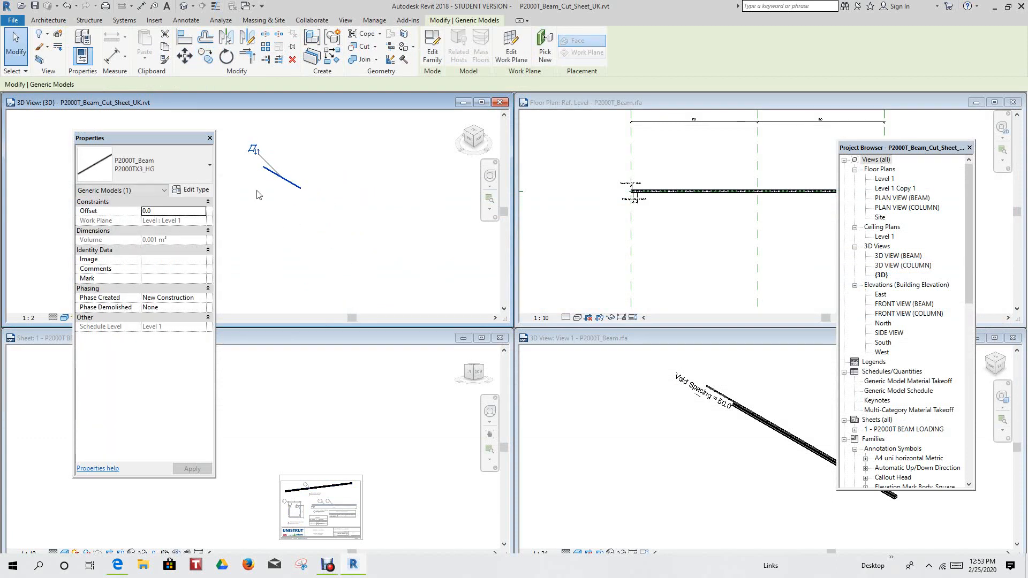
Check the family and type lists in the beam's type properties without changing anything
left_click(294, 209)
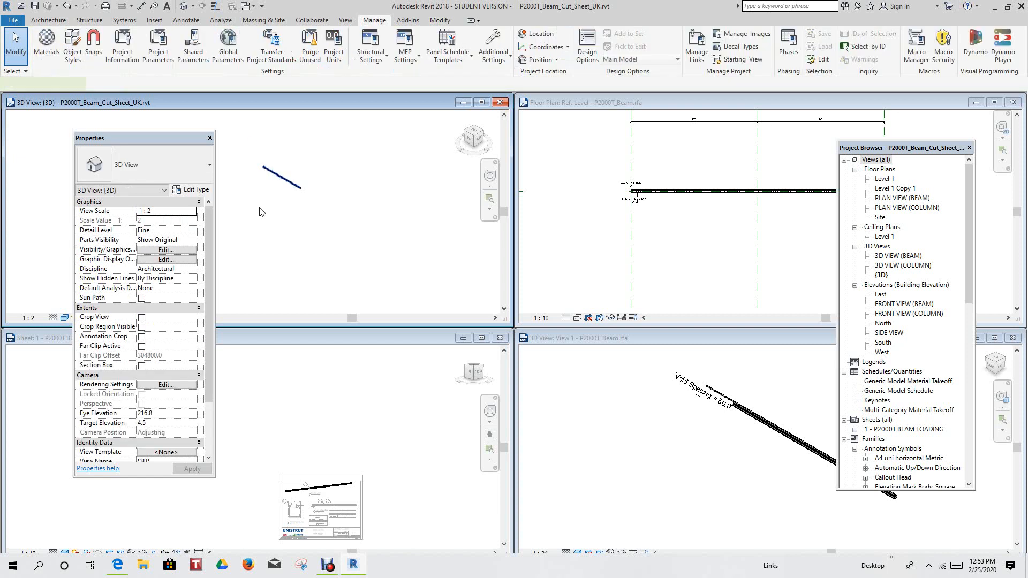
left_click(201, 191)
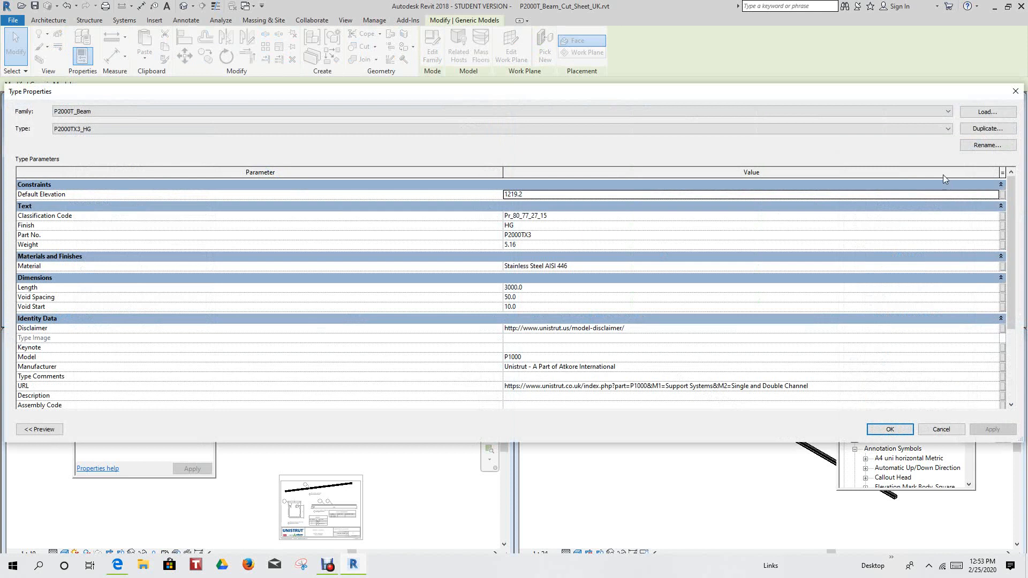
left_click(949, 113)
left_click(949, 114)
left_click(948, 129)
left_click(949, 136)
left_click(941, 430)
left_click(329, 251)
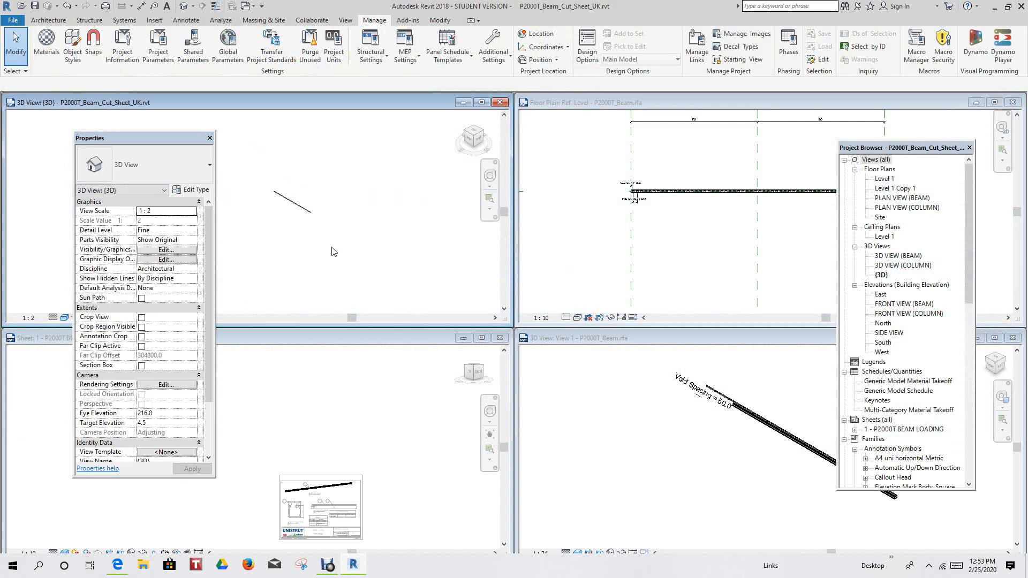
left_click(711, 482)
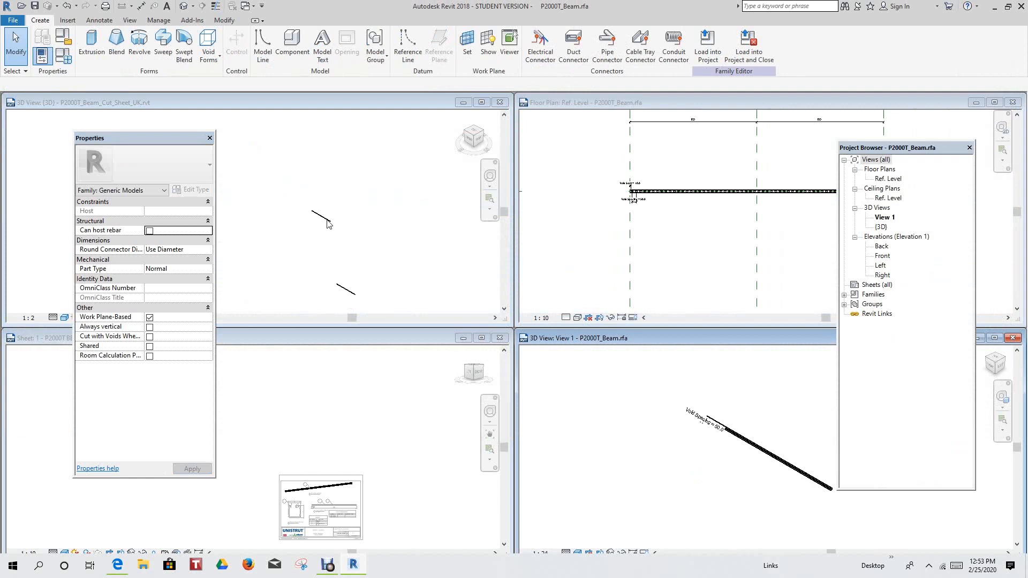
left_click(349, 258)
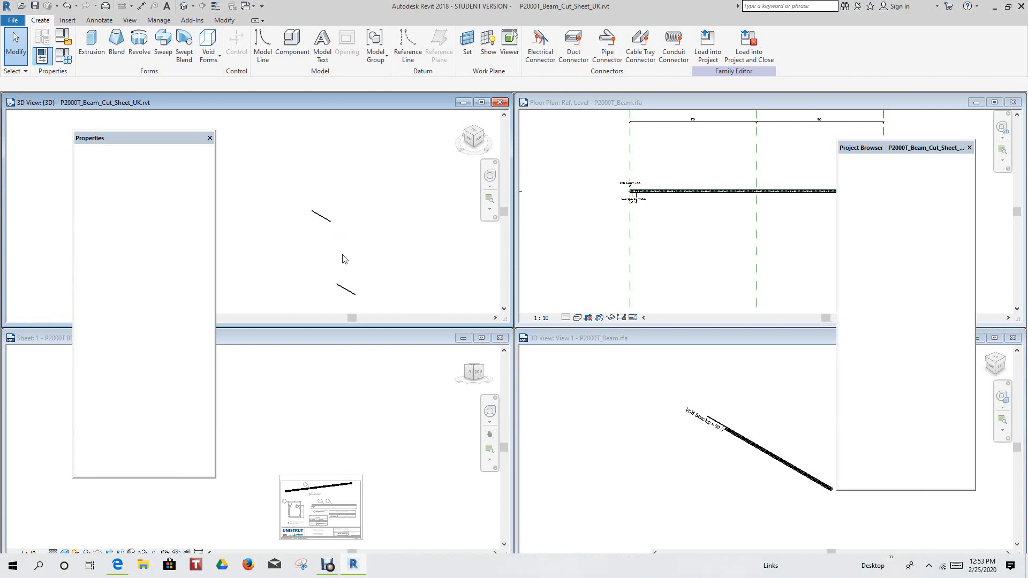
Draw a model line about 155 mm long from the beam's near end, continuing along the beam's direction on Level 1
scroll(355, 208, "up", 1)
scroll(373, 241, "up", 1)
middle_click_drag(373, 241, 359, 215)
scroll(341, 204, "up", 2)
scroll(362, 174, "up", 2)
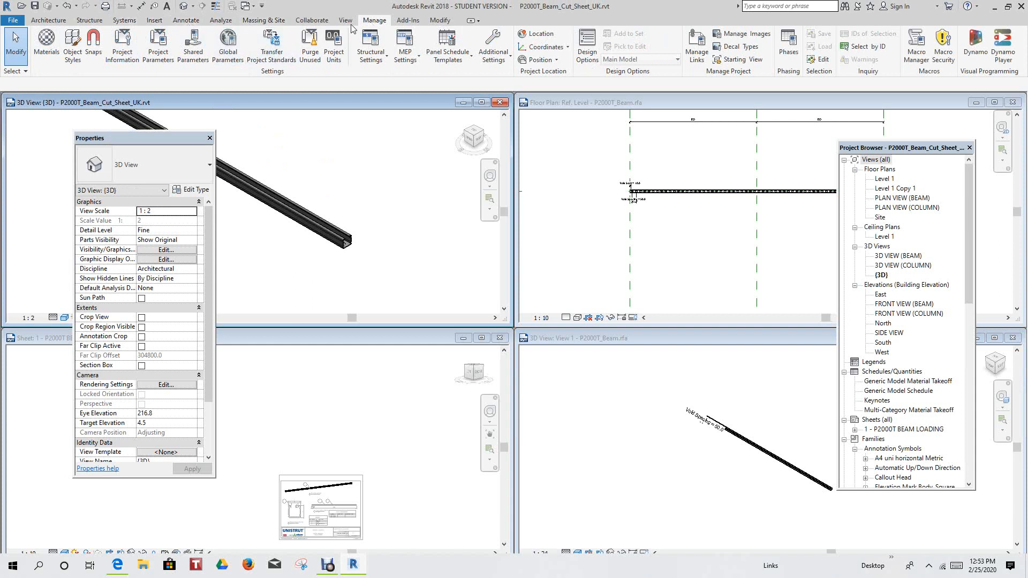
left_click(193, 20)
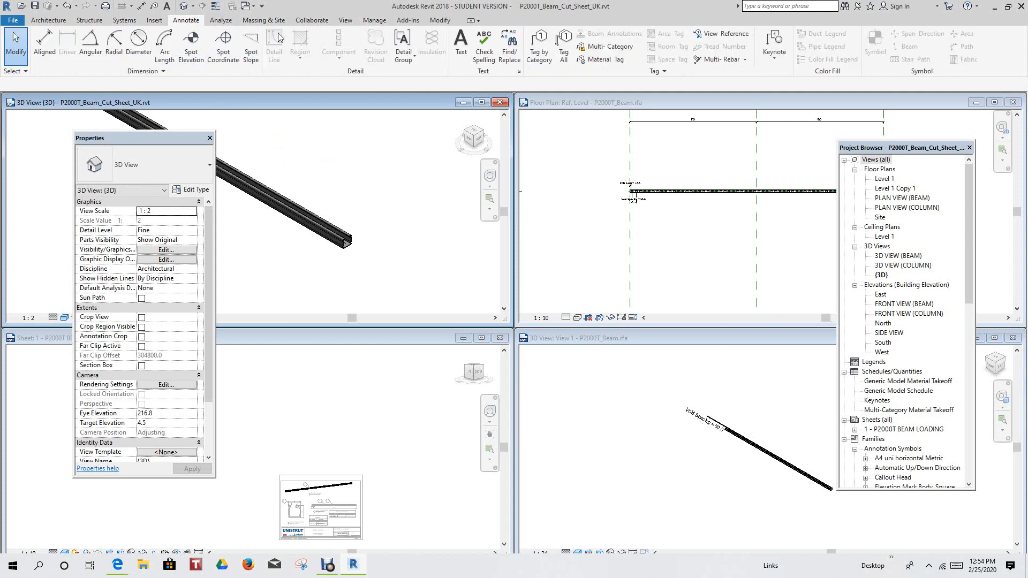
left_click(47, 21)
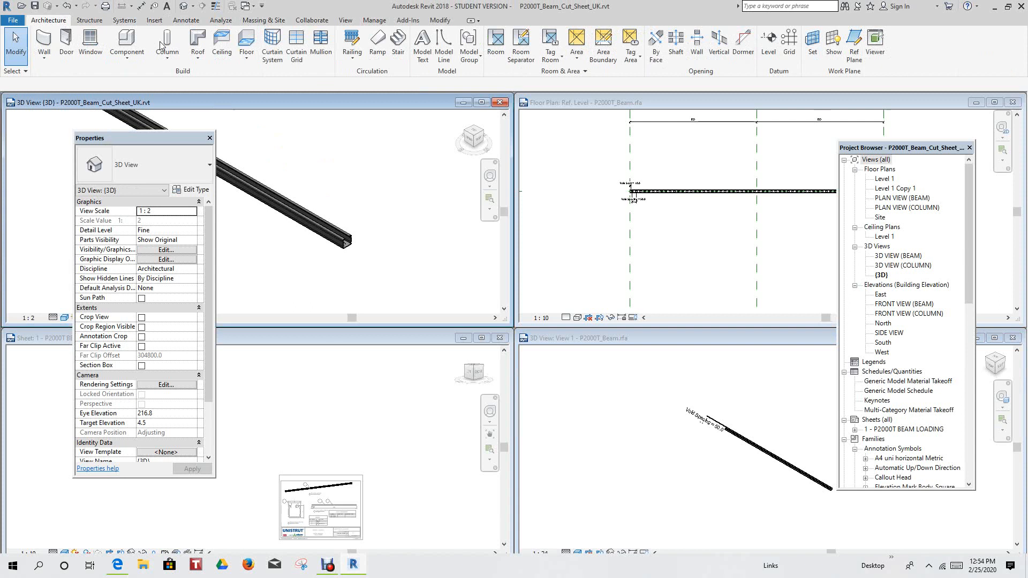
left_click(446, 50)
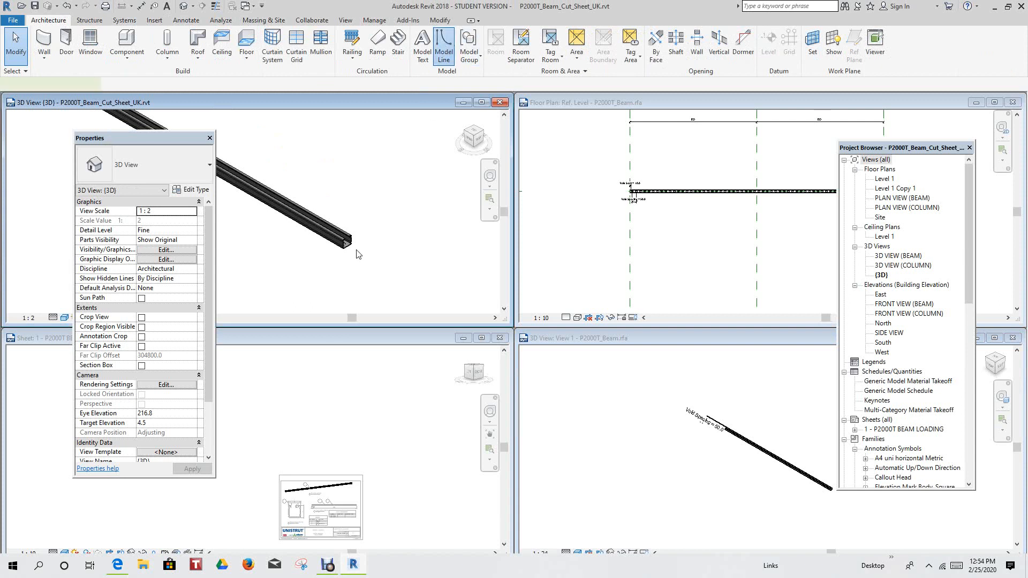
scroll(352, 251, "up", 4)
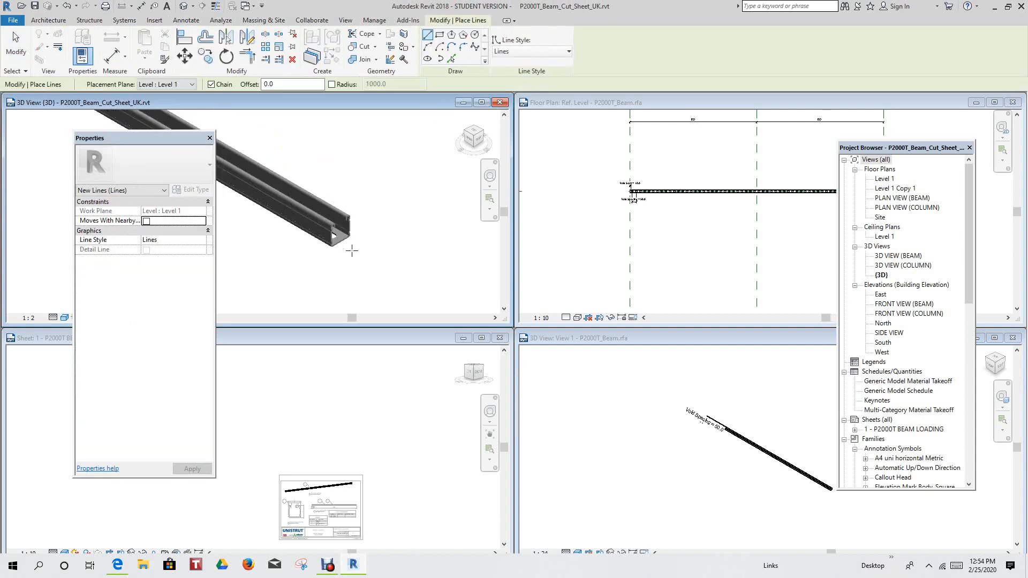
left_click(338, 241)
left_click(421, 289)
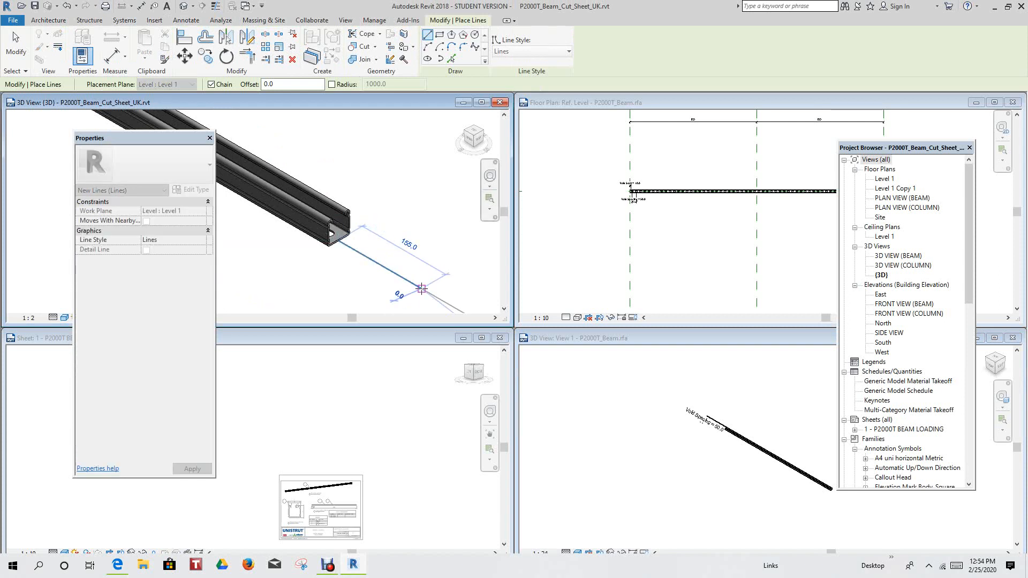
key("Escape")
scroll(389, 202, "down", 3)
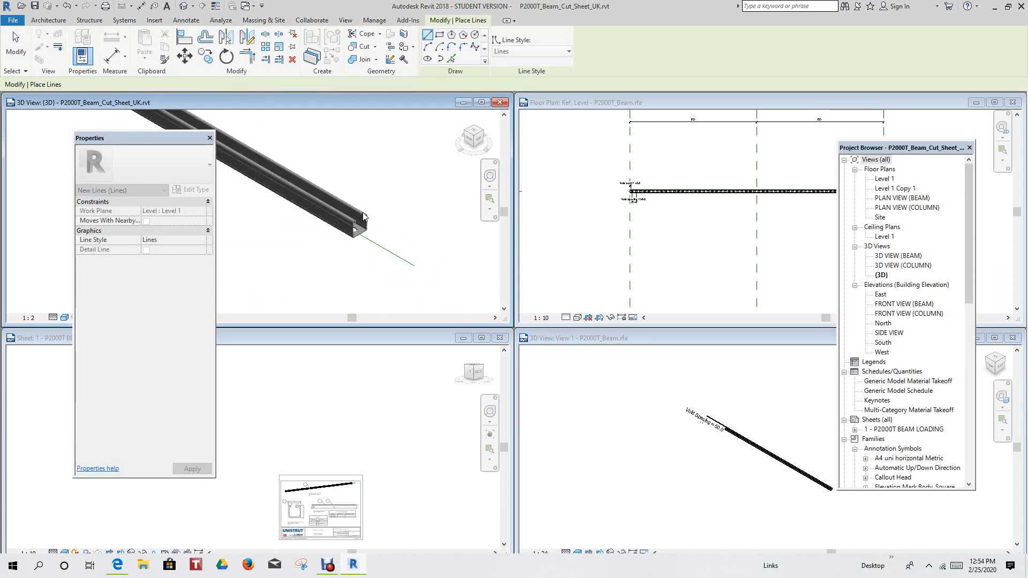
key("Escape")
key("Escape")
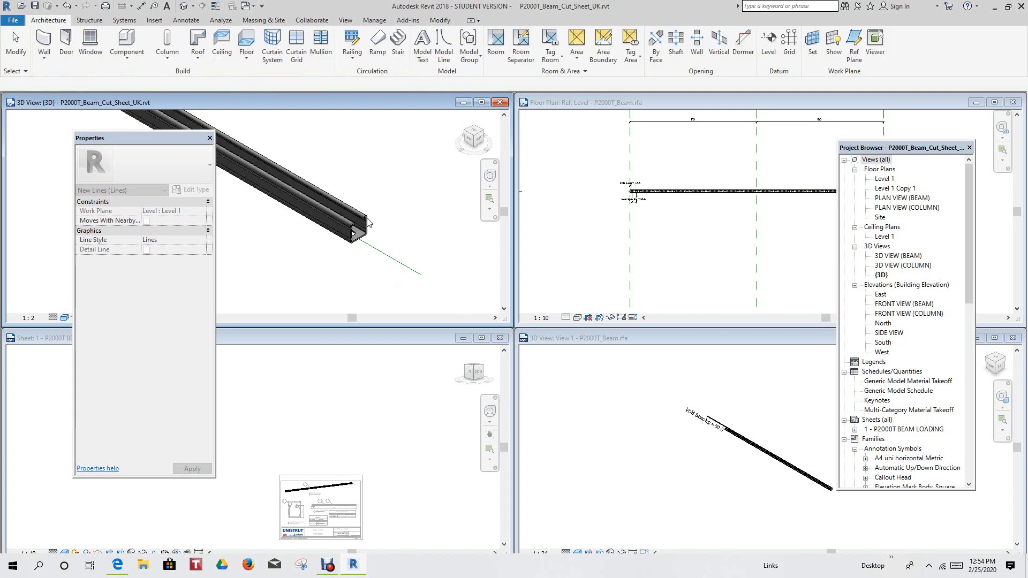
Delete the beam that the model line starts from, keeping the line as a position marker
left_click(364, 218)
key("Delete")
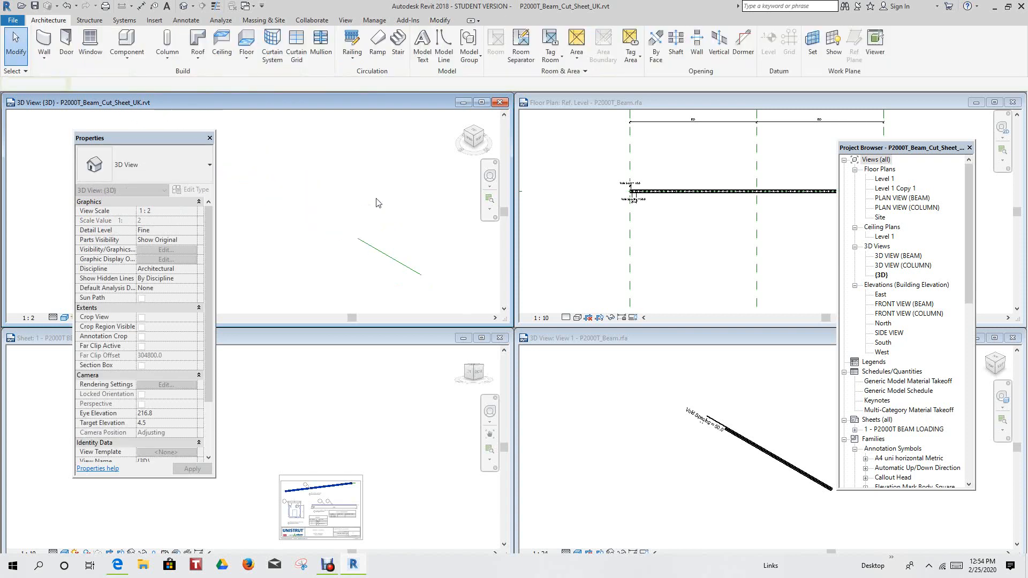
middle_click_drag(390, 209, 374, 240)
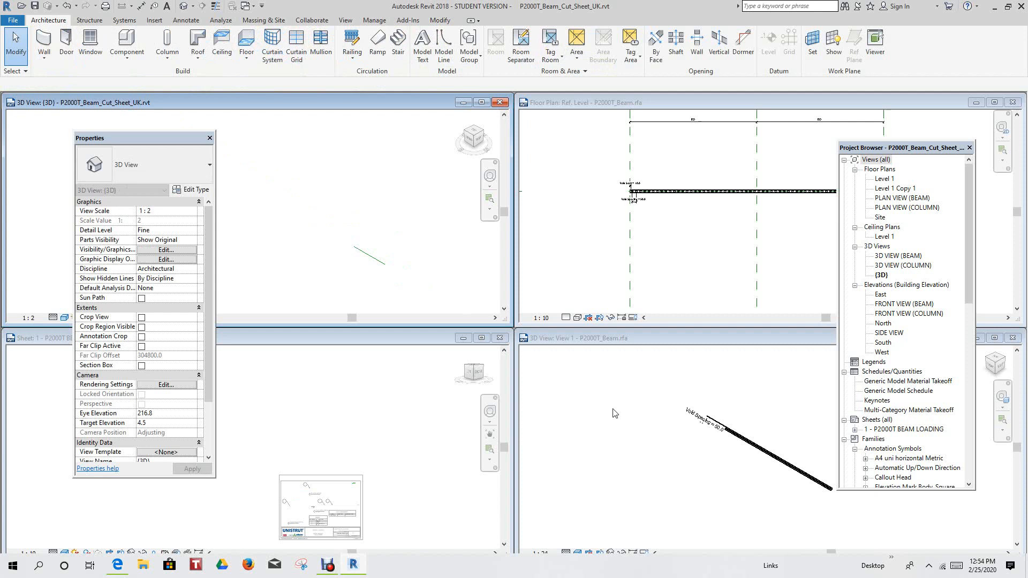
Load the revised P2000T_Beam family into the P2000T_Beam_Cut_Sheet_UK project
left_click(627, 433)
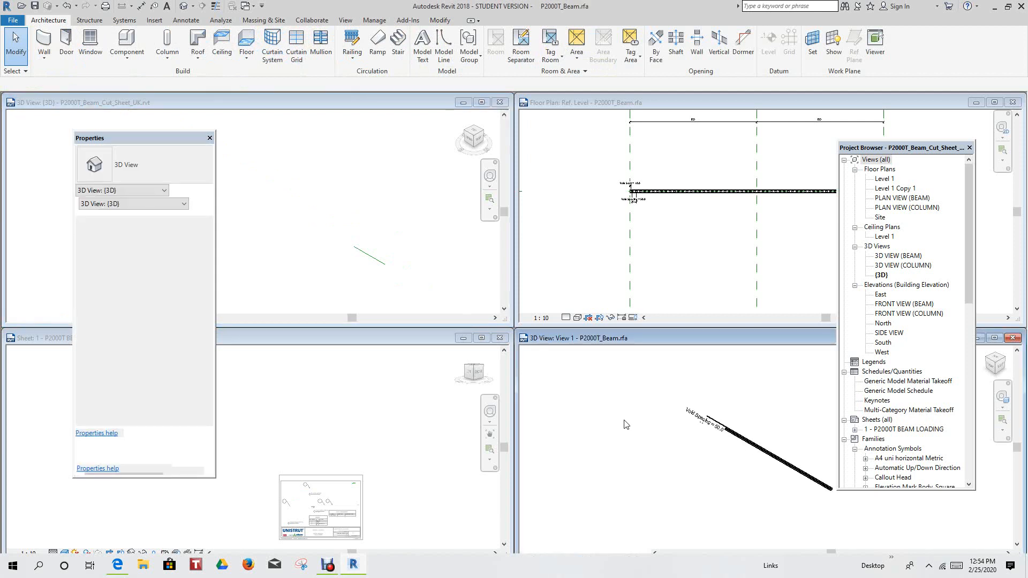
left_click(689, 277)
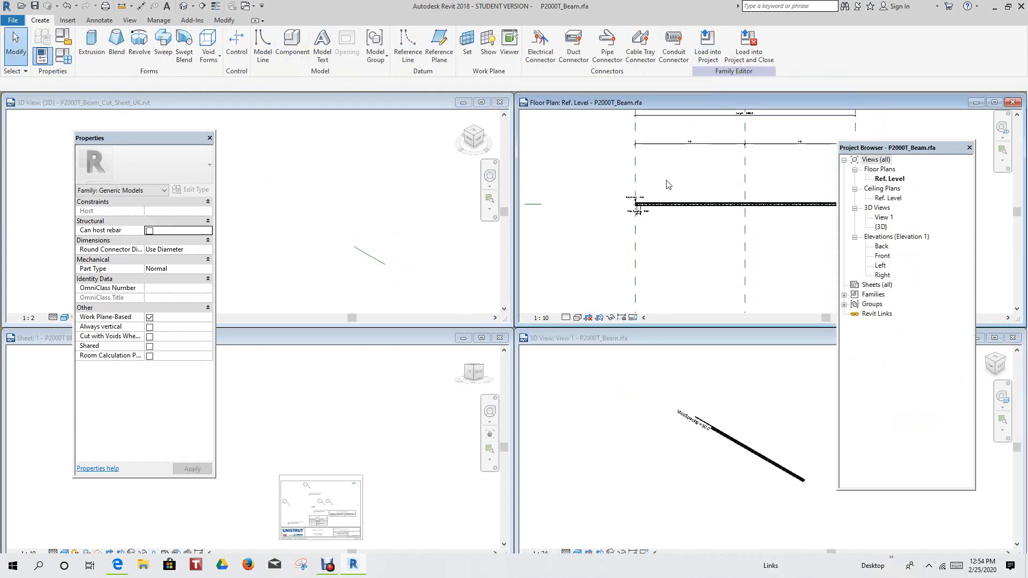
left_click(710, 47)
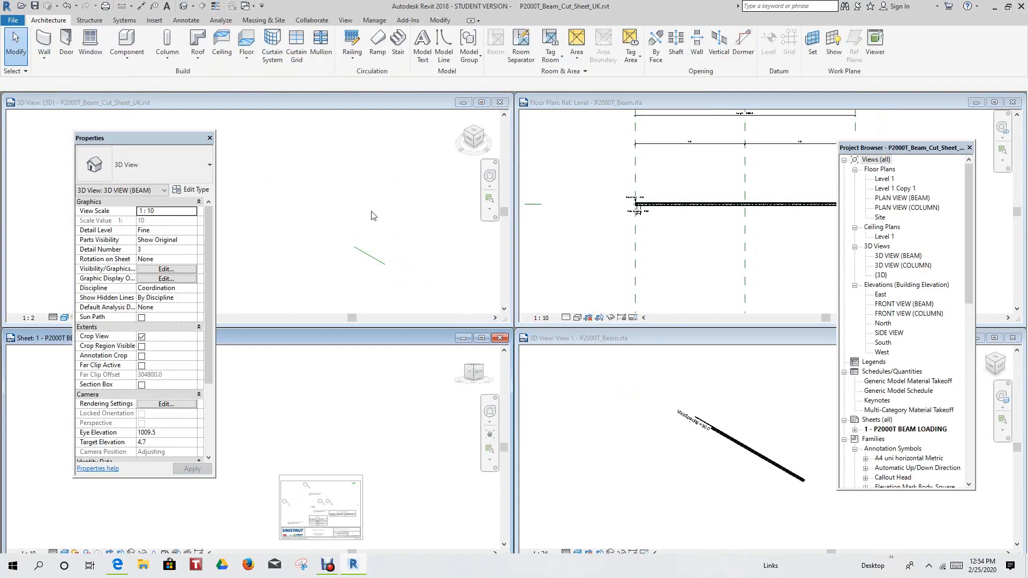
Place a P2000T_Beam component of type P2000TX3_HG on the Level 1 work plane, beside the marker line in the 3D view
left_click(122, 56)
left_click(143, 78)
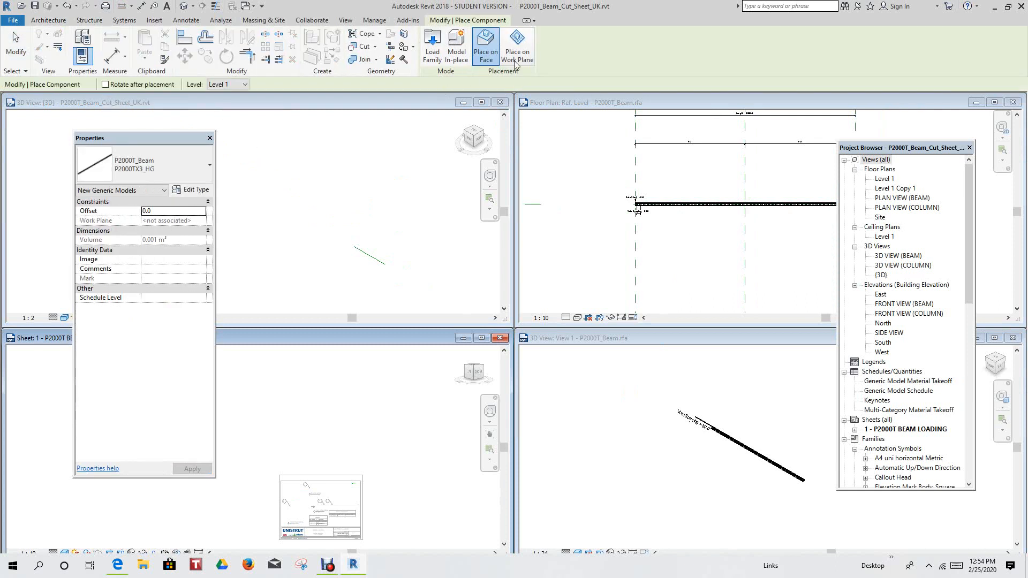
left_click(518, 47)
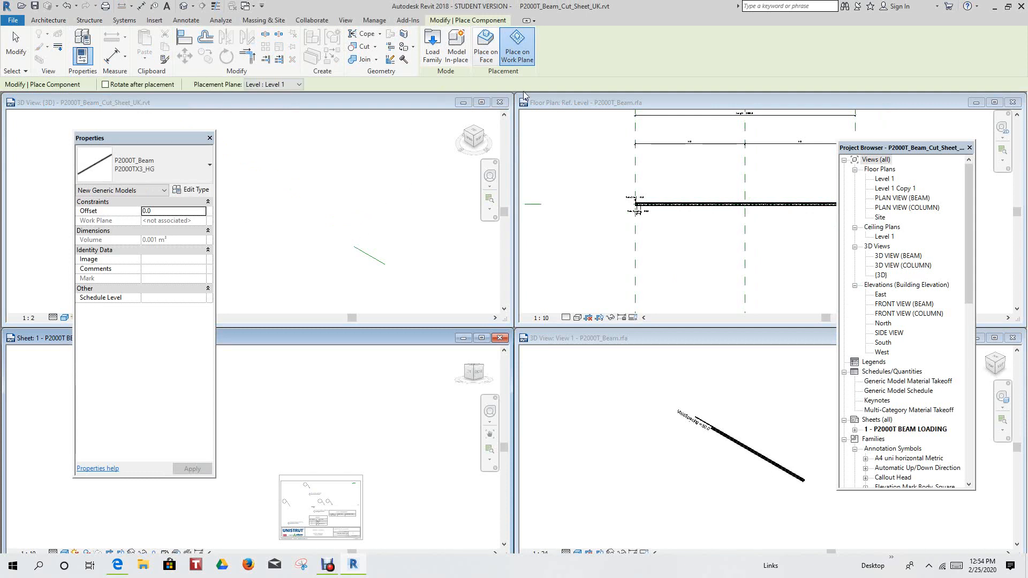
left_click(360, 238)
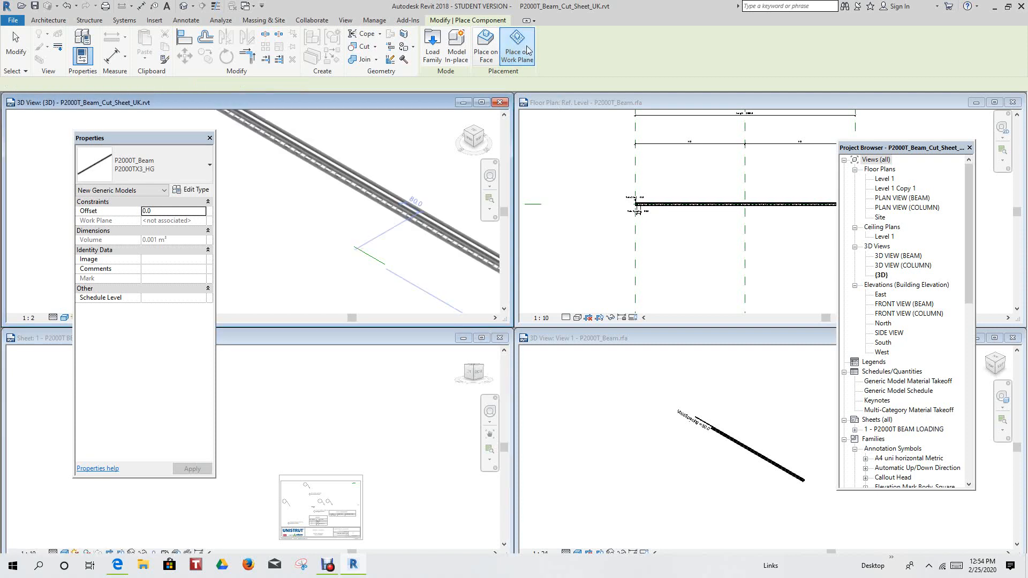
scroll(356, 188, "down", 5)
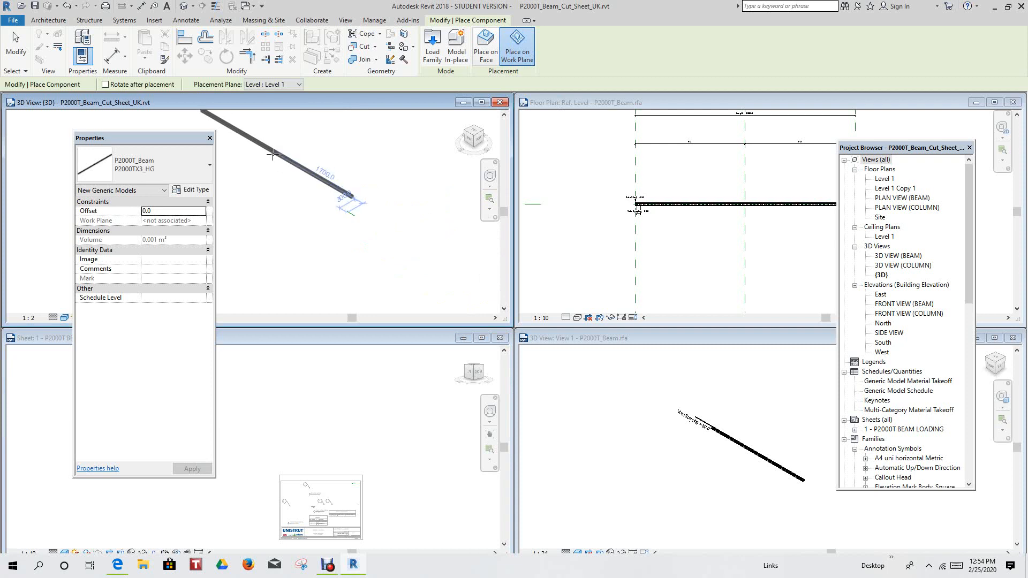
scroll(279, 177, "up", 1)
scroll(279, 177, "up", 1)
left_click(279, 177)
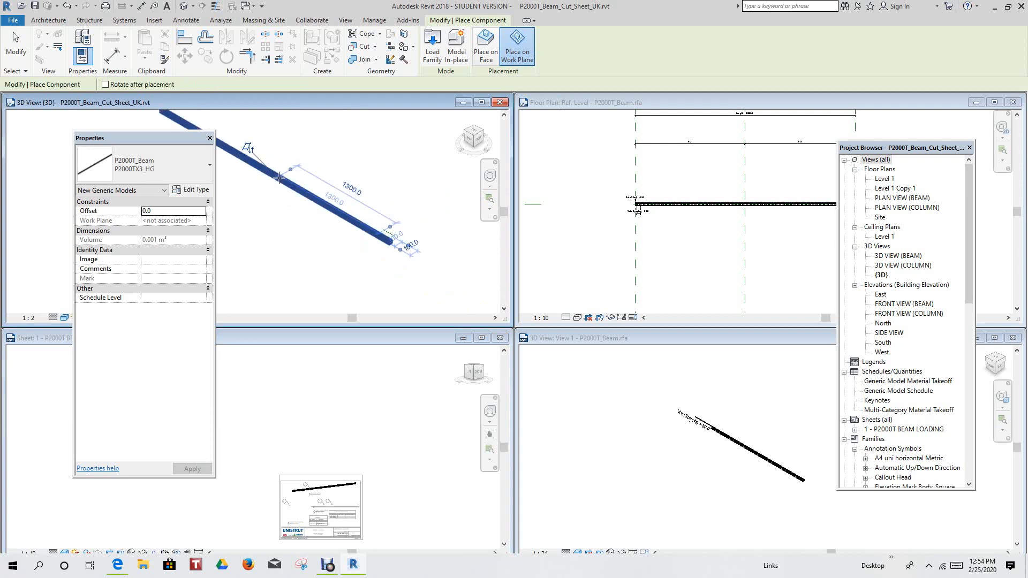
key("Escape")
key("Escape")
Move the new beam so that its near end meets the start of the marker line
scroll(388, 243, "up", 1)
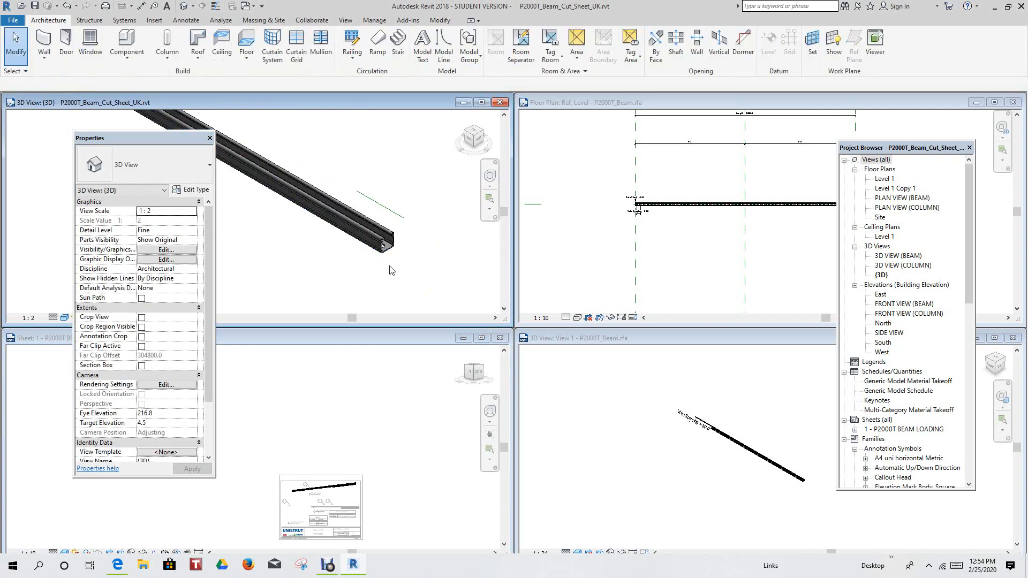
left_click_drag(381, 244, 353, 190)
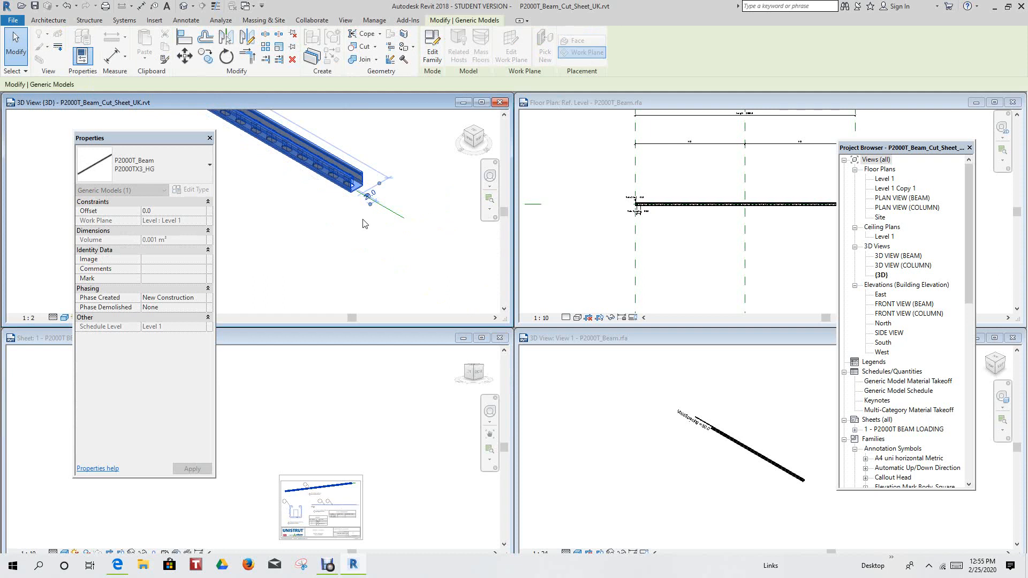
left_click(361, 216)
Examine the beam's near end up close to check its alignment with the marker line
scroll(321, 469, "up", 2)
scroll(321, 463, "down", 2)
scroll(344, 304, "down", 3)
middle_click_drag(365, 244, 358, 281)
scroll(356, 280, "up", 5)
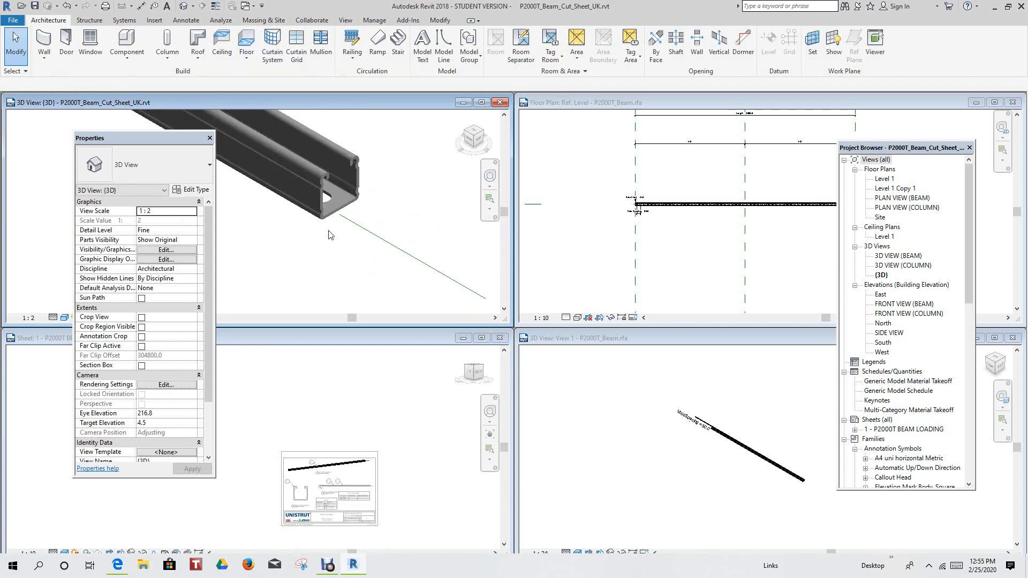
left_click(331, 217)
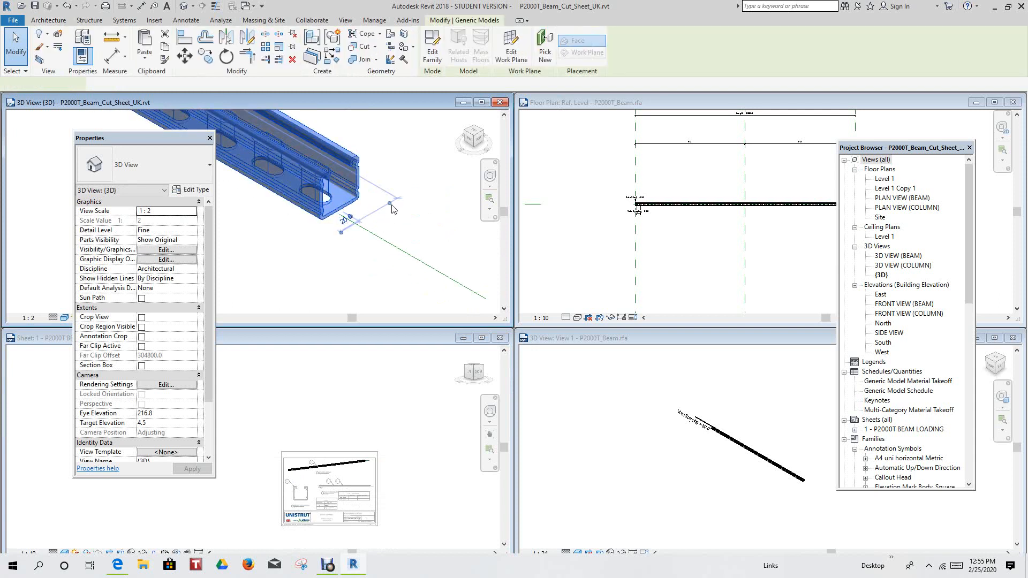
key("Escape")
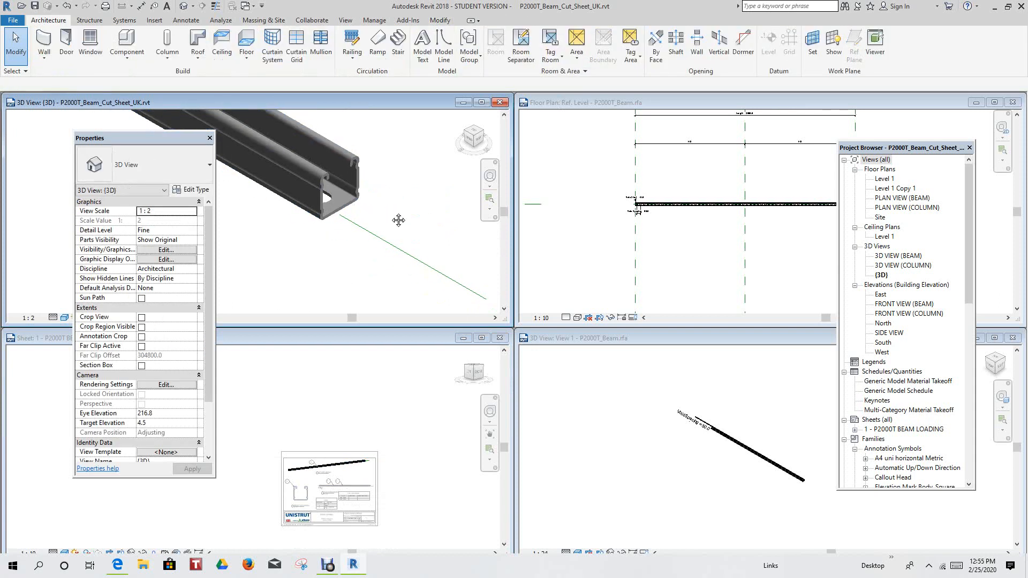
middle_click_drag(374, 215, 355, 248)
scroll(357, 251, "up", 1)
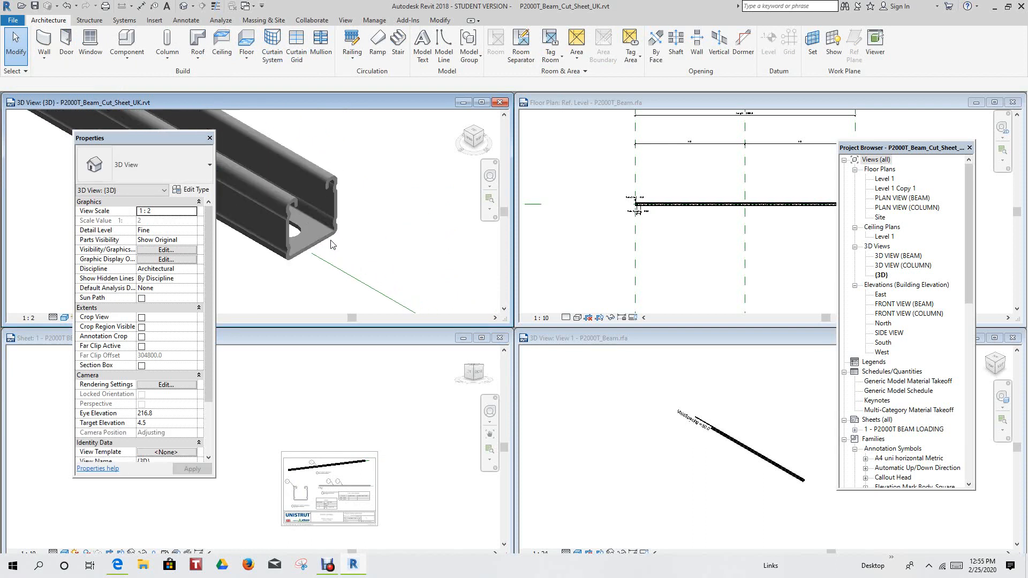
left_click(378, 241)
key("Escape")
scroll(389, 197, "down", 3)
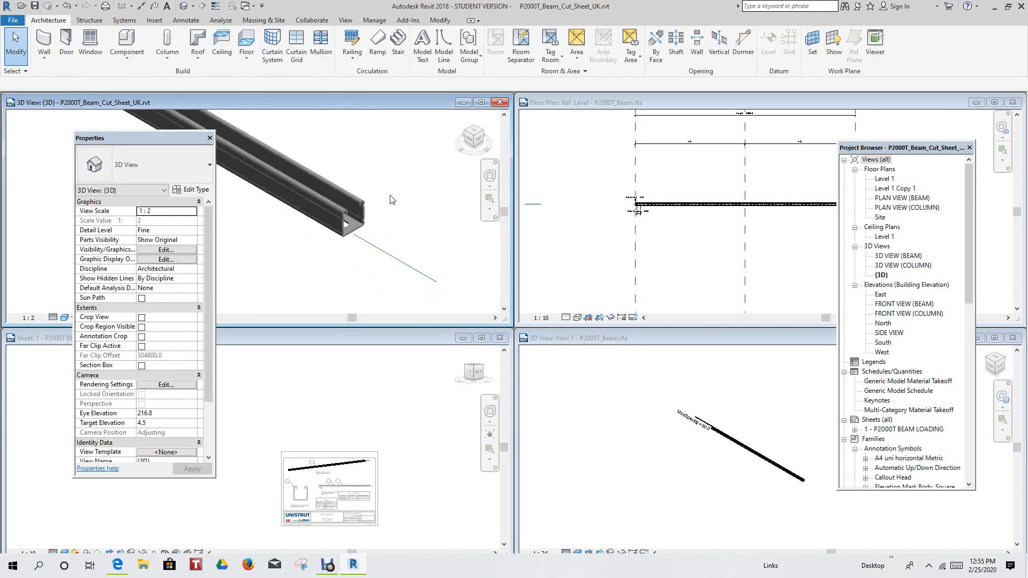
middle_click_drag(394, 211, 367, 236)
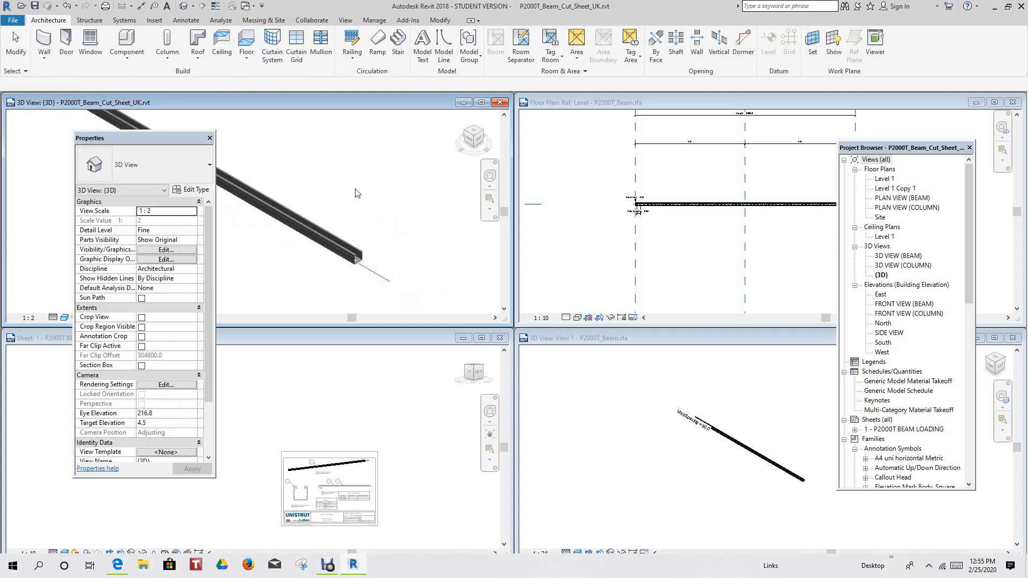
scroll(357, 194, "down", 2)
middle_click_drag(355, 200, 339, 248)
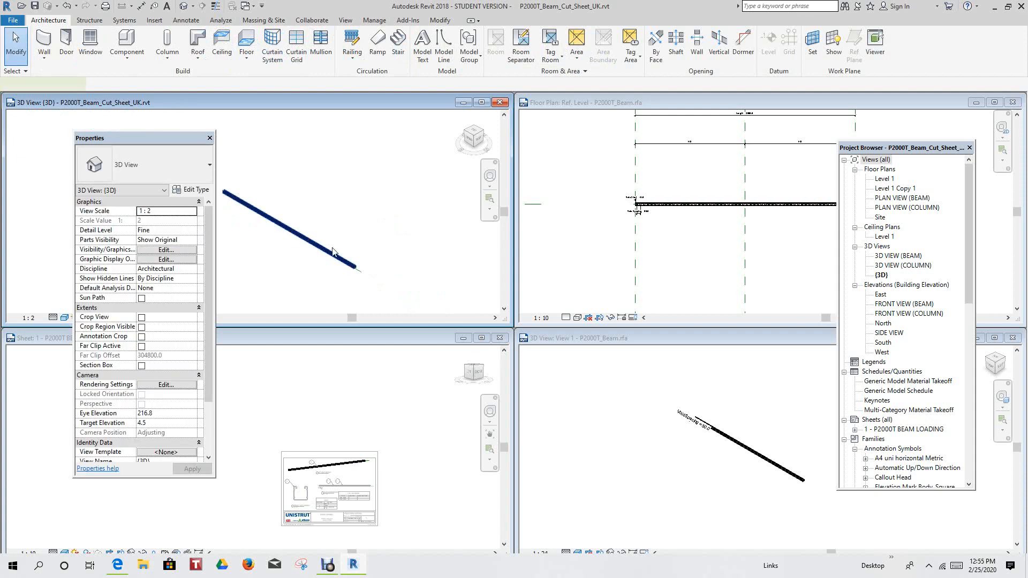
Copy the P2000TX3_HG beam to a spare location about 7500 mm from the original in the 3D view
left_click(327, 253)
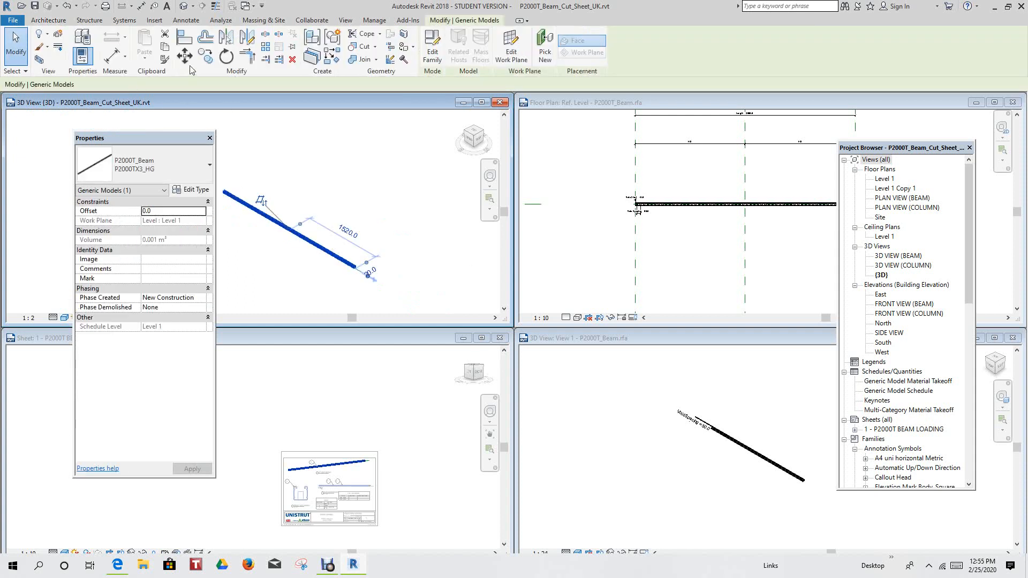
left_click(310, 186)
middle_click_drag(311, 158, 326, 243)
scroll(325, 242, "down", 1)
scroll(314, 153, "down", 3)
middle_click_drag(311, 151, 332, 208)
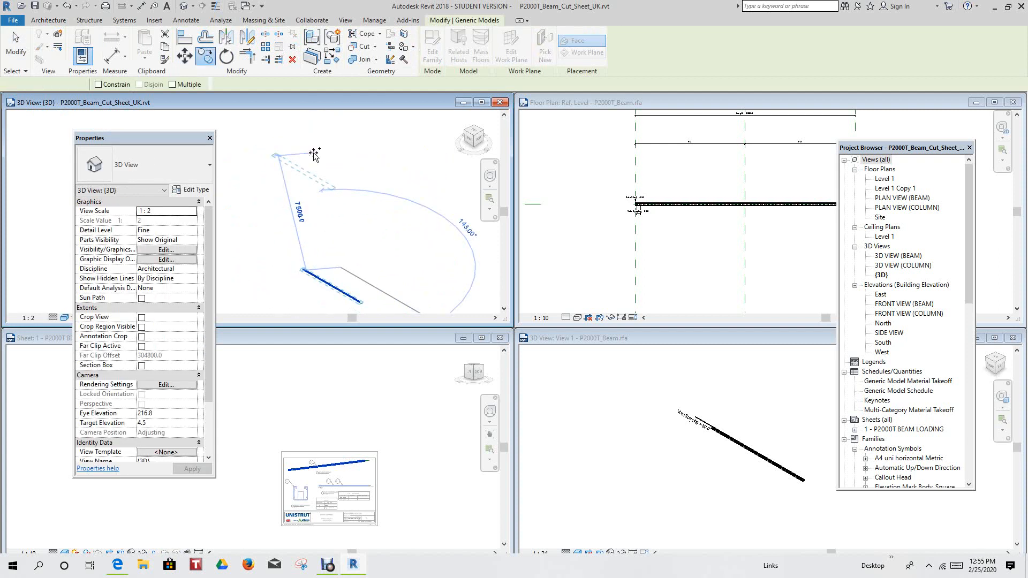
left_click(314, 154)
key("Escape")
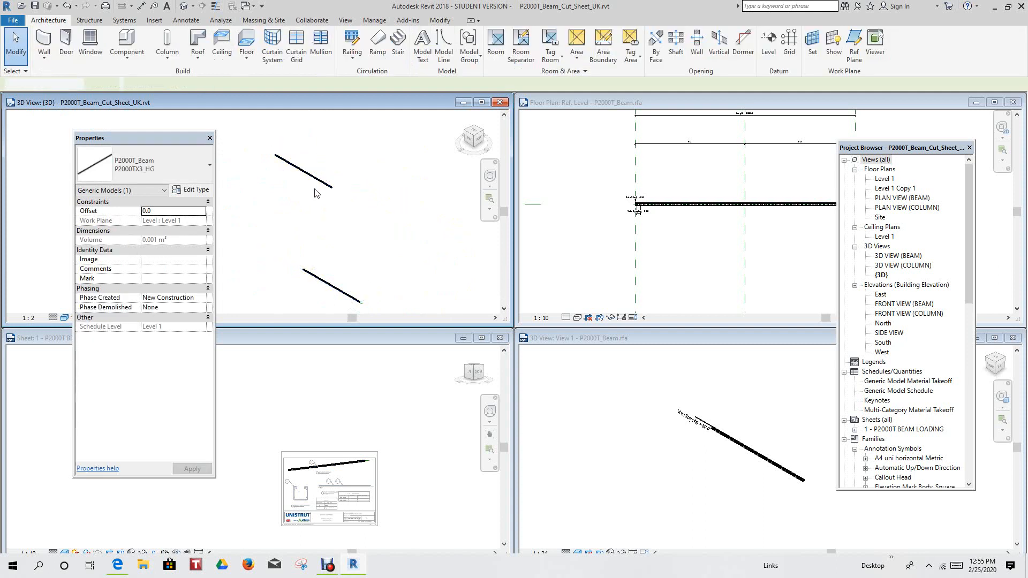
Check the available types for the copied beam, keeping its current type and leaving the copy selected
left_click(318, 185)
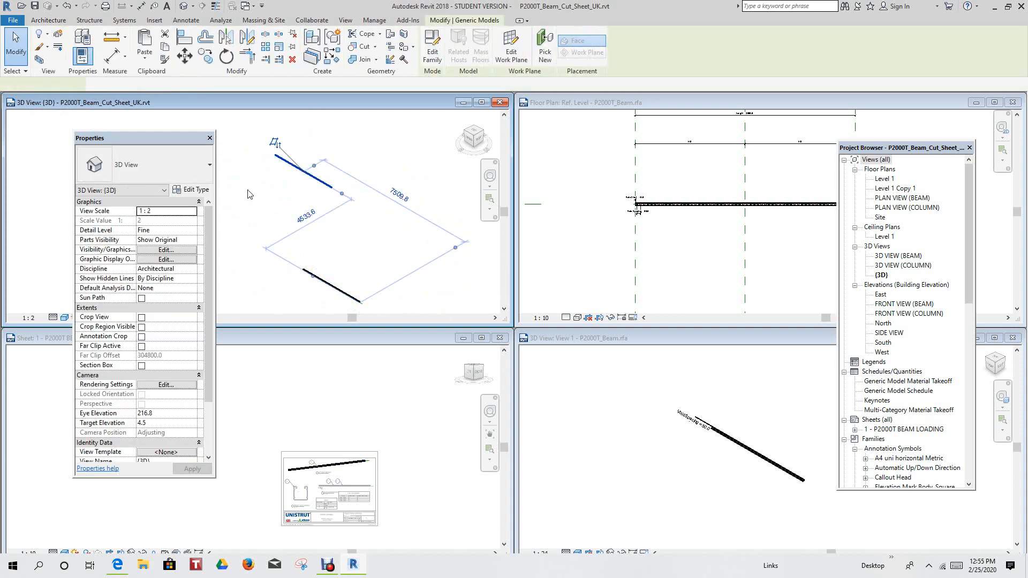
left_click(209, 167)
left_click(210, 167)
left_click(313, 189)
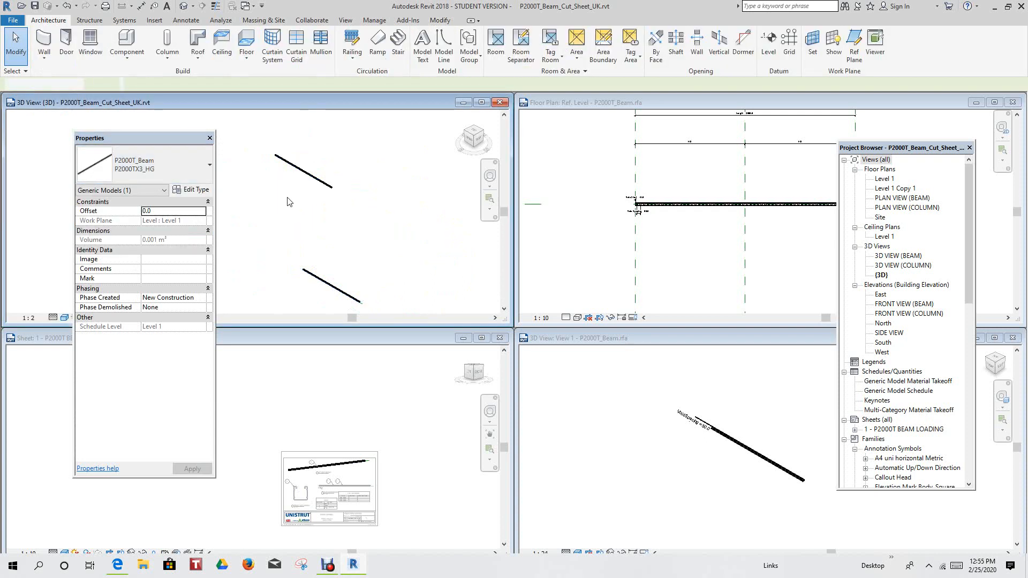
left_click(318, 184)
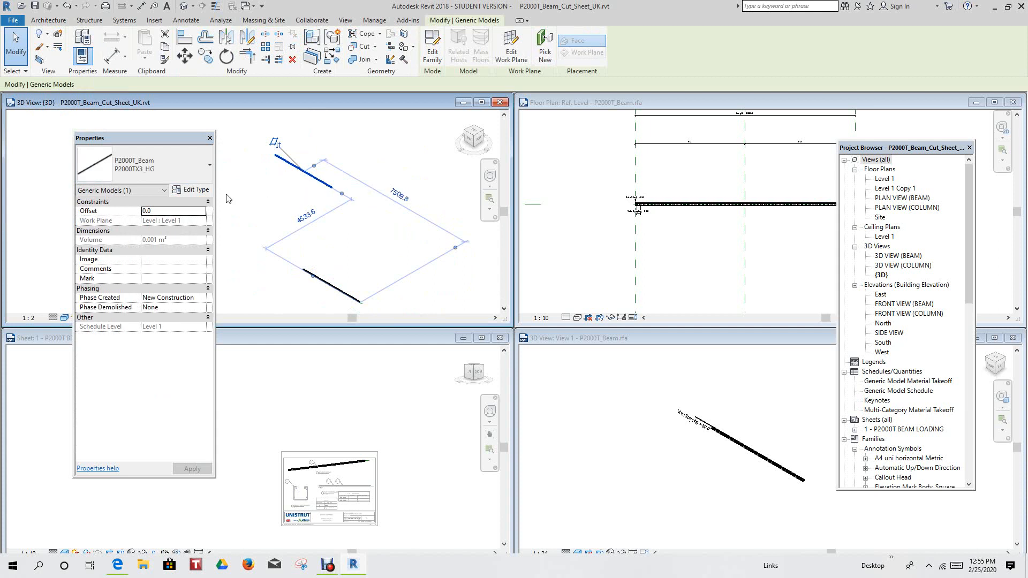
Inspect the type properties of the P2000TX3_HG beam in the 3D view, checking its family and type selections, and close without changes
left_click(256, 198)
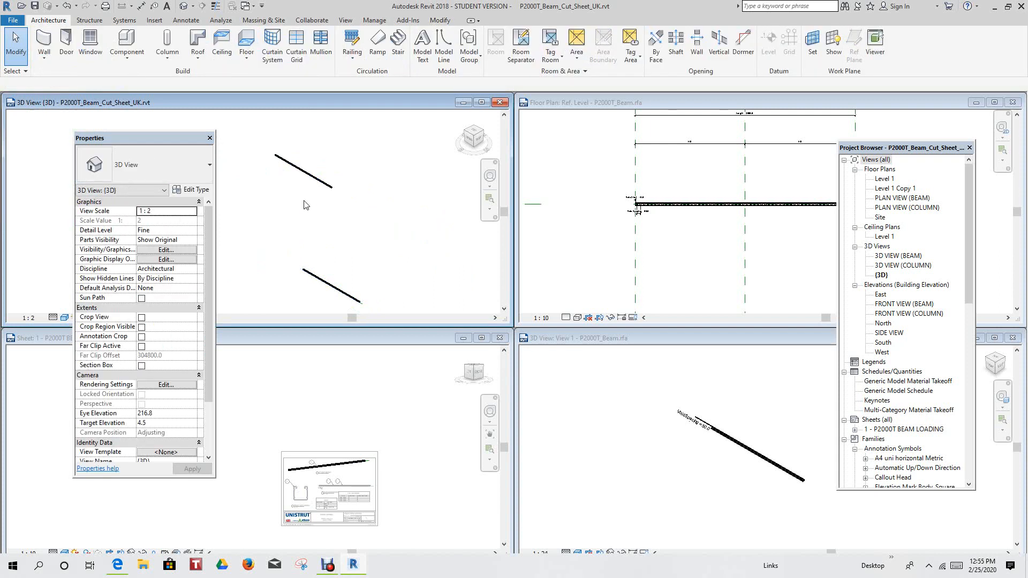
left_click(326, 187)
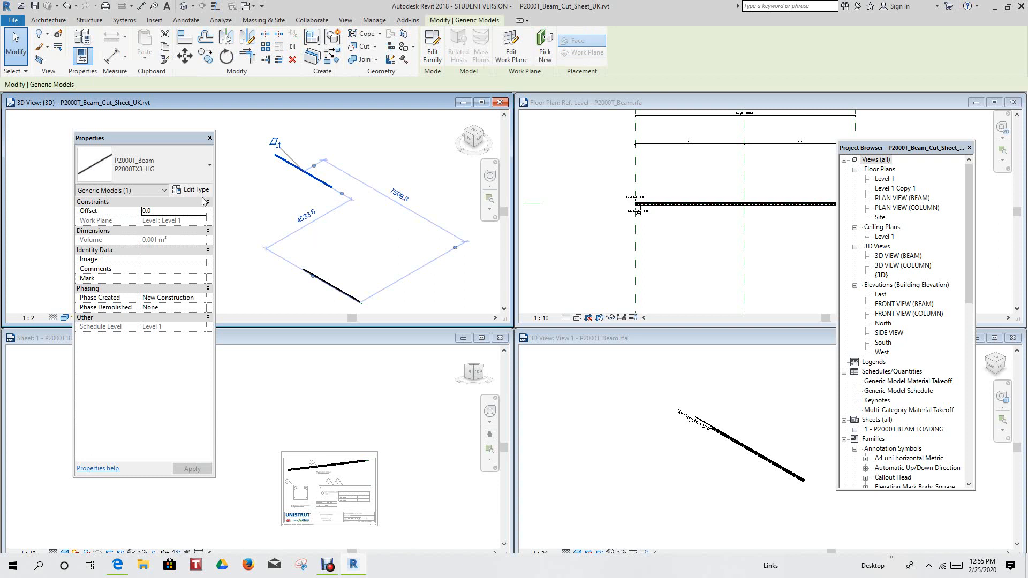
left_click(196, 190)
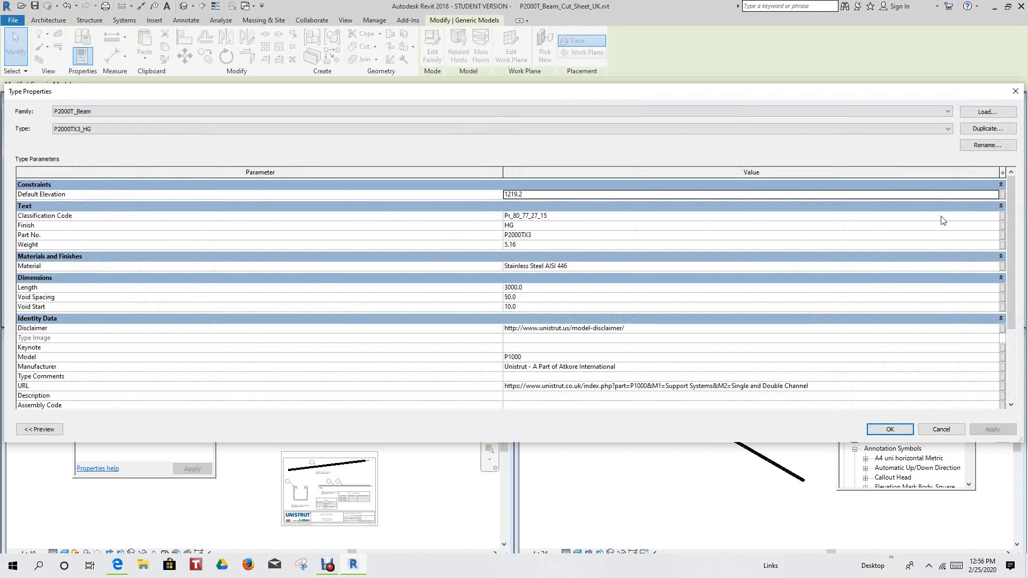
left_click(949, 129)
left_click(949, 133)
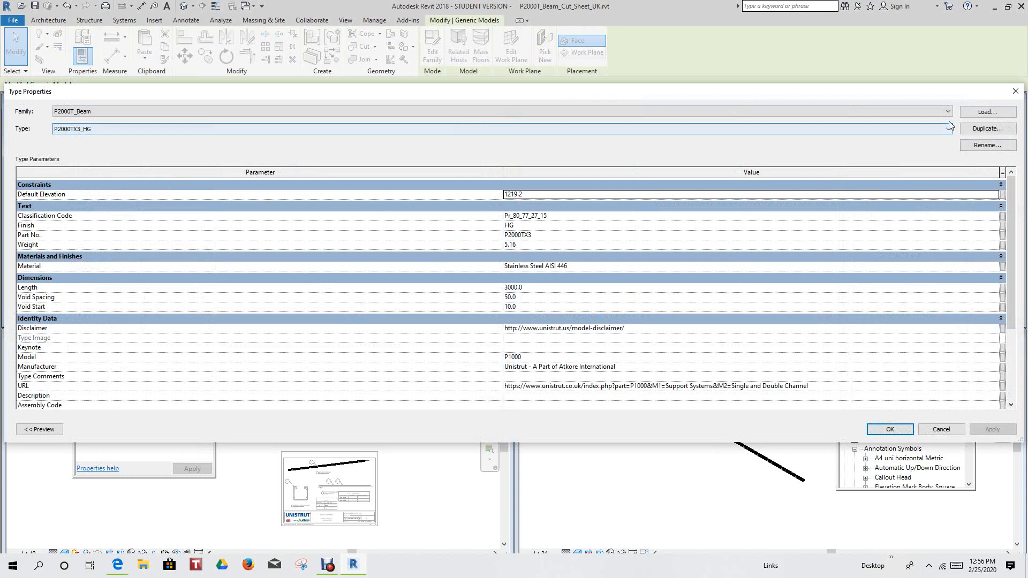
left_click(949, 111)
left_click(948, 119)
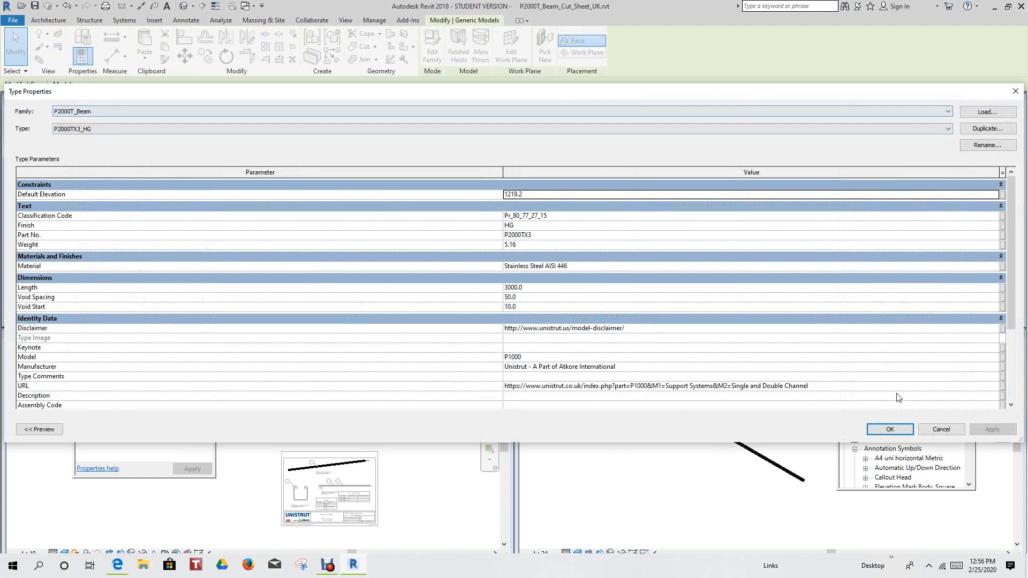
left_click(941, 429)
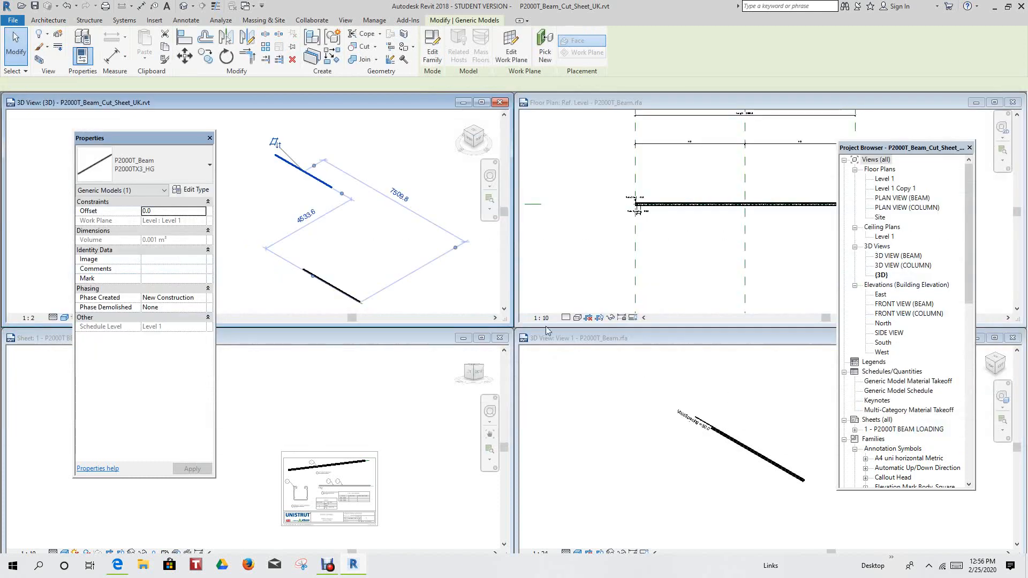
Switch to the P2000T_Beam family's Ref. Level plan and examine the types defined in Family Types, leaving them unchanged
scroll(467, 255, "down", 2)
scroll(540, 270, "down", 1)
left_click(666, 264)
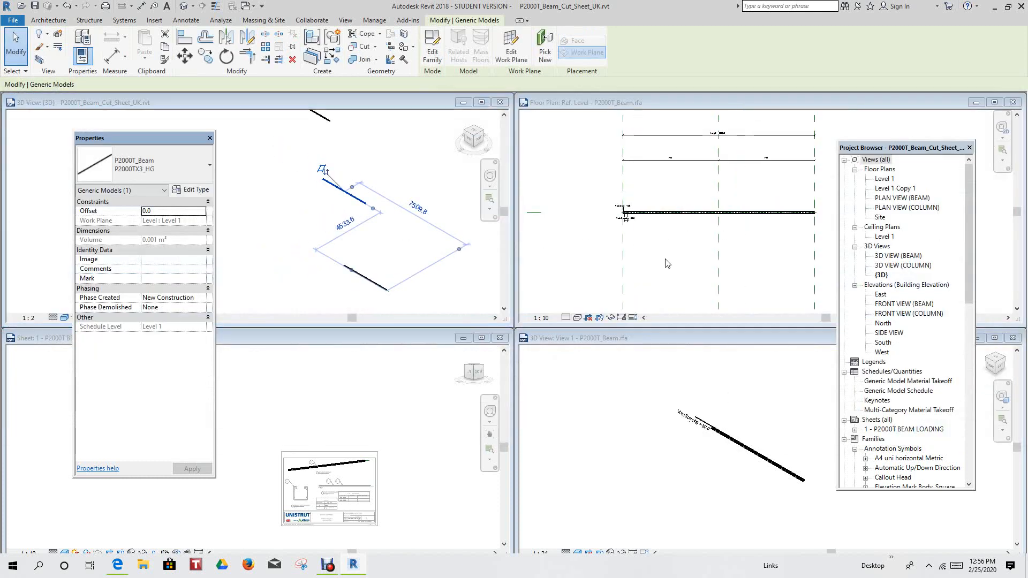
left_click(667, 264)
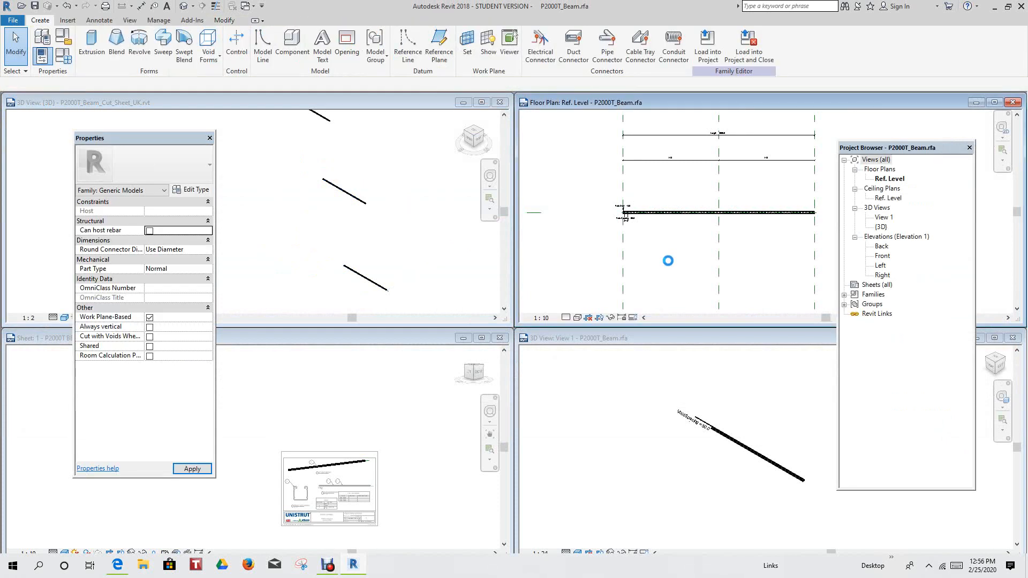
left_click(66, 56)
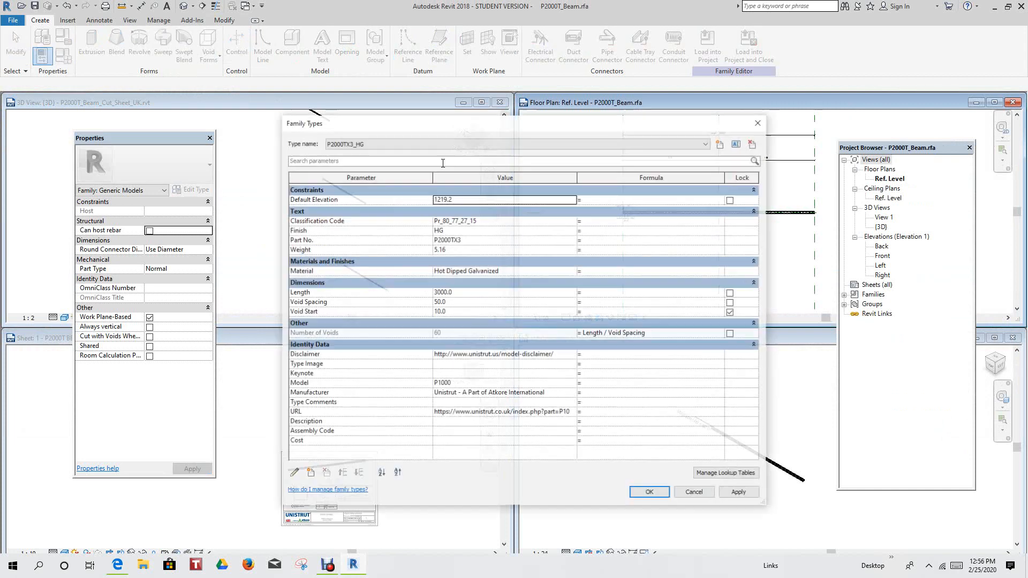
left_click(707, 144)
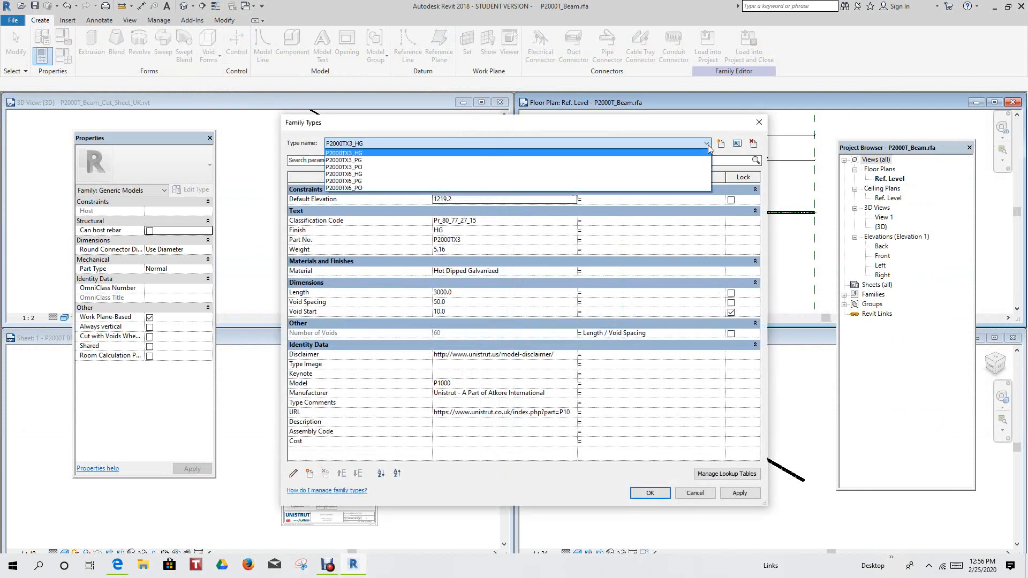
left_click(709, 146)
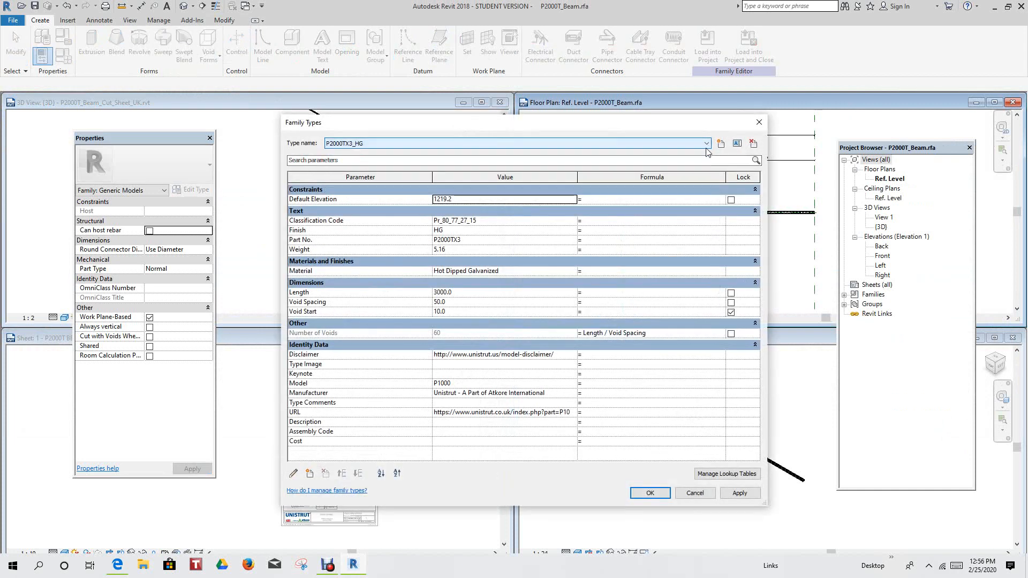
left_click(695, 496)
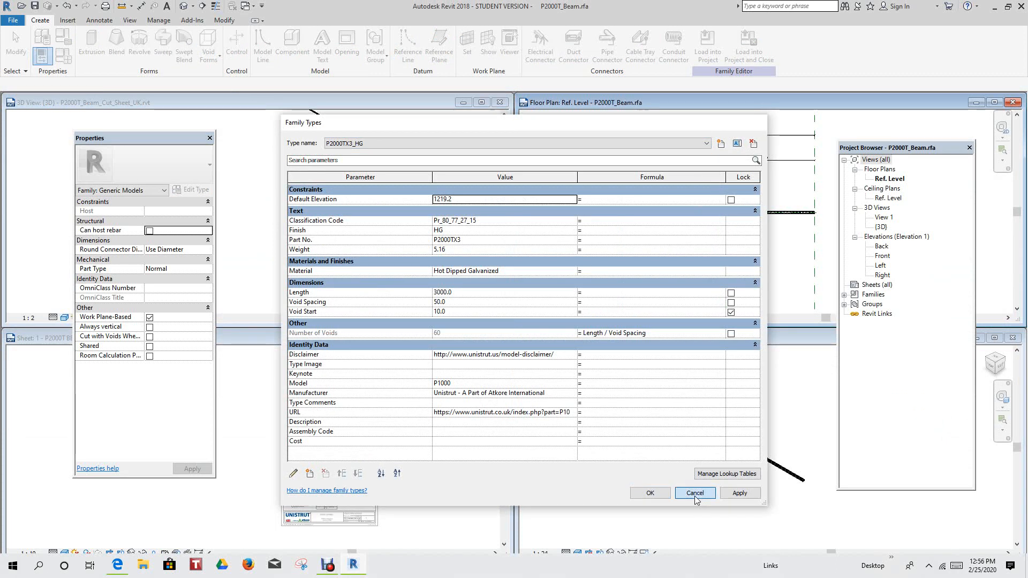
Delete all three P2000T_Beam instances from the {3D} view of the P2000T_Beam_Cut_Sheet_UK project
left_click(381, 259)
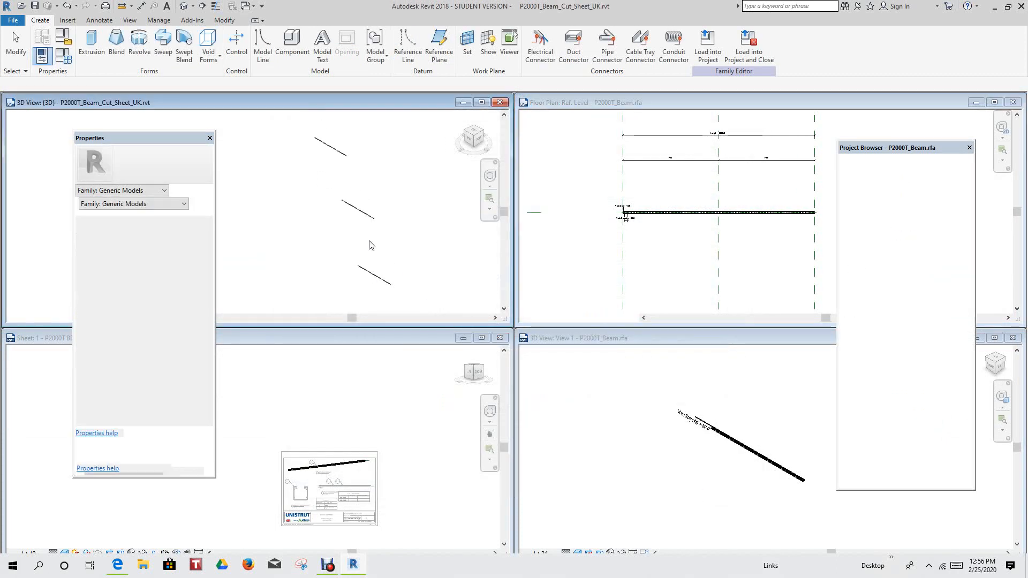
scroll(374, 249, "up", 1)
scroll(375, 251, "down", 2)
scroll(370, 271, "up", 3)
scroll(397, 280, "up", 4)
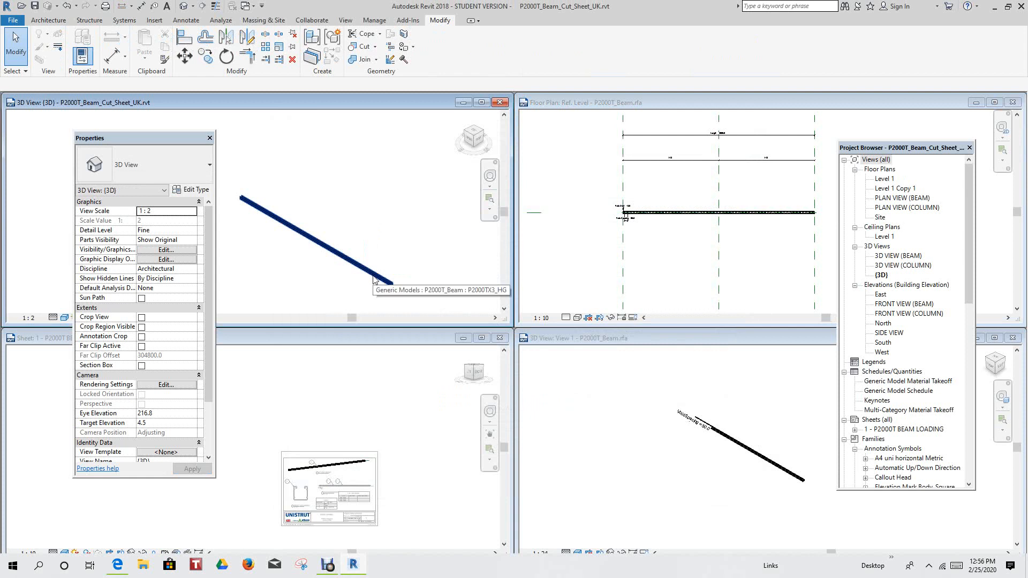
scroll(366, 256, "up", 3)
scroll(365, 256, "down", 3)
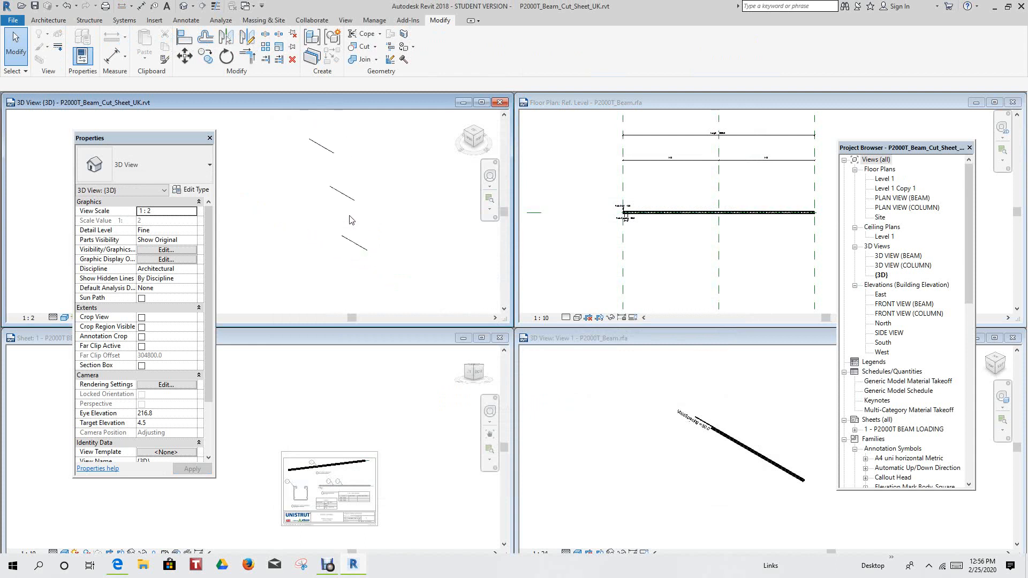
left_click_drag(294, 132, 368, 257)
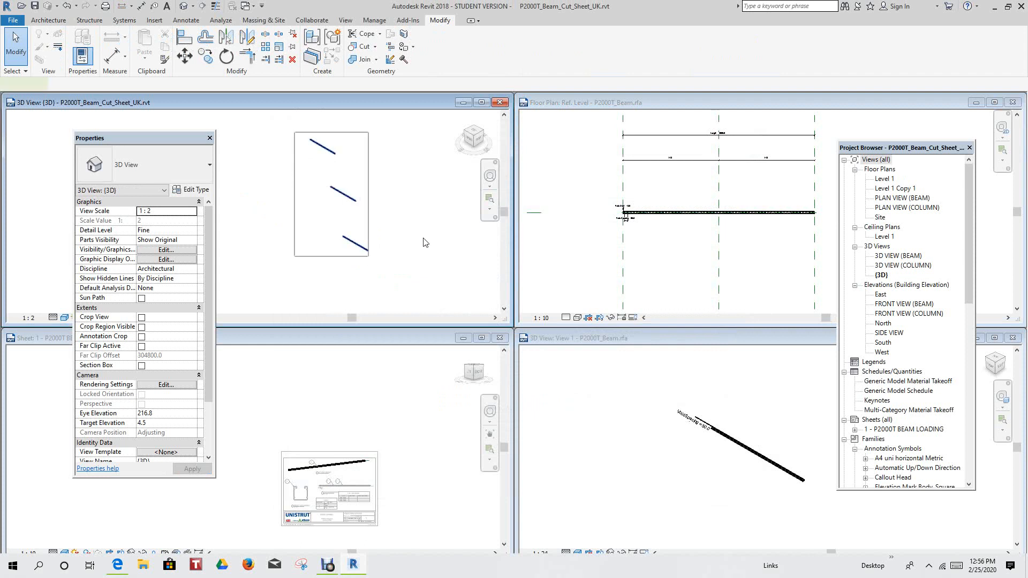
left_click(292, 60)
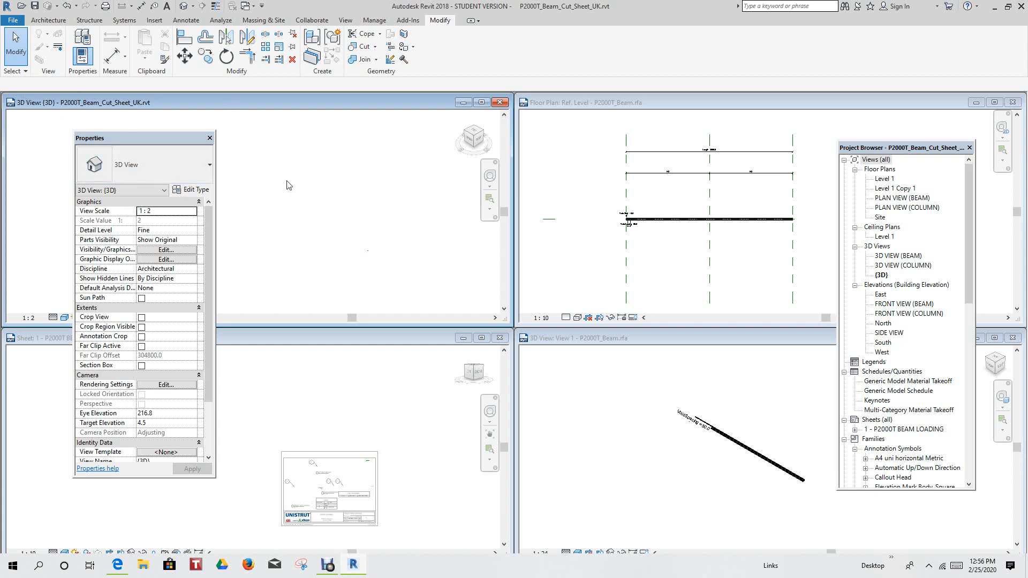
Purge all the checked unused items, including the Generic Models family, from the project
left_click(374, 21)
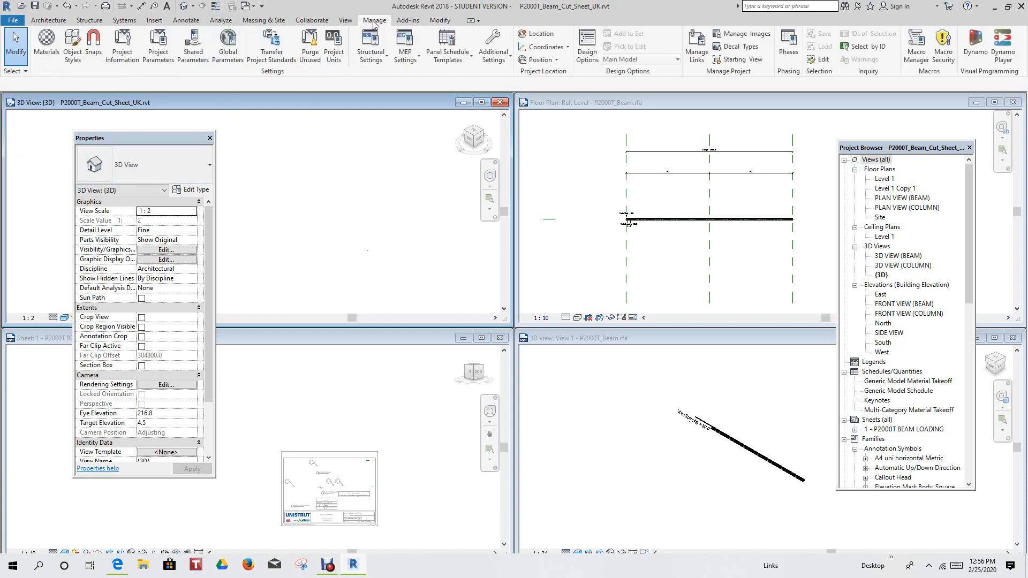
left_click(311, 47)
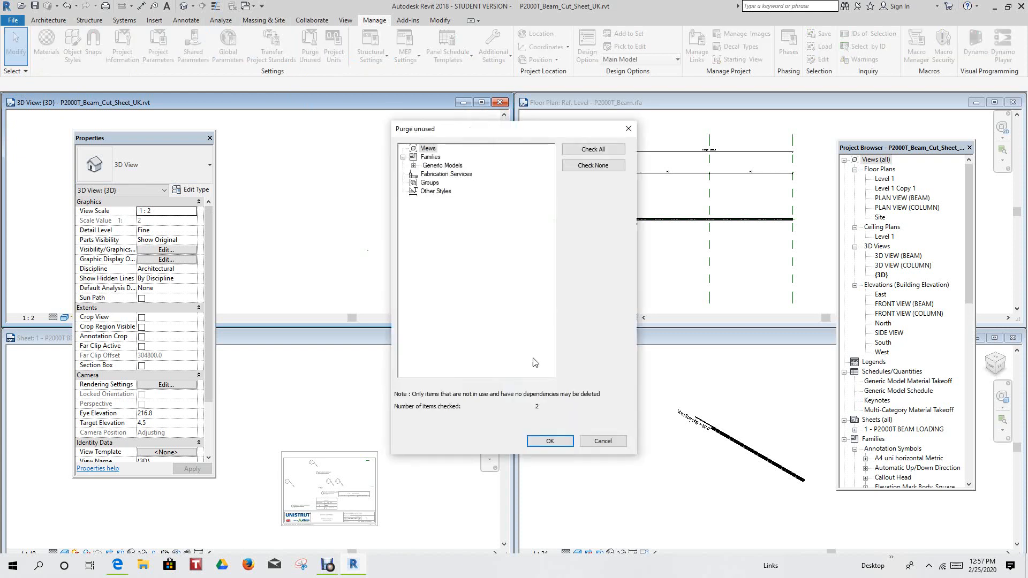
left_click(552, 442)
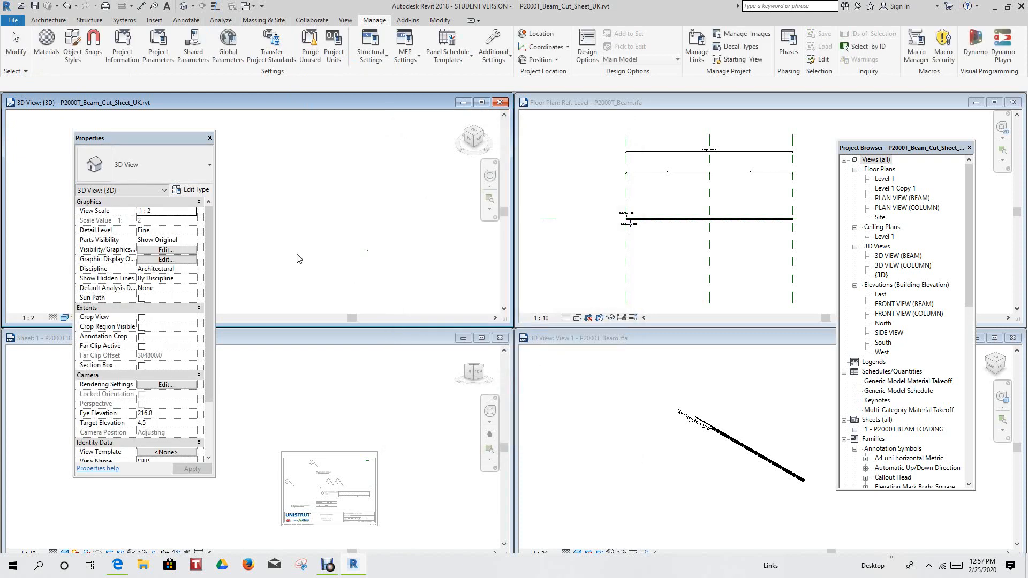
Load the P2000T_Beam family from its Ref. Level plan into the P2000T_Beam_Cut_Sheet_UK project
middle_click(329, 237)
middle_click(329, 237)
scroll(342, 220, "down", 4)
middle_click_drag(349, 223, 356, 240)
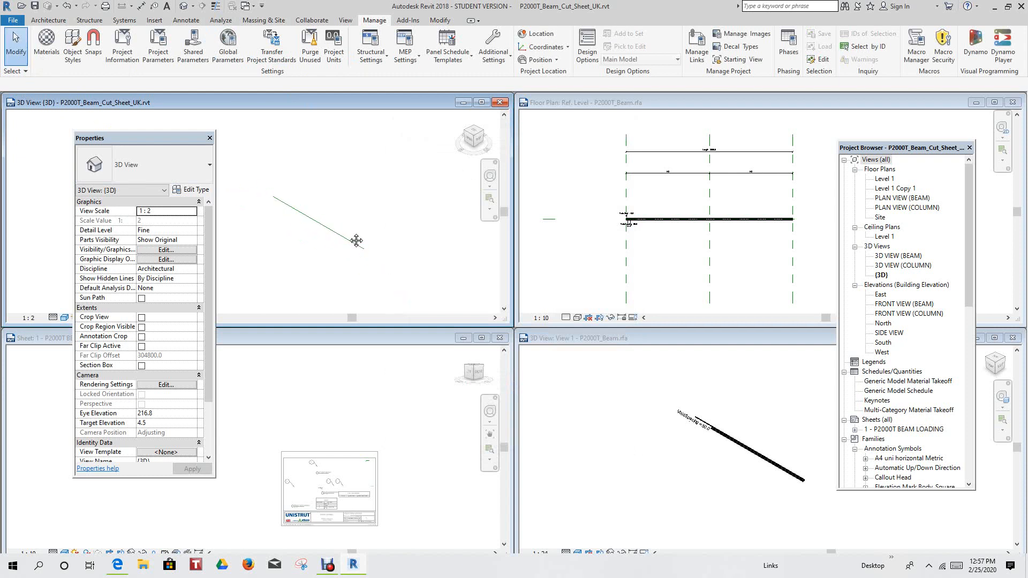
left_click(597, 266)
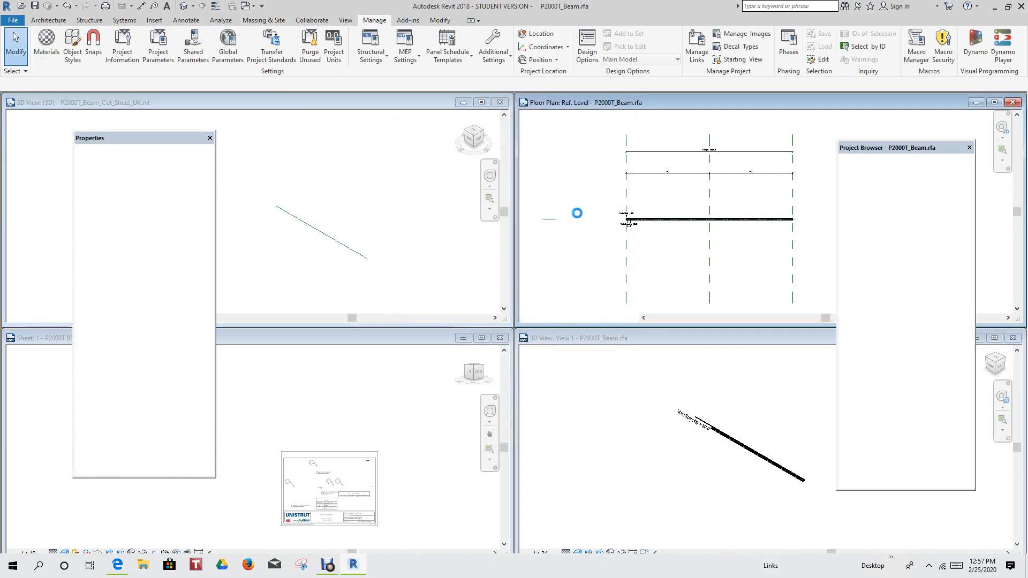
scroll(556, 225, "up", 3)
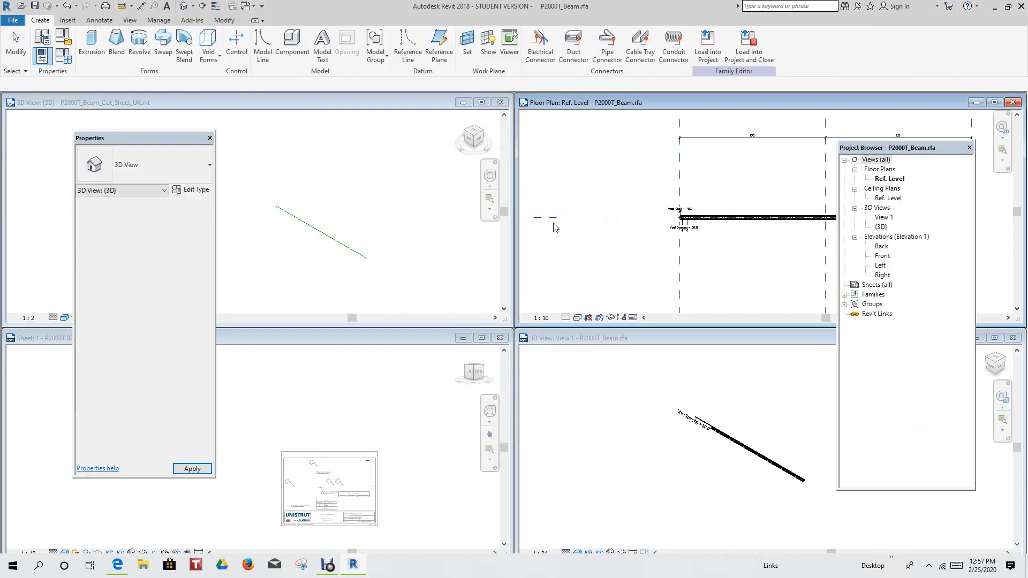
scroll(555, 229, "up", 2)
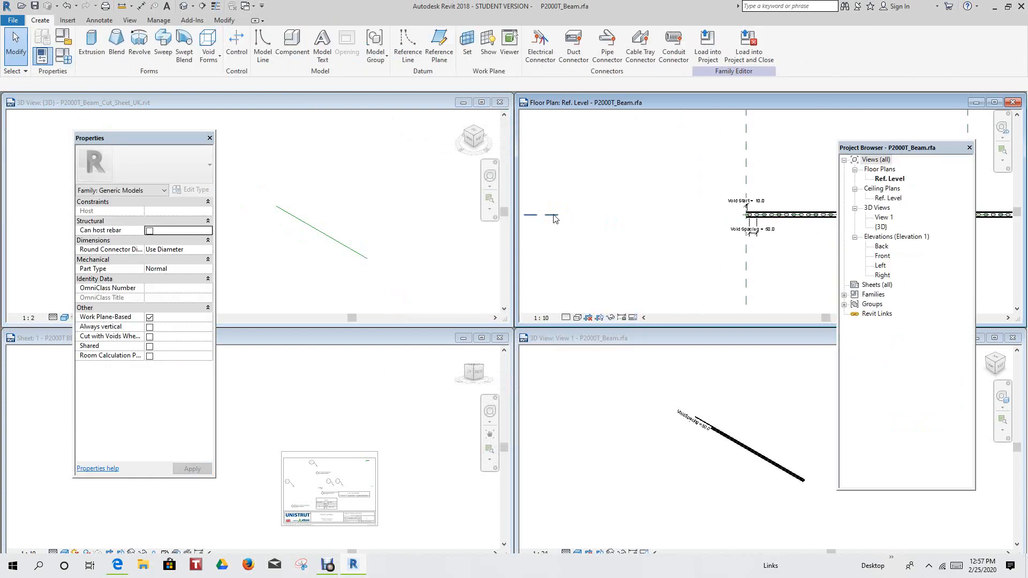
scroll(557, 222, "down", 4)
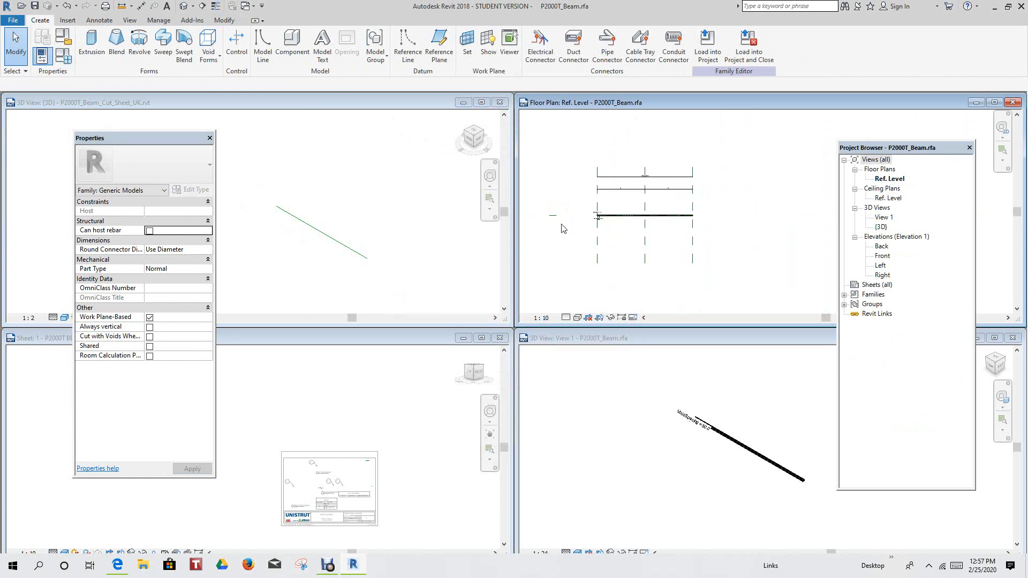
scroll(621, 236, "up", 1)
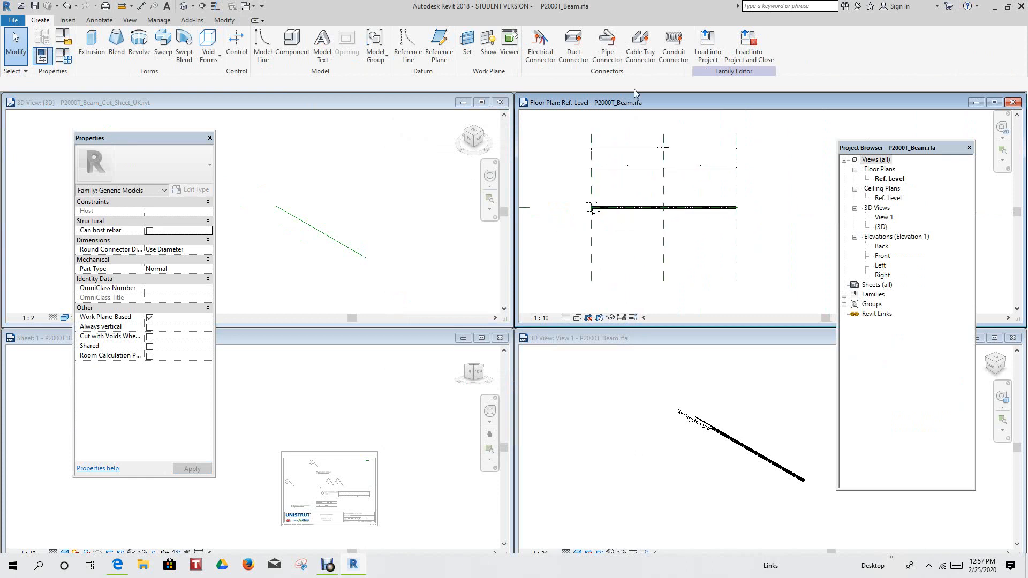
left_click(709, 51)
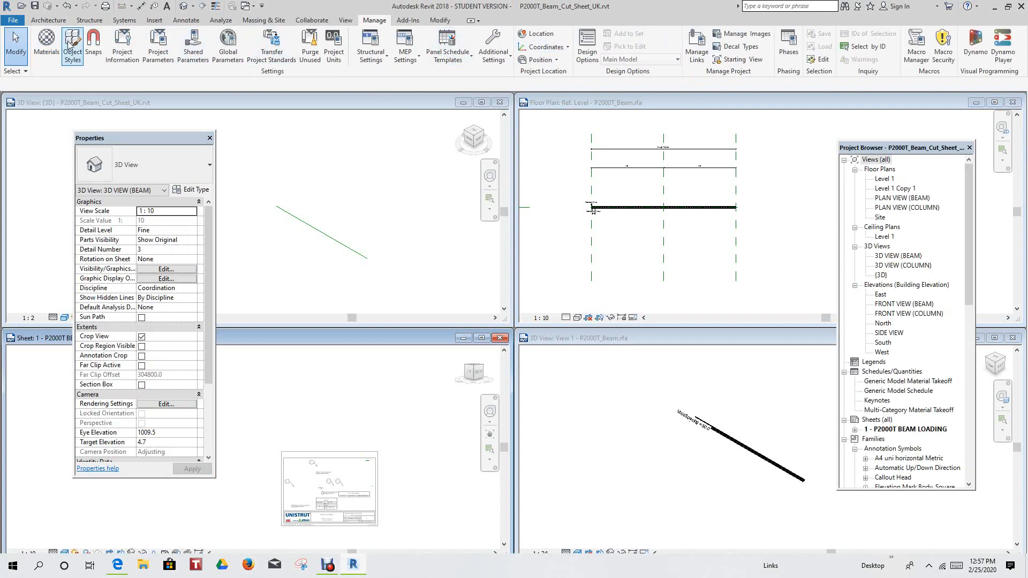
Place a P2000T_Beam component of type P2000TX6_HG on the Level 1 work plane in the project's {3D} view
left_click(49, 20)
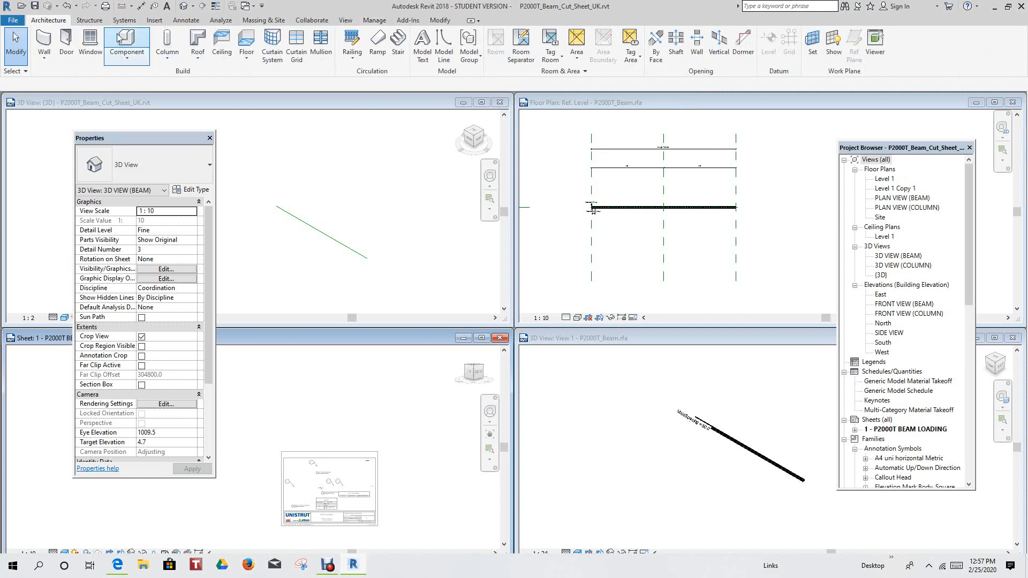
left_click(126, 56)
left_click(145, 79)
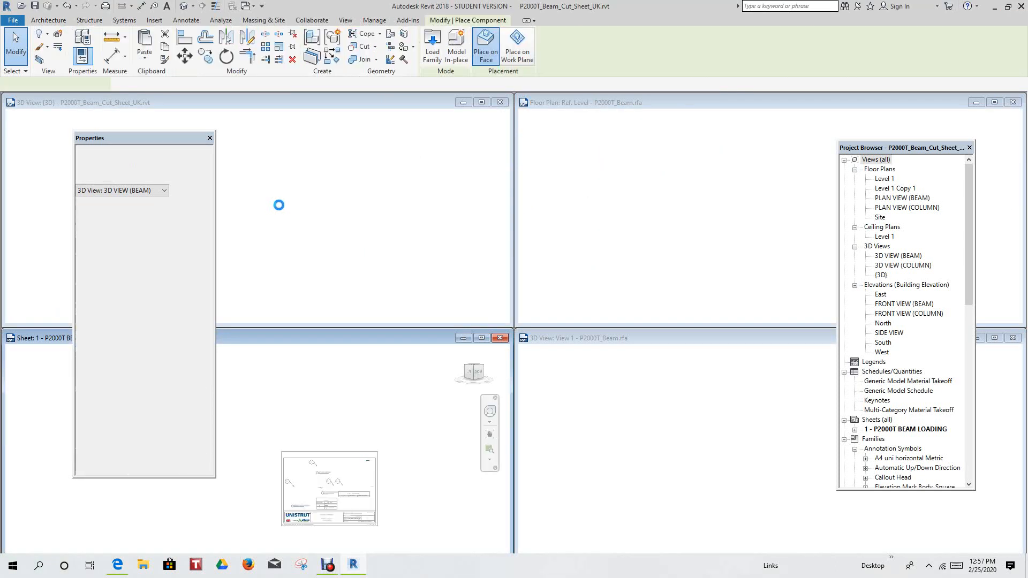
left_click(517, 47)
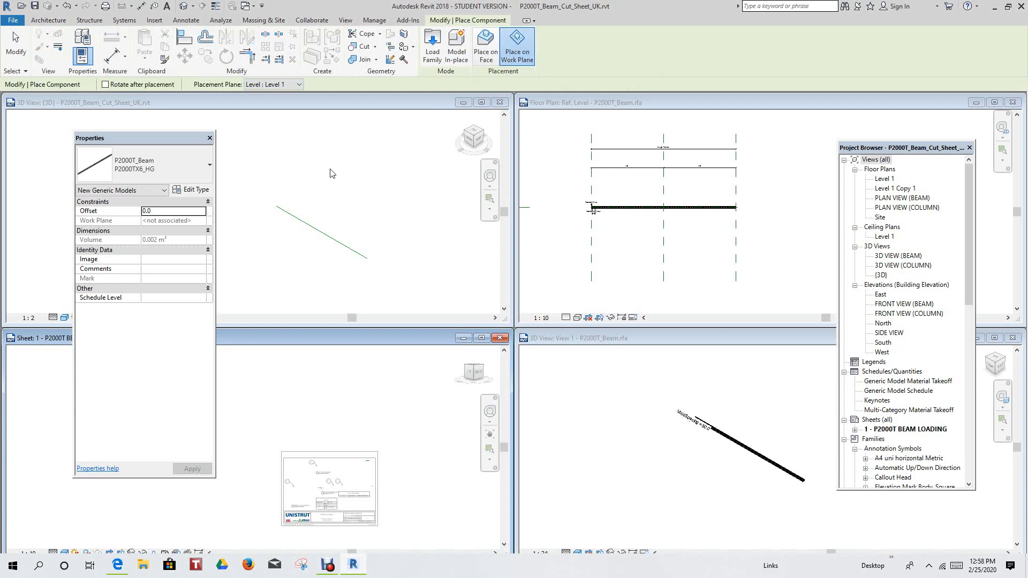
left_click(281, 202)
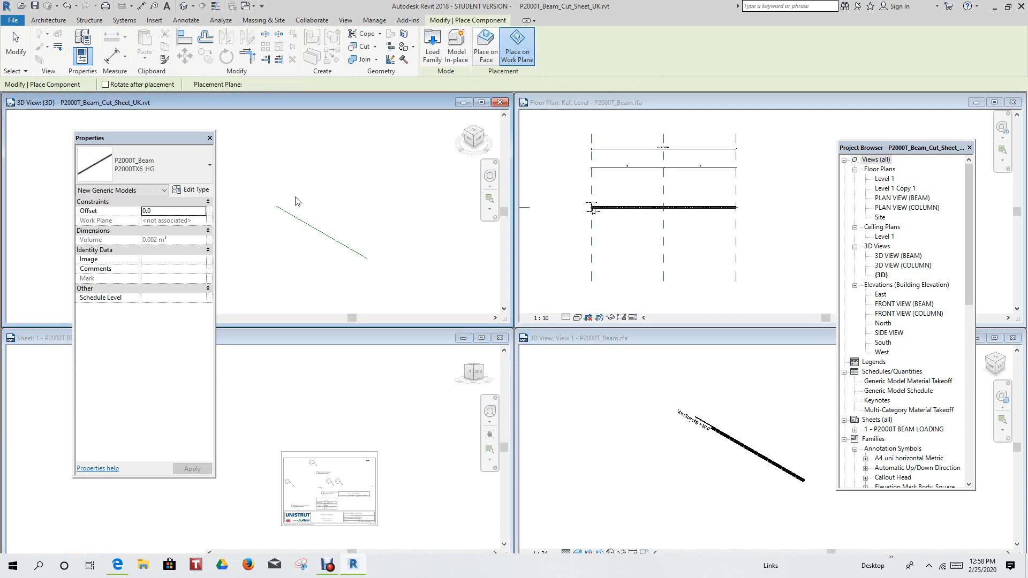
left_click(513, 47)
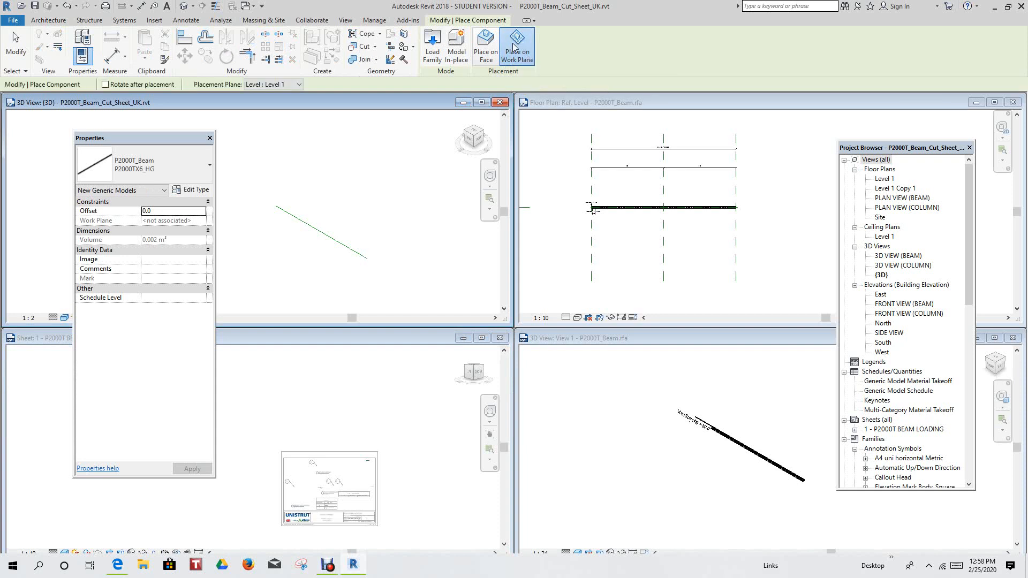
scroll(300, 184, "down", 7)
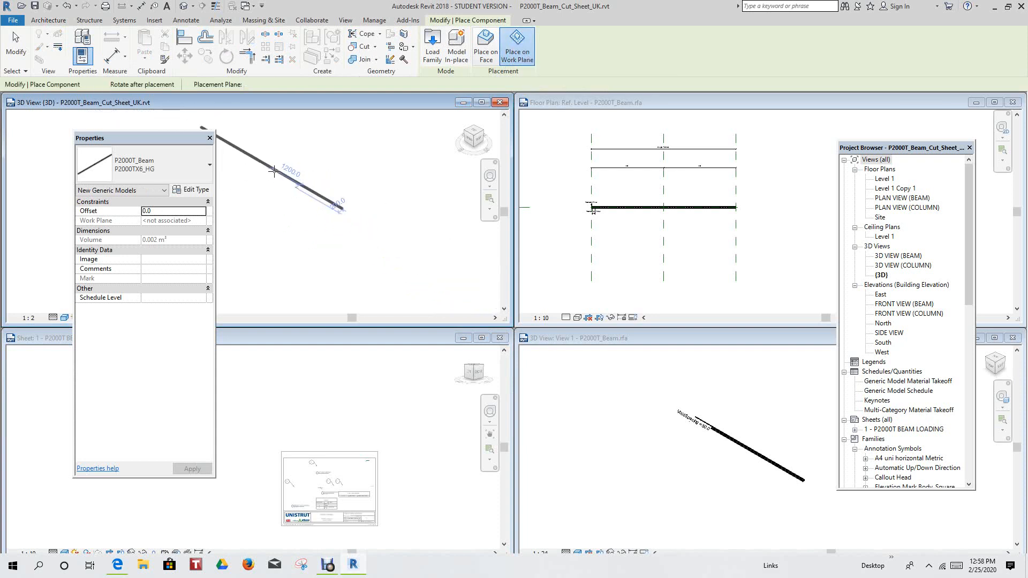
left_click(330, 201)
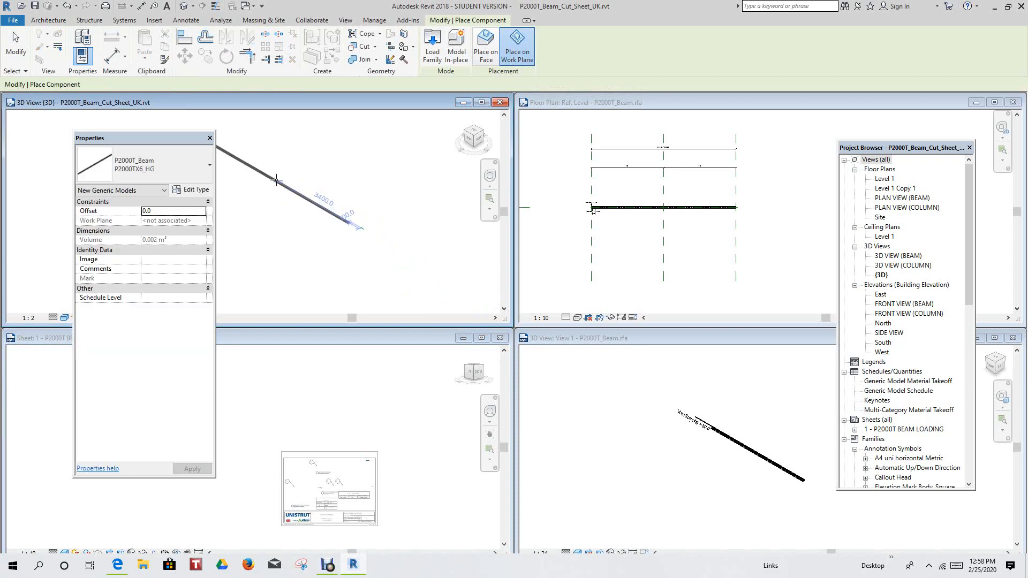
left_click(302, 236)
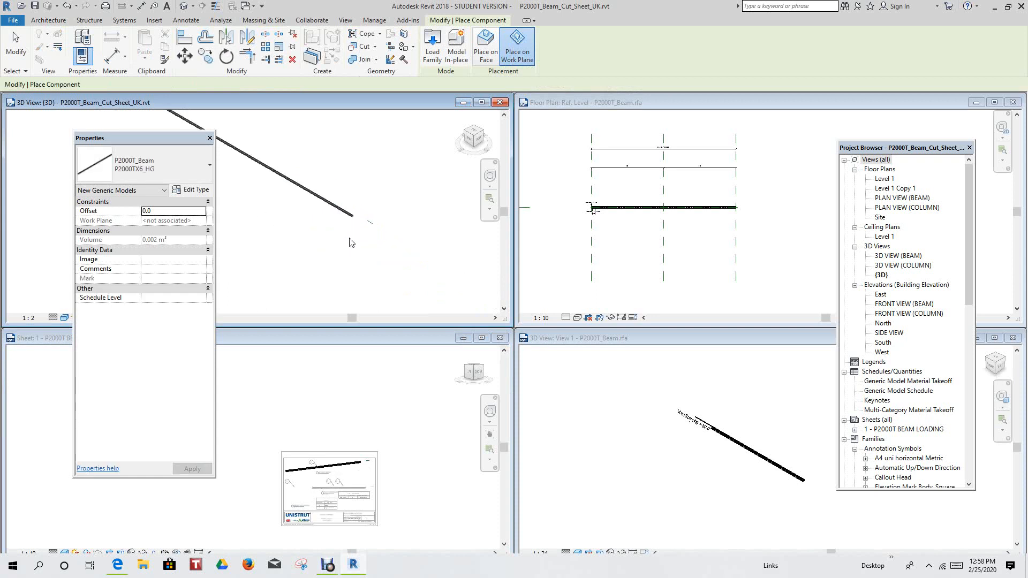
Finish placing components and move the P2000TX6_HG beam so its open end meets the start of the short green line in the {3D} view
key("Escape")
key("Escape")
scroll(356, 255, "up", 5)
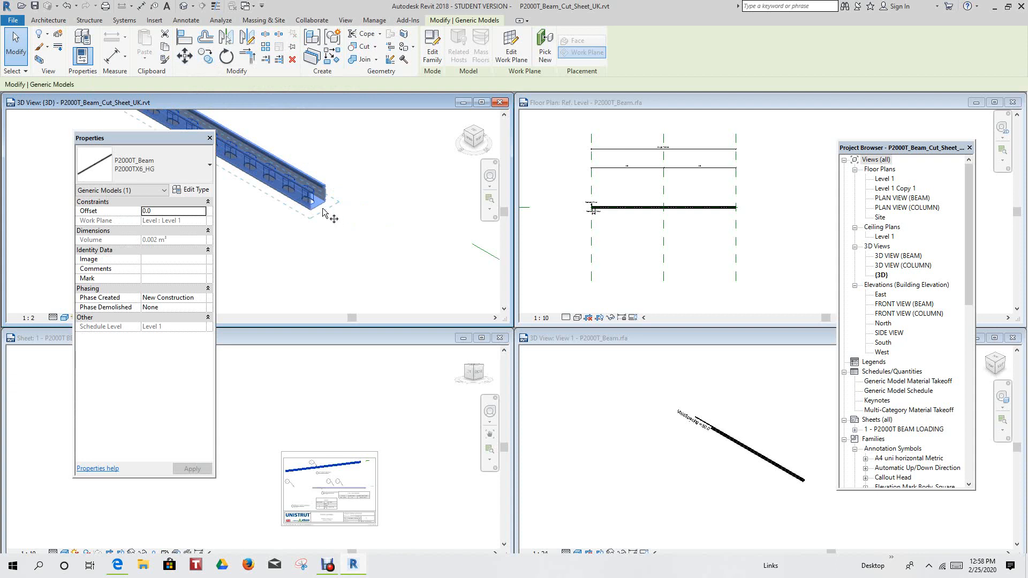
key("m")
key("v")
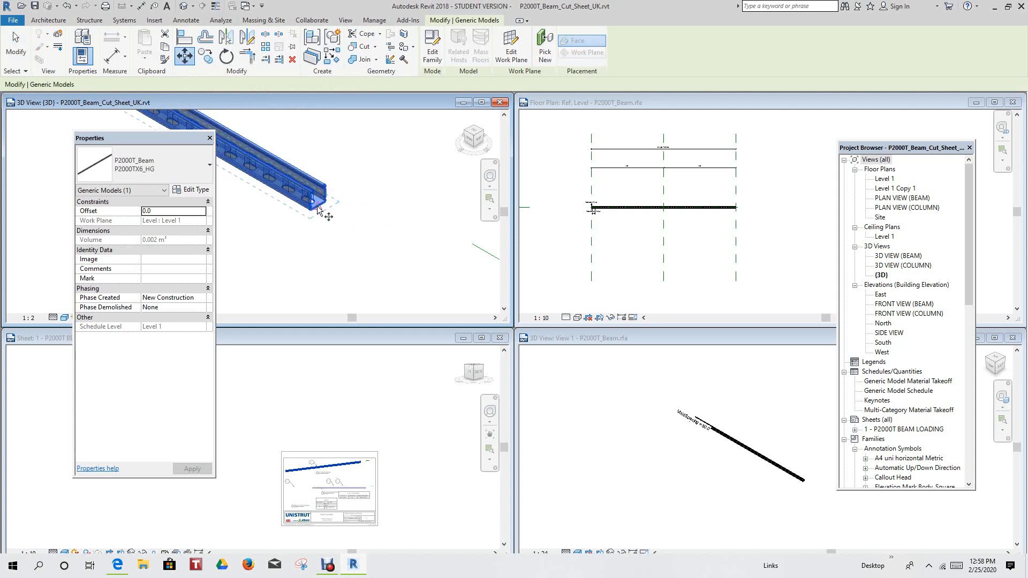
left_click(324, 208)
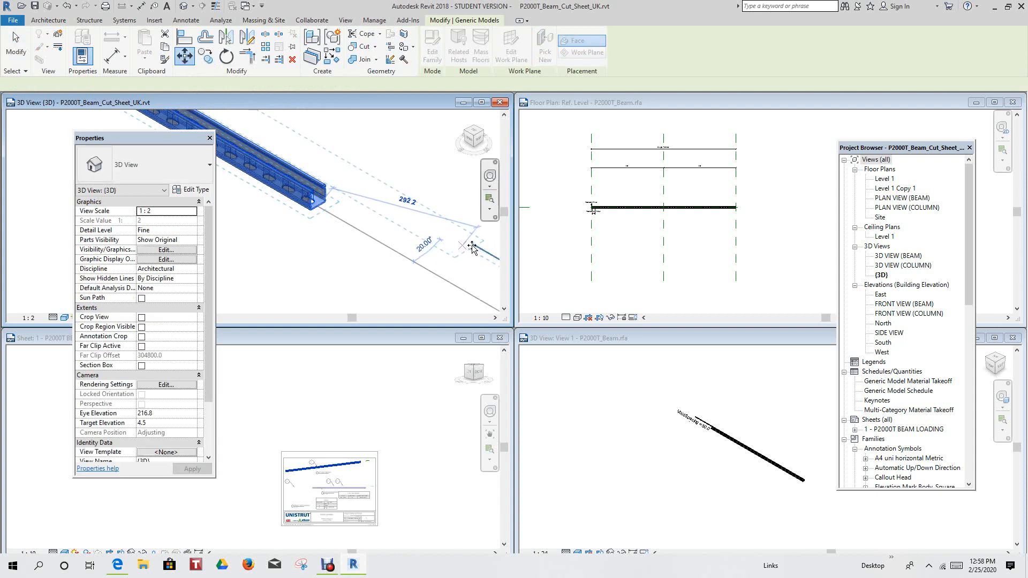
left_click(349, 285)
scroll(352, 268, "down", 5)
right_click(357, 173)
left_click(378, 179)
scroll(378, 186, "down", 2)
scroll(373, 231, "up", 2)
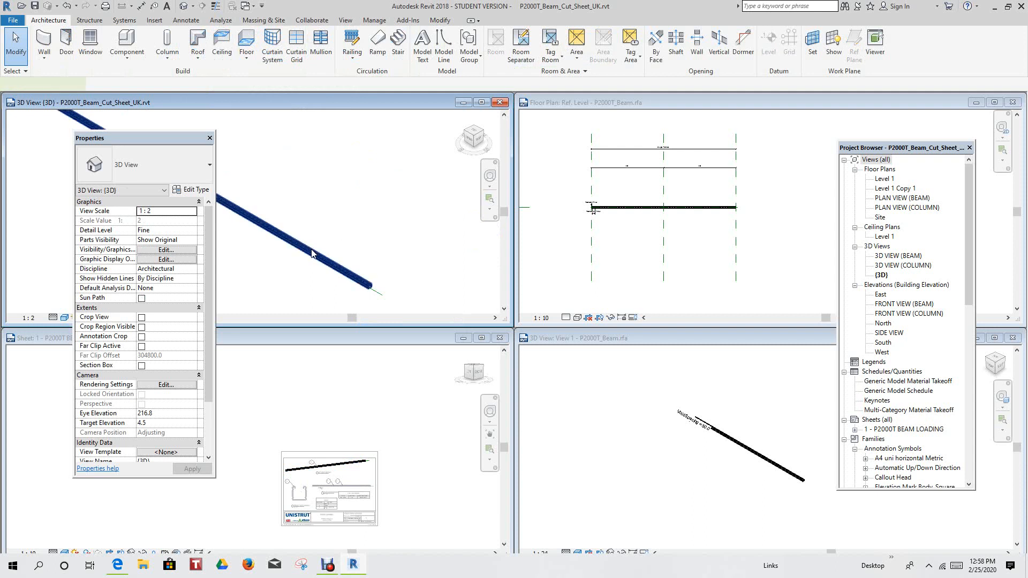
Change the placed P2000T_Beam in the {3D} view from its current type to P2000TX3_HG
left_click(313, 253)
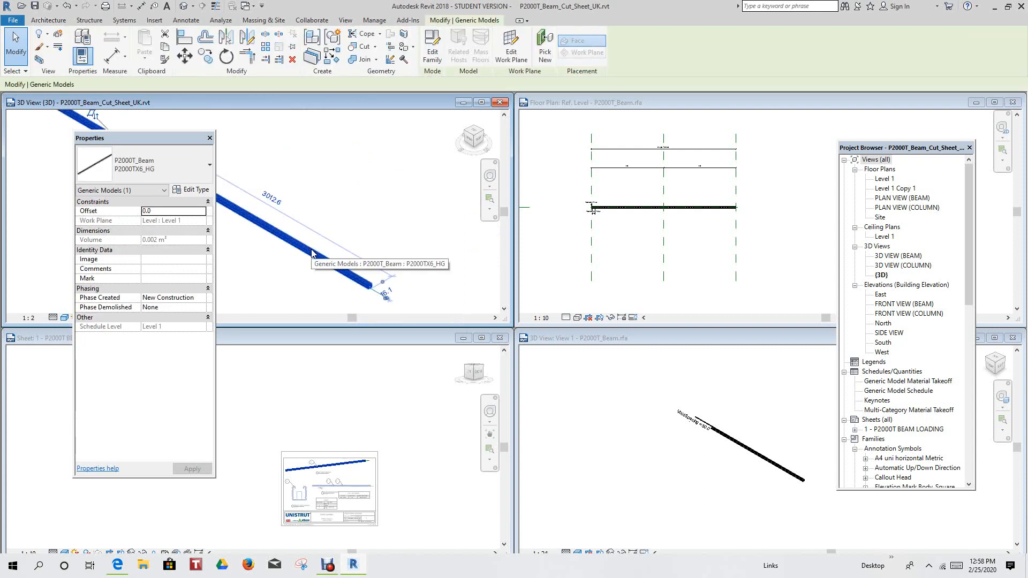
left_click(209, 168)
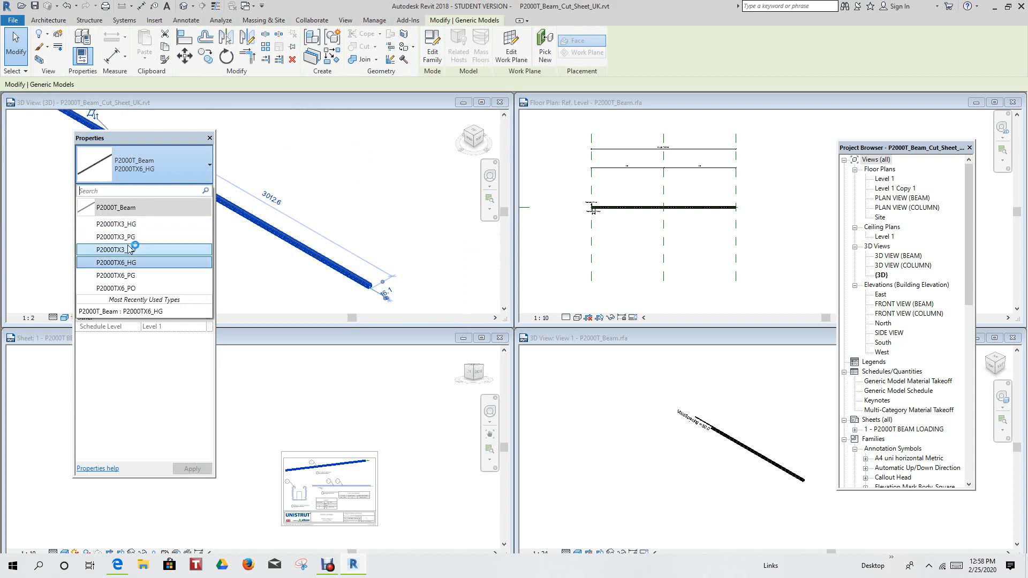
left_click(316, 164)
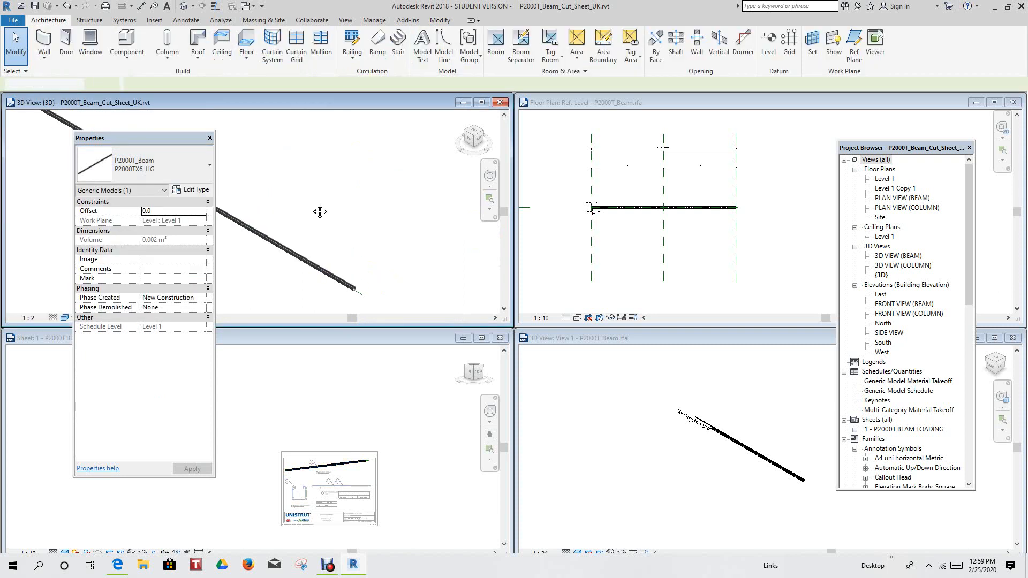
middle_click_drag(324, 214, 331, 239)
scroll(325, 223, "down", 2)
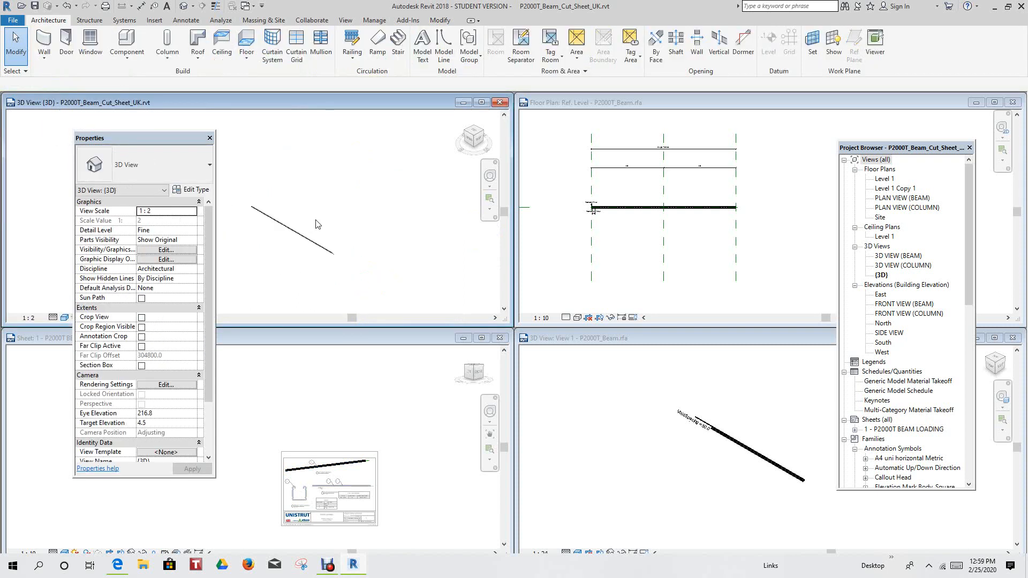
left_click(288, 227)
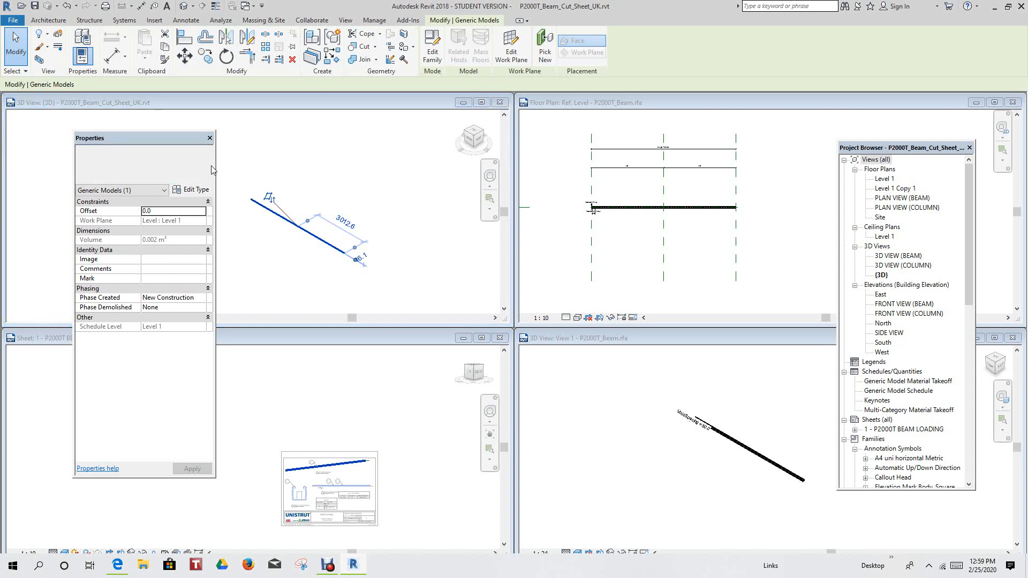
left_click(211, 167)
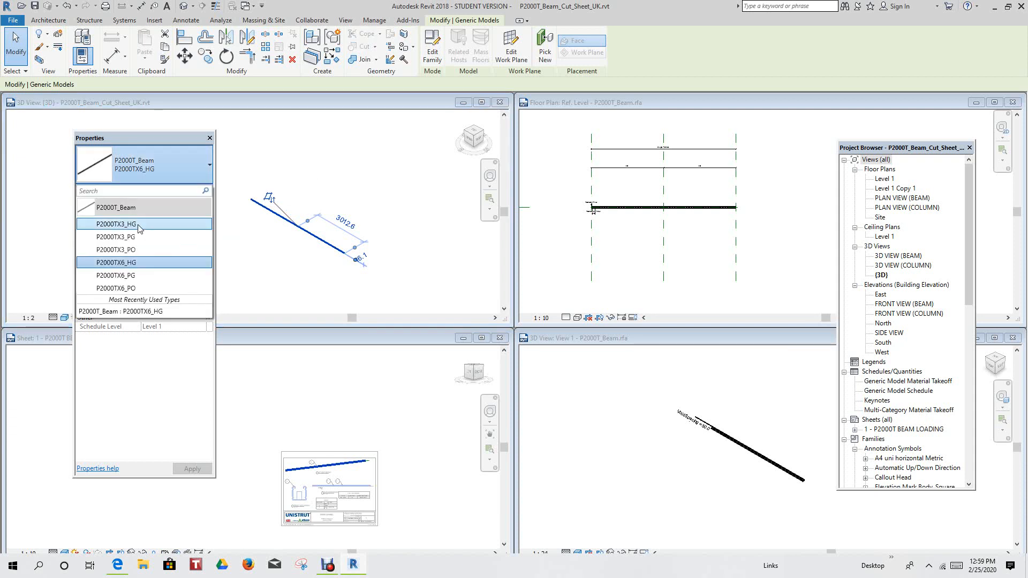
left_click(431, 187)
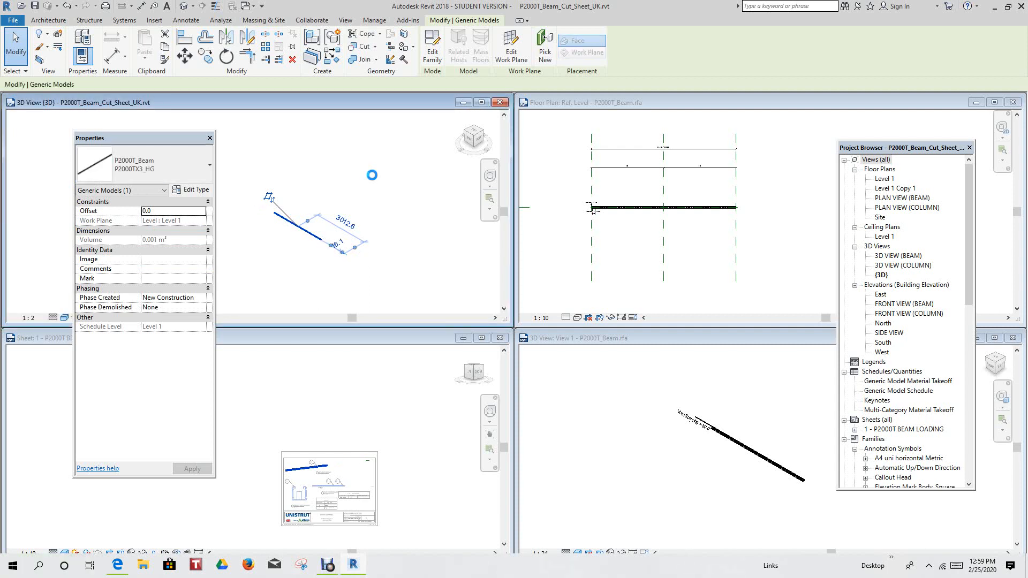
scroll(398, 216, "up", 2)
left_click(373, 214)
Move the P2000TX3_HG beam 1500 mm along its length so its end meets the start of the green line
middle_click_drag(429, 206, 464, 203)
scroll(295, 253, "up", 3)
middle_click_drag(380, 257, 318, 225)
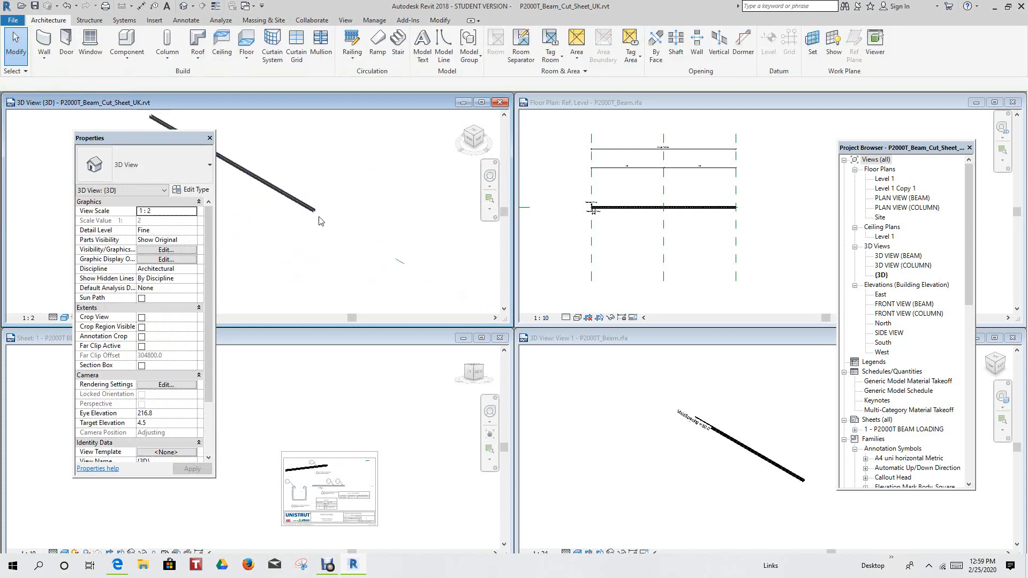
left_click(352, 224)
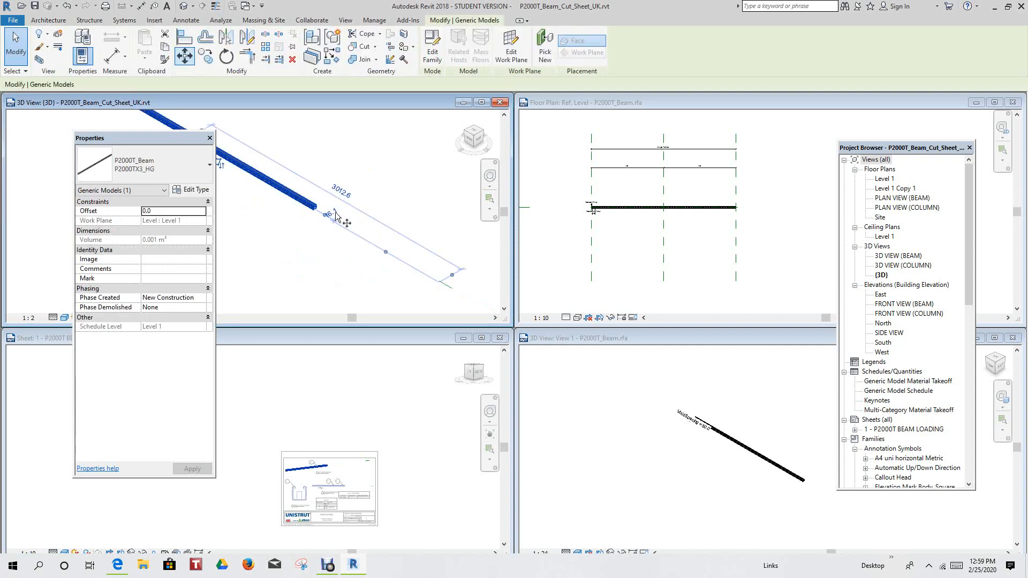
left_click_drag(335, 213, 310, 212)
scroll(316, 214, "up", 4)
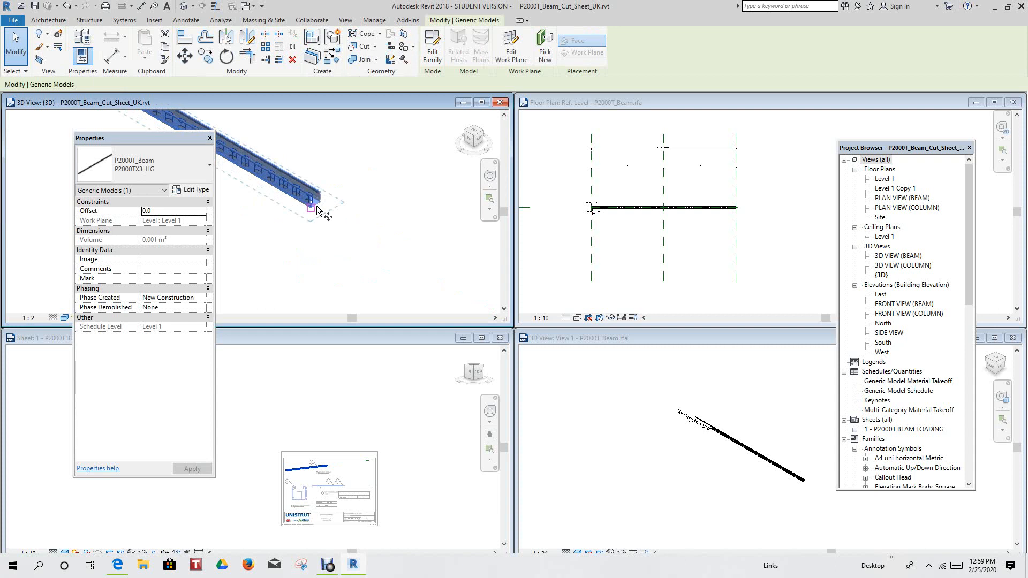
key("m")
key("v")
left_click(320, 210)
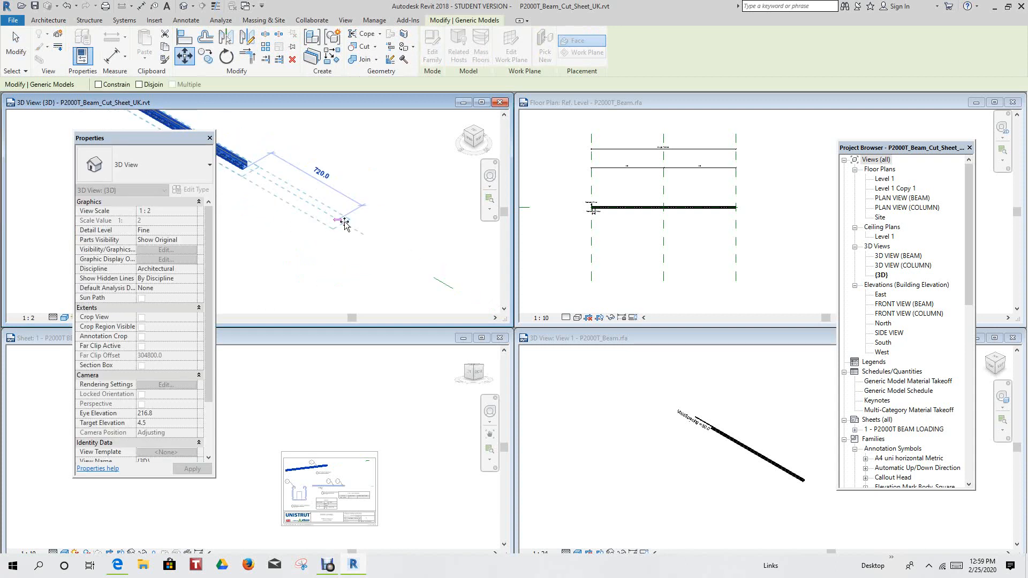
scroll(424, 273, "up", 2)
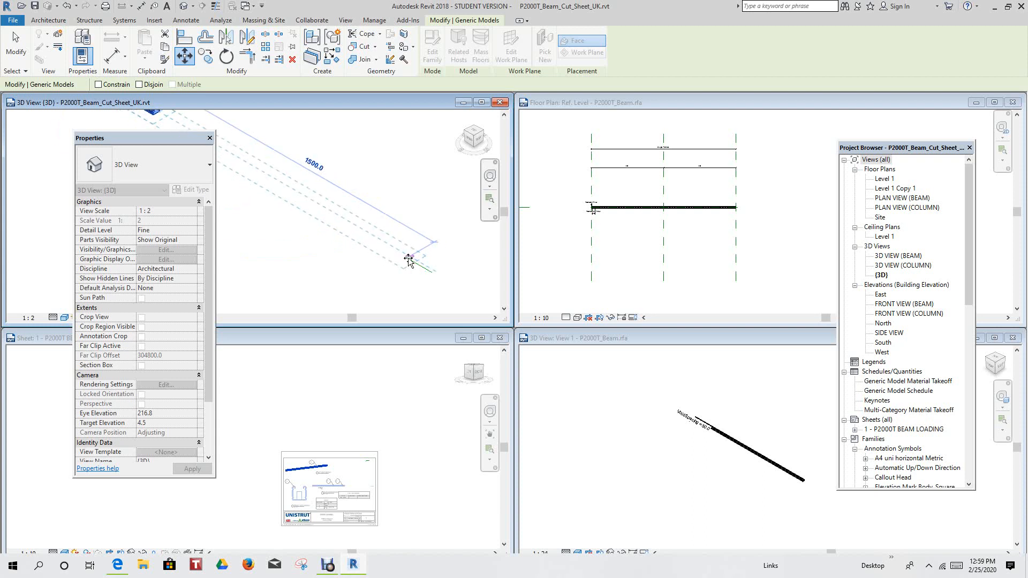
left_click(409, 258)
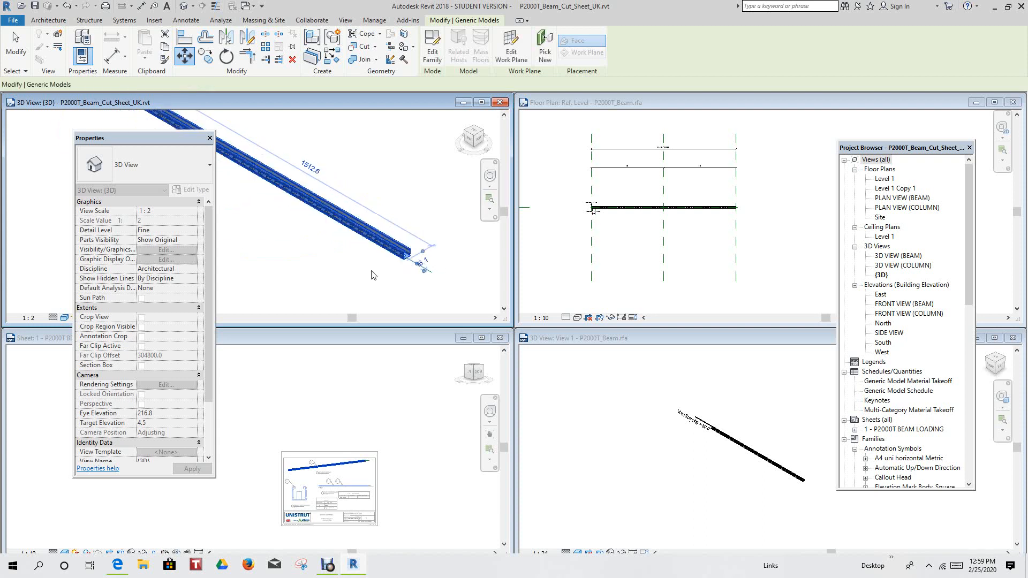
left_click(394, 259)
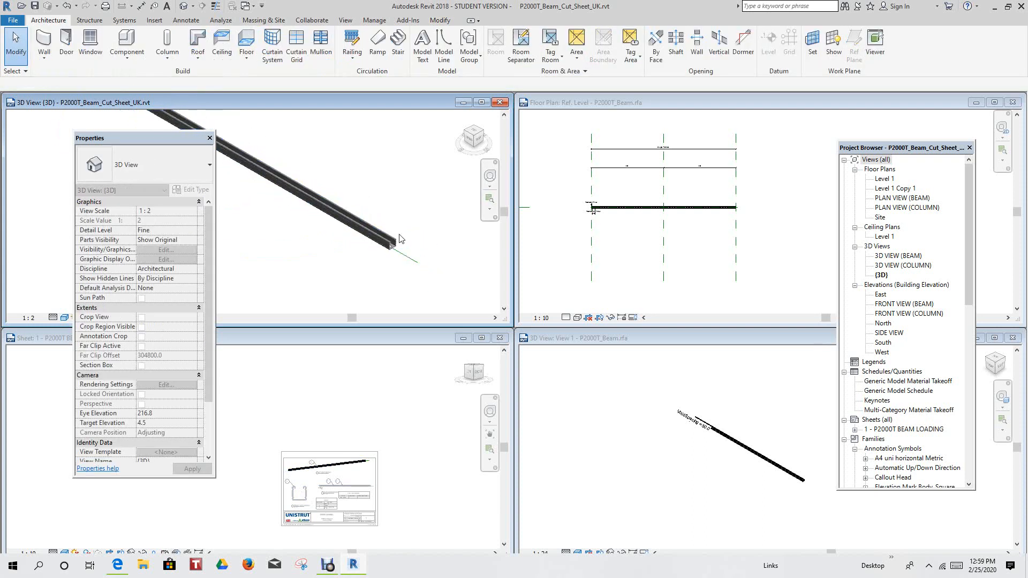
scroll(359, 209, "down", 3)
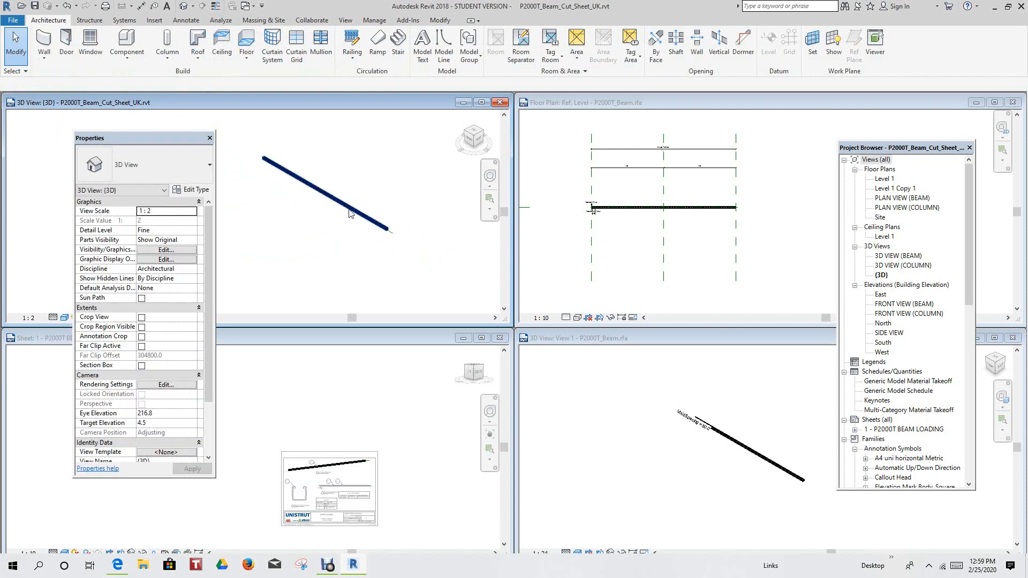
Copy the P2000TX3_HG beam to empty space about 21000 mm behind the original in the {3D} view
left_click(349, 213)
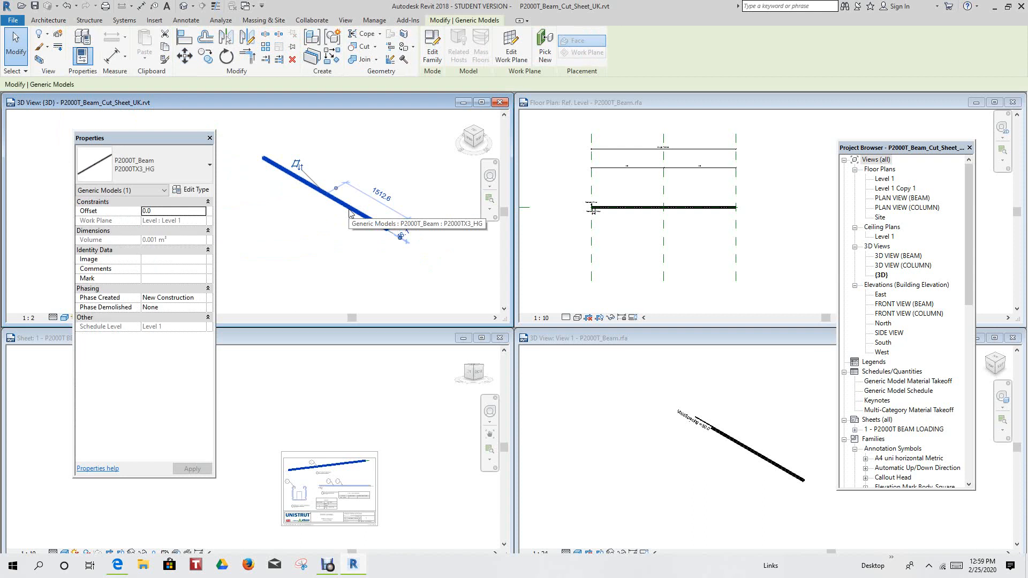
left_click(316, 228)
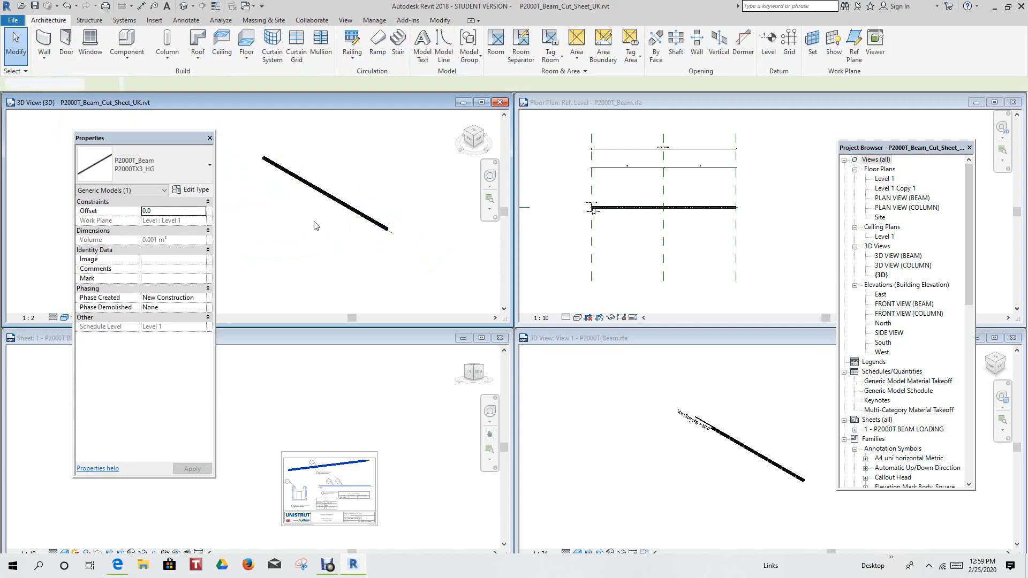
scroll(294, 241, "down", 1)
middle_click_drag(309, 248, 304, 286)
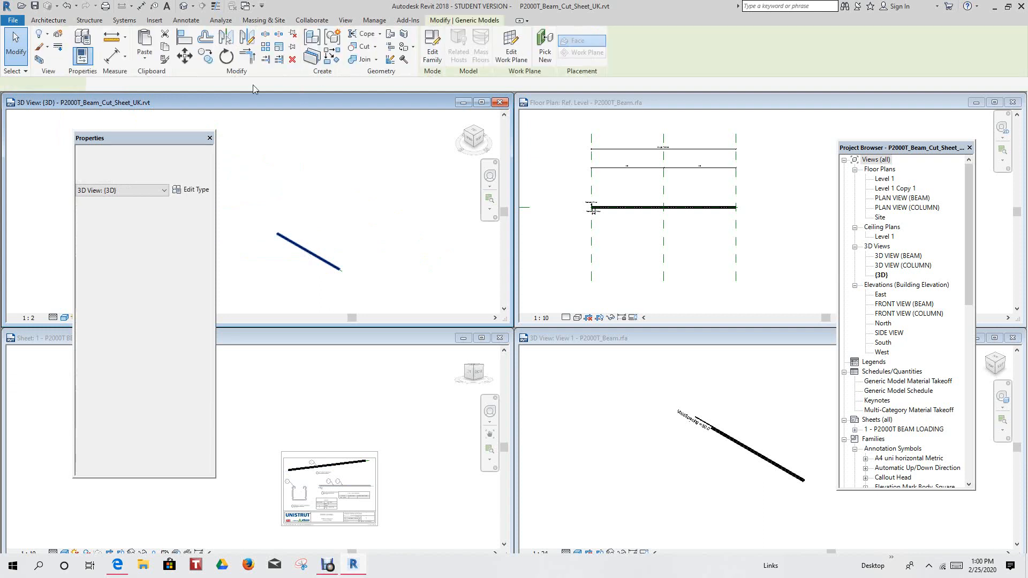
left_click(209, 60)
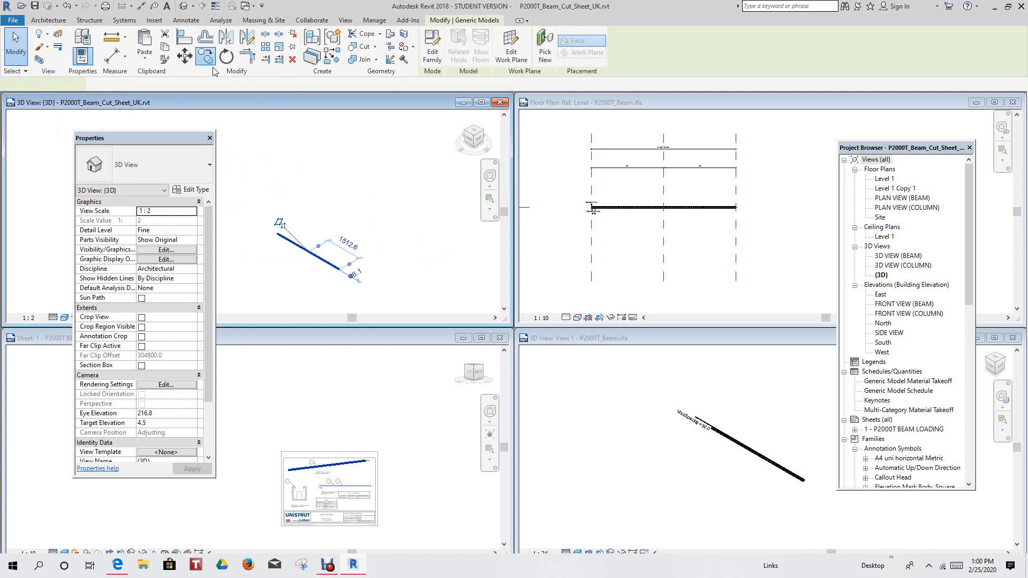
left_click(321, 244)
scroll(314, 188, "down", 1)
middle_click_drag(324, 236, 360, 283)
scroll(328, 186, "down", 3)
middle_click_drag(339, 203, 341, 240)
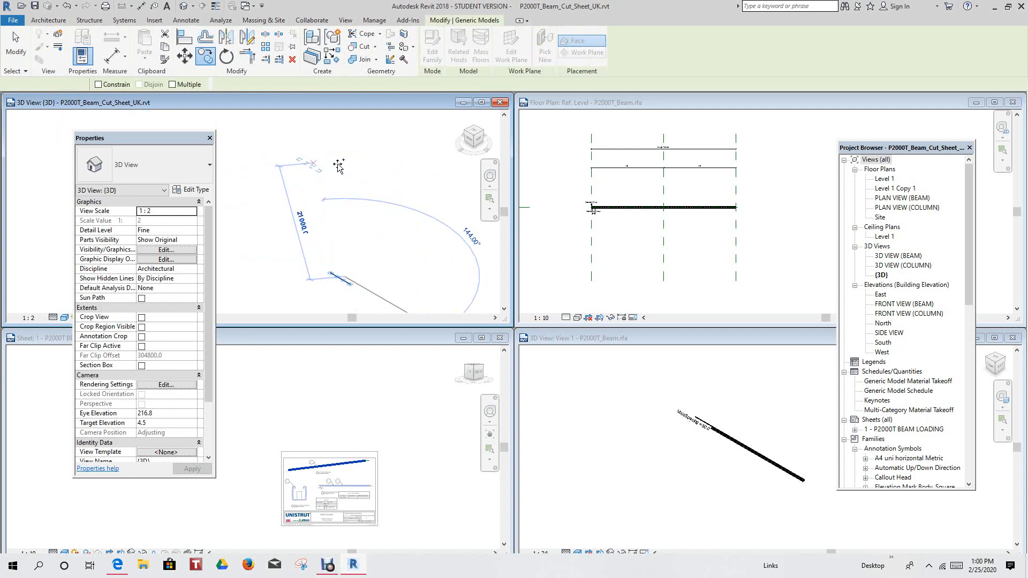
left_click(339, 166)
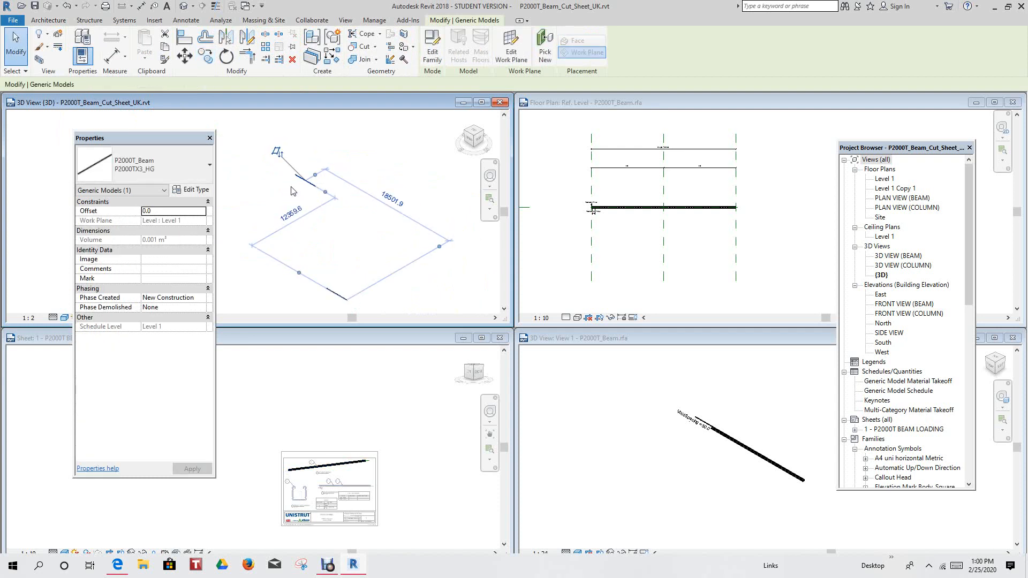
Change the type of the copied beam to P2000TX6_HG and deselect it
left_click(210, 168)
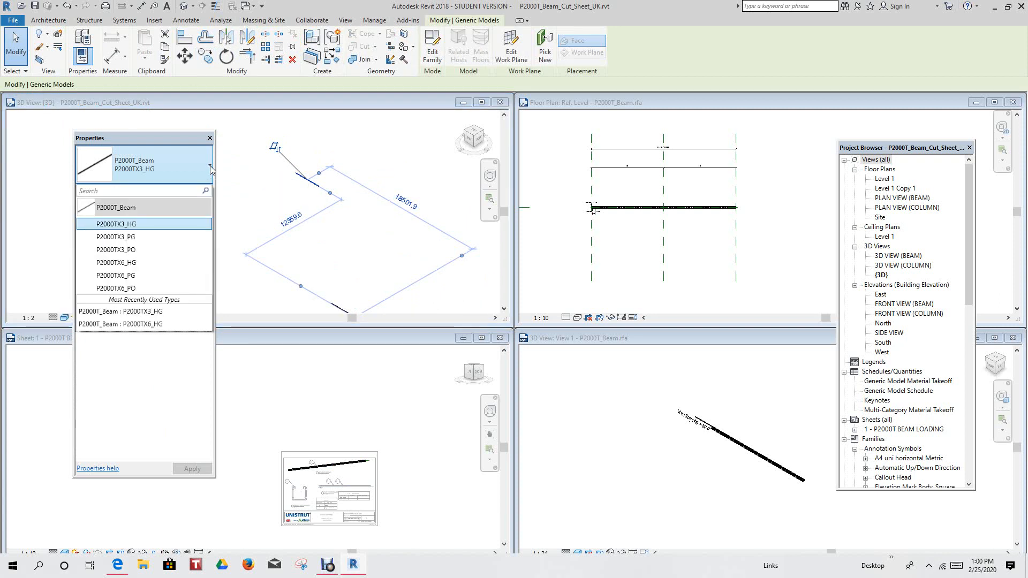
left_click(117, 262)
left_click(387, 213)
middle_click_drag(379, 190, 348, 196)
scroll(347, 217, "down", 1)
middle_click_drag(357, 300, 354, 287)
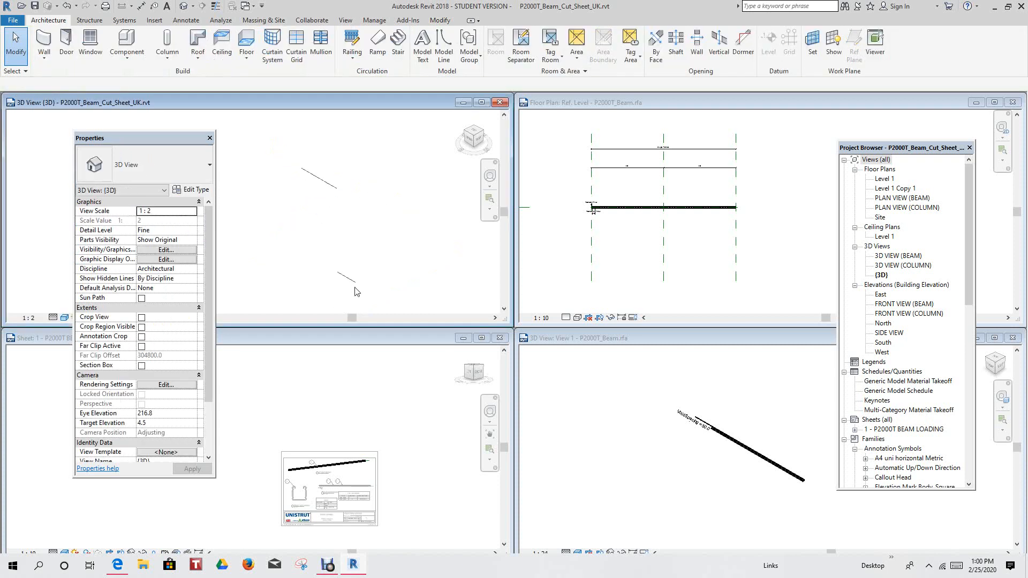
Copy the original P2000TX3_HG beam to a spot beside the P2000TX6_HG beam and set the copy's type to P2000TX3_PO
left_click(350, 280)
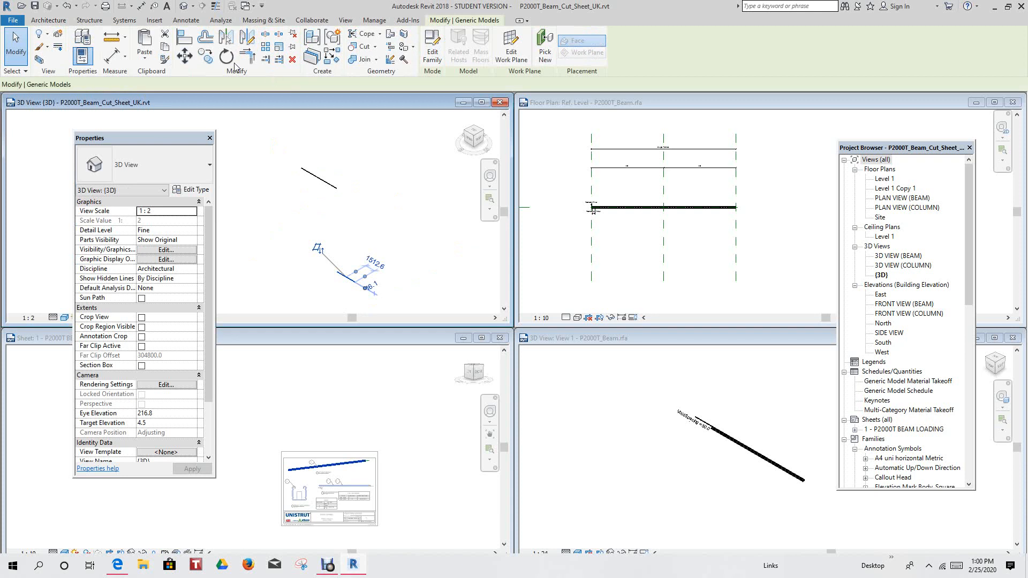
left_click_drag(355, 277, 343, 161)
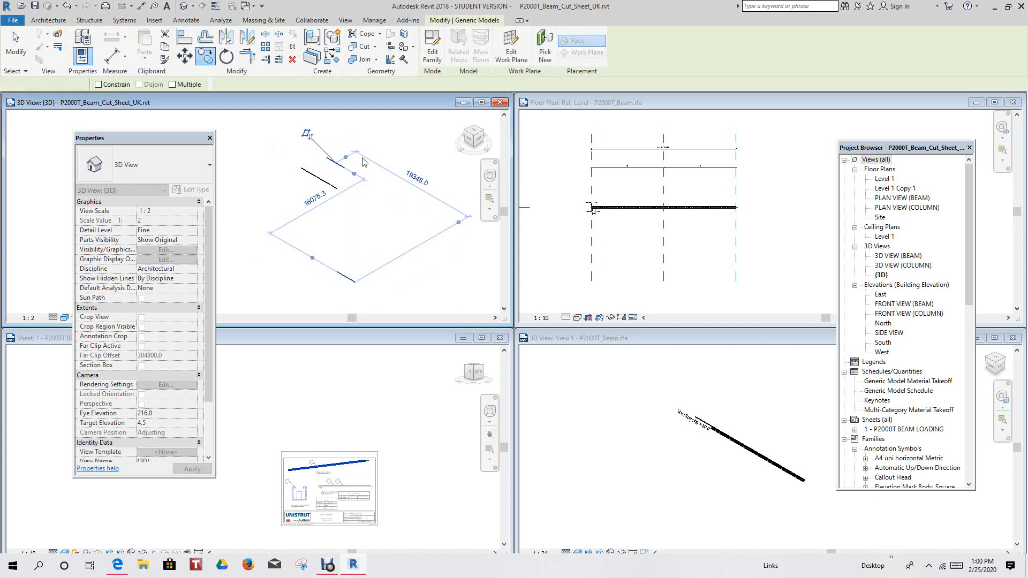
left_click(211, 167)
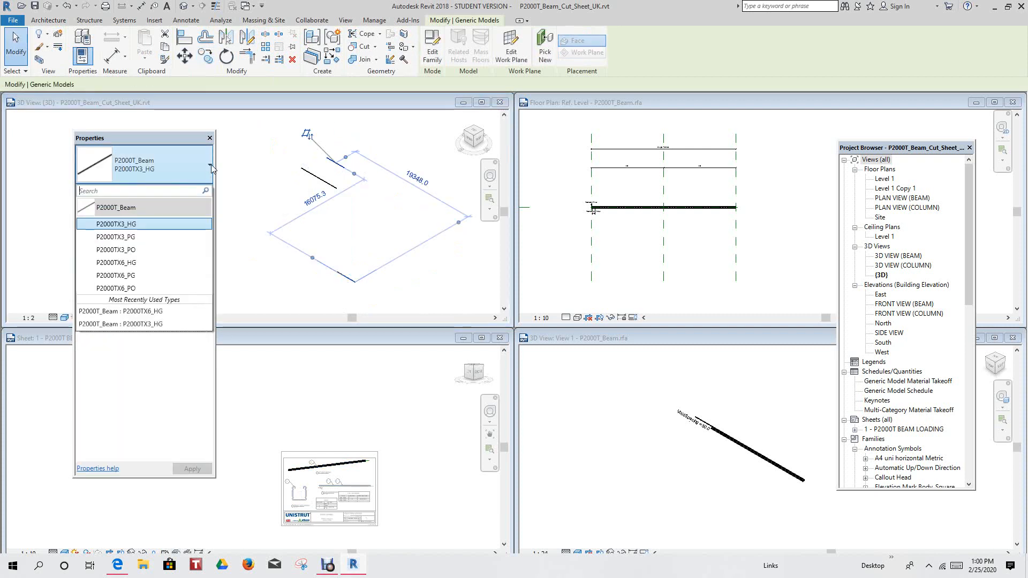
left_click(128, 248)
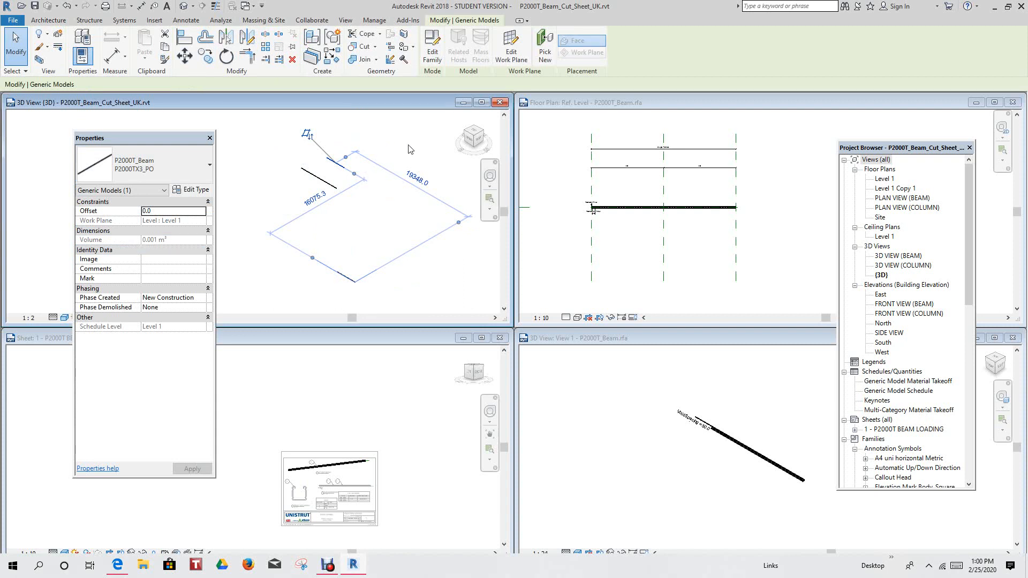
left_click(410, 149)
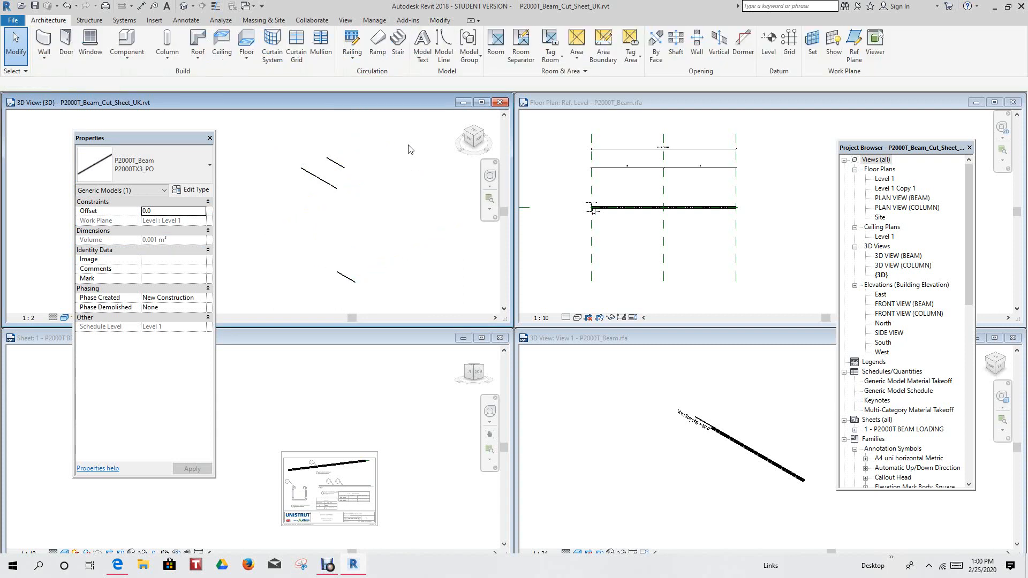
Copy the P2000TX6_HG beam 7000 mm perpendicular to its length, beyond the P2000TX3_PO beam
left_click(330, 185)
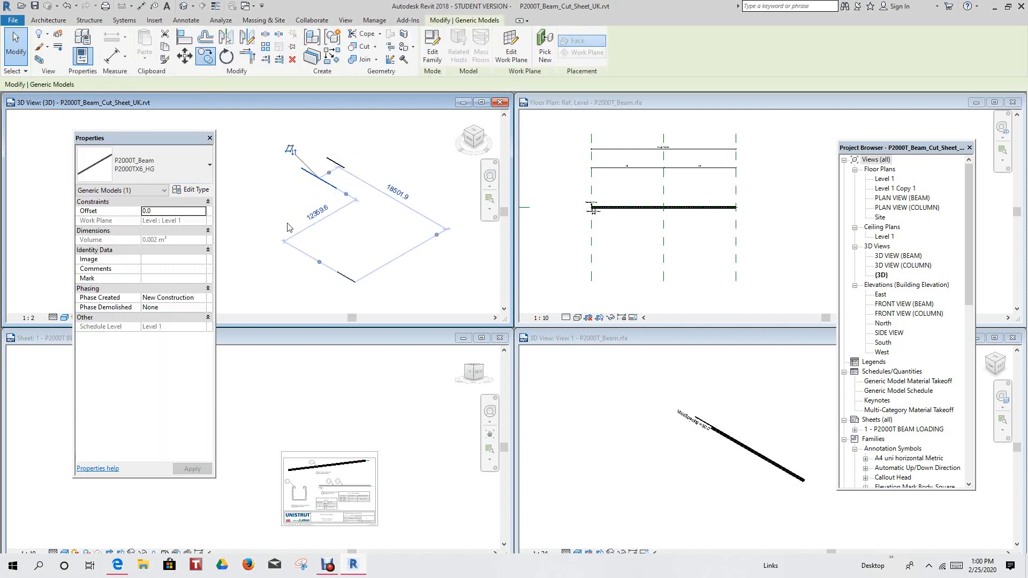
left_click(300, 209)
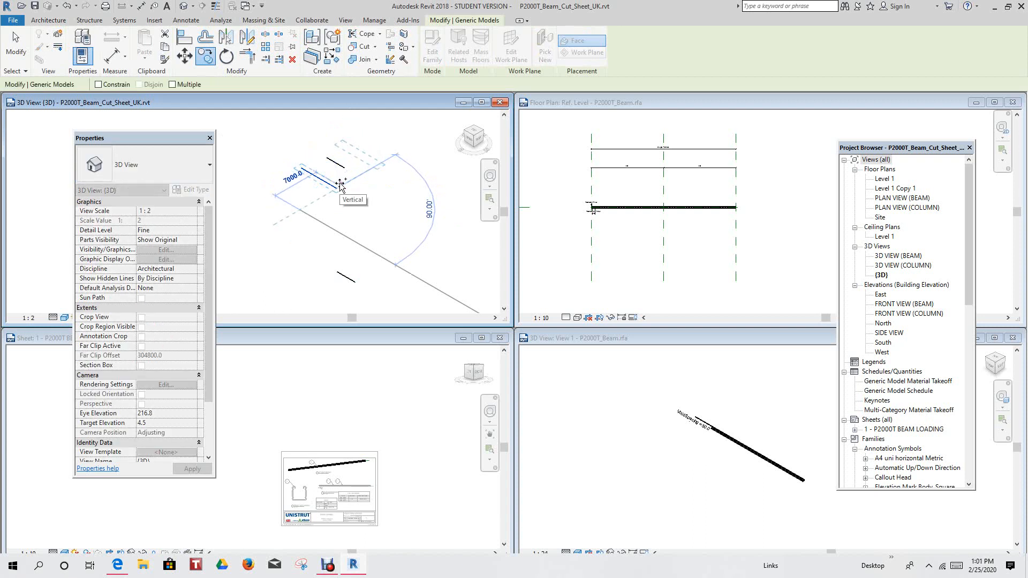
left_click(340, 187)
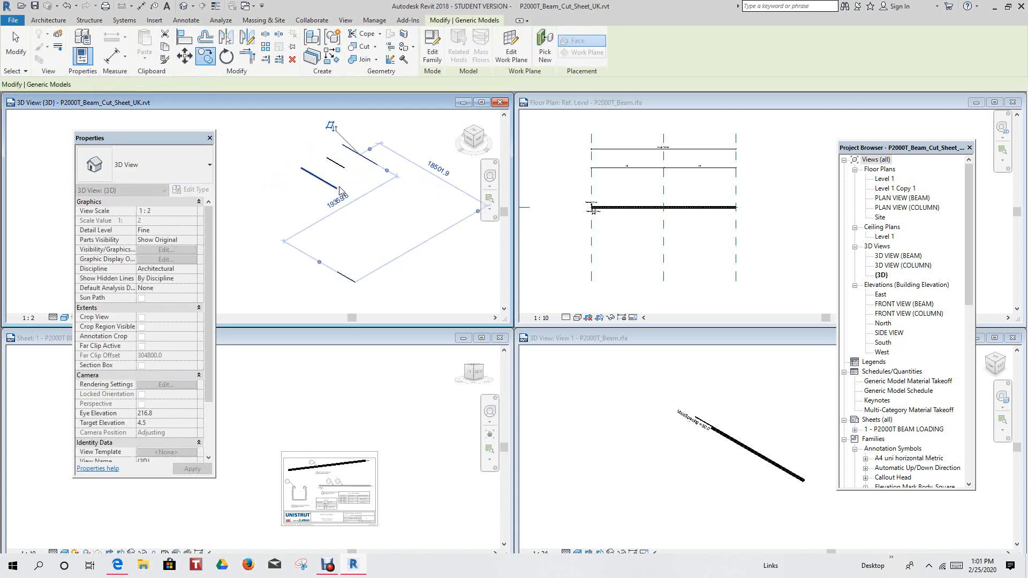
Set the type of the beam copy beyond the P2000TX3_PO beam to P2000TX6_PO, checking the Unistrut P2000T part list, and deselect it
key("Escape")
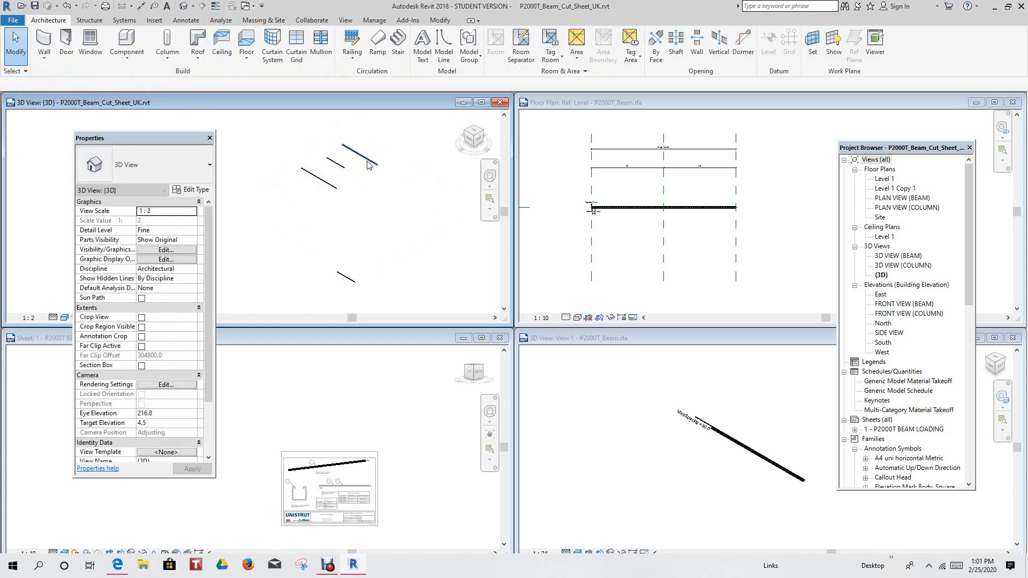
left_click(369, 164)
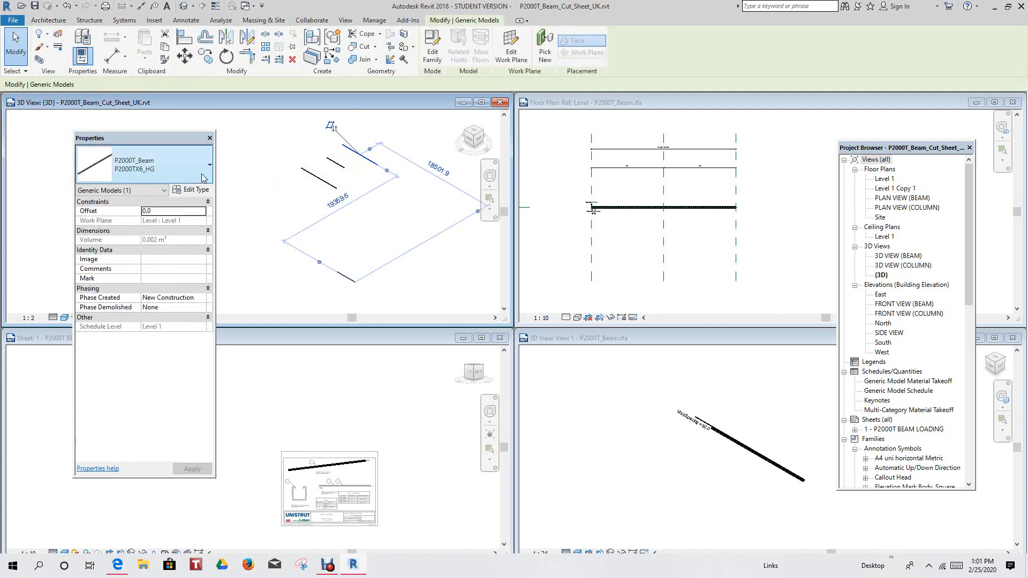
left_click(210, 167)
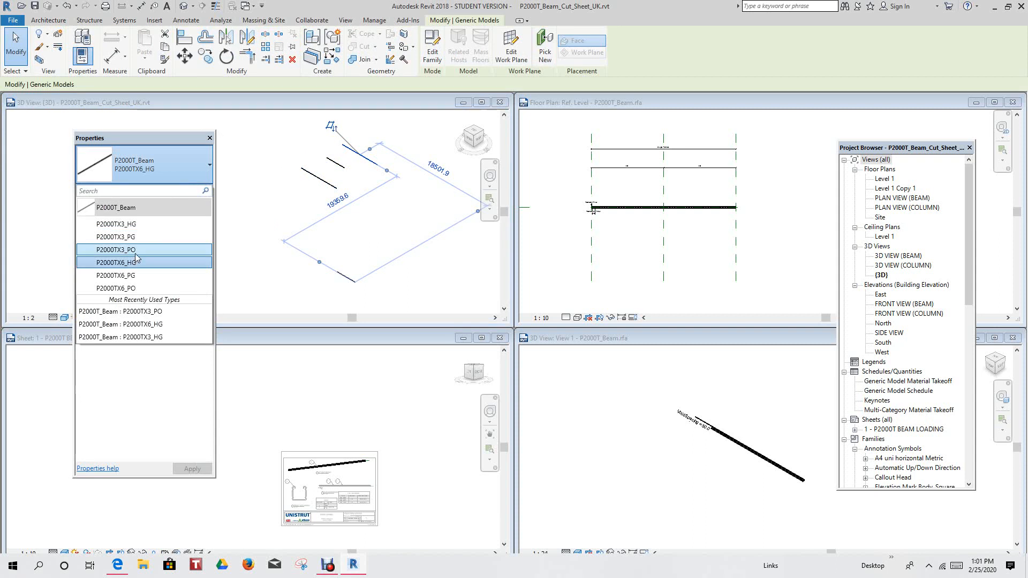
left_click(130, 287)
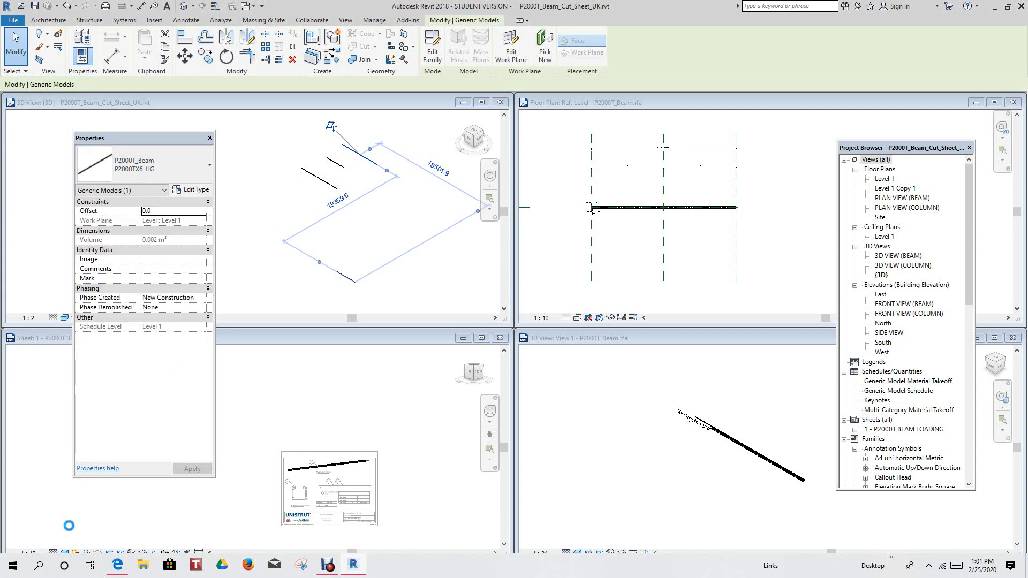
left_click(117, 565)
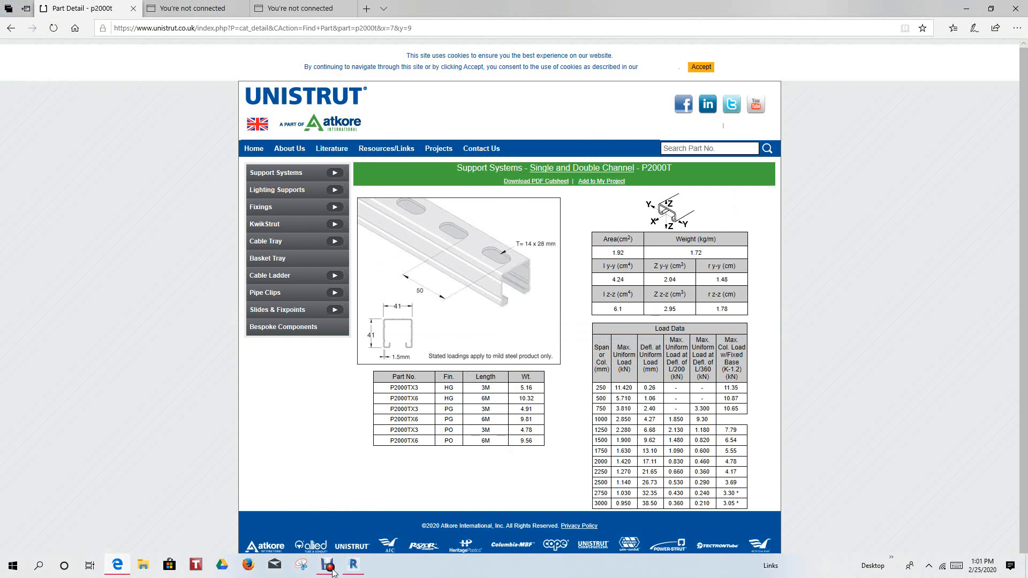
left_click(353, 572)
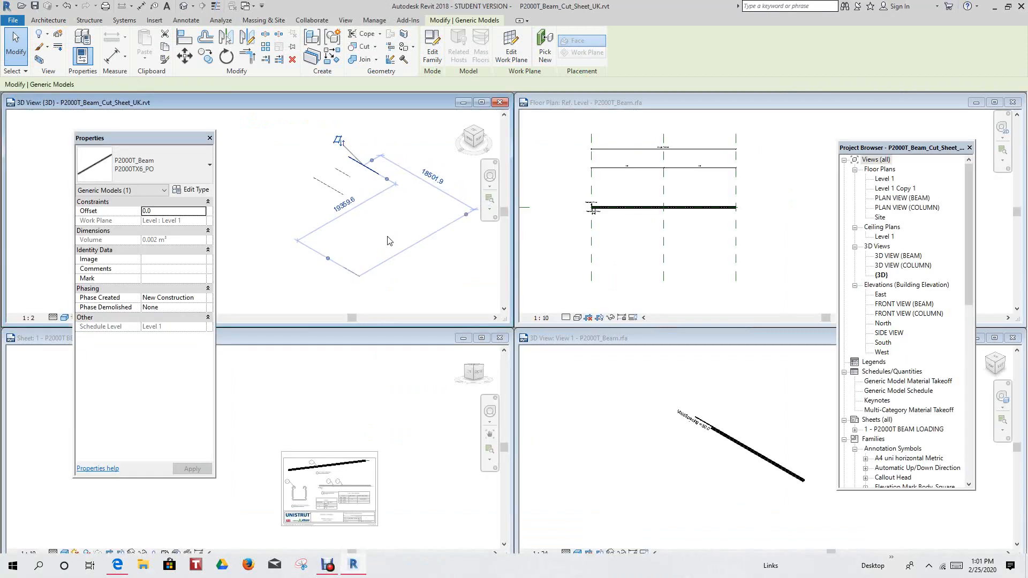
middle_click_drag(382, 285, 363, 318)
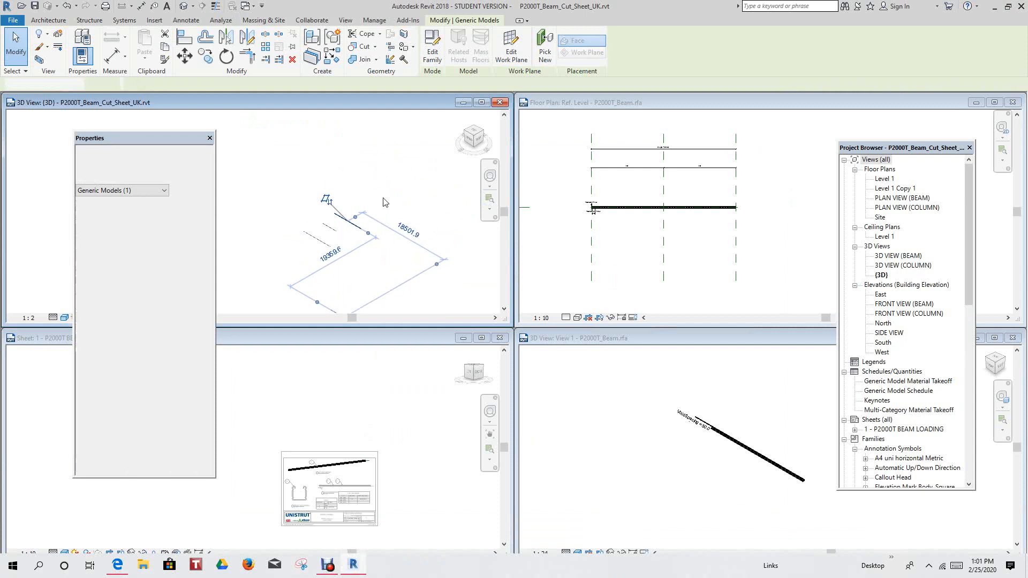
left_click(384, 204)
Compare the beam types placed in the {3D} view with the part list on the Unistrut P2000T web page and the sheet's schedule
middle_click_drag(357, 263, 339, 262)
scroll(332, 239, "up", 1)
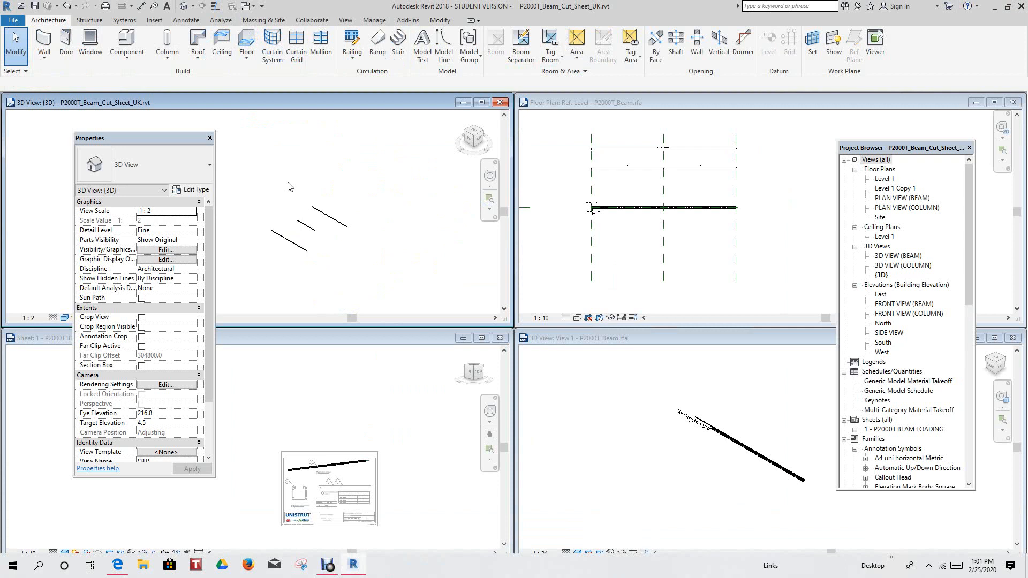
left_click_drag(285, 181, 346, 187)
left_click(119, 565)
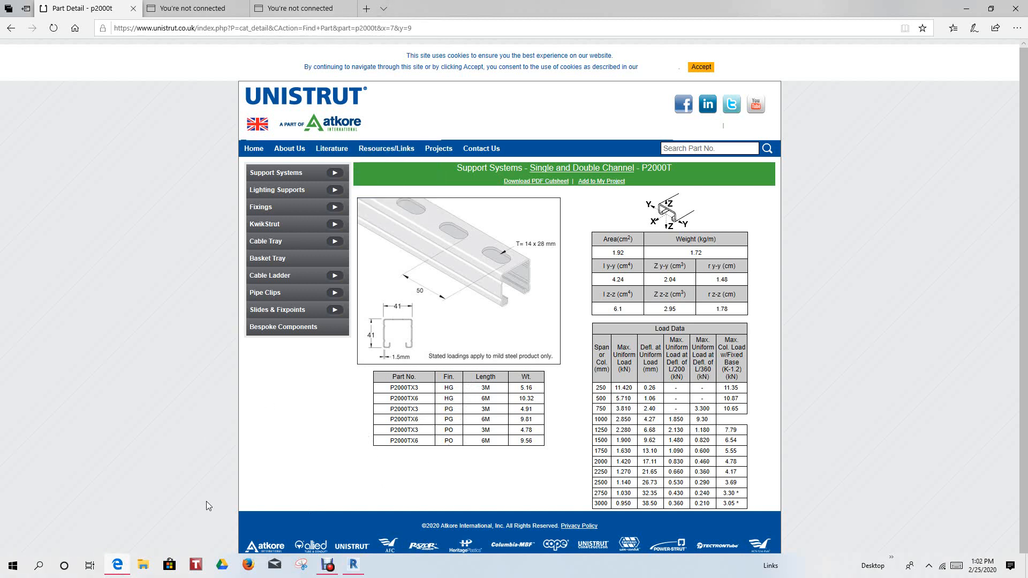
left_click(353, 576)
scroll(355, 508, "up", 3)
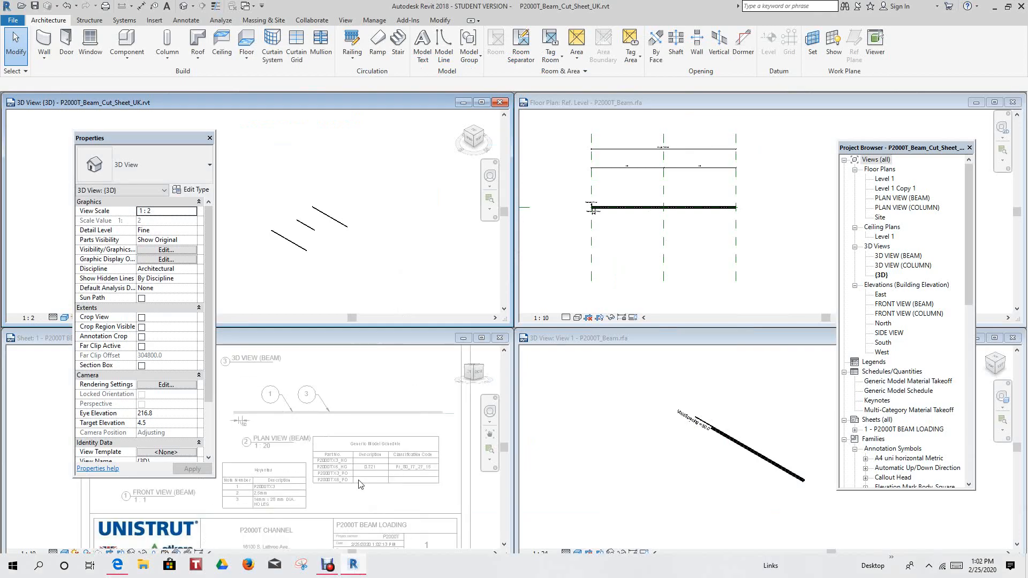
scroll(375, 263, "down", 5)
scroll(354, 260, "up", 2)
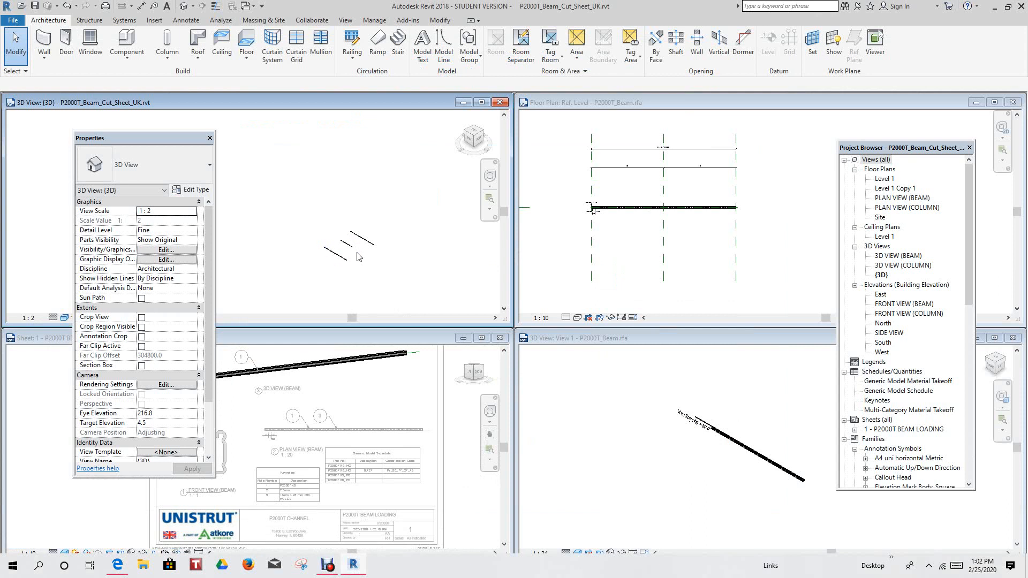
Copy the P2000TX3_PO and P2000TX6_PO beams together about 13000 mm perpendicular to their length in the {3D} view
scroll(355, 251, "down", 1)
scroll(352, 230, "up", 1)
middle_click_drag(356, 234, 345, 243)
left_click_drag(322, 231, 374, 273)
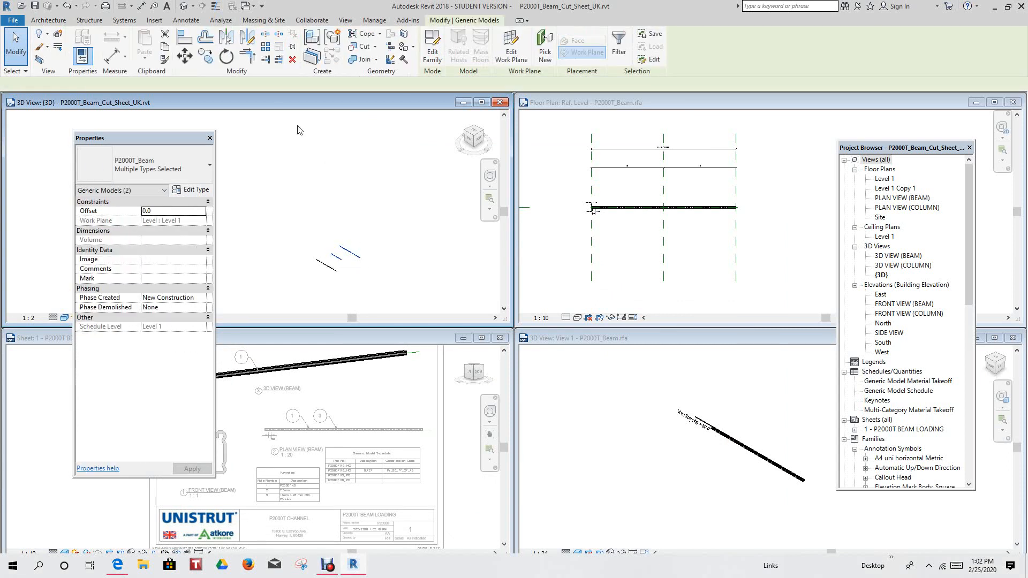
left_click(206, 55)
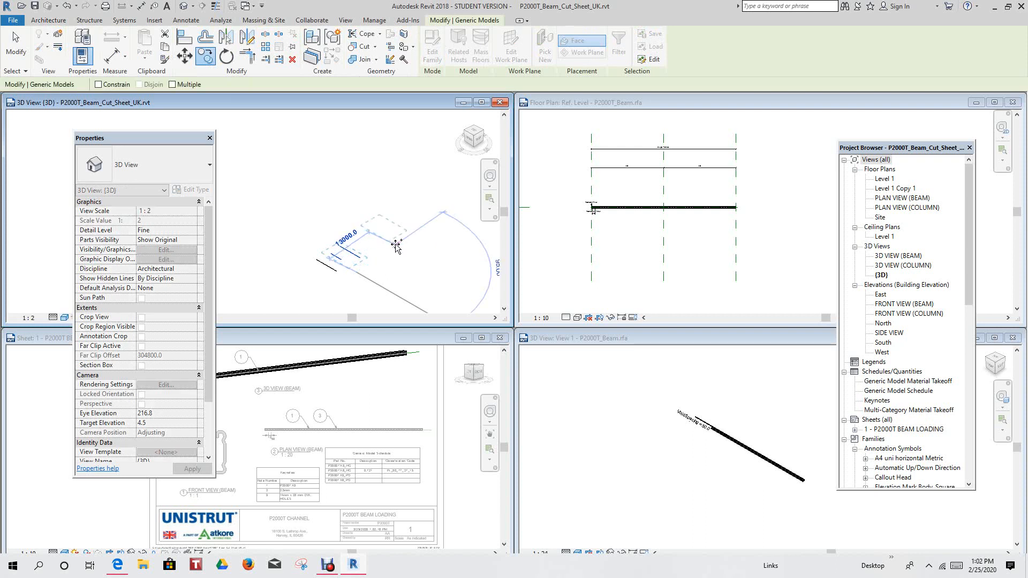
left_click(401, 248)
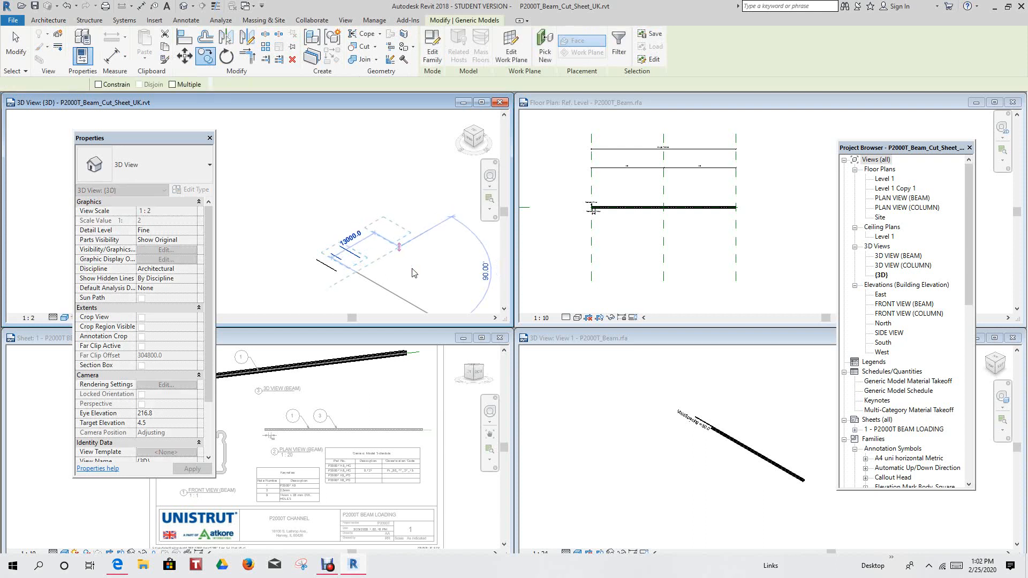
left_click(412, 273)
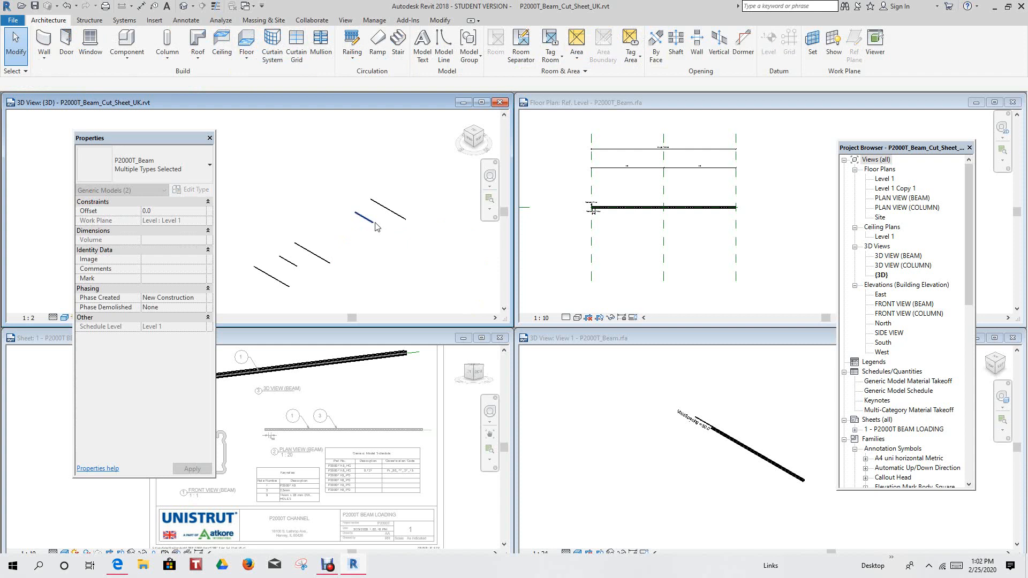
key("Escape")
Change the type of the shorter new copy to P2000TX3_PG and of the longer one to P2000TX6_PG, and deselect them
left_click(366, 219)
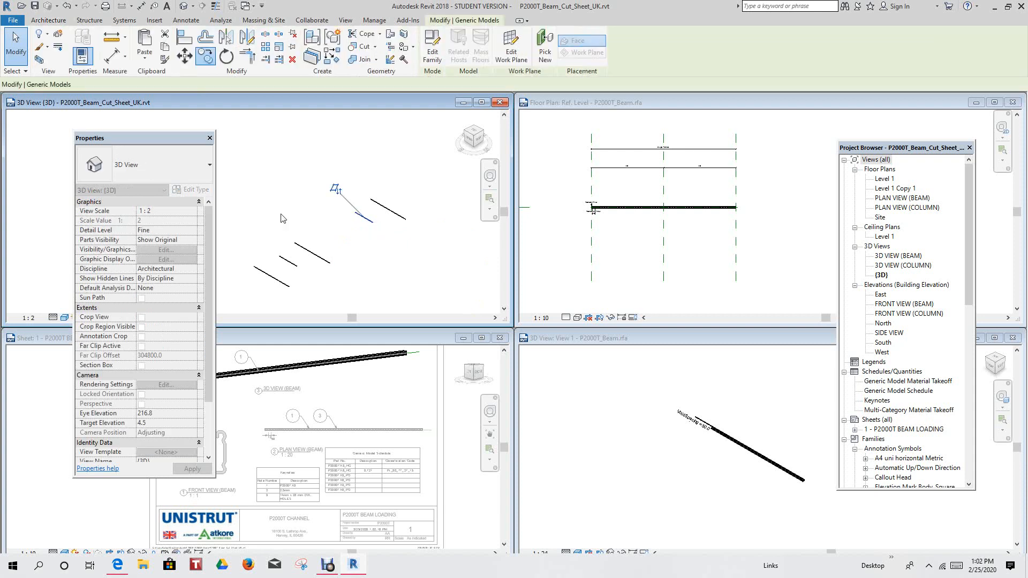
left_click(211, 167)
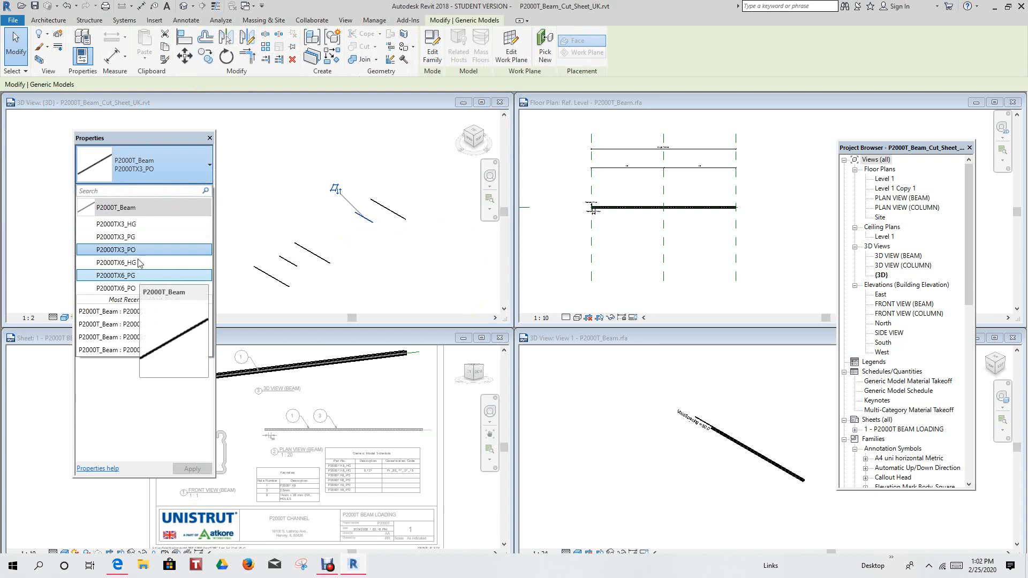
left_click(133, 239)
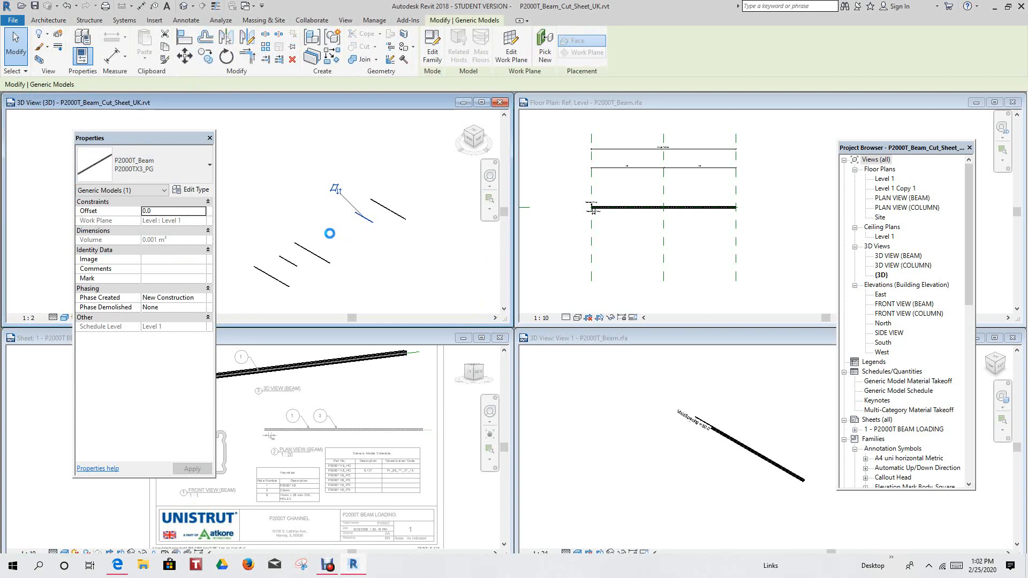
left_click(400, 216)
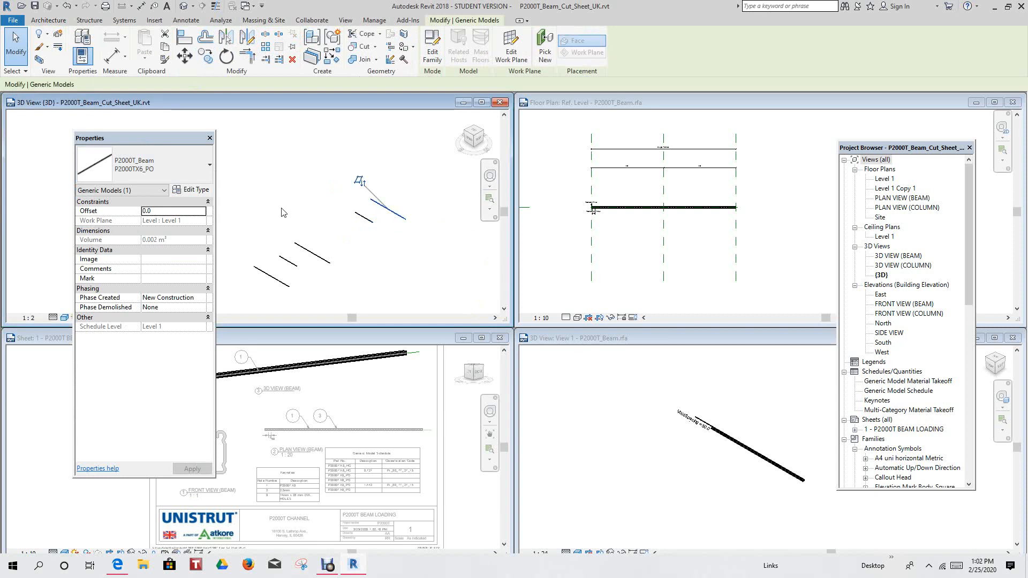
left_click(209, 168)
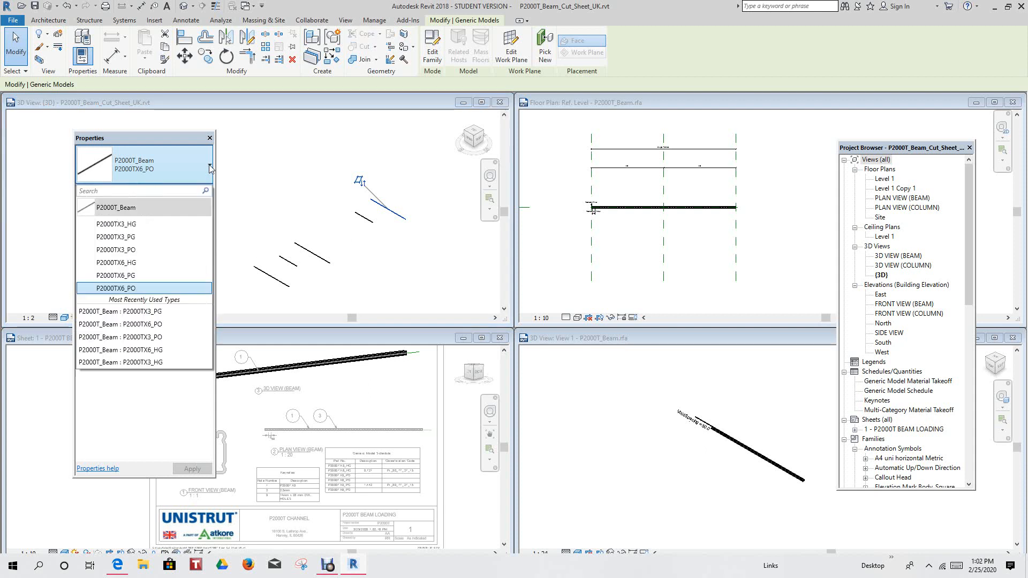
left_click(124, 276)
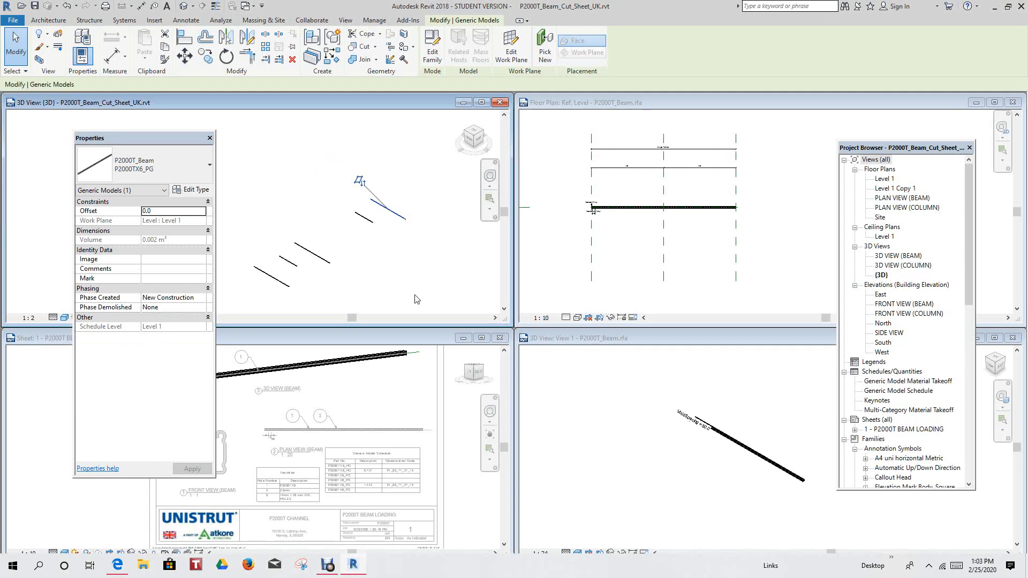
left_click(418, 261)
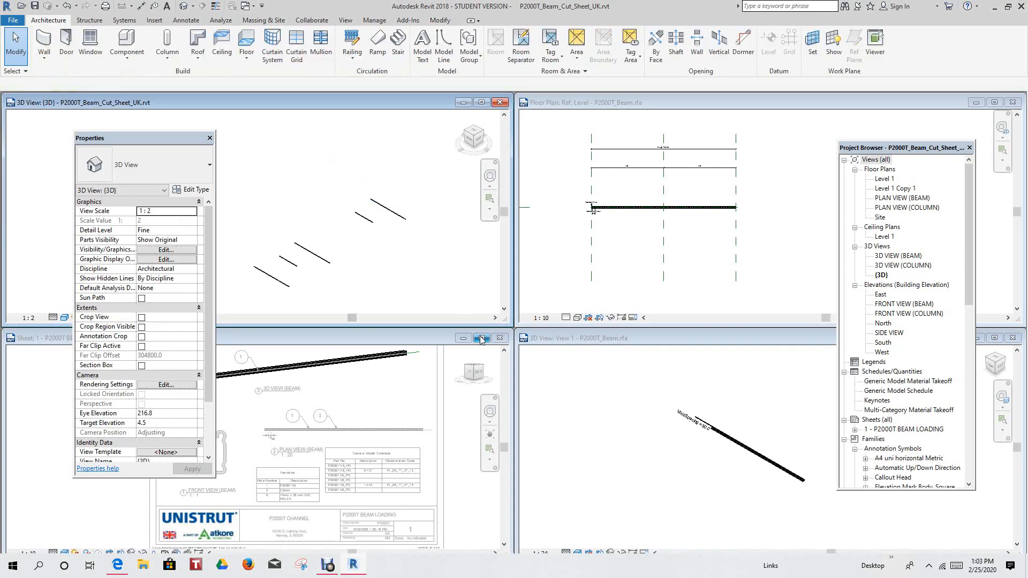
Show the P2000T BEAM LOADING sheet at full window size and deactivate its active 3D VIEW (BEAM) viewport
scroll(482, 327, "down", 2)
middle_click_drag(503, 349, 550, 392)
scroll(428, 265, "up", 3)
right_click(498, 239)
left_click(525, 285)
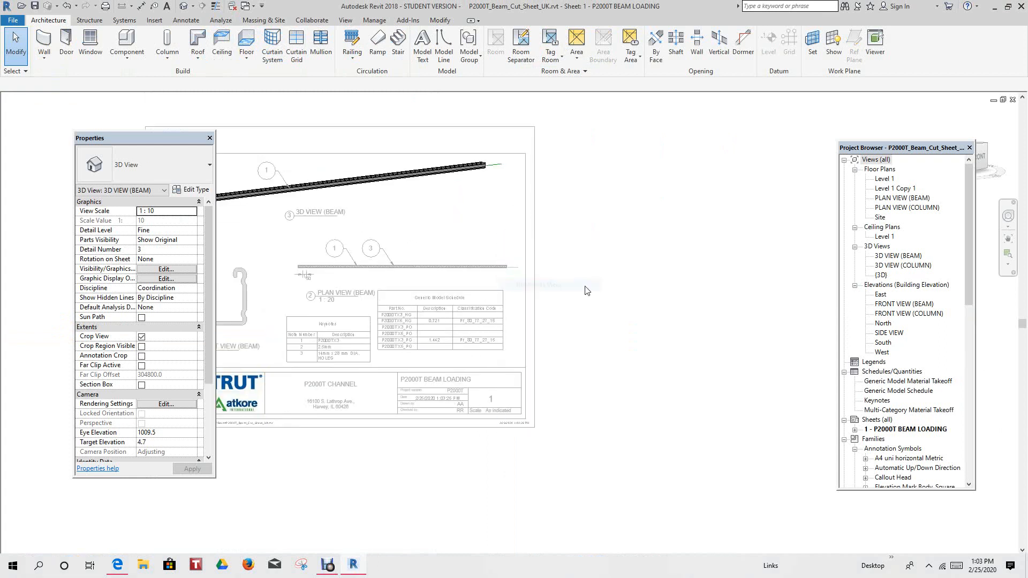
Delete the Generic Model Schedule table from the P2000T BEAM LOADING sheet
scroll(581, 293, "down", 2)
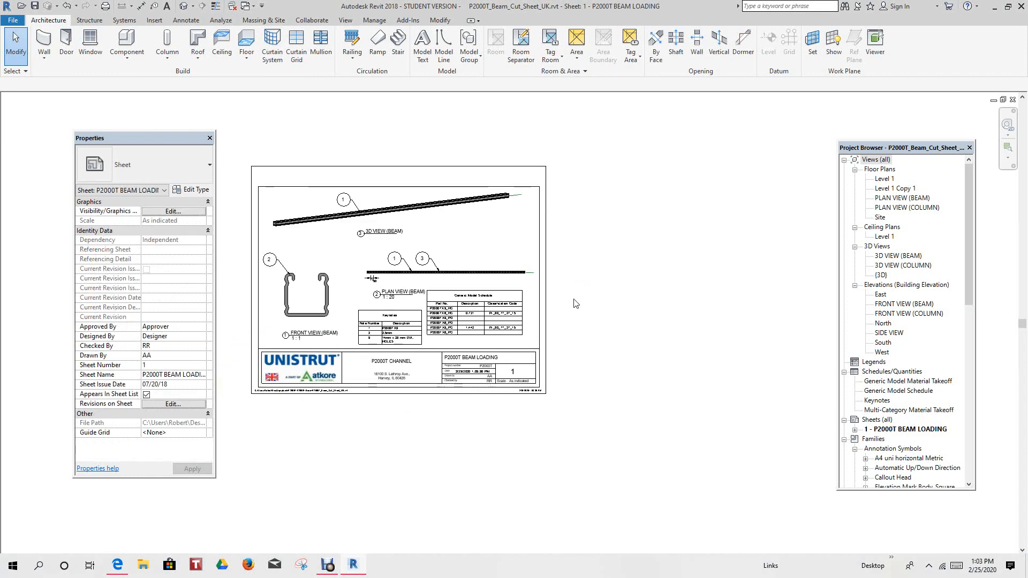
scroll(515, 327, "up", 3)
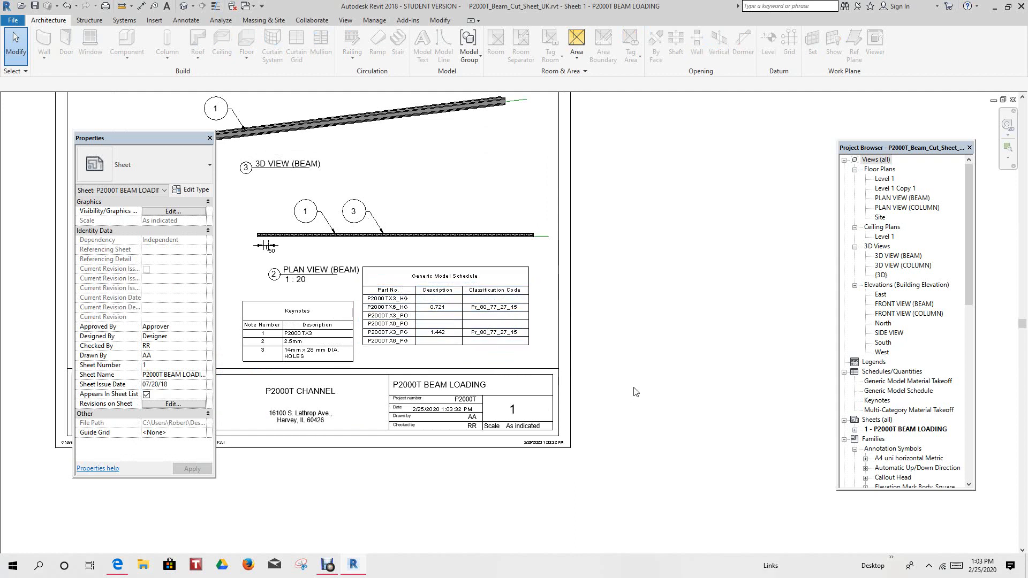
left_click(510, 332)
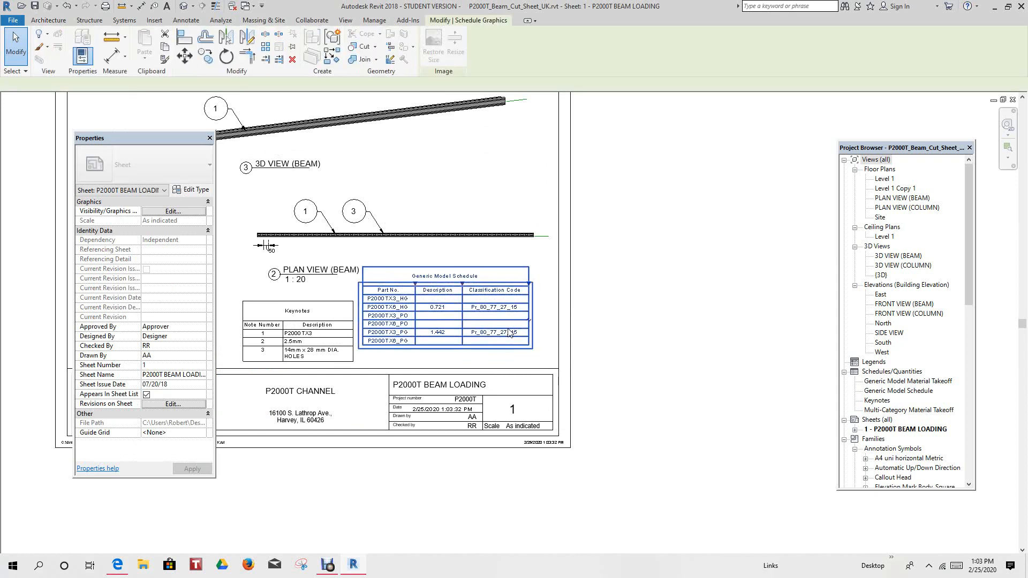
right_click(509, 332)
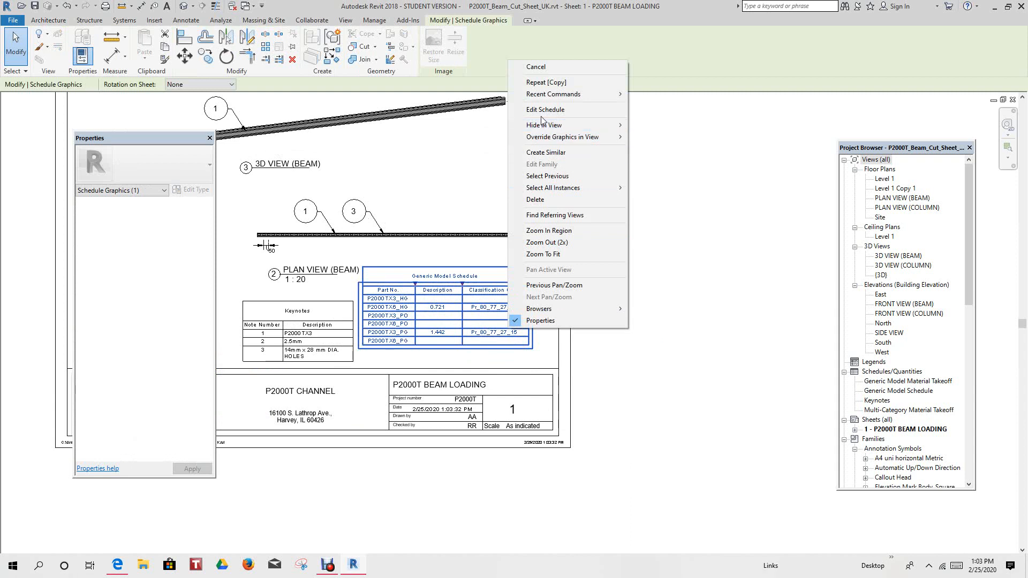
left_click(544, 199)
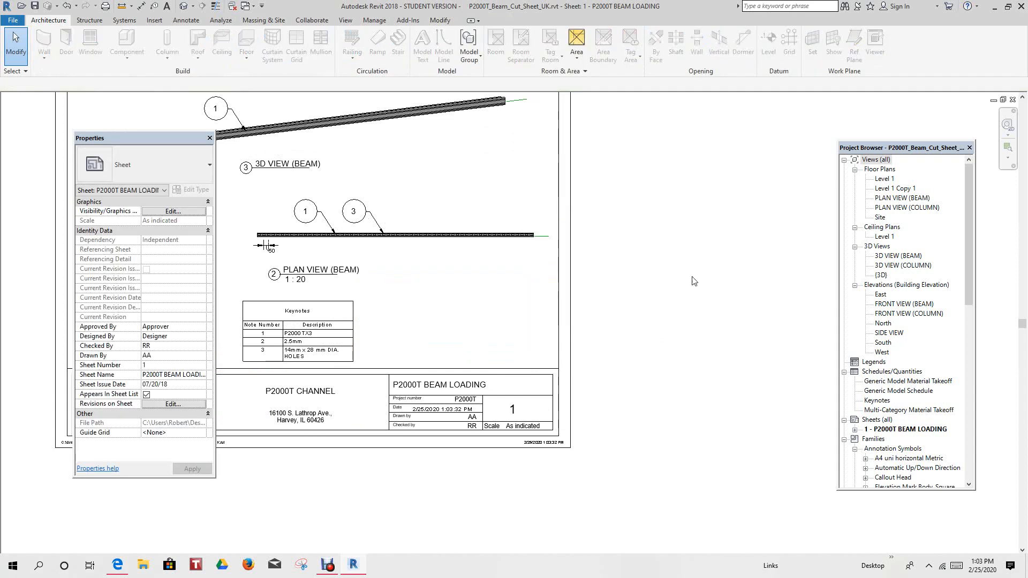
Open the Generic Model Schedule's field settings and remove Type, Description and Type Comments from the scheduled fields
double_click(905, 394)
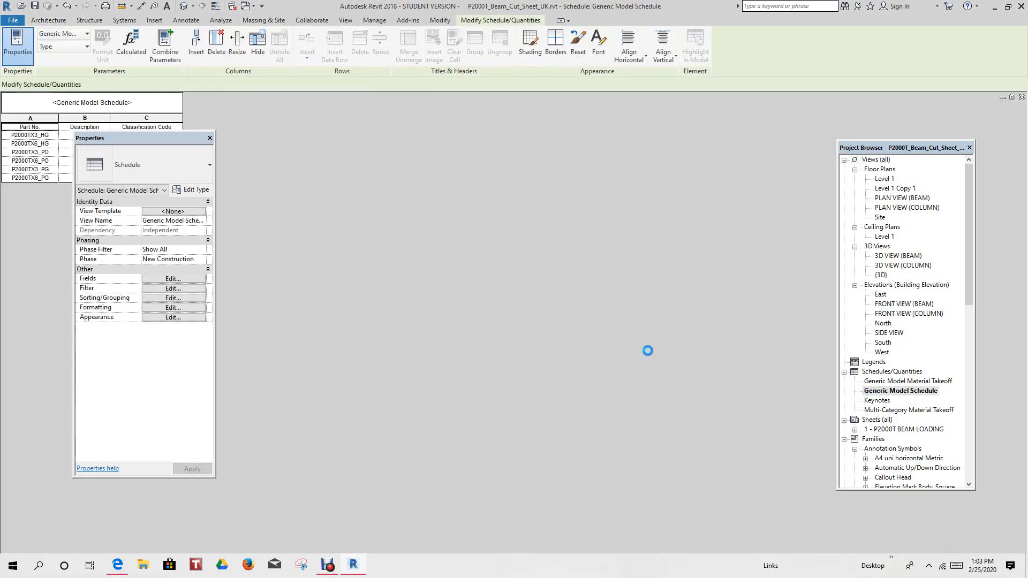
left_click_drag(147, 138, 421, 179)
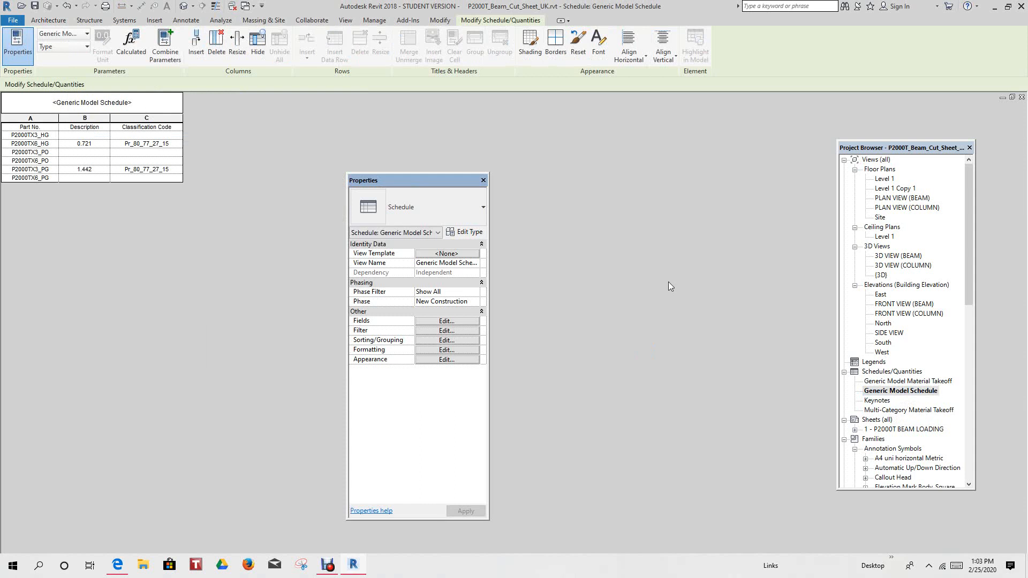
left_click(439, 323)
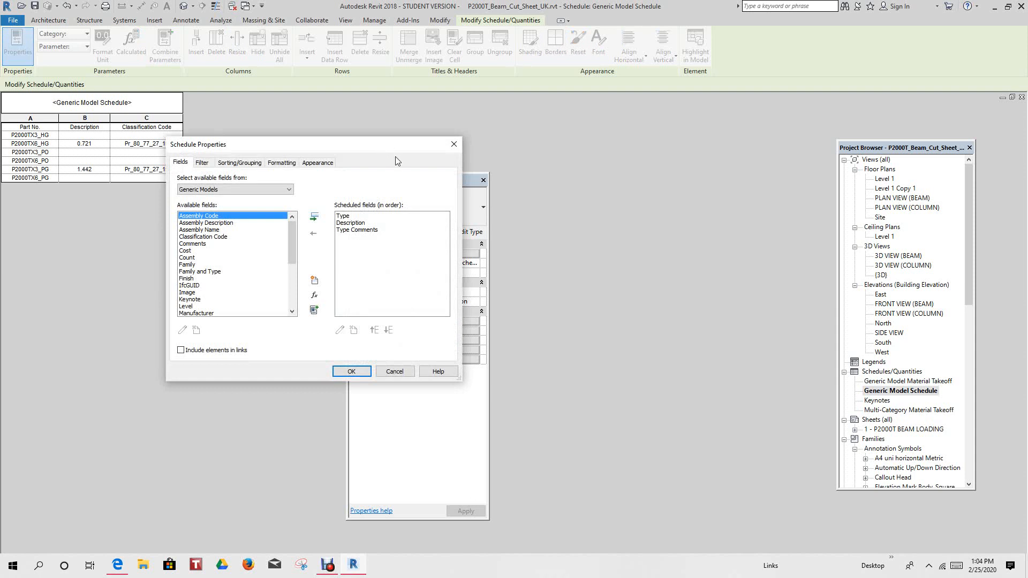
left_click_drag(383, 149, 698, 186)
left_click(660, 252)
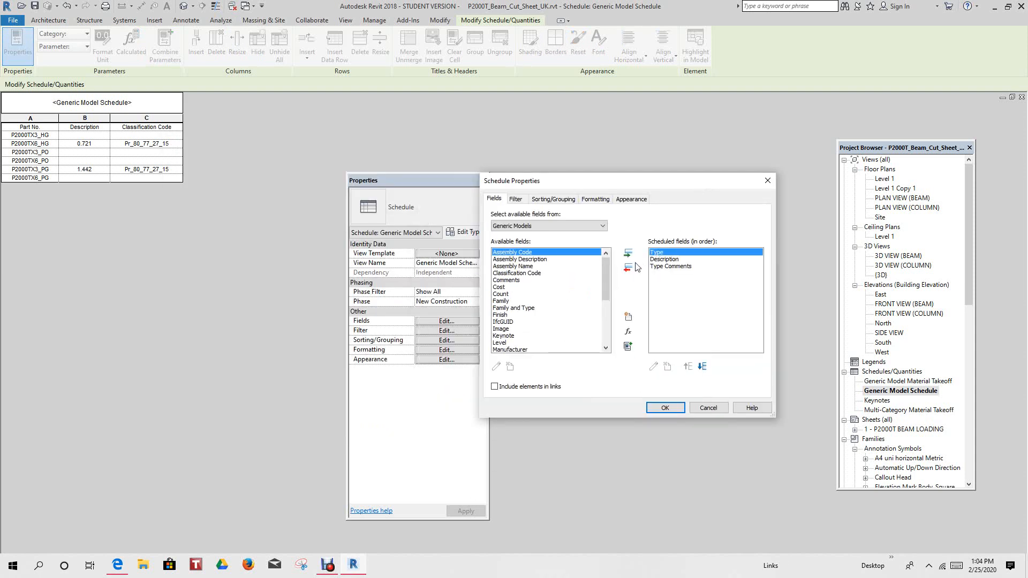
left_click(629, 268)
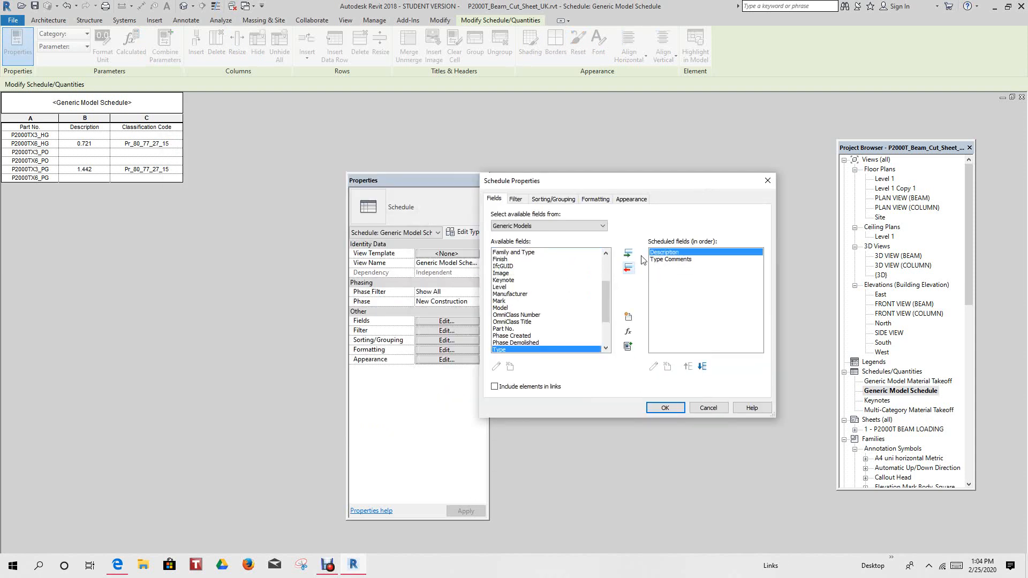
left_click(628, 267)
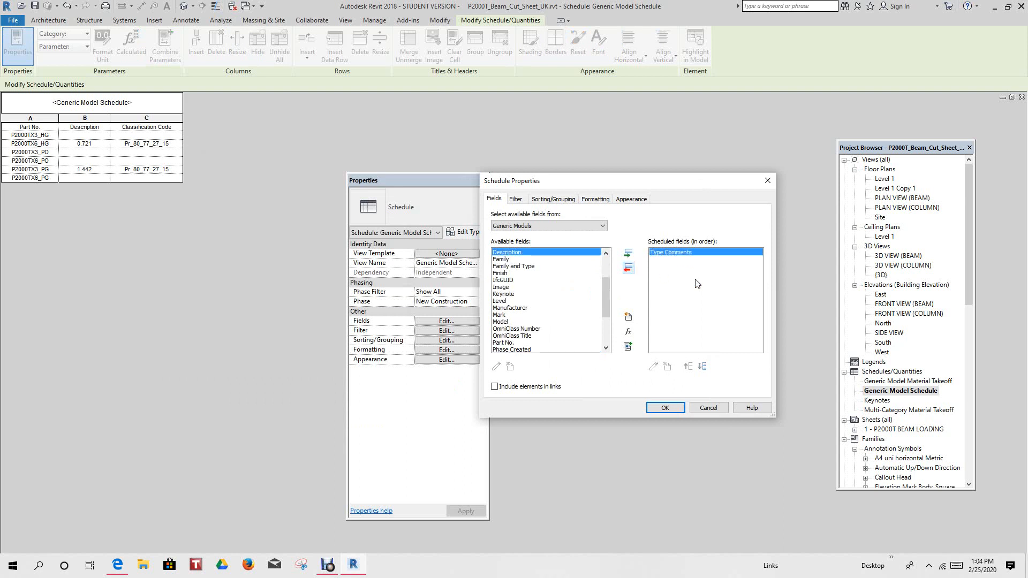
left_click(629, 269)
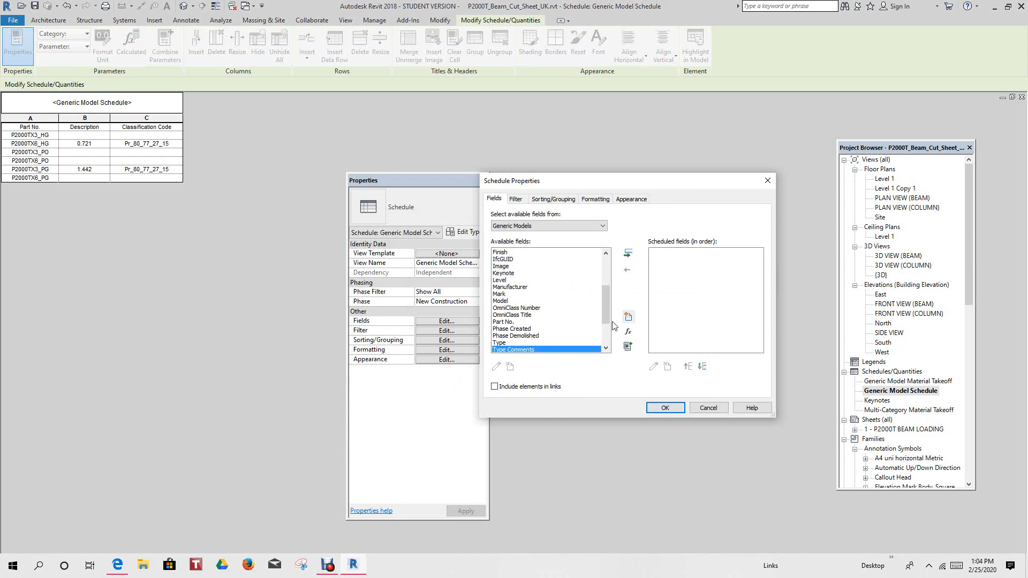
scroll(607, 315, "down", 2)
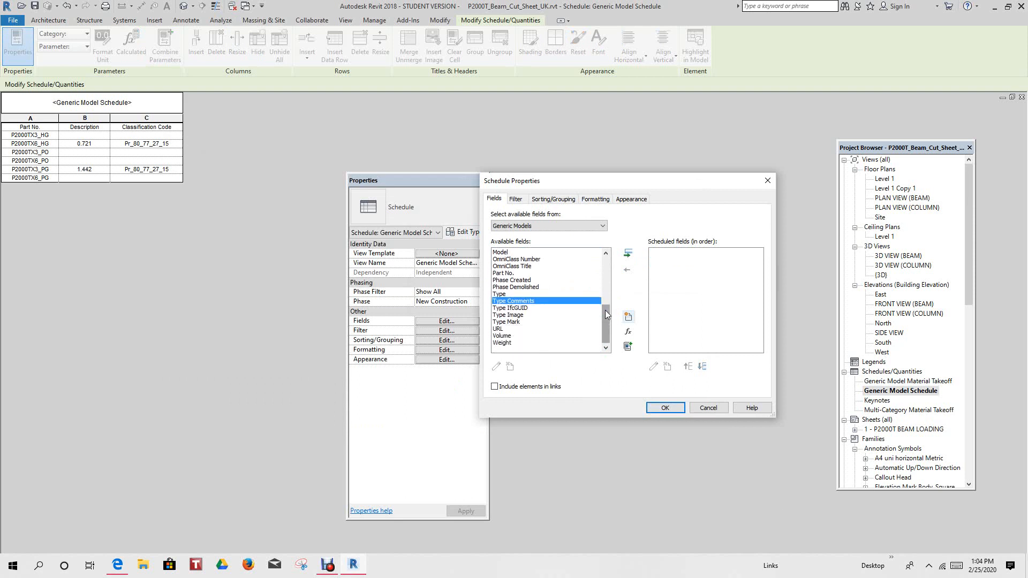
scroll(607, 314, "up", 4)
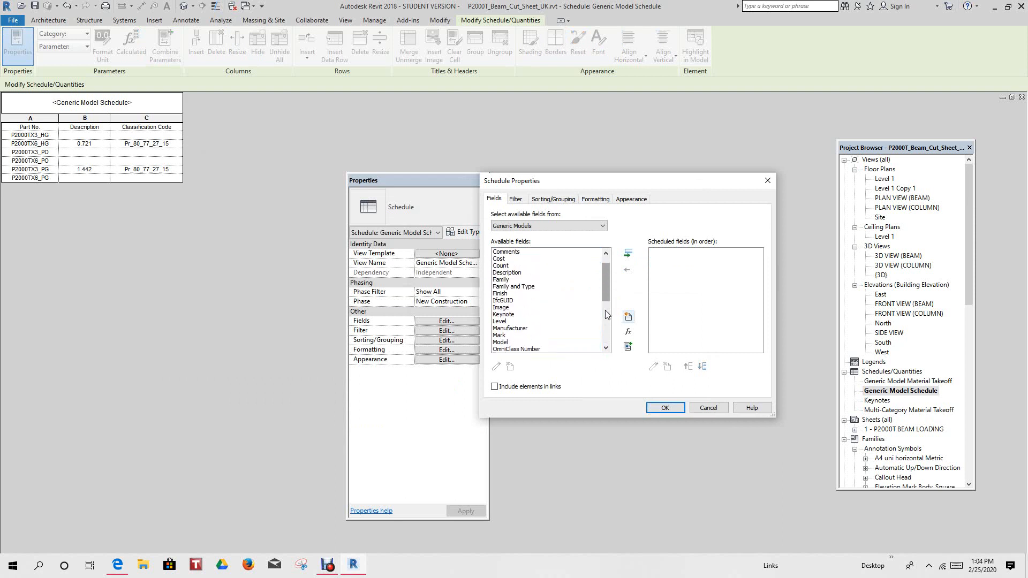
scroll(607, 315, "up", 1)
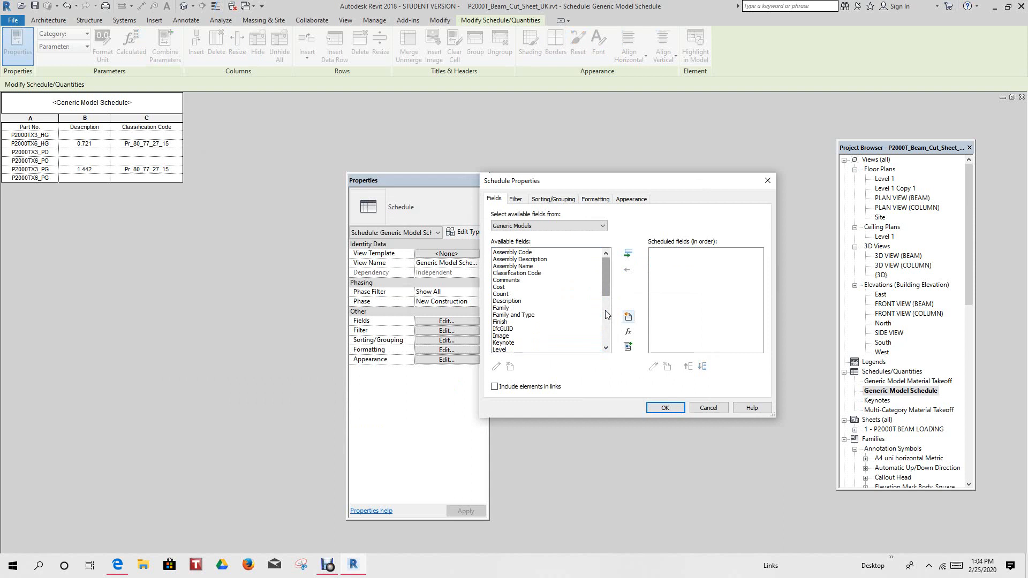
left_click(655, 408)
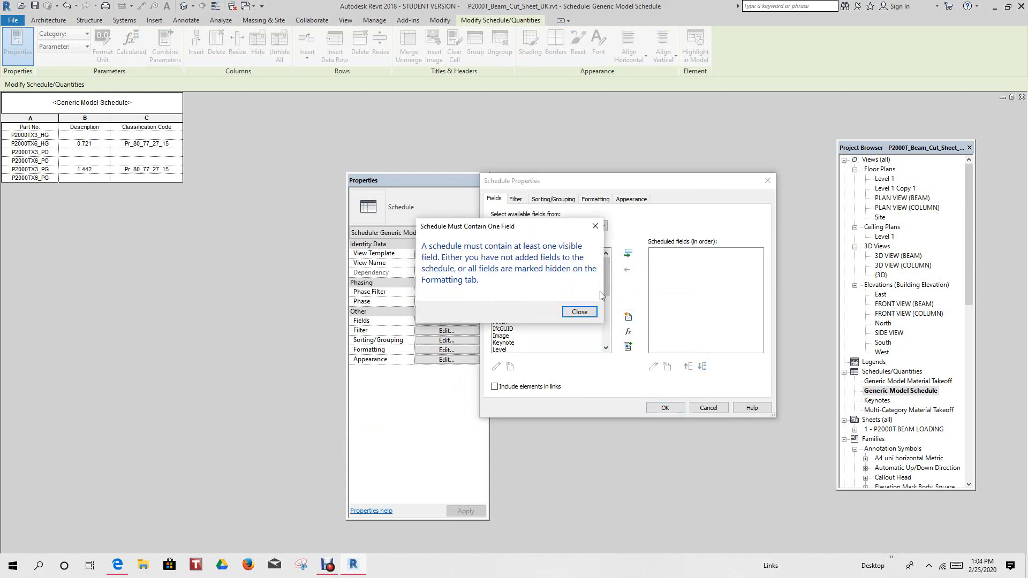
left_click(595, 227)
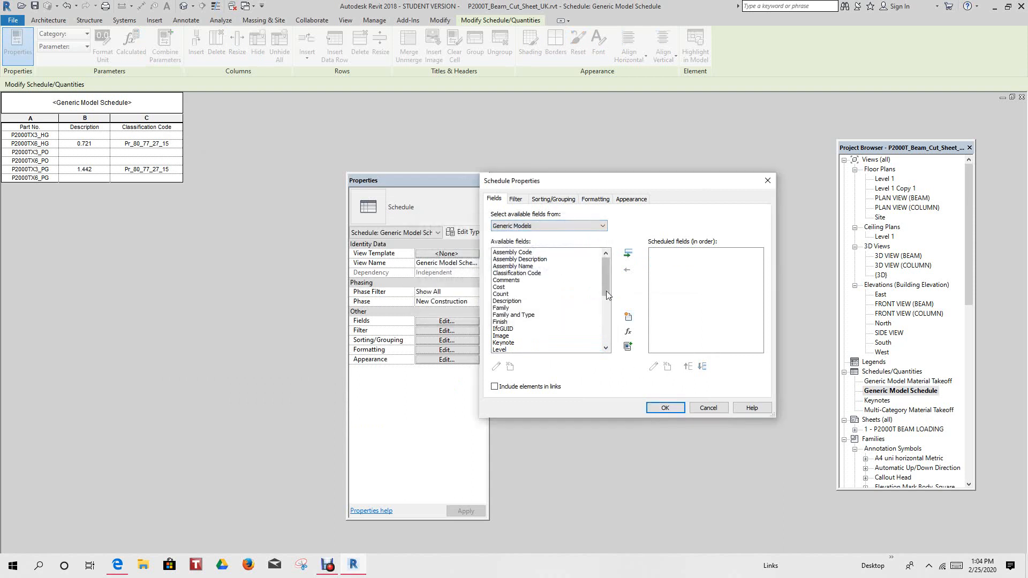
Add Part No. and Weight to the Generic Model Schedule's scheduled fields
scroll(607, 286, "down", 3)
scroll(607, 288, "down", 1)
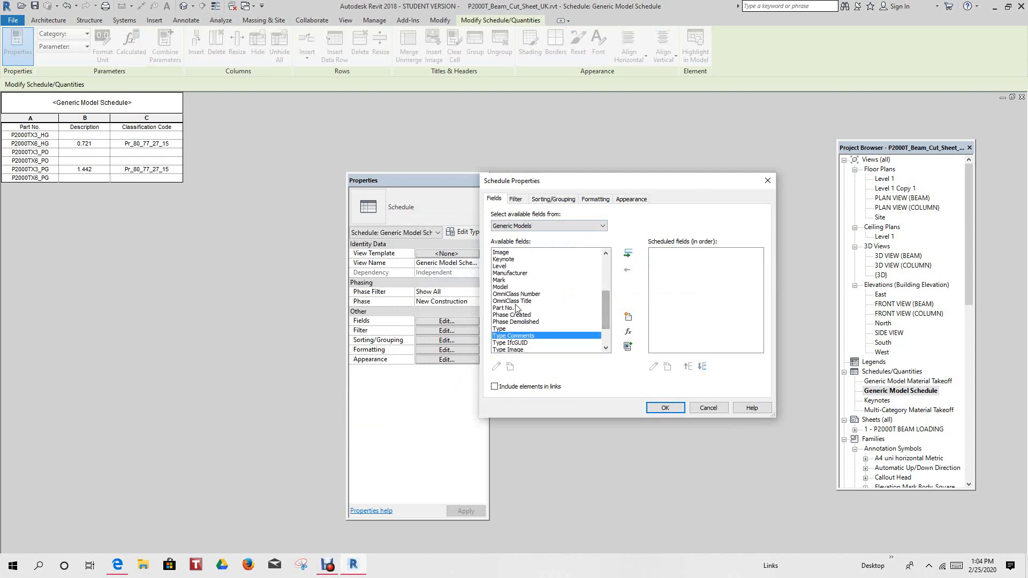
left_click(498, 308)
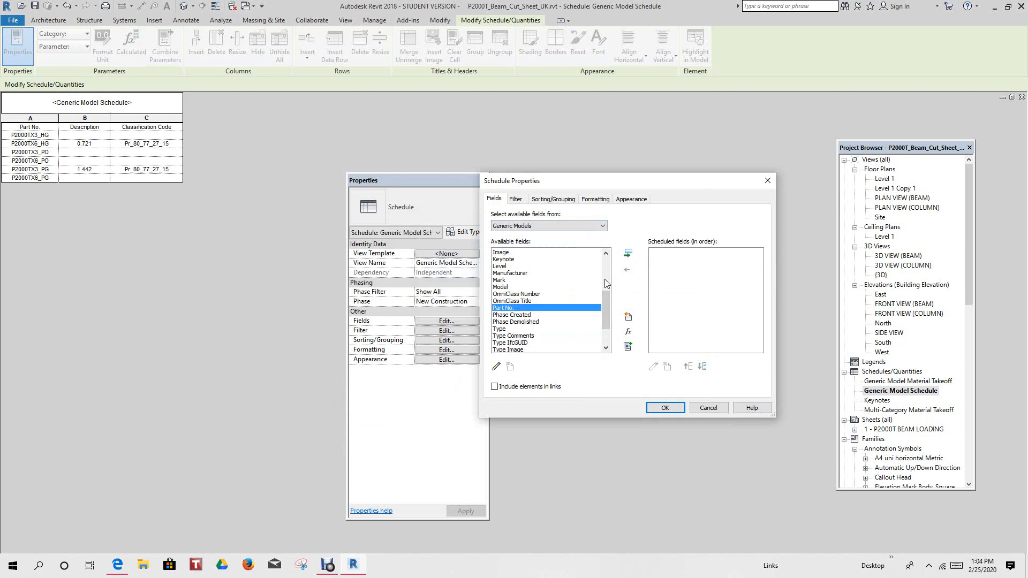
left_click(627, 253)
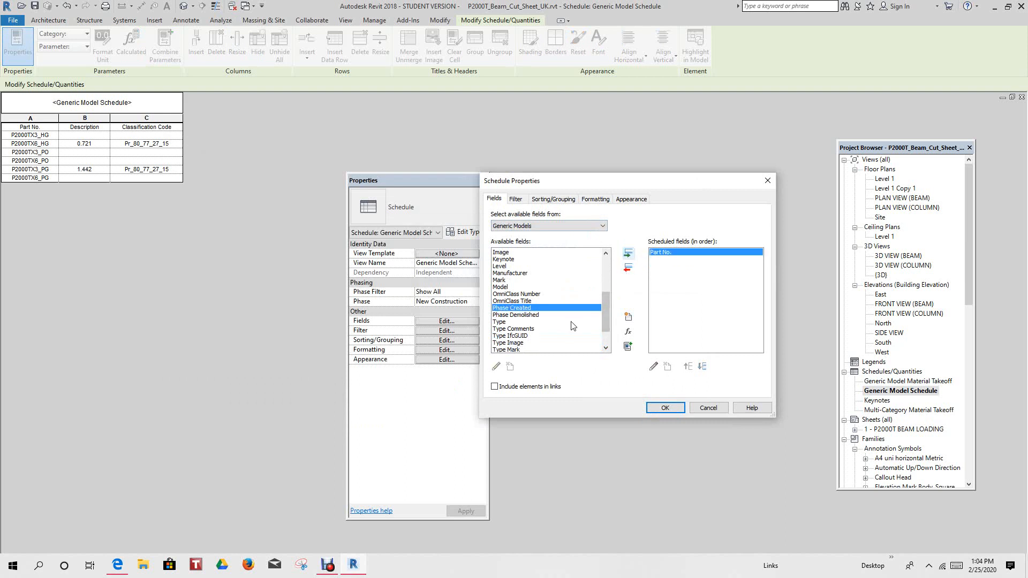
scroll(511, 329, "down", 2)
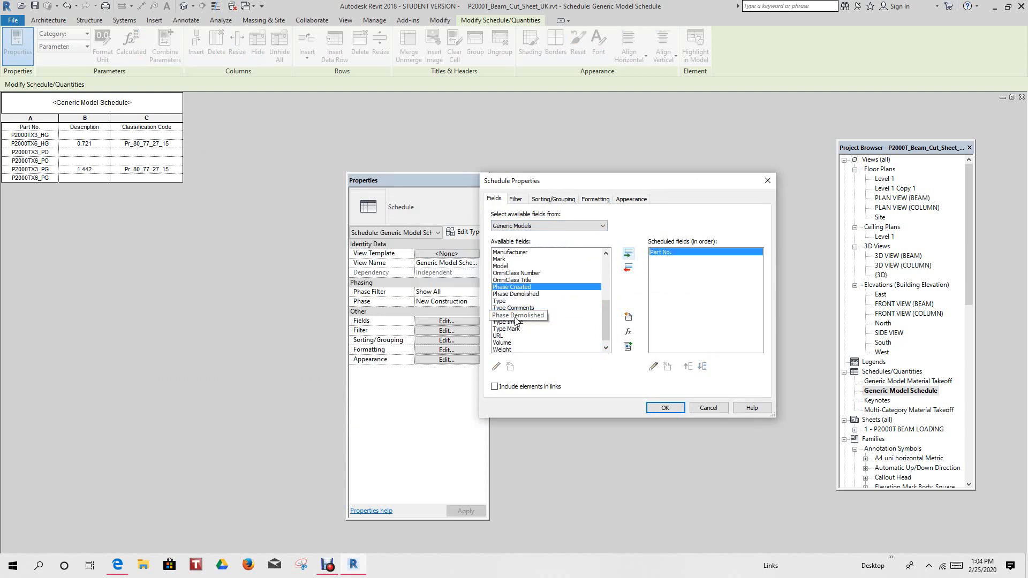
left_click(503, 344)
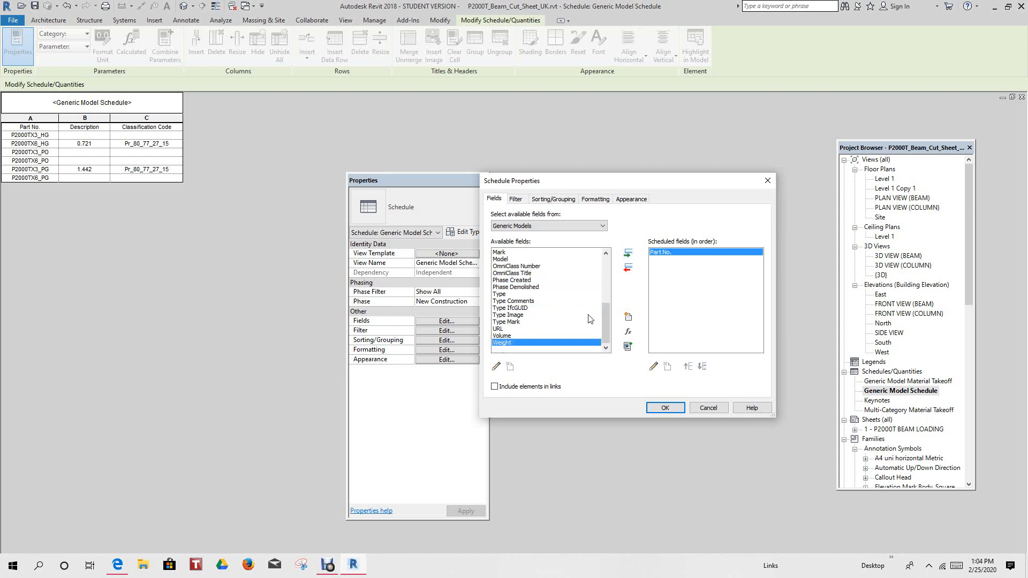
left_click(628, 254)
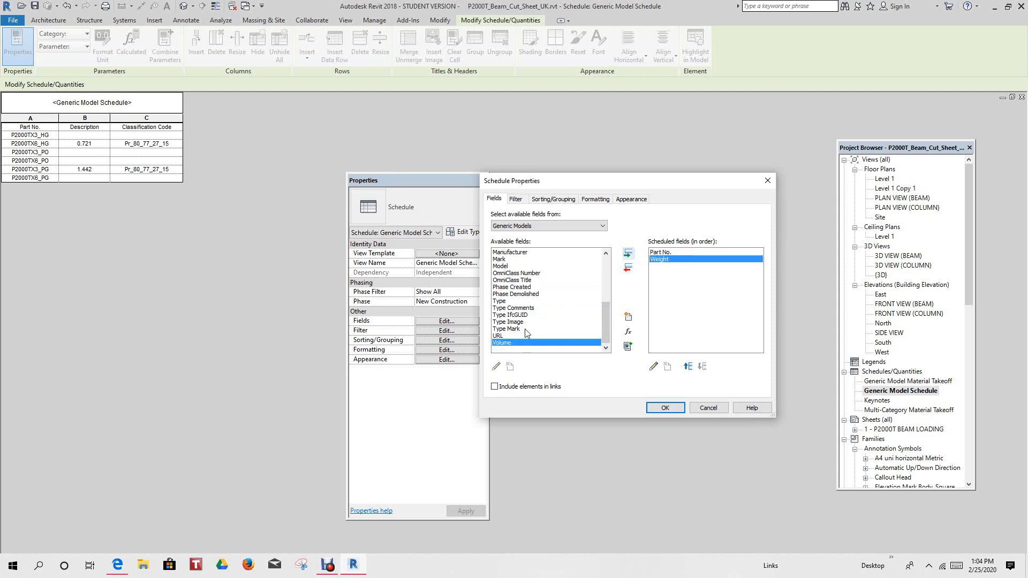
Add Finish and Classification Code to the scheduled fields after Weight
scroll(526, 332, "up", 3)
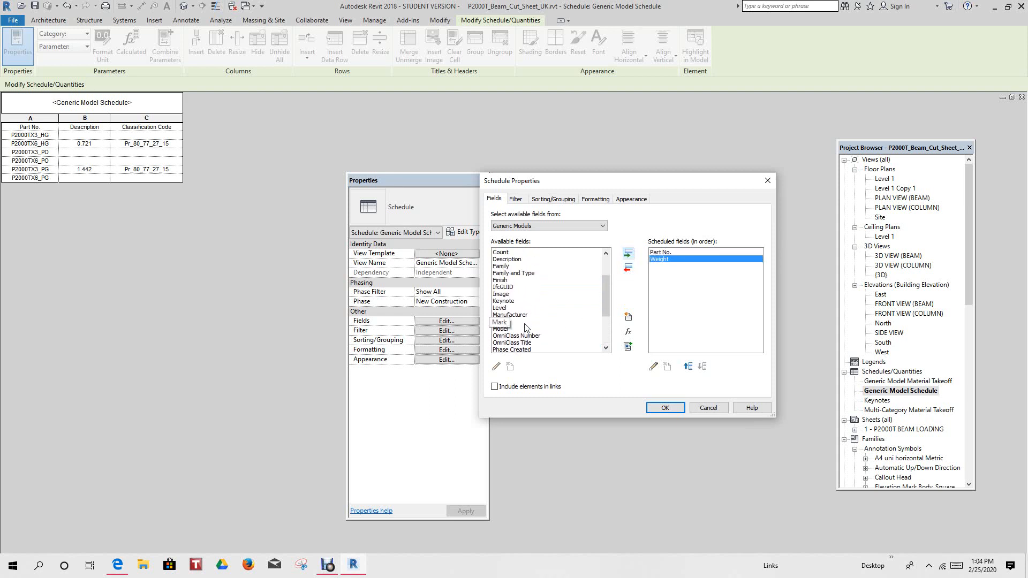
left_click(513, 281)
left_click(628, 253)
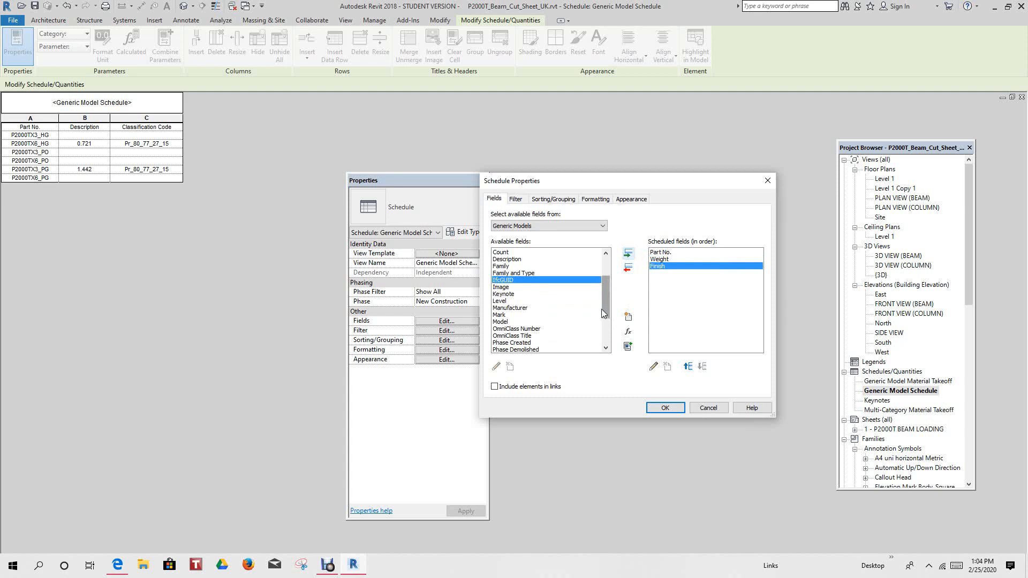
scroll(602, 305, "up", 1)
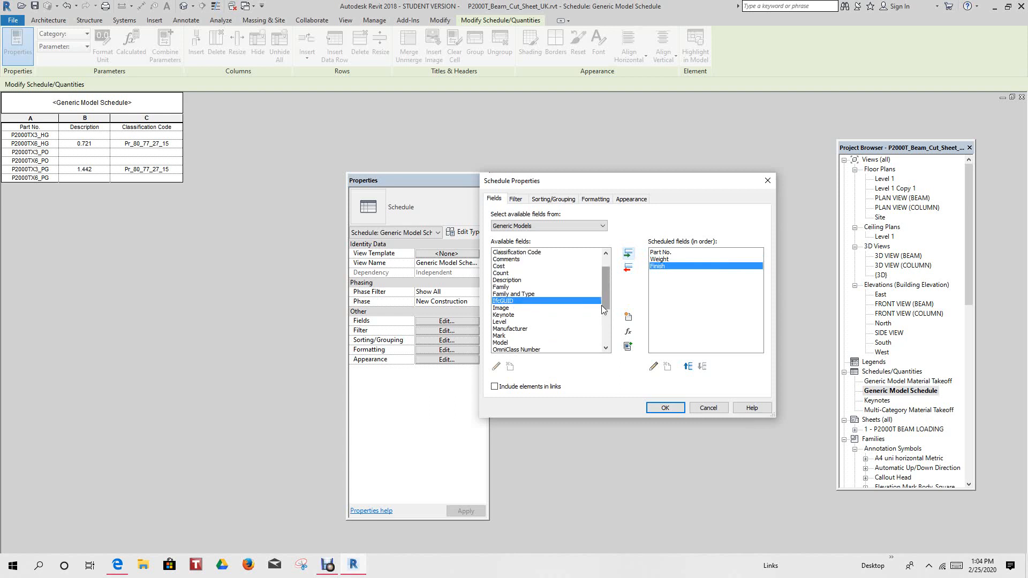
left_click(531, 252)
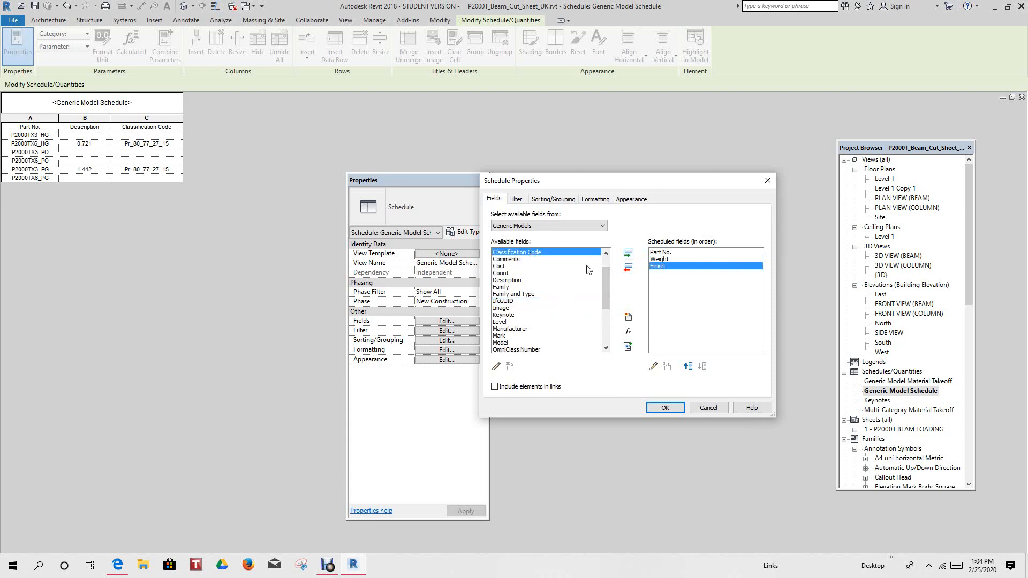
left_click(628, 254)
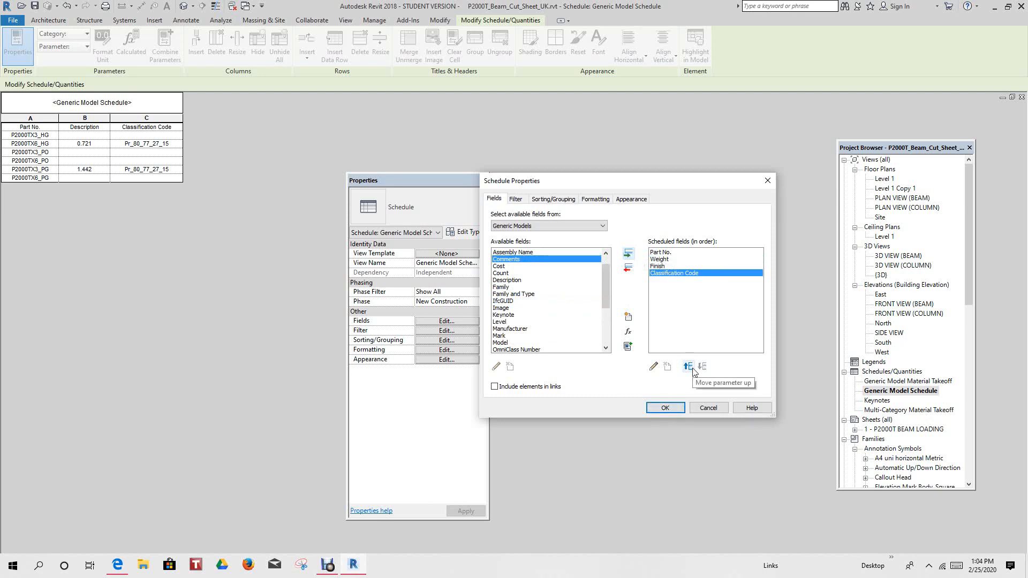
Reorder the scheduled fields so Weight comes last, after Classification Code, and apply the schedule properties
left_click(663, 259)
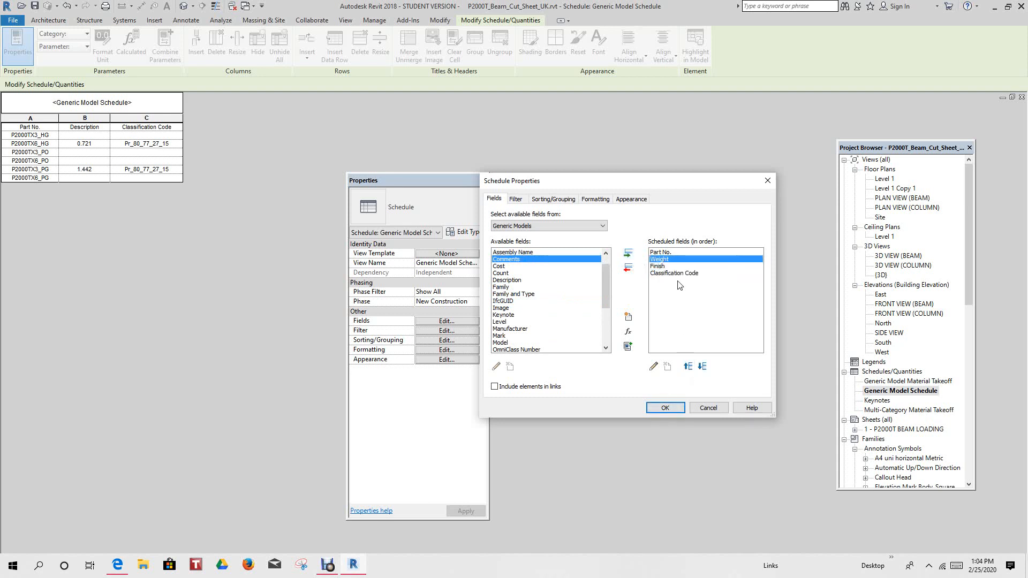
left_click(702, 366)
left_click(702, 367)
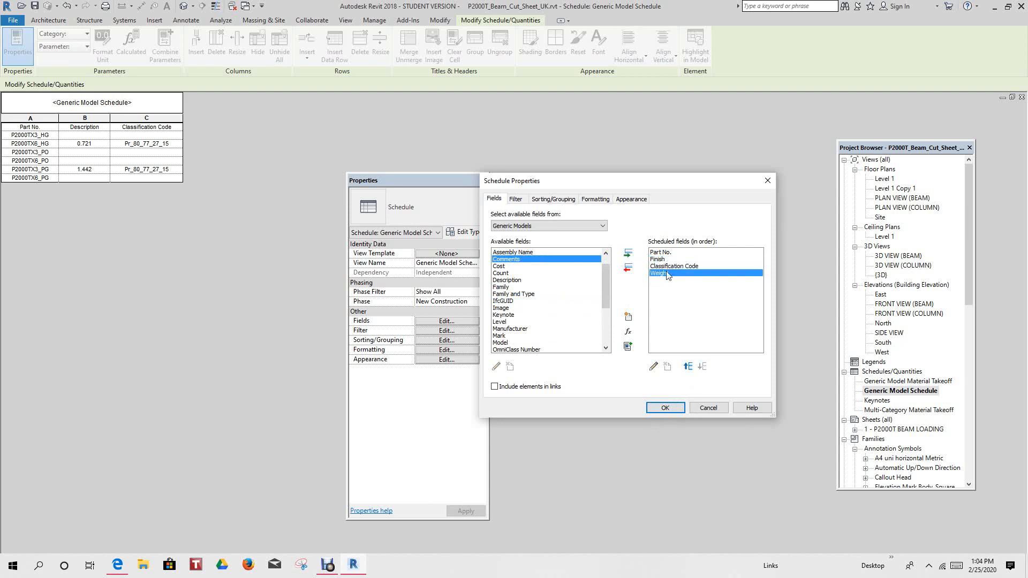
left_click(665, 408)
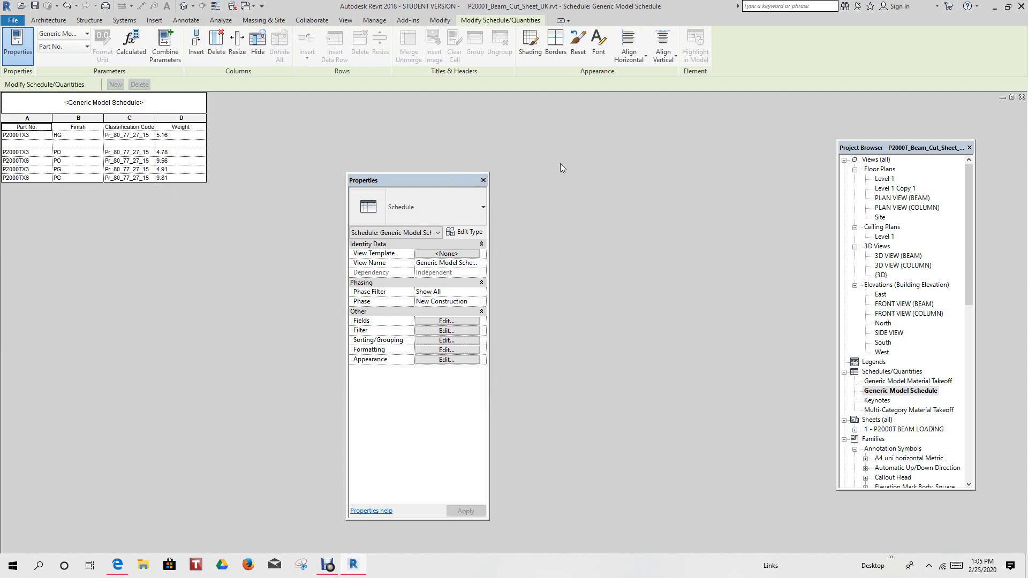
Close the Generic Model Schedule and open the default {3D} view to examine the placed beams
left_click(1022, 98)
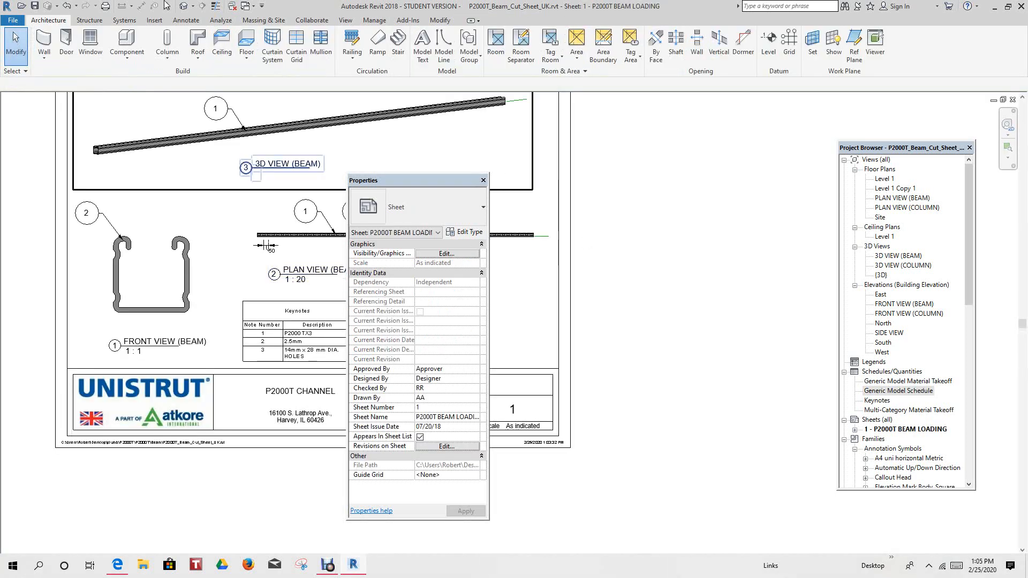
left_click(192, 11)
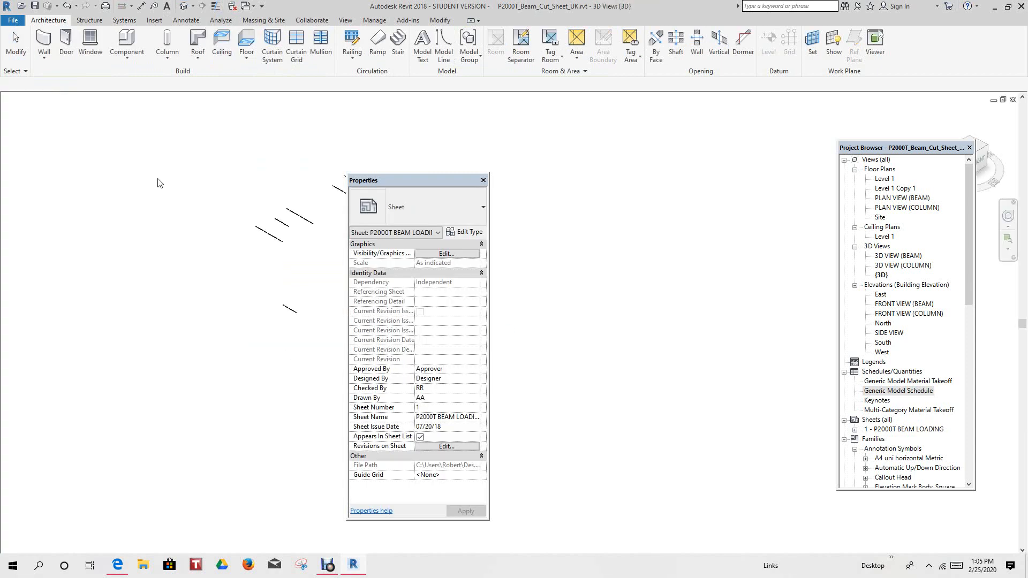
scroll(239, 204, "down", 1)
middle_click_drag(239, 205, 174, 233)
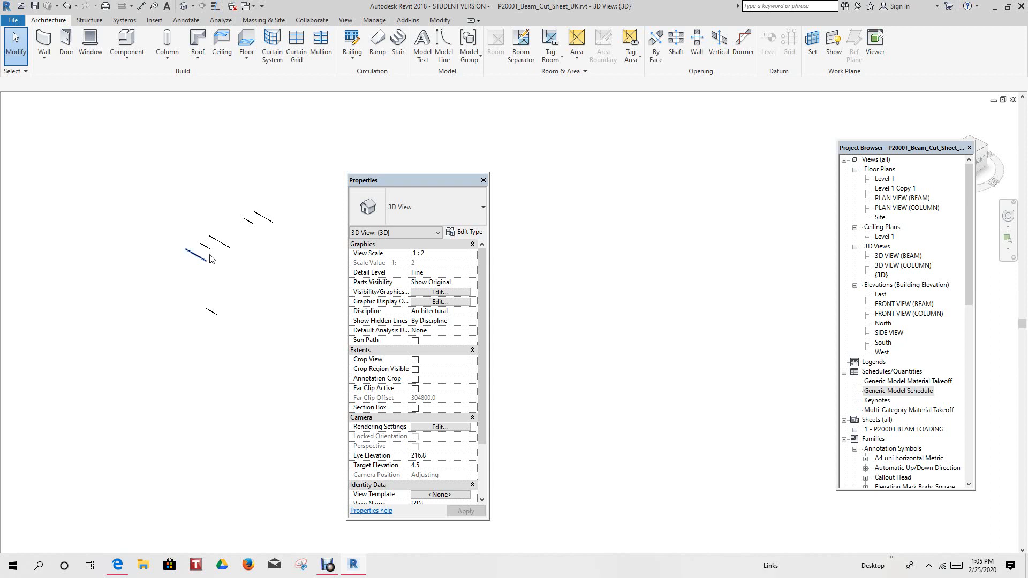
scroll(265, 235, "up", 1)
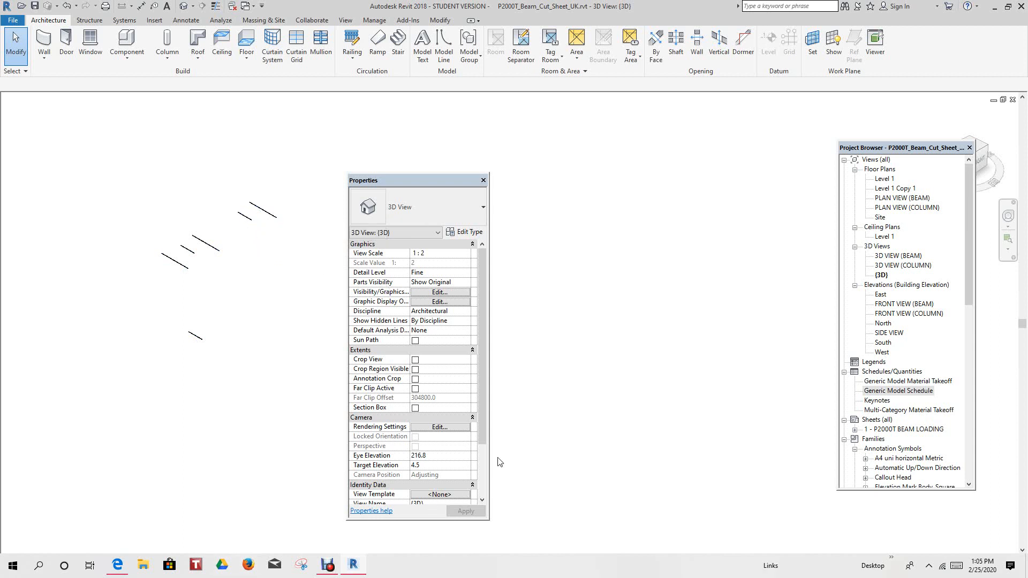
scroll(269, 266, "down", 1)
scroll(269, 266, "up", 1)
scroll(208, 337, "down", 1)
Tile the open views and show the P2000T_Beam.rfa Ref. Level floor plan at full window size
key("w")
key("t")
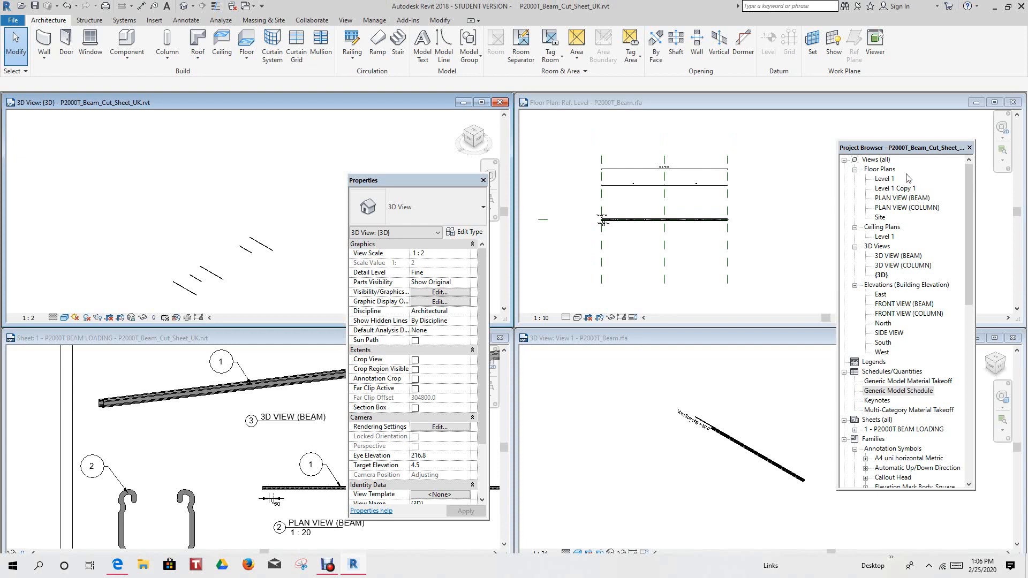
left_click(997, 105)
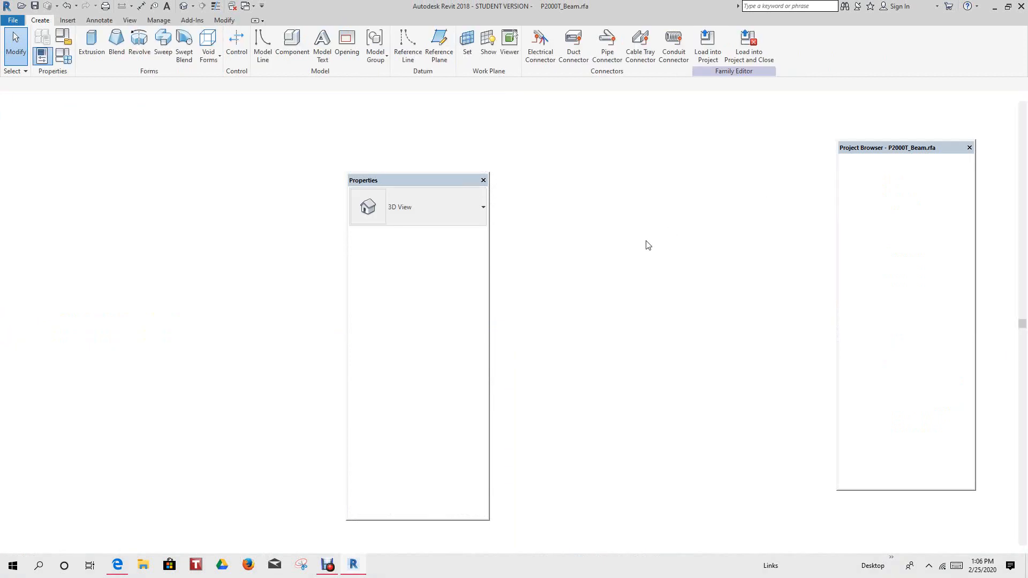
left_click(709, 307)
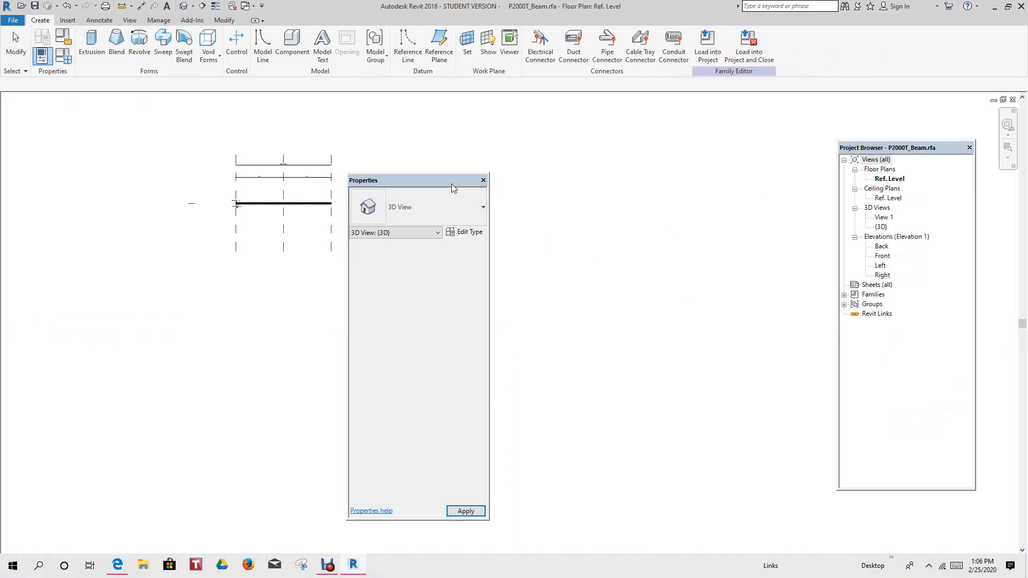
Move the Properties palette clear of the beam plan and open Family Types, dismissing the save reminder without saving
left_click_drag(410, 181, 159, 140)
middle_click_drag(519, 236, 631, 275)
scroll(469, 219, "up", 4)
scroll(469, 217, "up", 1)
middle_click_drag(469, 217, 610, 189)
scroll(594, 194, "up", 1)
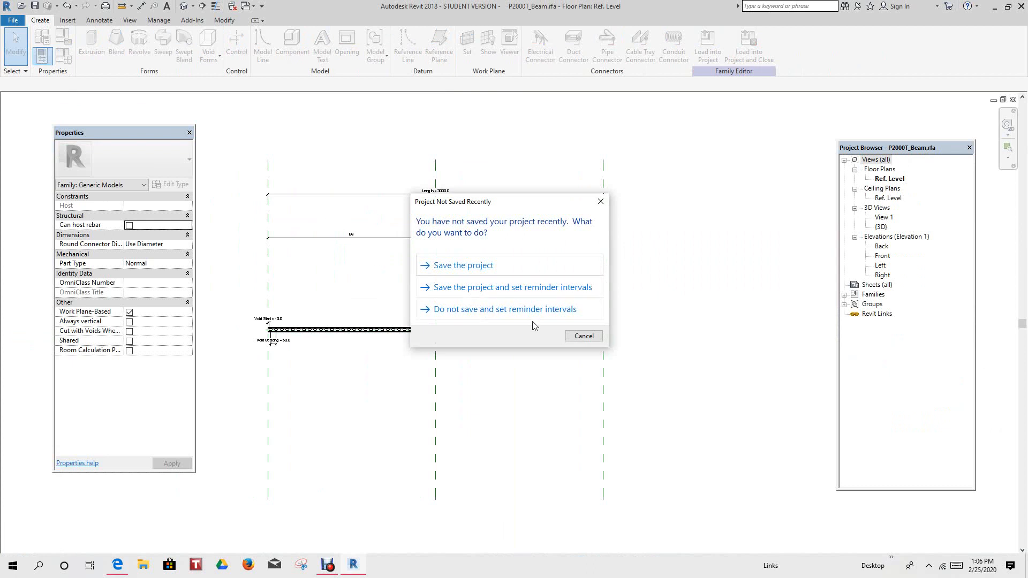
left_click(584, 336)
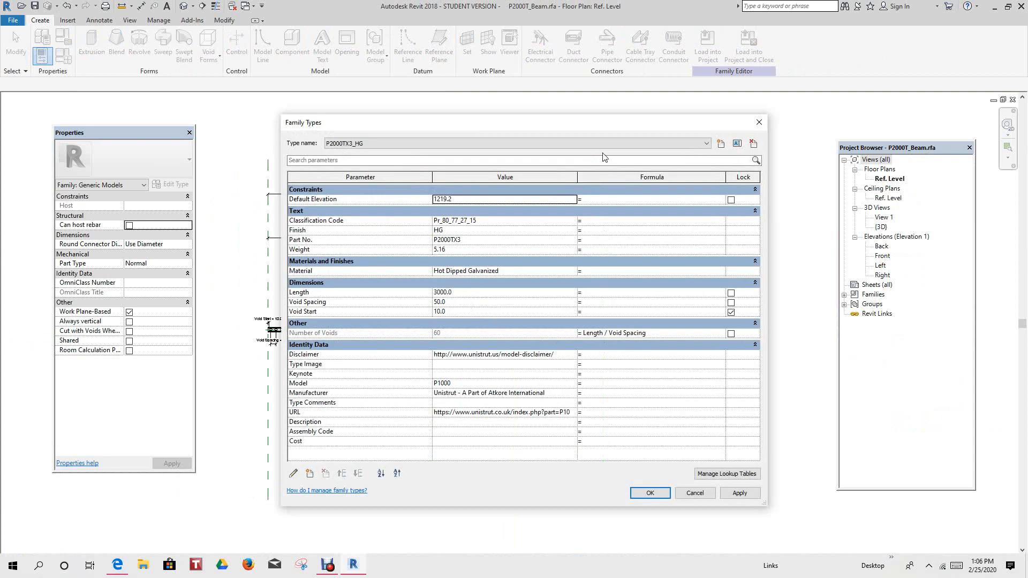
Check the parameter values of the P2000TX3_PG, P2000TX6_PG, P2000TX3_PO and P2000TX6_PO family types
left_click(707, 143)
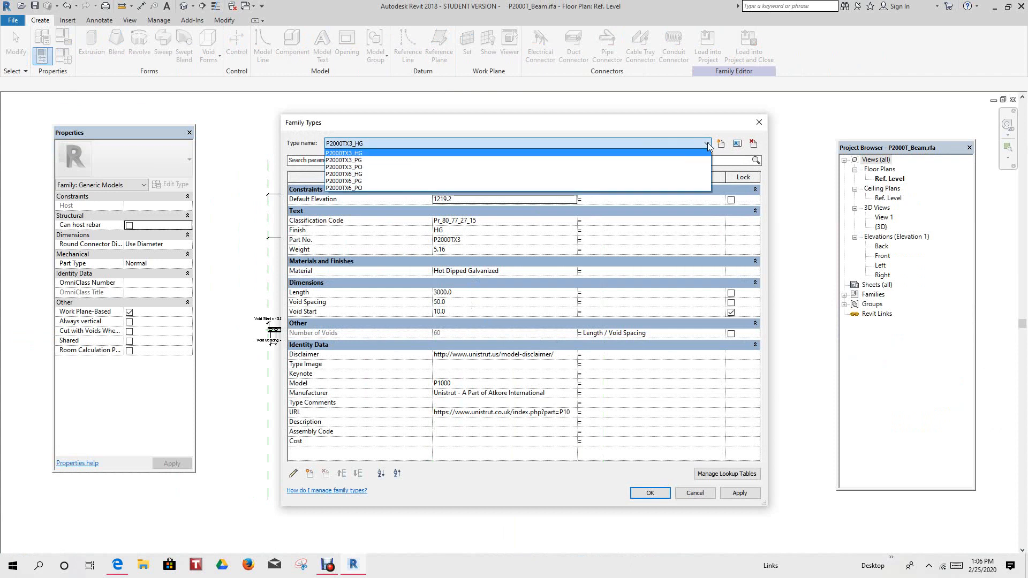
left_click(360, 161)
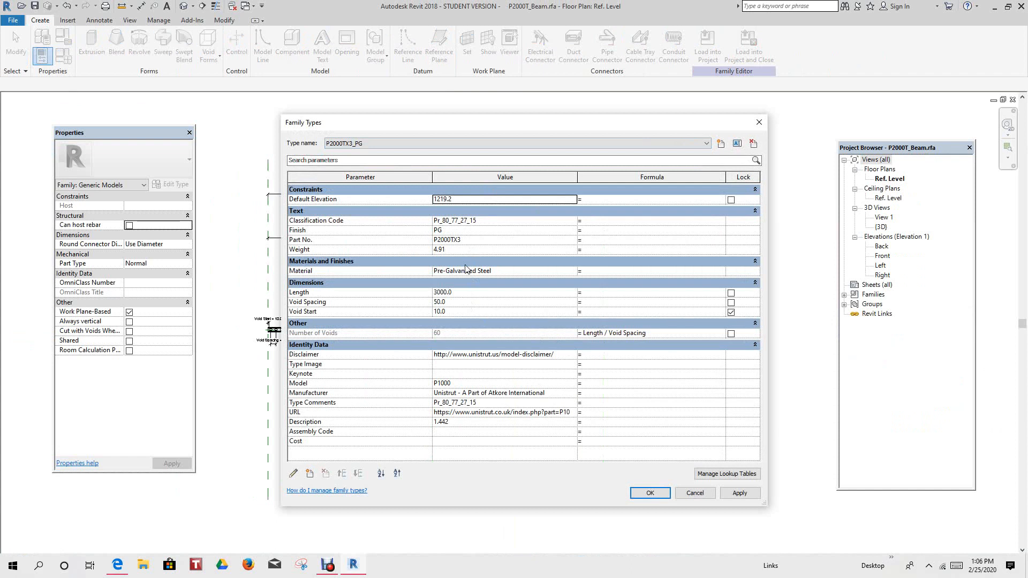
left_click(707, 143)
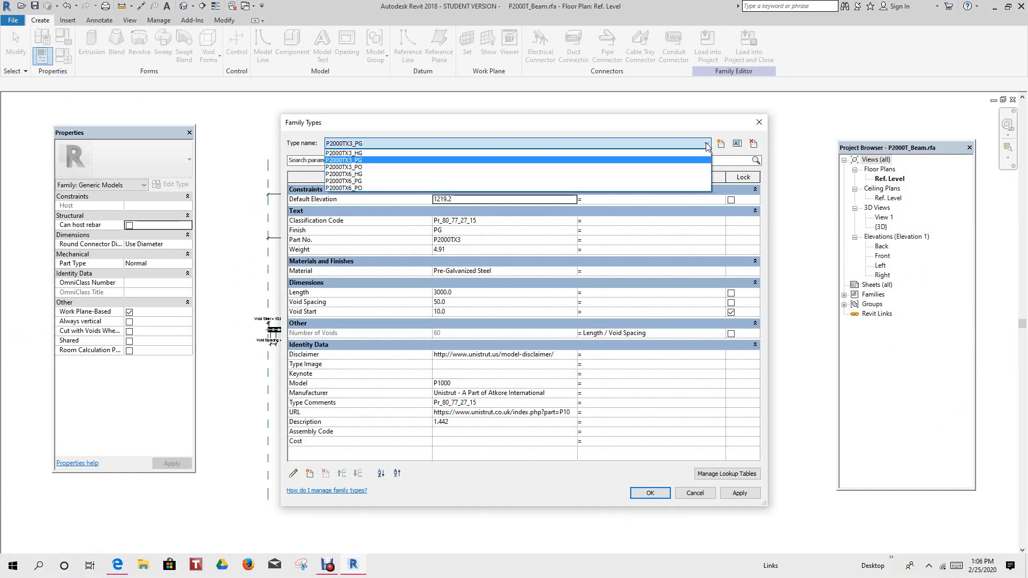
left_click(353, 181)
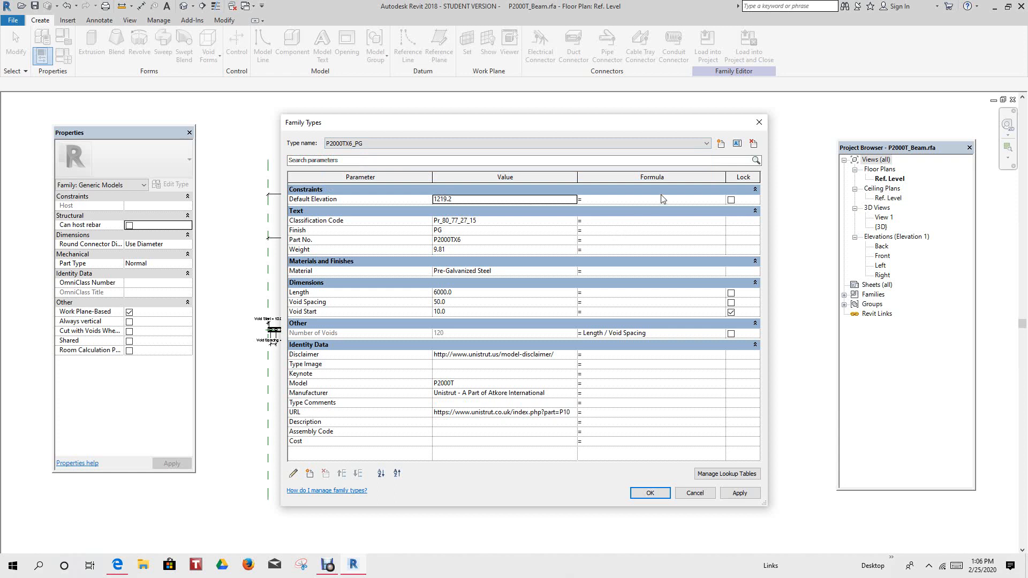
left_click(706, 143)
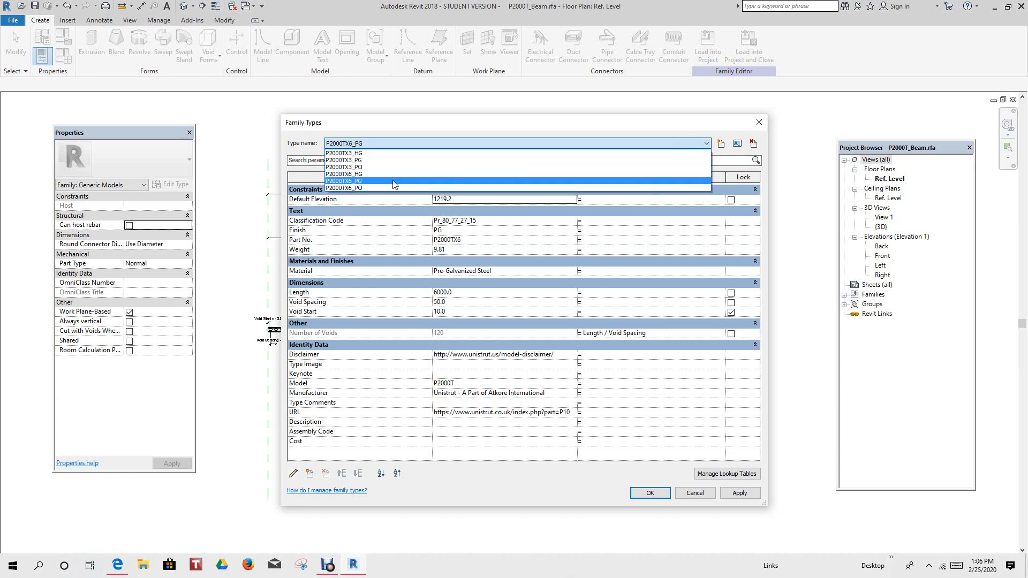
left_click(362, 167)
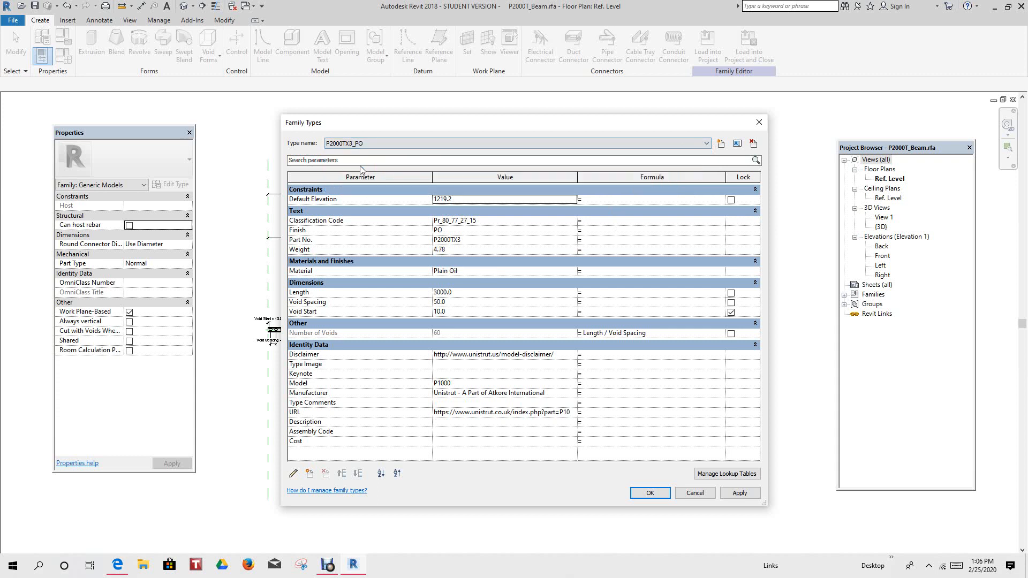
left_click(514, 144)
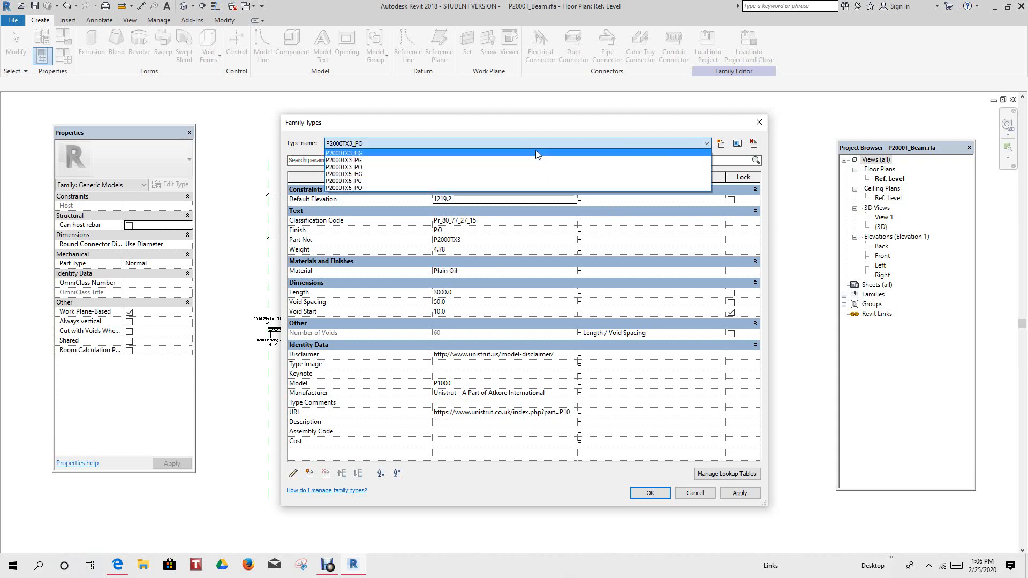
left_click(363, 160)
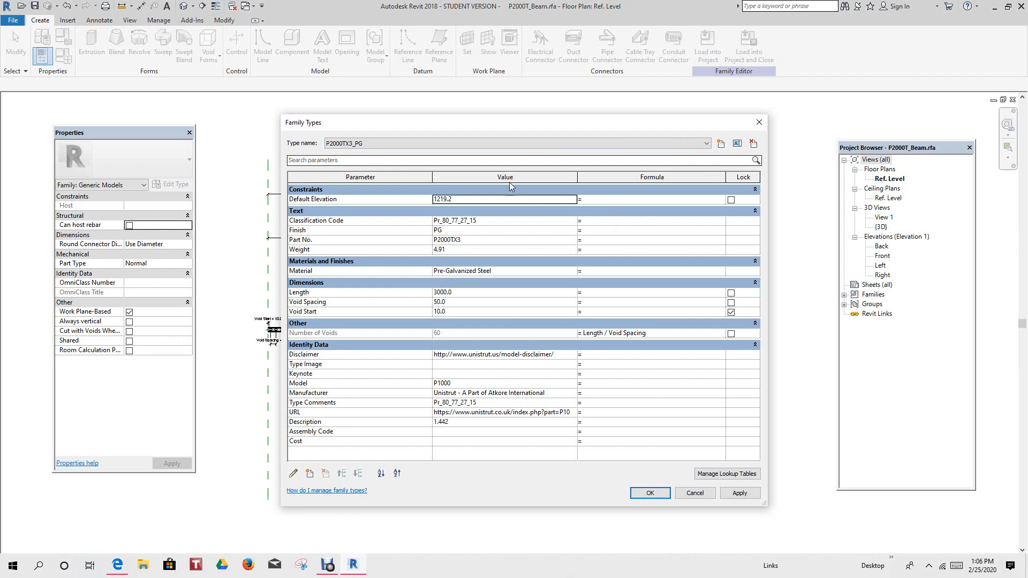
left_click(706, 144)
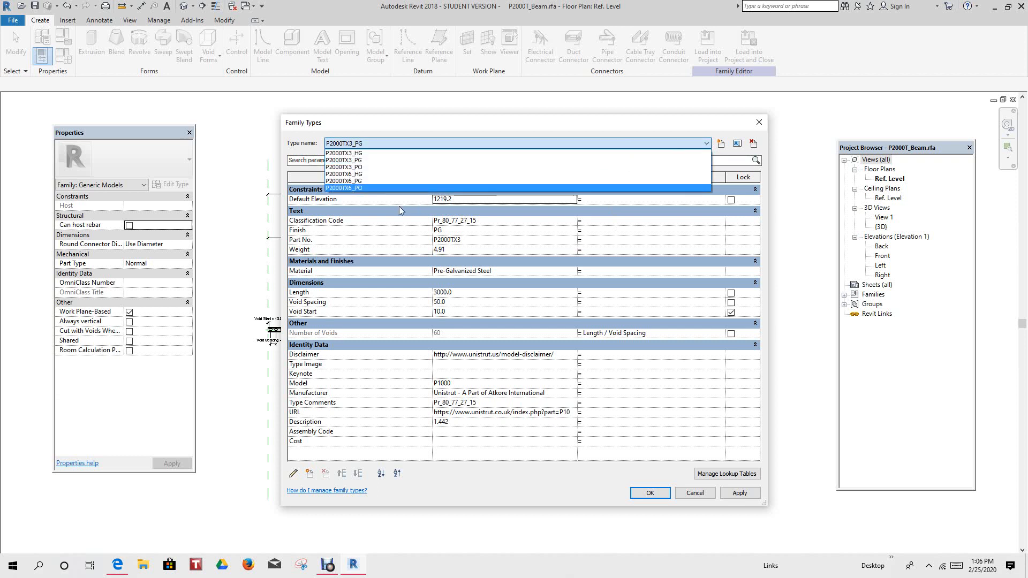
left_click(361, 186)
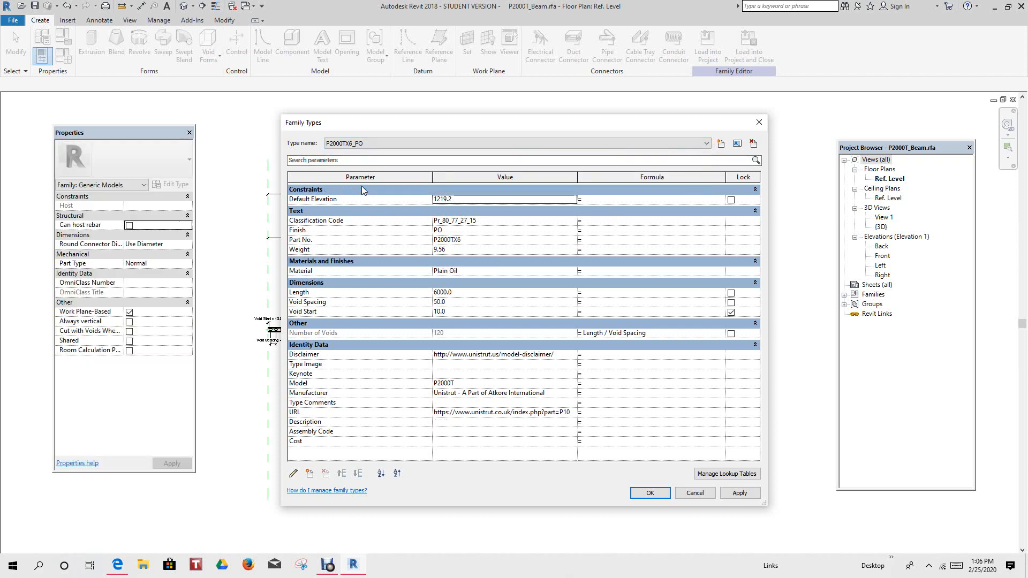
Copy the Type Comments value Pr_80_77_27_15 of family type P2000TX6_HG into its Classification Code parameter
left_click(706, 145)
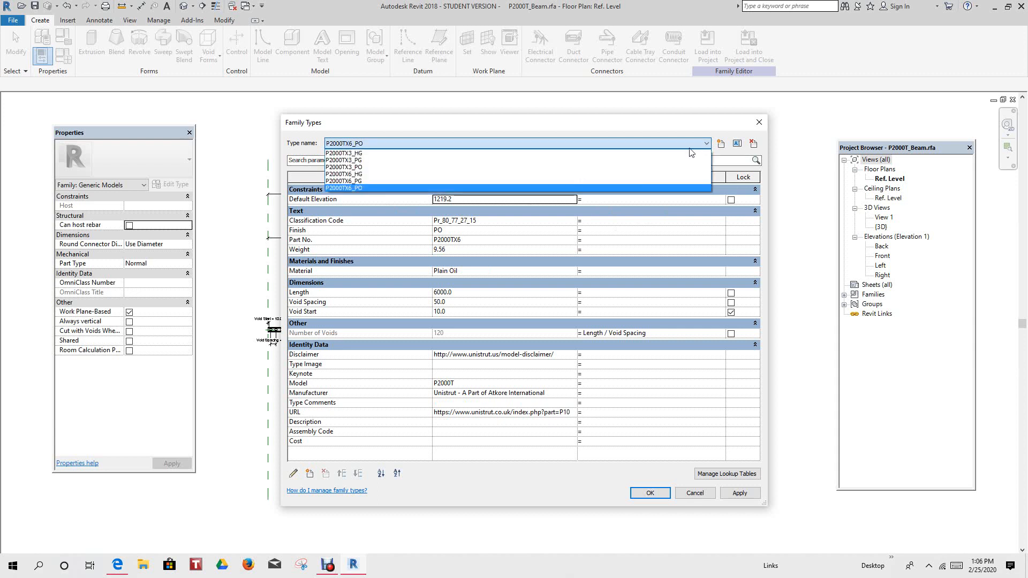
left_click(360, 175)
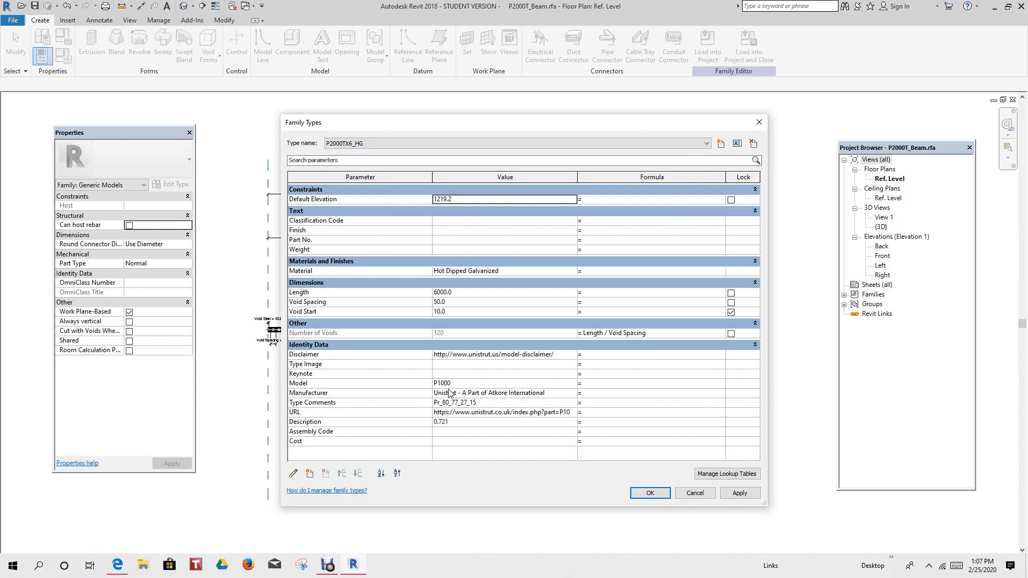
left_click_drag(481, 403, 433, 403)
key("ctrl+c")
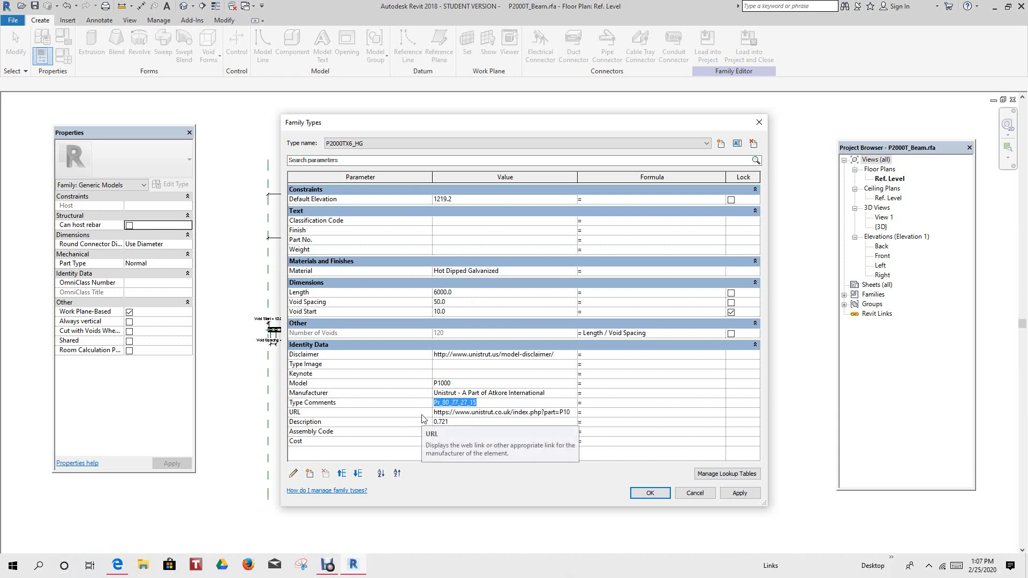
left_click(441, 224)
key("ctrl+v")
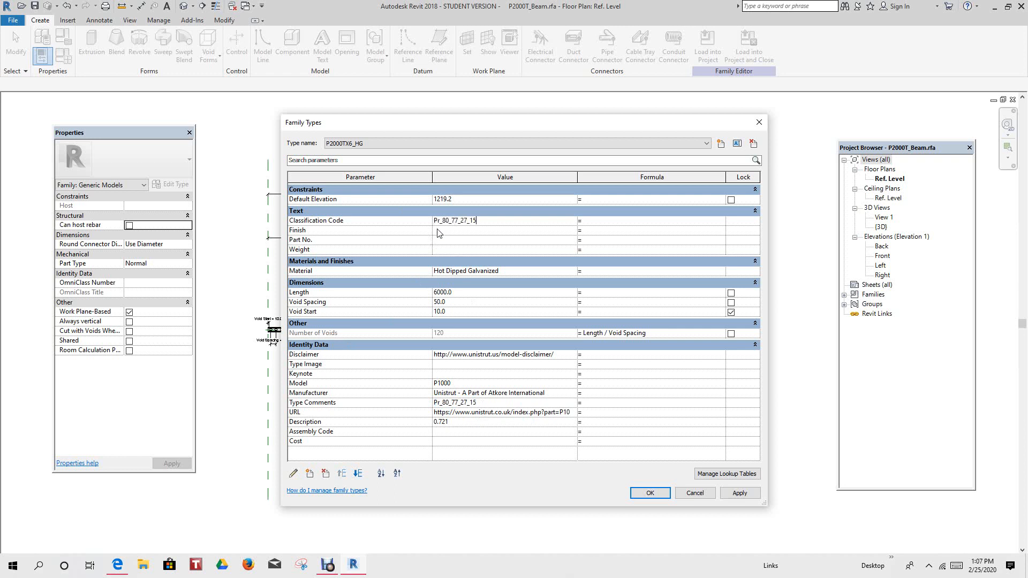
Set the Finish of P2000TX6_HG to HG and enter P2000TX as its Part No
left_click(440, 230)
type("HG")
left_click(439, 241)
type("P2000TX")
Copy the P2000TX6 HG weight 10.32 from the Unistrut web page into Revit's Weight parameter and complete the Part No. as P2000TX6
left_click(116, 566)
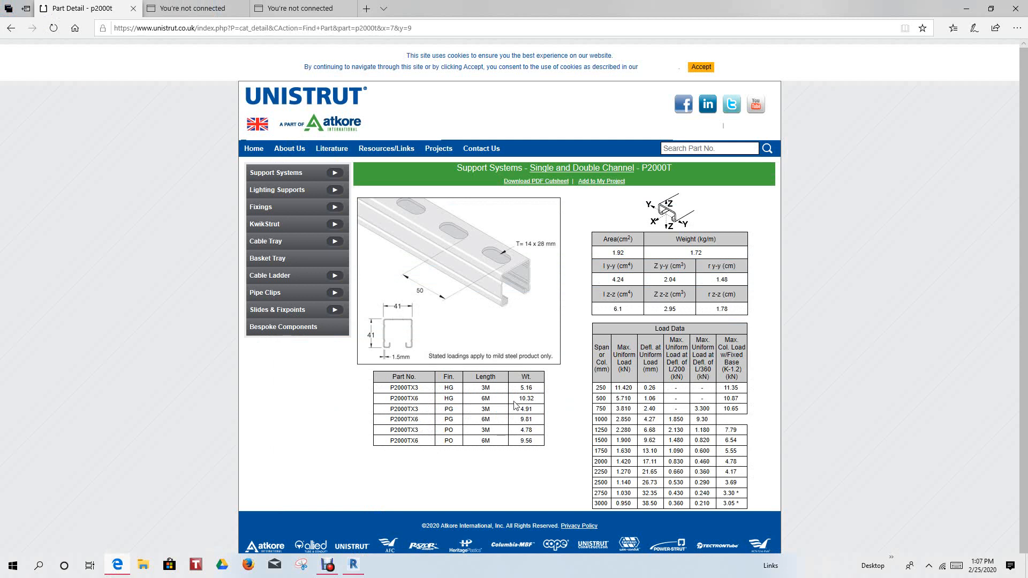
left_click_drag(518, 399, 541, 405)
right_click(541, 405)
left_click(543, 407)
left_click(355, 571)
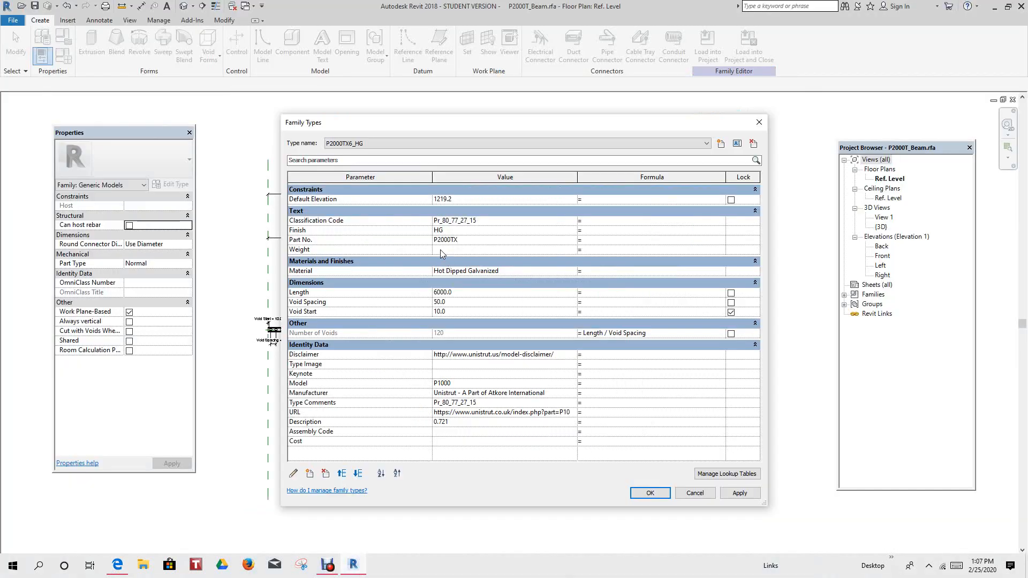
left_click(439, 248)
left_click(460, 240)
type("6")
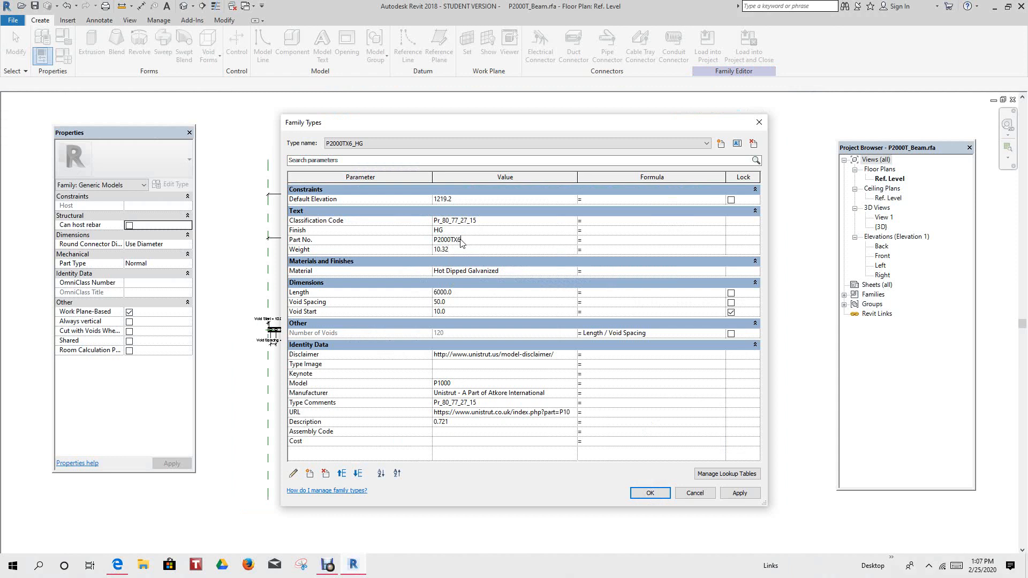
Compare with the P2000TX3_HG type data, and clear the Description and Type Comments values of P2000TX6_HG, applying the changes
left_click(706, 143)
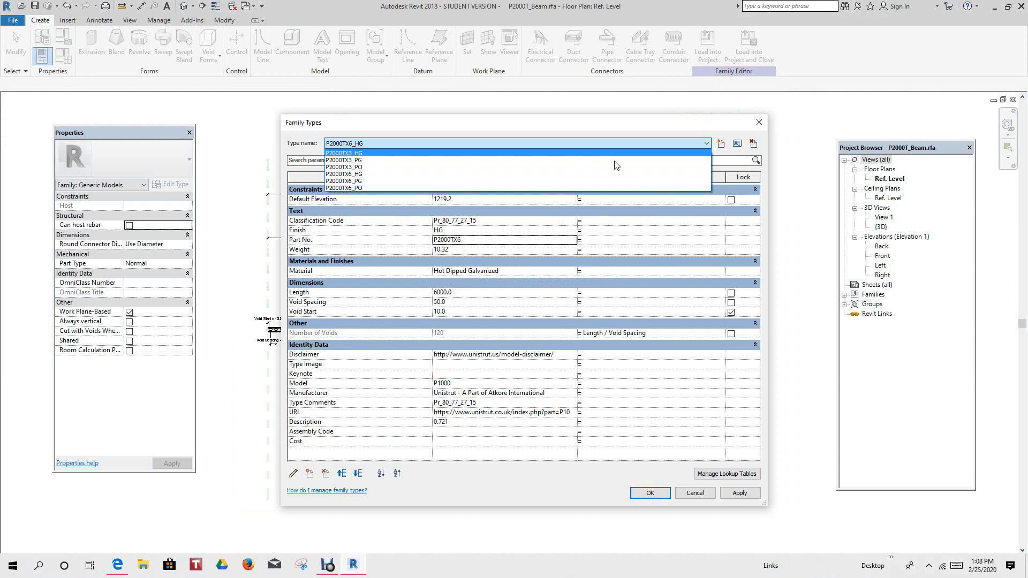
left_click(359, 153)
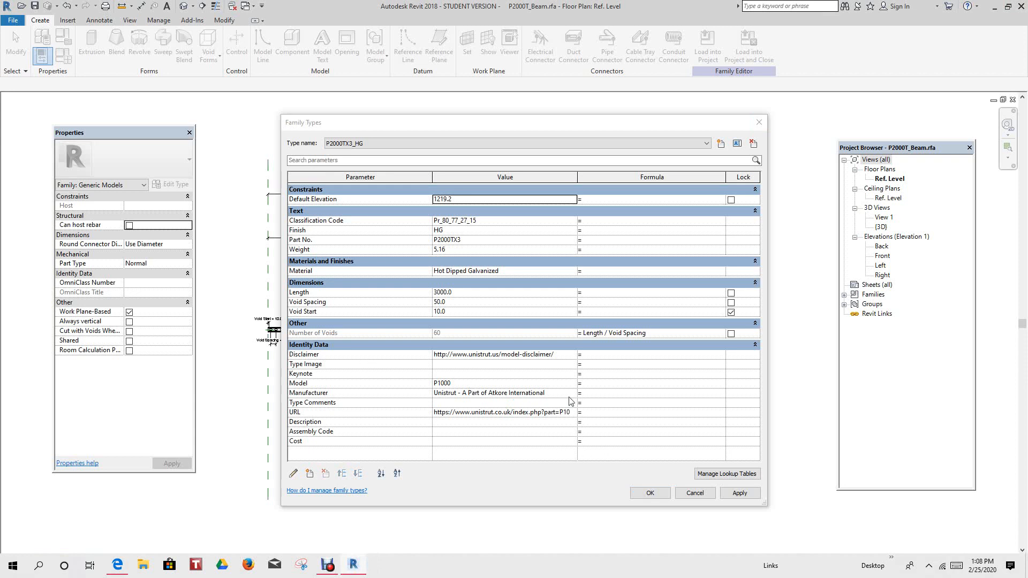
left_click(707, 146)
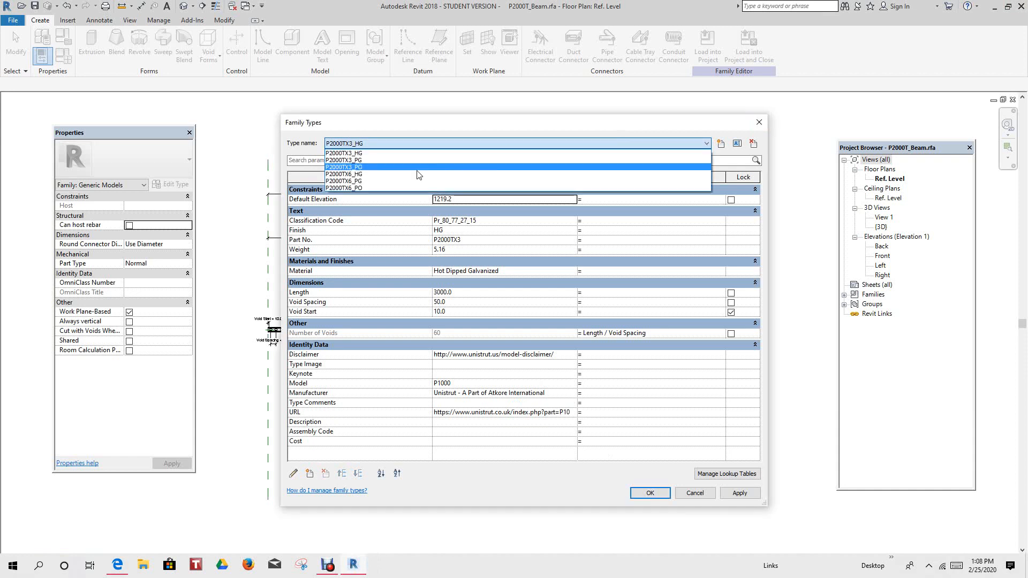
left_click(368, 174)
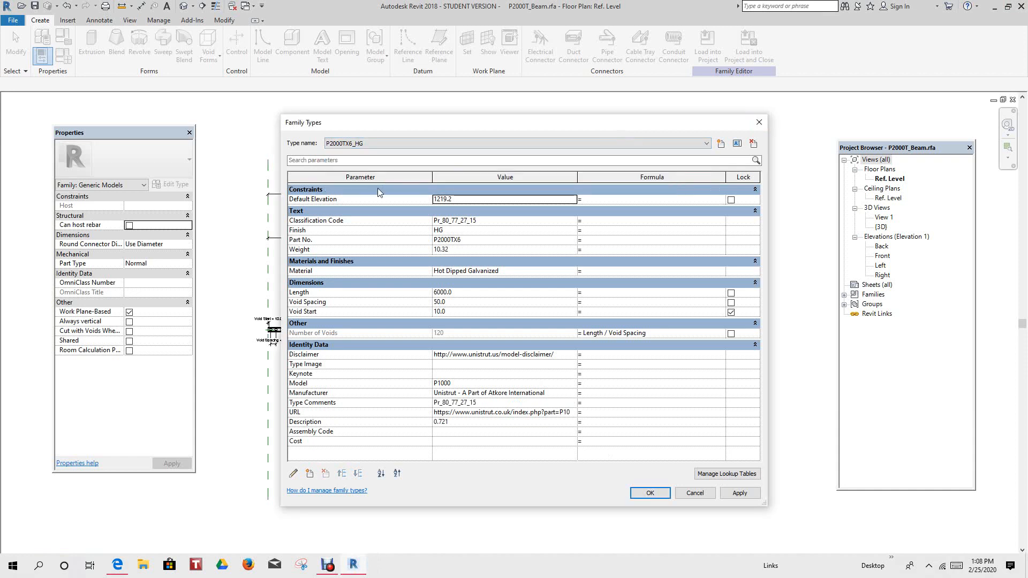
left_click(452, 436)
left_click(458, 425)
key("Delete")
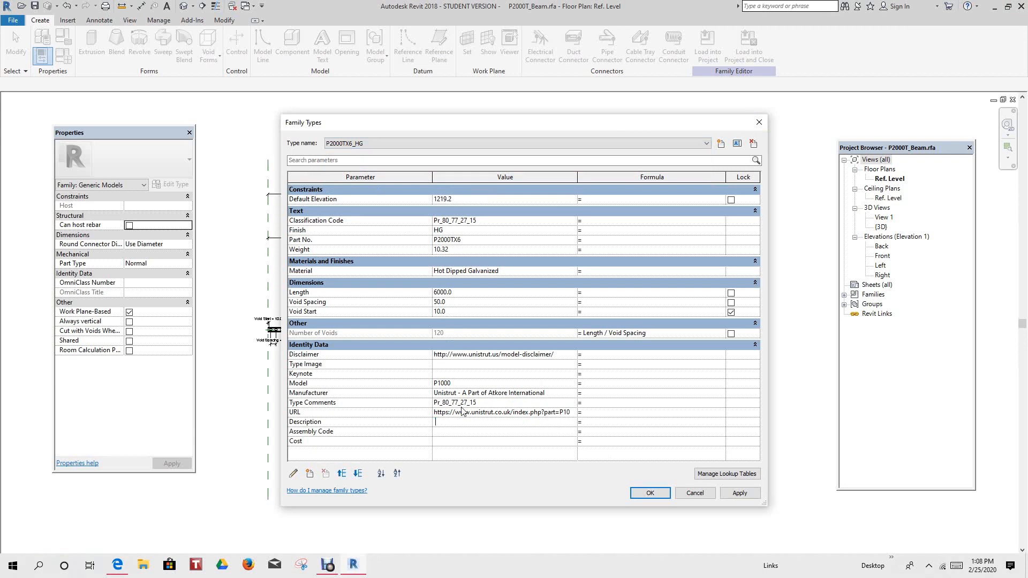
left_click(484, 404)
key("Delete")
left_click(742, 495)
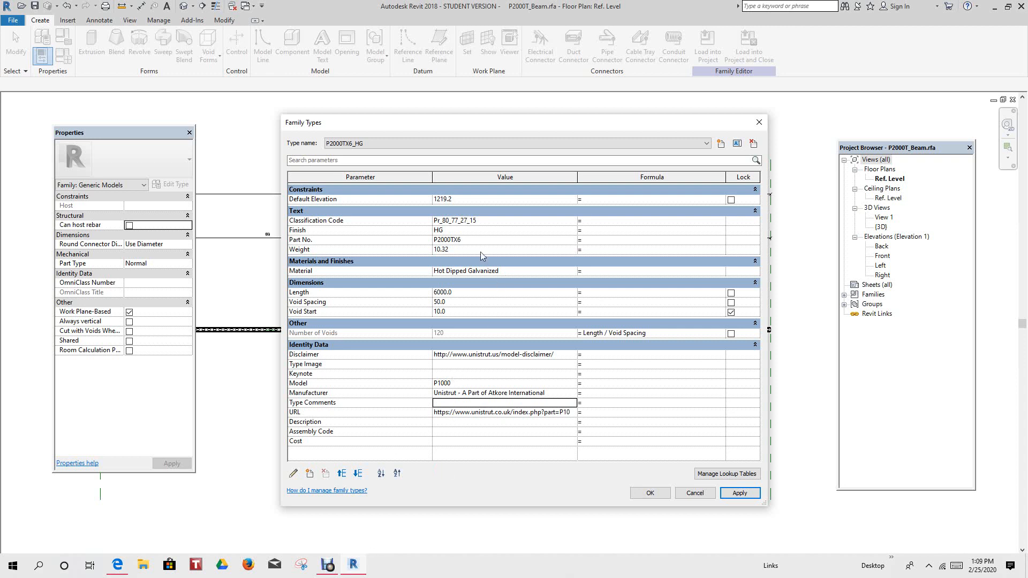
Make P2000TX6_PG the current family type, apply it and close Family Types
left_click(706, 145)
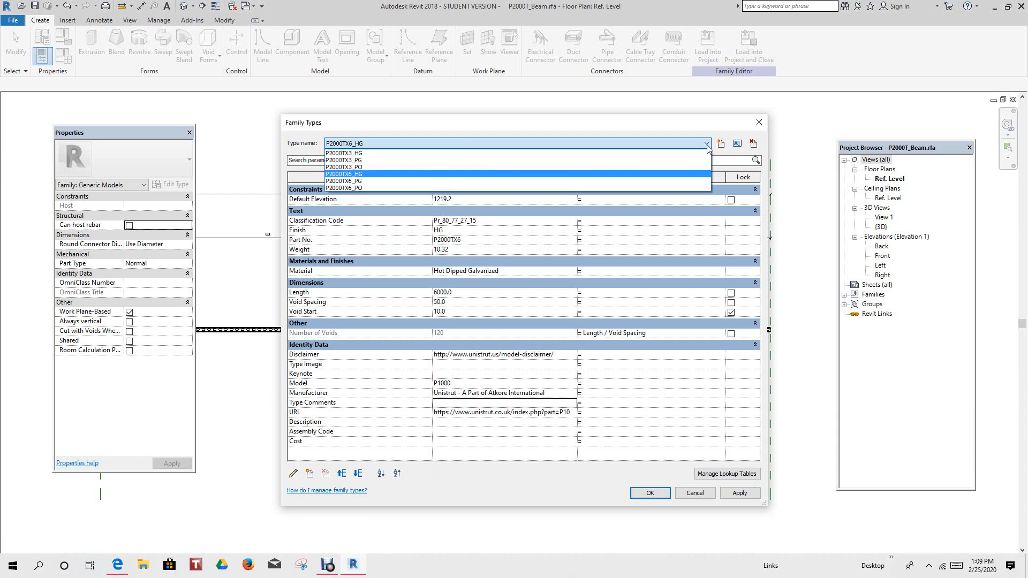
left_click(360, 183)
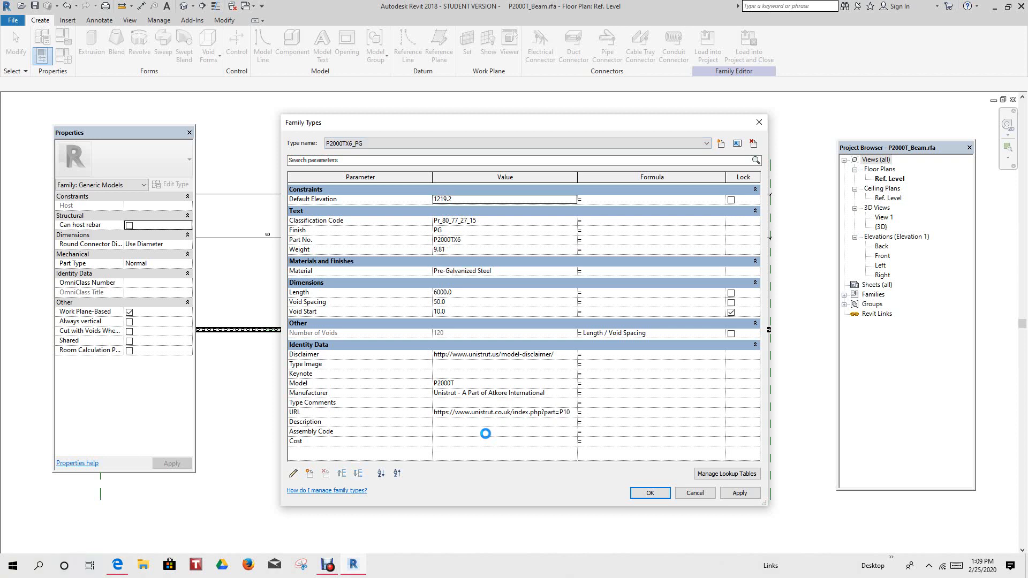
left_click(739, 493)
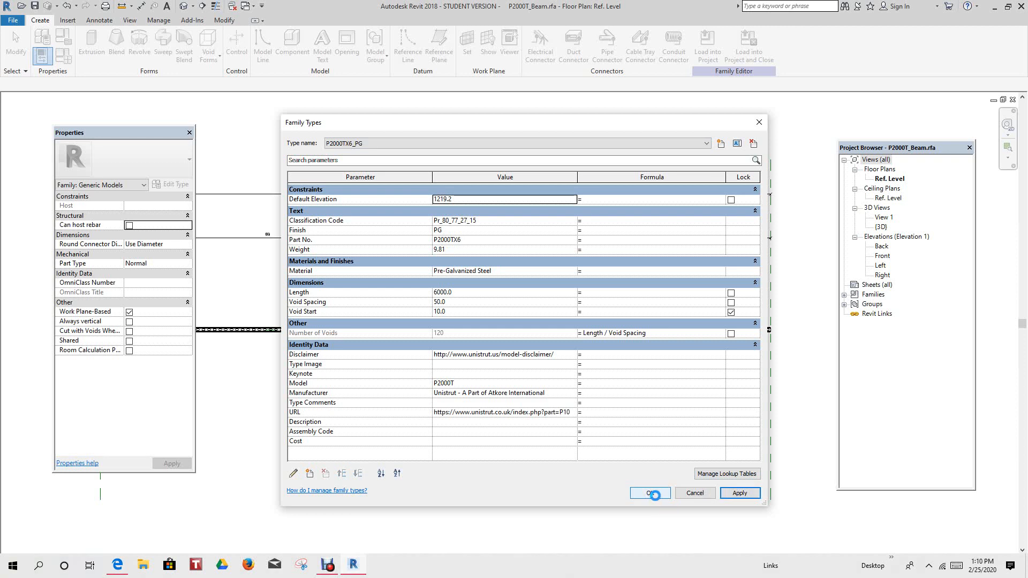
left_click(650, 493)
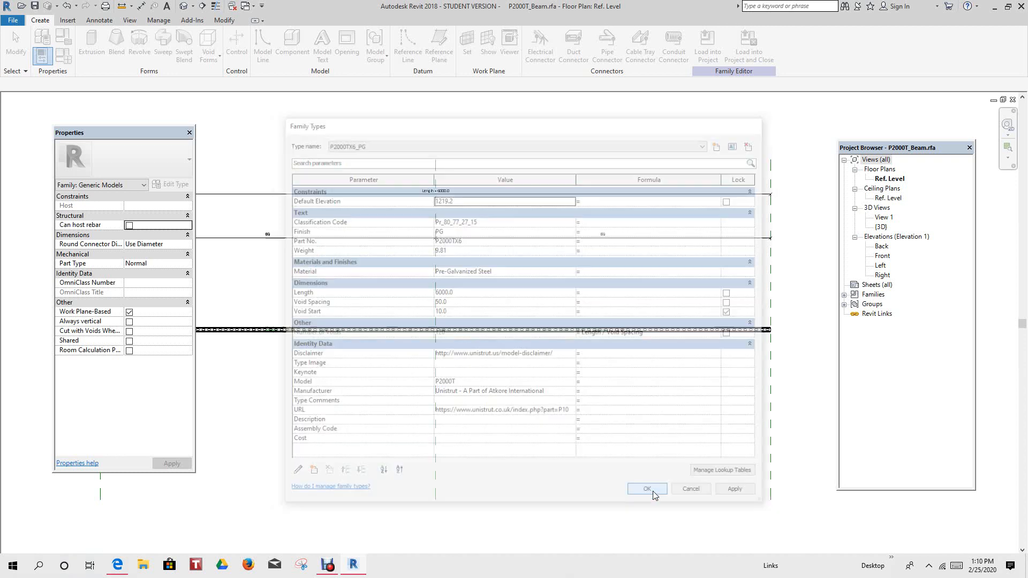
Load the P2000T_Beam family into the cut sheet project, overwriting the existing version and its parameter values
scroll(486, 276, "down", 2)
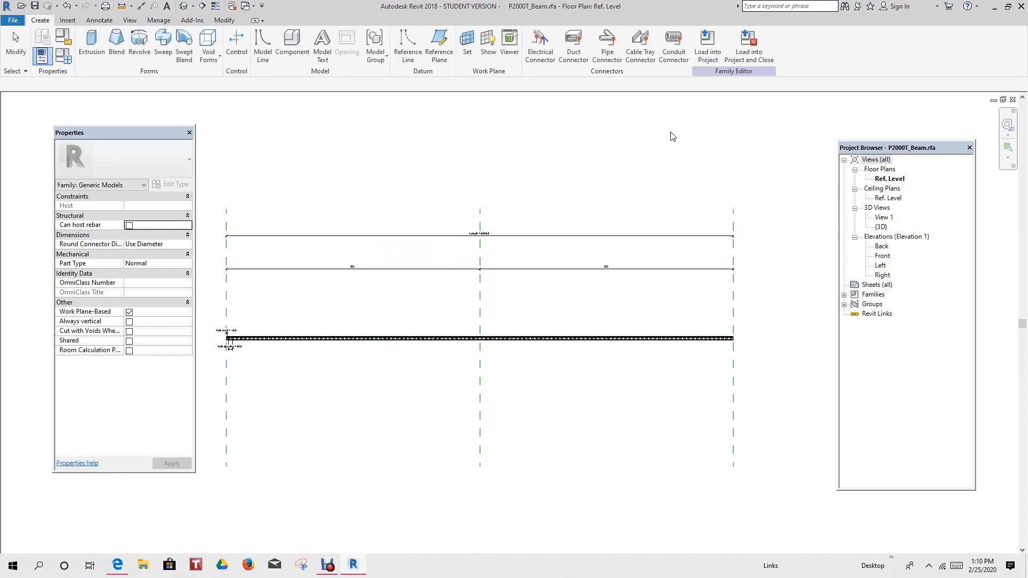
left_click(707, 56)
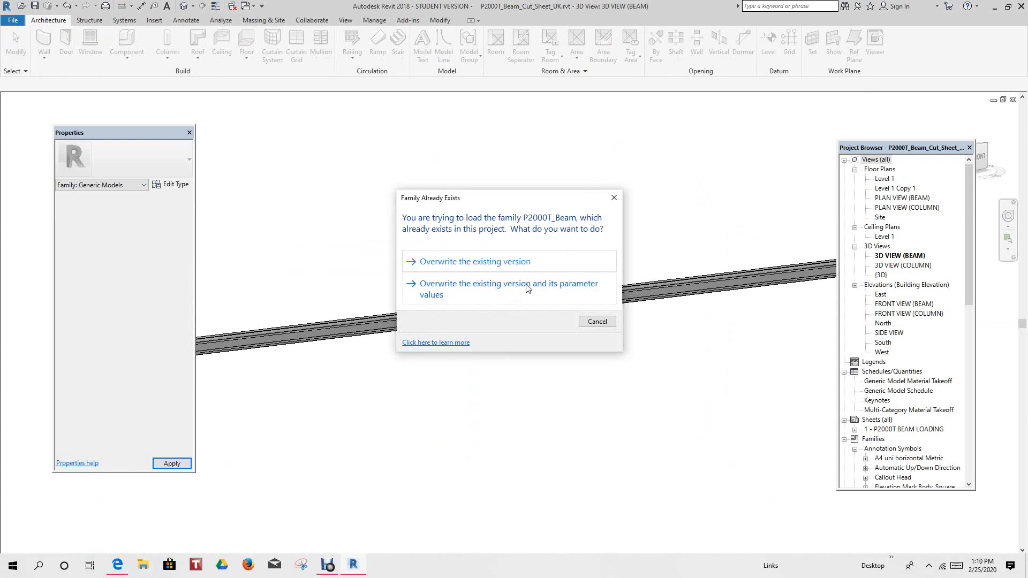
left_click(542, 288)
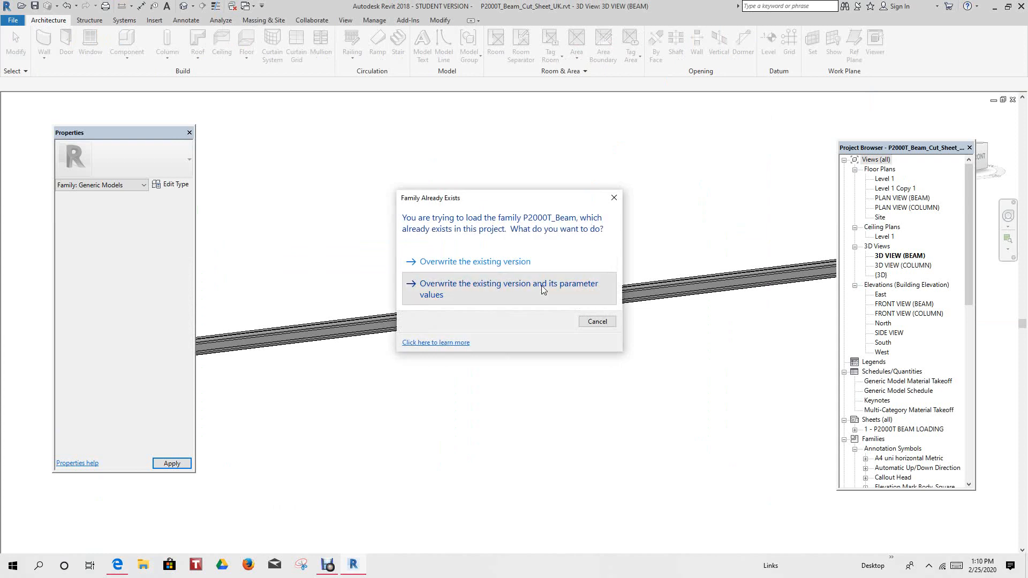
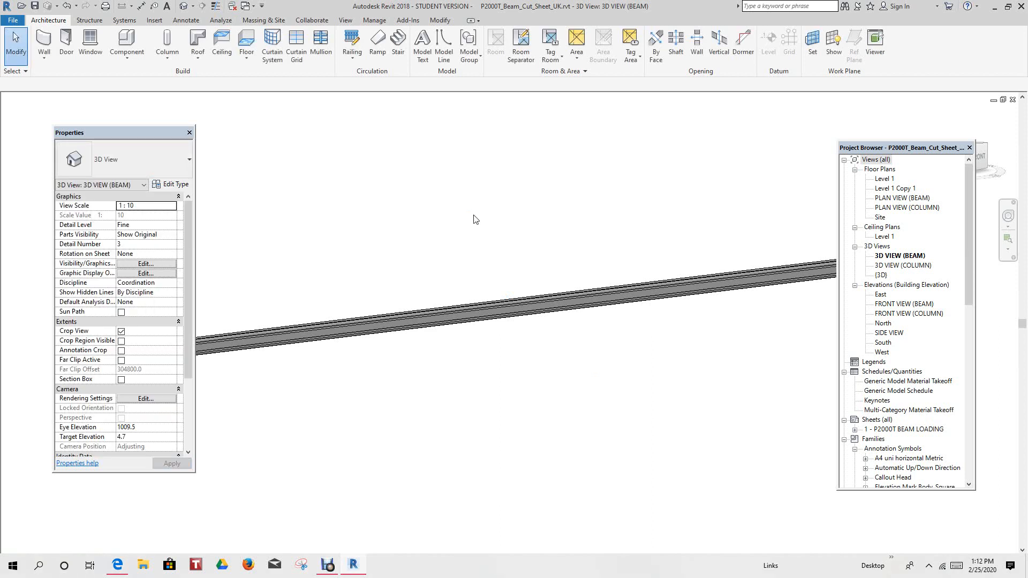
Tile all open views fitted to their windows, and open the Generic Model Schedule with its window clear of the Properties palette
key("w")
key("t")
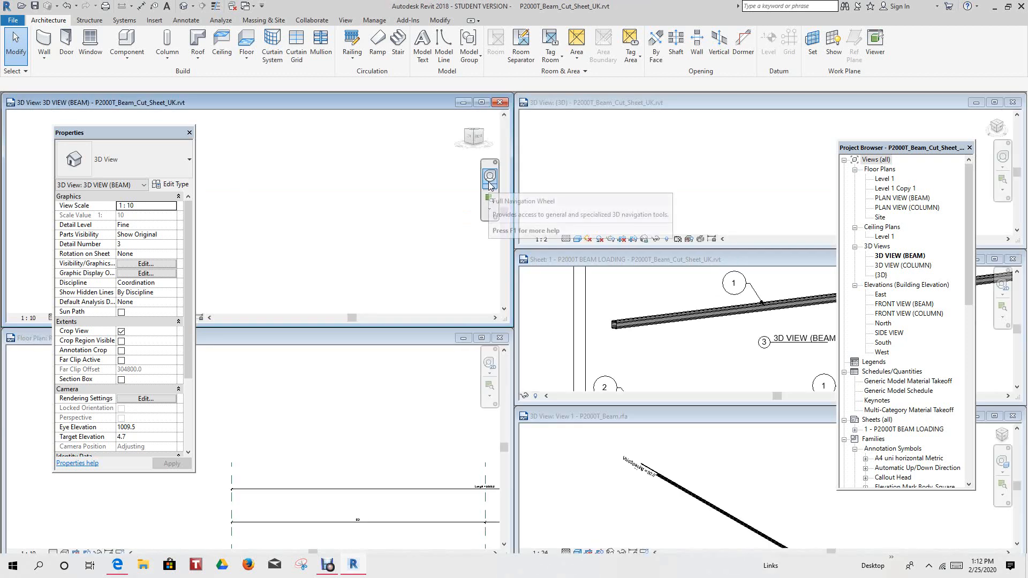
key("z")
key("a")
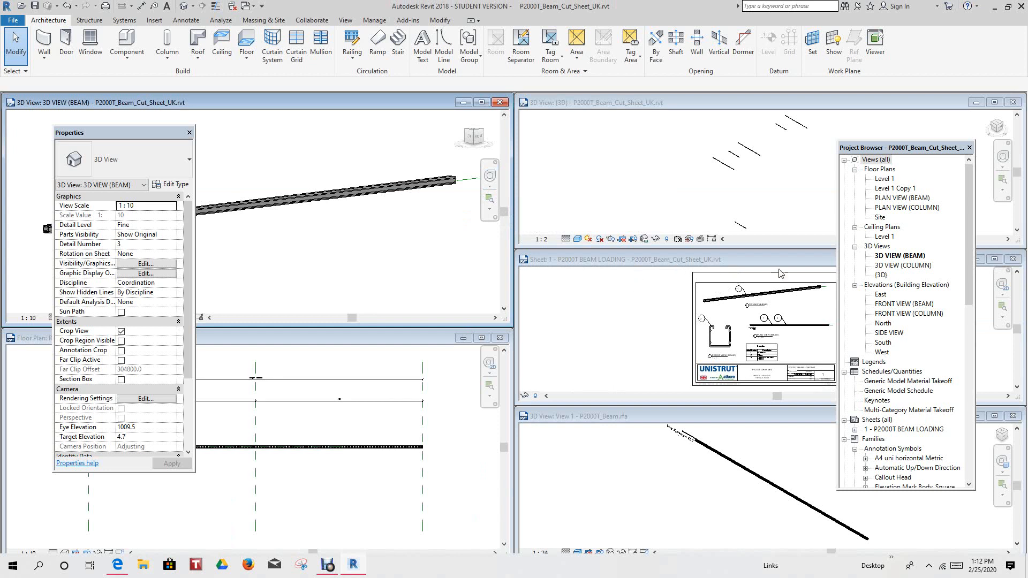
double_click(897, 394)
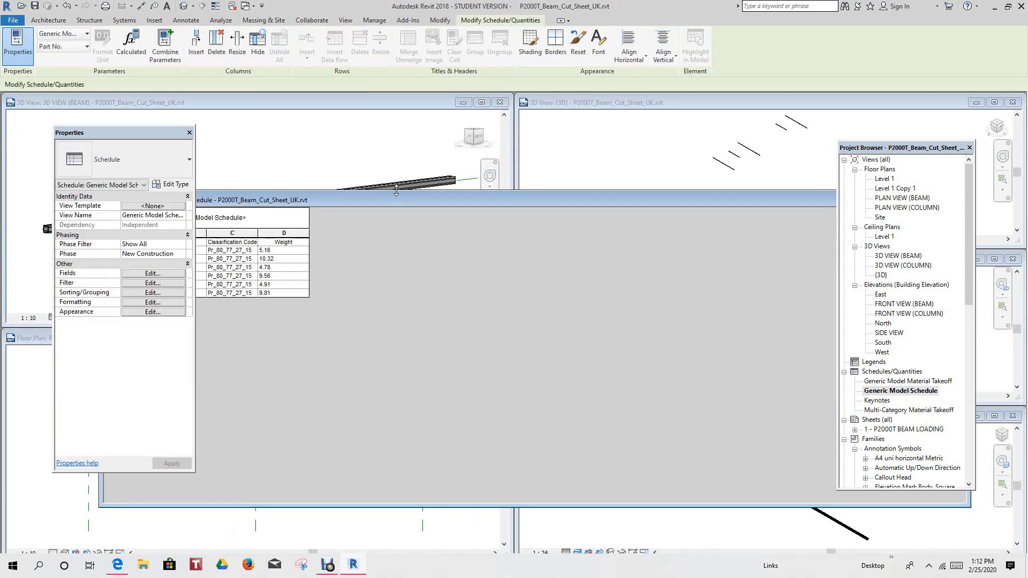
left_click_drag(395, 201, 604, 201)
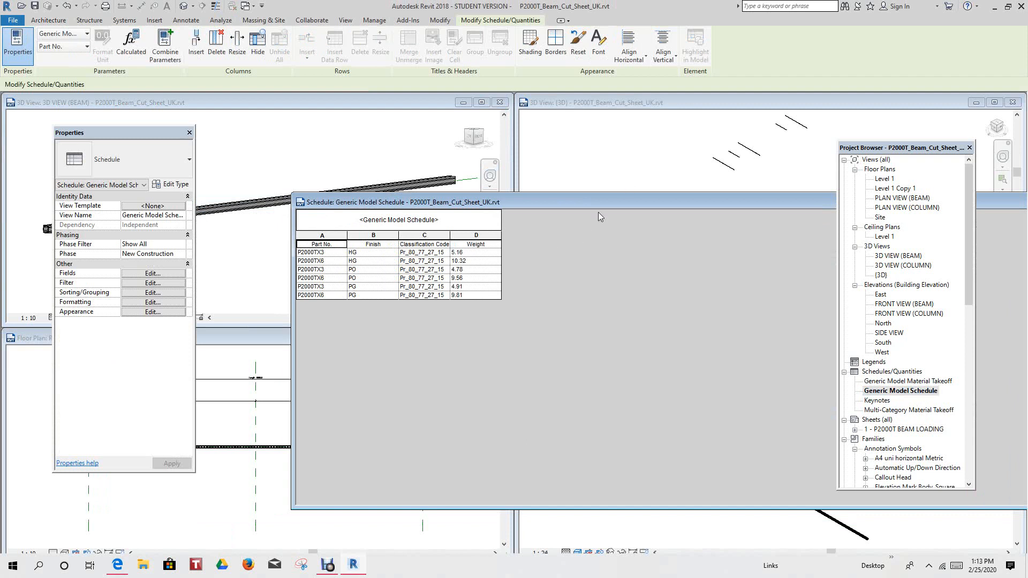
Center-align the Part No. and Finish fields in the Generic Model Schedule's formatting
left_click_drag(599, 201, 511, 146)
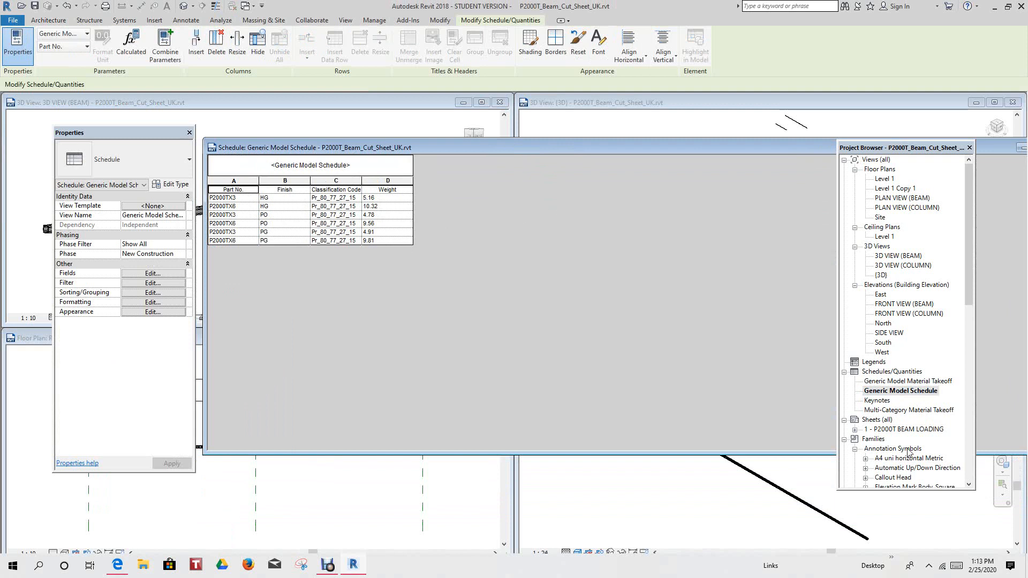
scroll(925, 369, "down", 1)
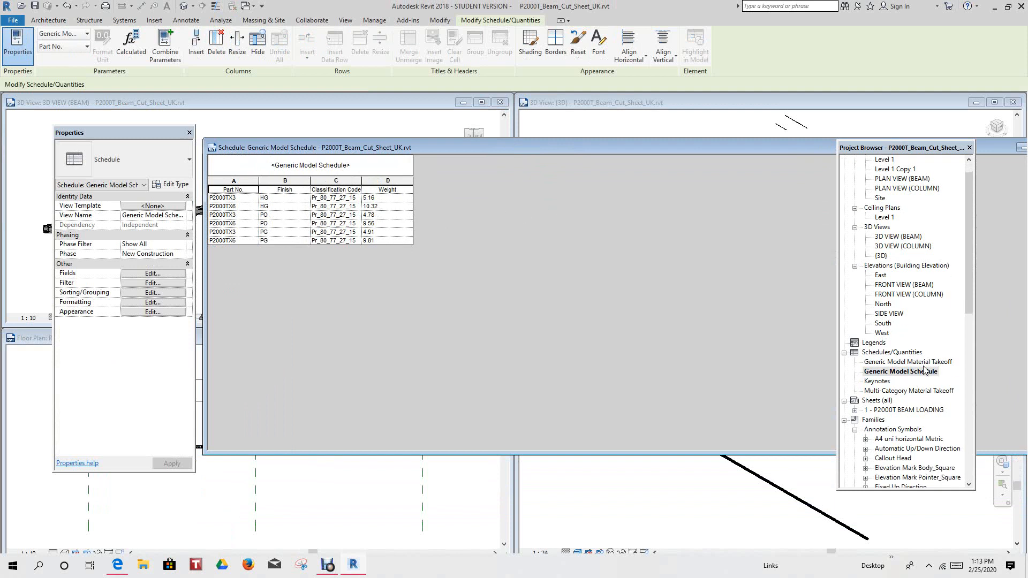
scroll(925, 369, "up", 1)
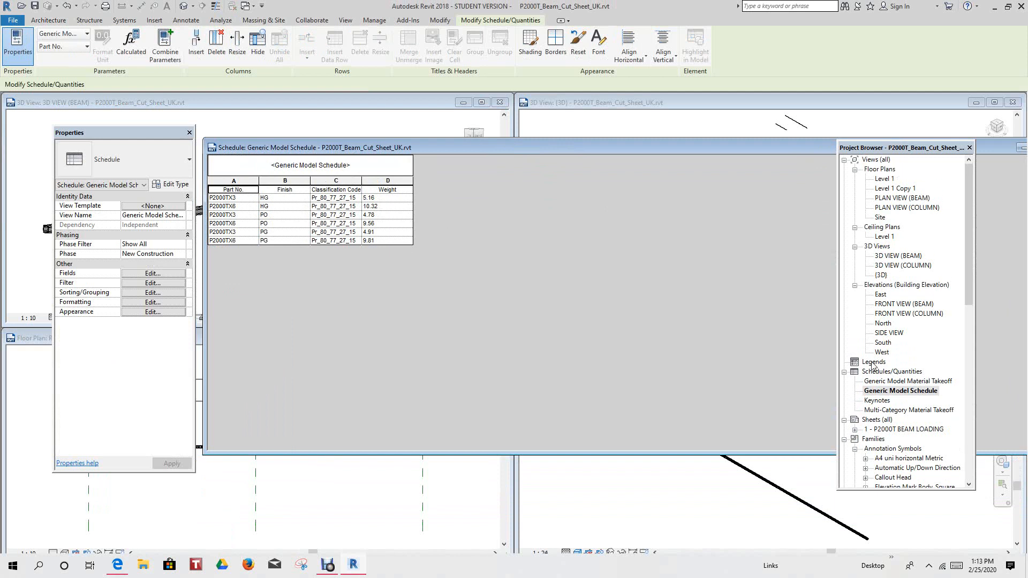
left_click(152, 303)
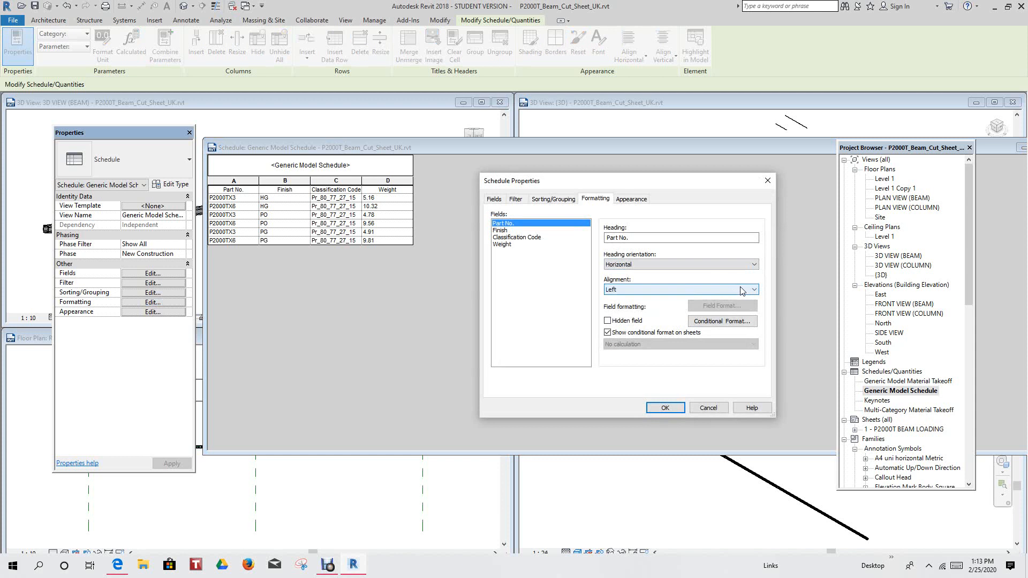
left_click(755, 293)
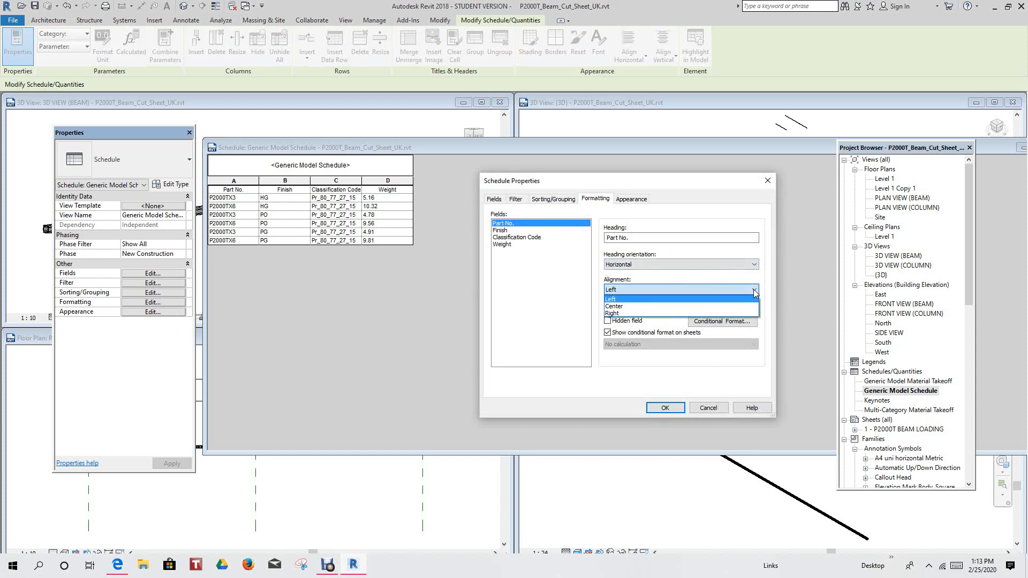
left_click(633, 308)
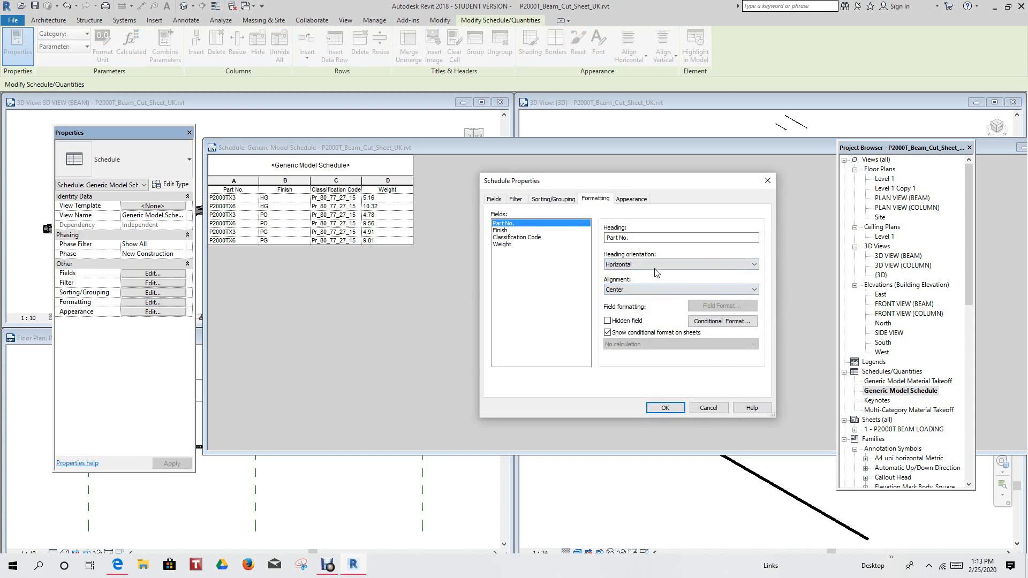
left_click(504, 231)
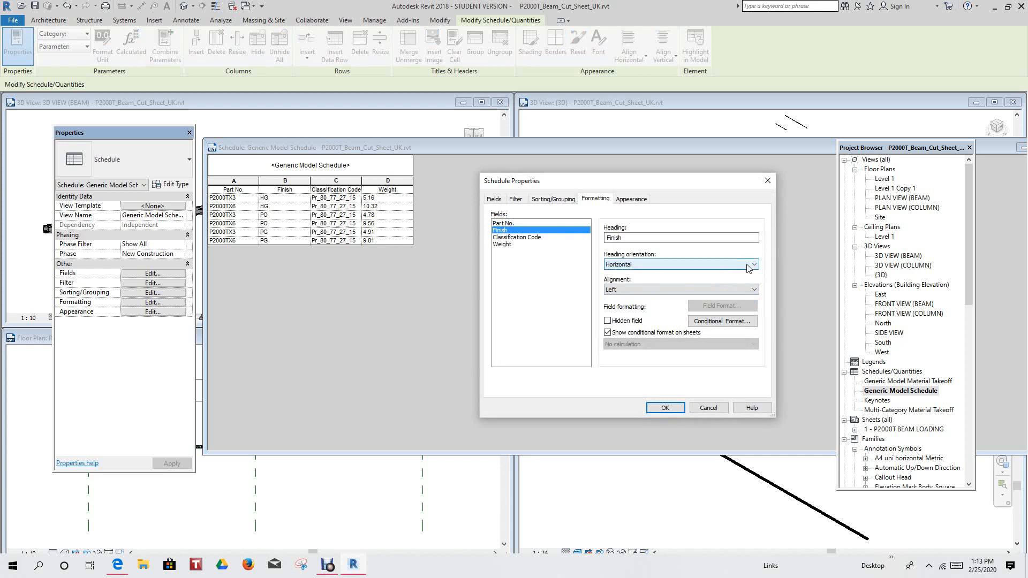
left_click(755, 291)
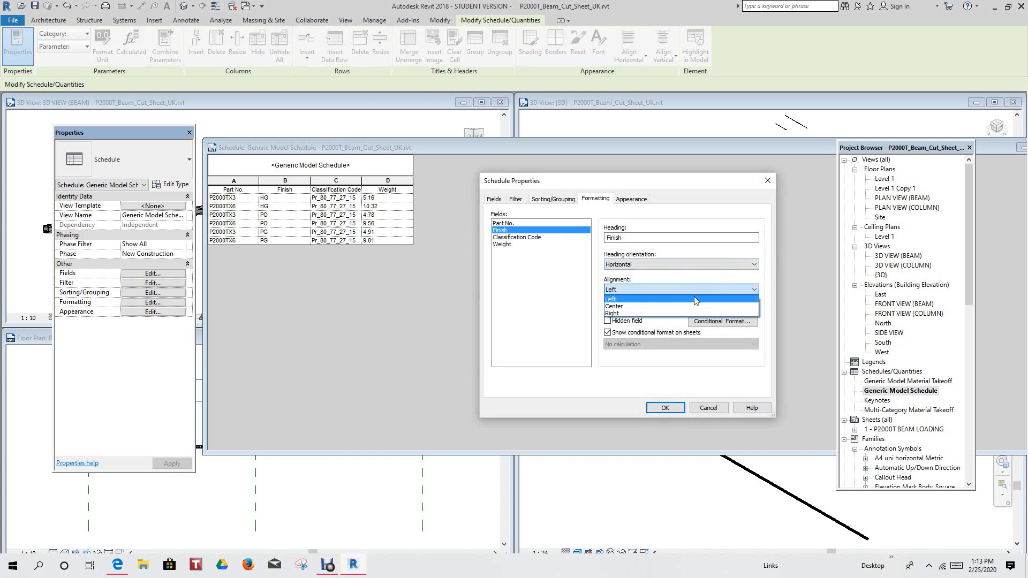
left_click(664, 308)
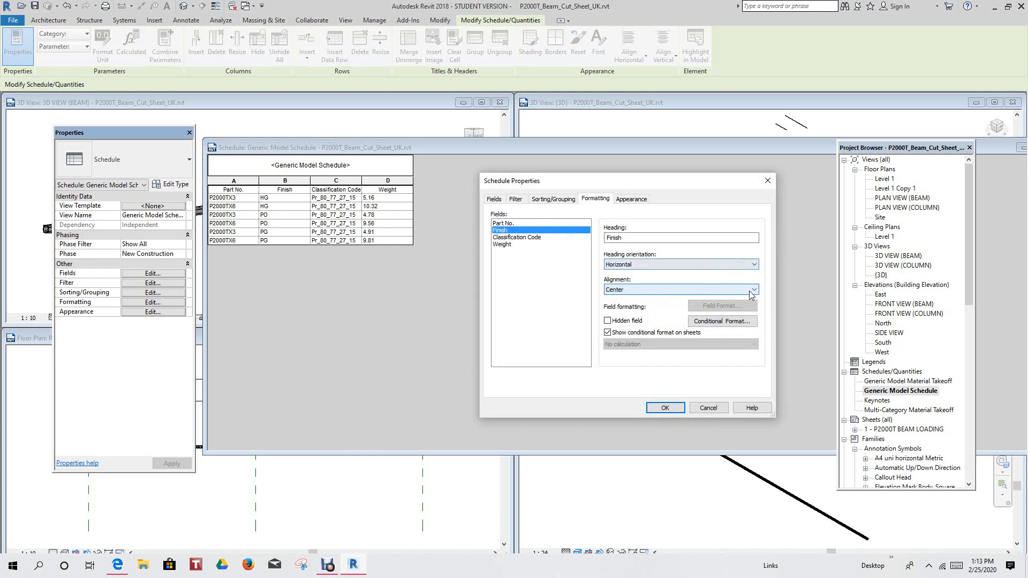
Center-align the Classification Code and Weight fields, hide the schedule title, and accept the schedule properties
left_click(522, 237)
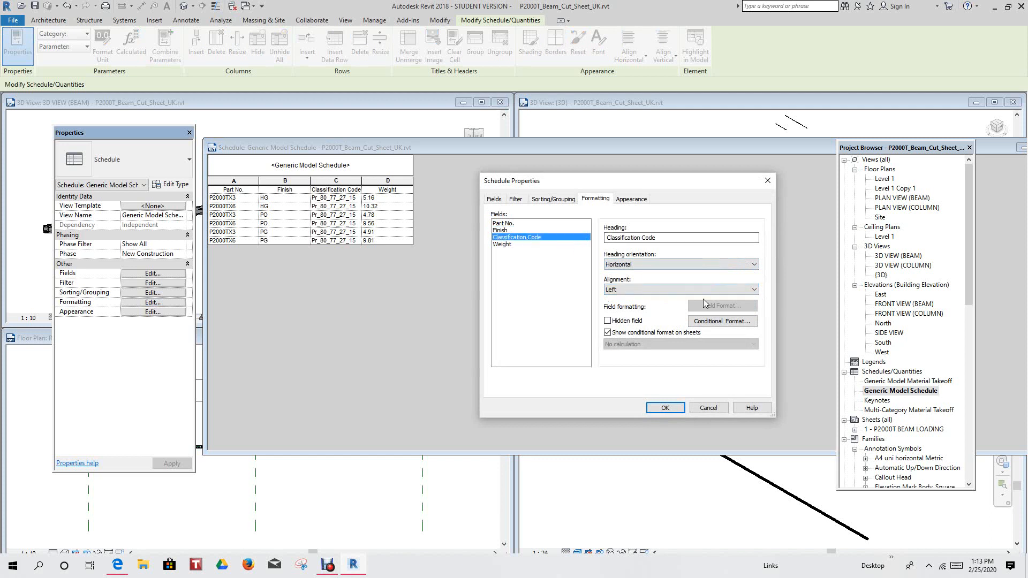
left_click(756, 292)
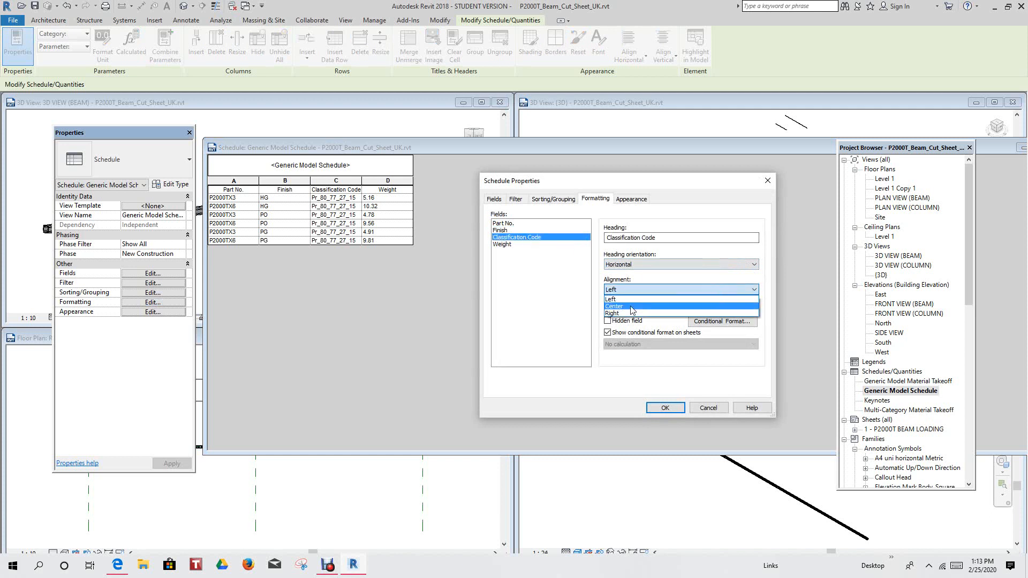
left_click(632, 307)
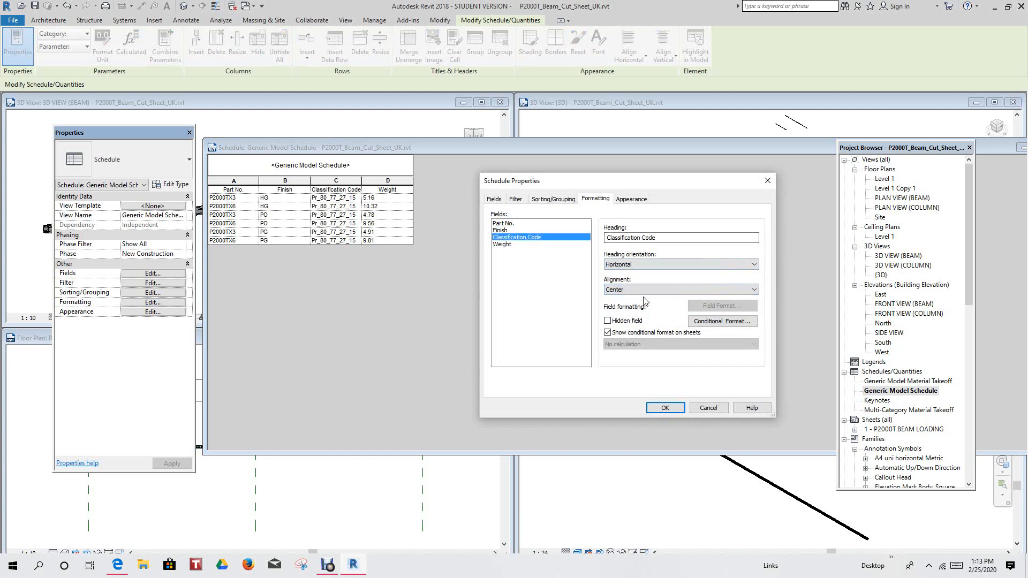
left_click(507, 245)
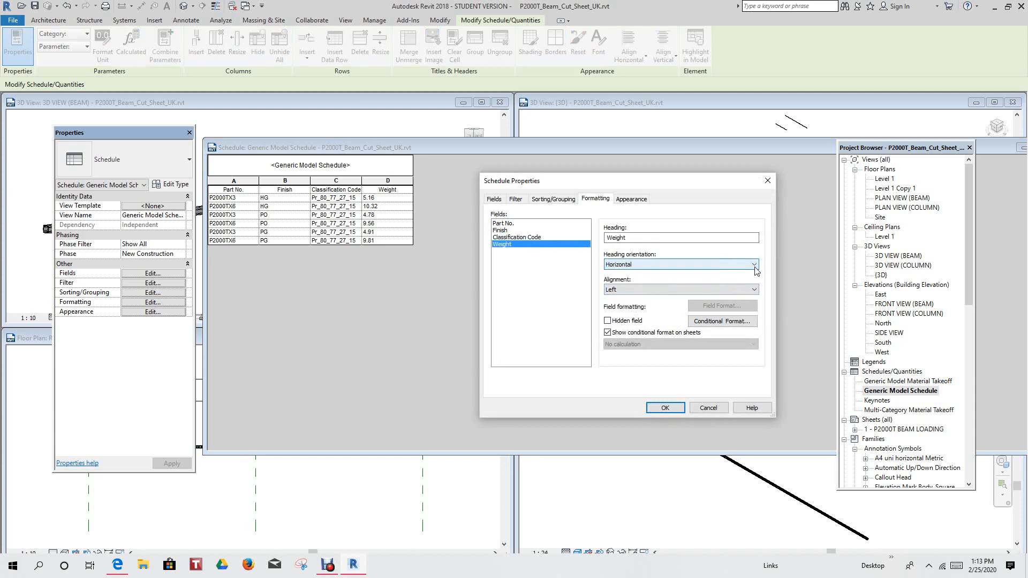
left_click(755, 290)
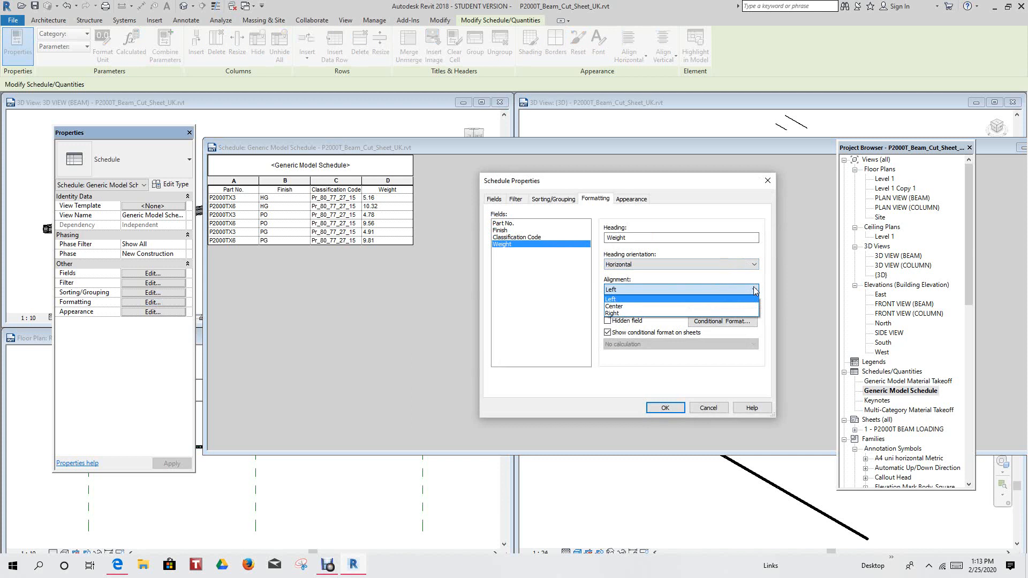
left_click(630, 308)
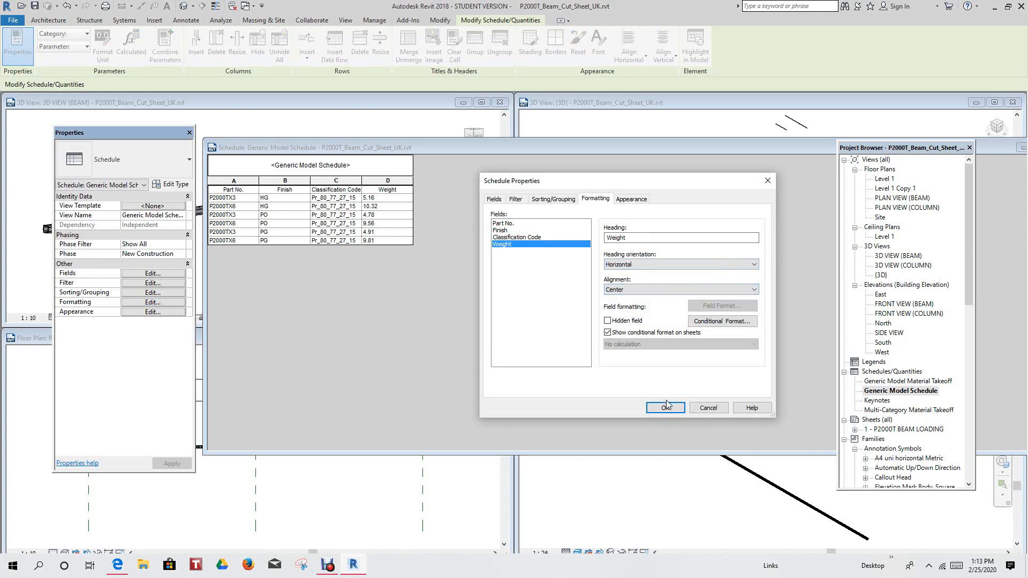
left_click(621, 201)
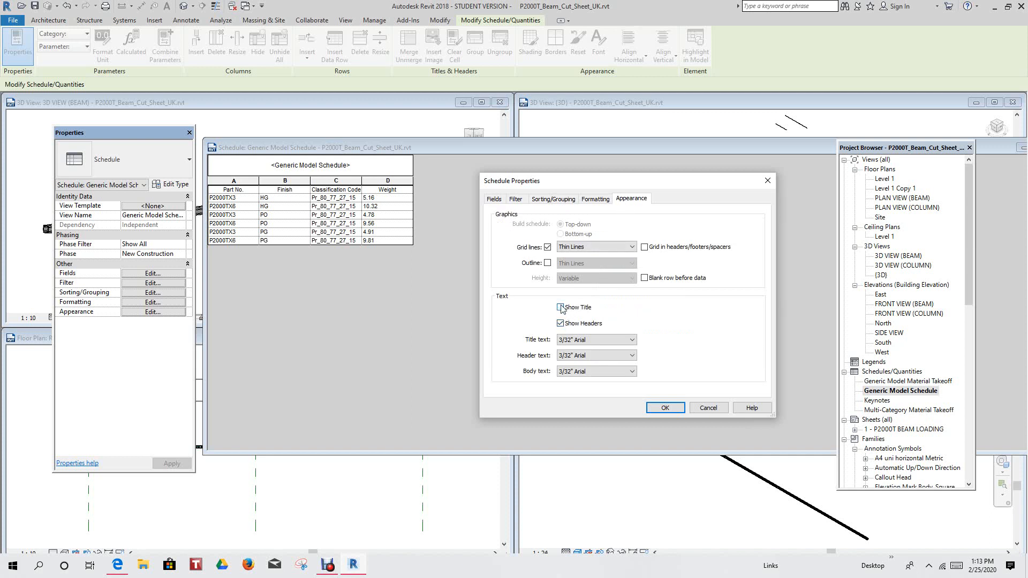
left_click(665, 408)
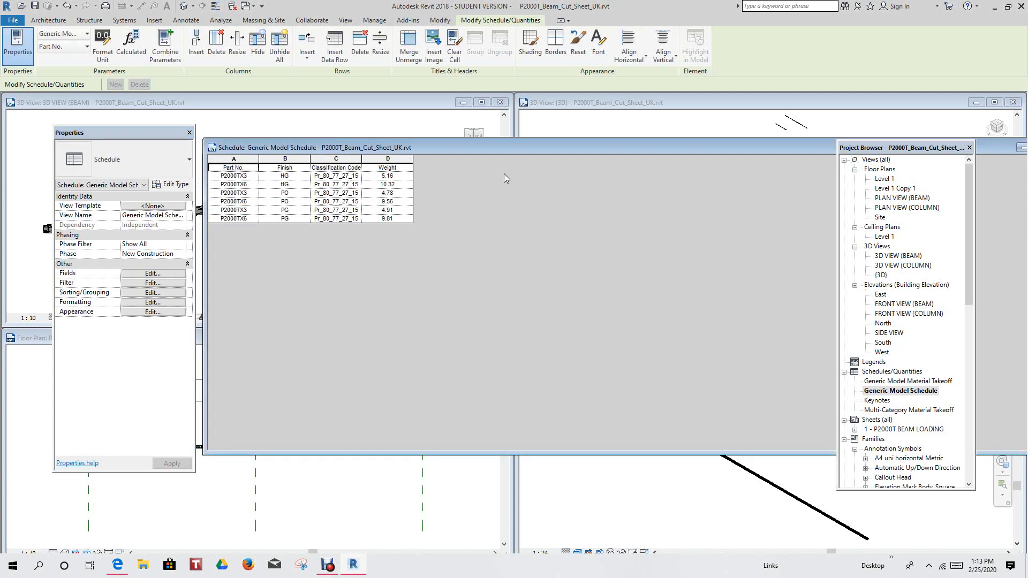
Close the schedule window and maximize the P2000T BEAM LOADING sheet view
left_click_drag(516, 146, 316, 204)
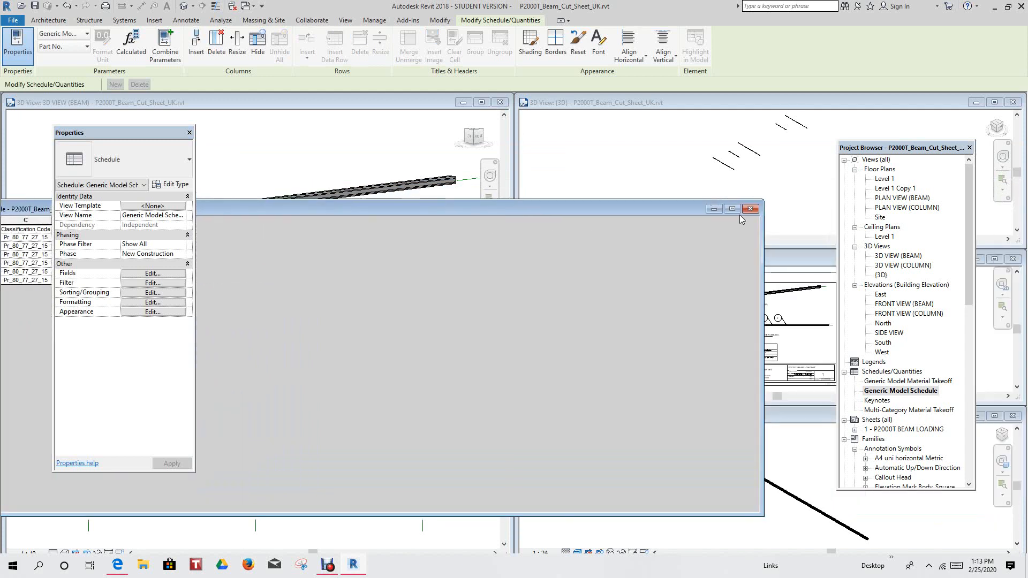
left_click(753, 211)
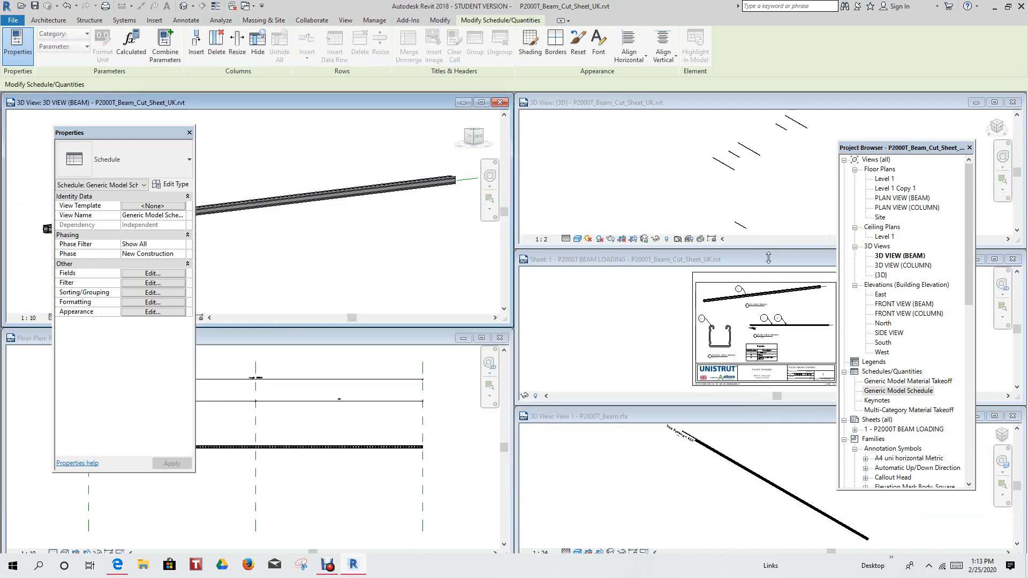
left_click_drag(769, 258, 506, 216)
left_click(733, 216)
scroll(619, 280, "down", 2)
scroll(475, 284, "up", 3)
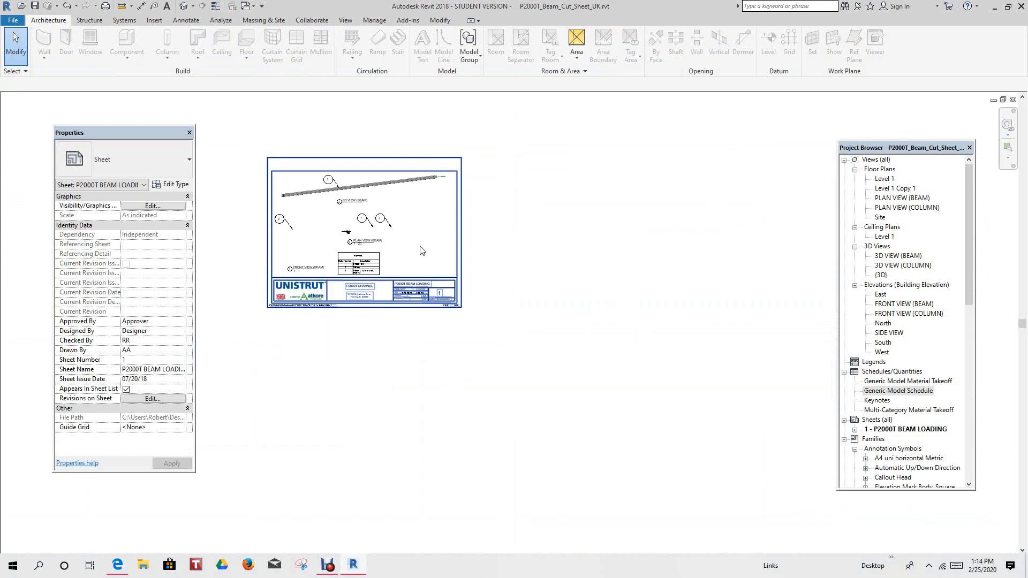
scroll(460, 269, "up", 1)
middle_click_drag(460, 269, 493, 275)
scroll(638, 345, "up", 2)
middle_click_drag(638, 345, 718, 378)
scroll(718, 378, "down", 1)
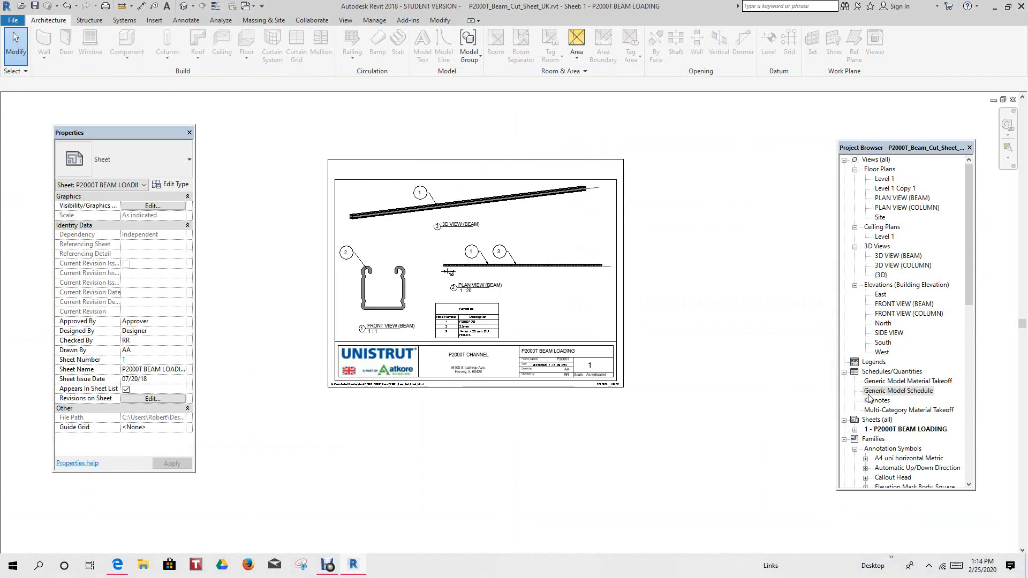
Place the Generic Model Schedule on the P2000T BEAM LOADING sheet, just outside the title block's right border
left_click_drag(871, 395, 631, 297)
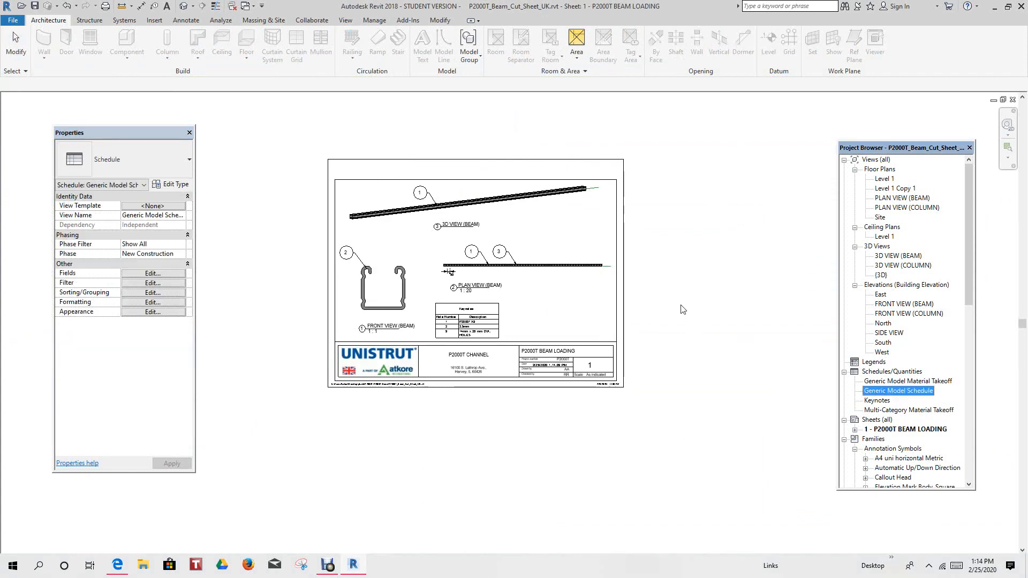
scroll(695, 323, "up", 2)
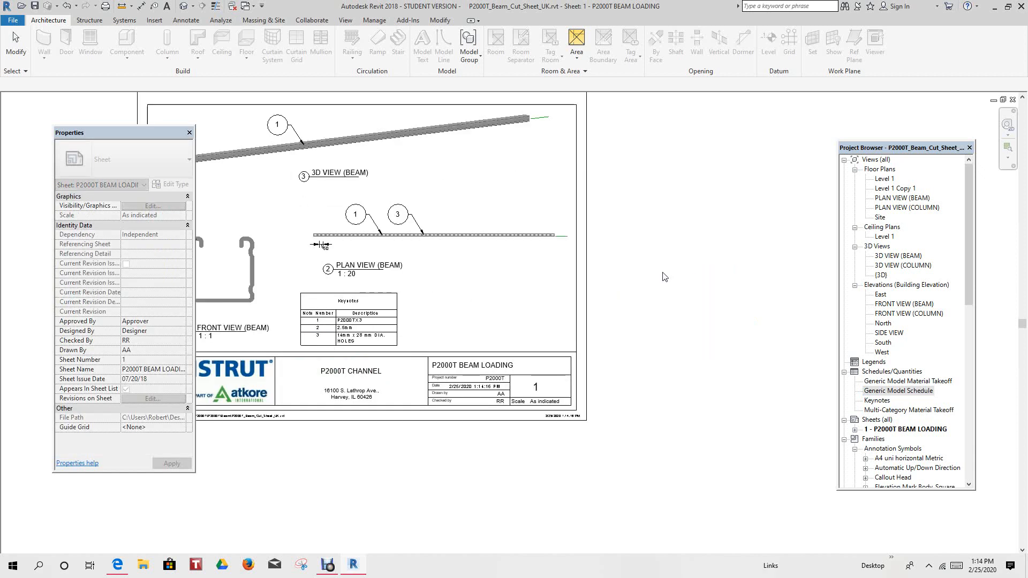
left_click(601, 230)
scroll(616, 268, "up", 2)
left_click_drag(458, 276, 669, 345)
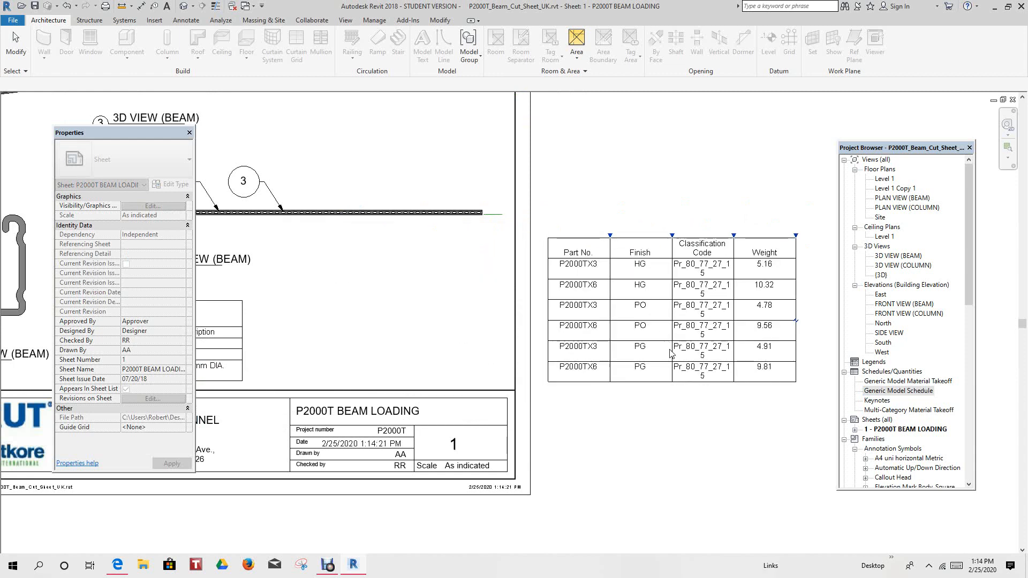
left_click(647, 414)
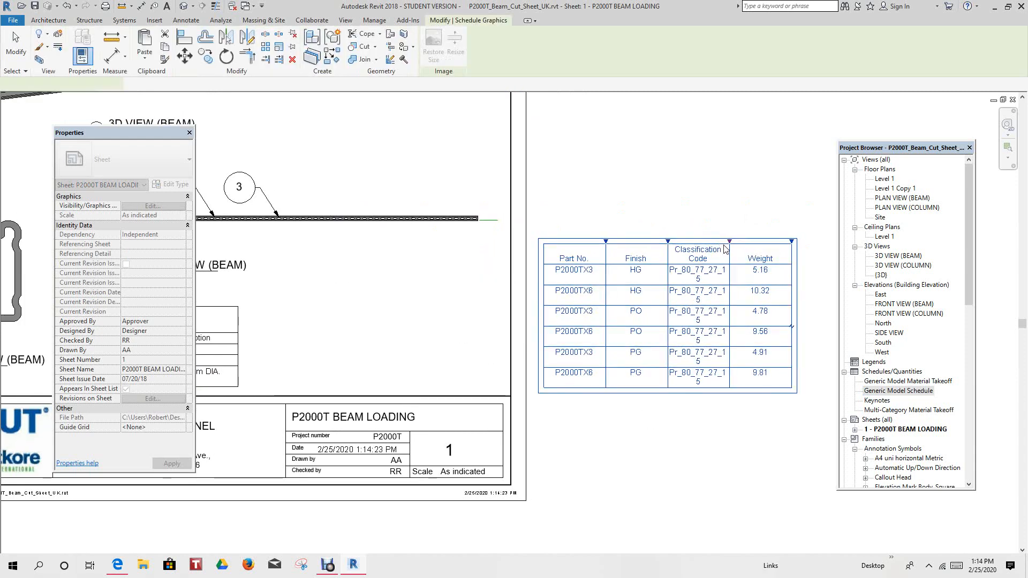
Widen the placed schedule's Classification Code column to fit each code on one line, and shift the schedule toward the sheet border
left_click_drag(732, 241, 757, 242)
left_click(696, 428)
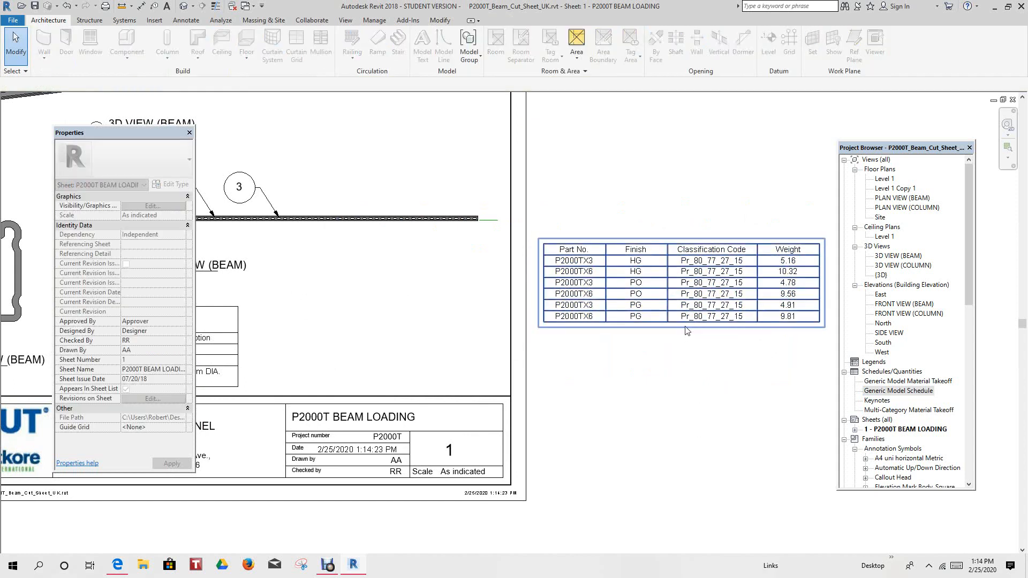
left_click_drag(551, 365, 655, 366)
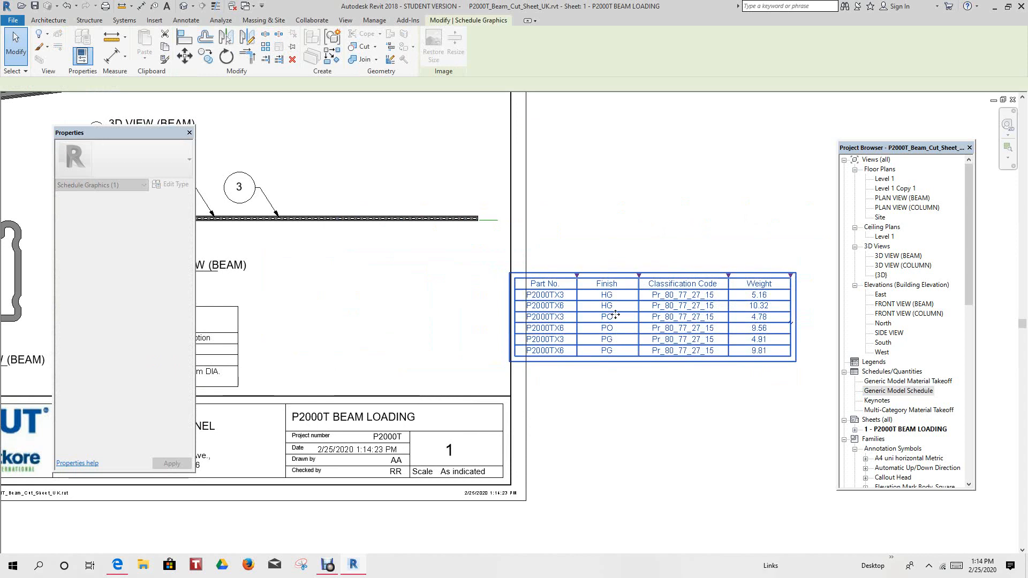
Narrow the Finish and Weight columns of the placed schedule to fit their contents more tightly
scroll(616, 305, "up", 3)
scroll(621, 301, "up", 1)
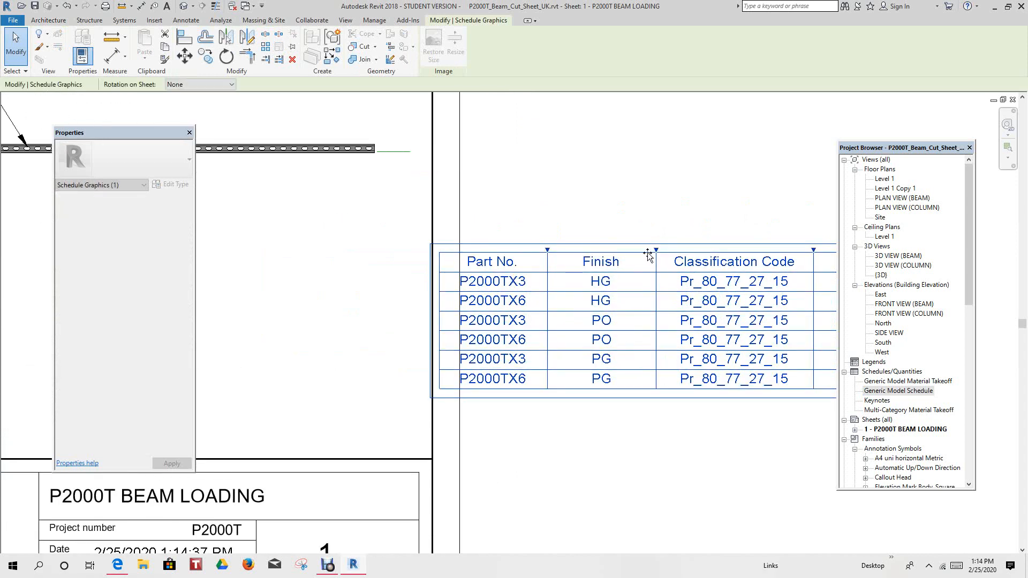
left_click_drag(636, 252, 625, 252)
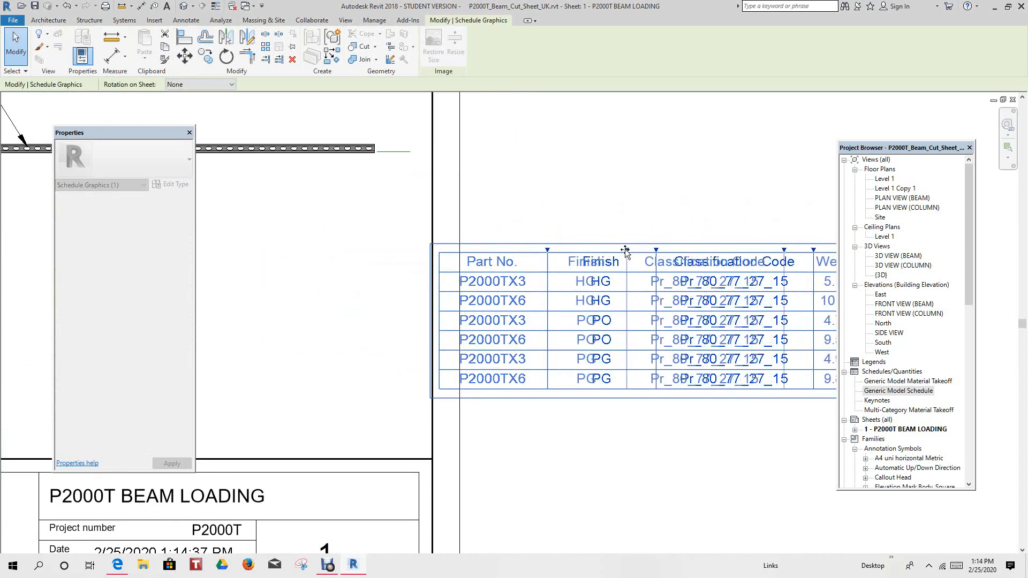
left_click(631, 220)
middle_click_drag(621, 227, 599, 229)
scroll(600, 228, "down", 2)
scroll(708, 275, "up", 2)
left_click(787, 236)
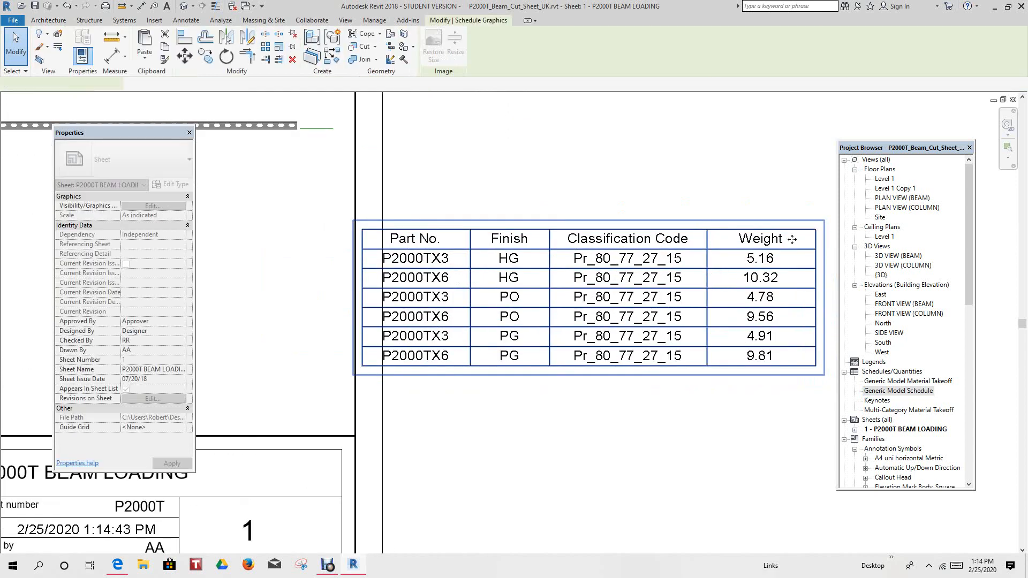
left_click_drag(807, 228, 792, 236)
left_click(677, 195)
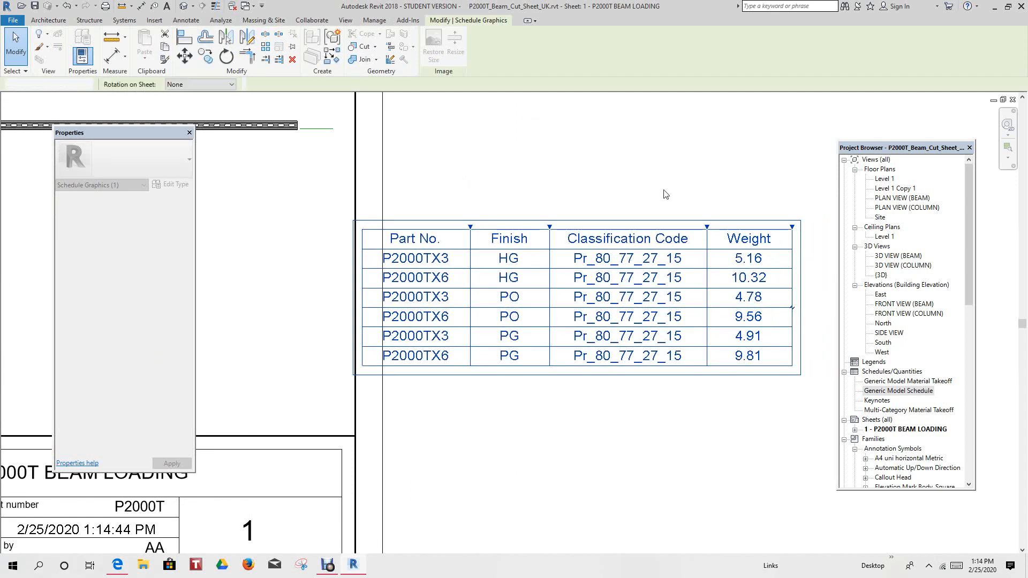
Move the schedule inside the sheet border, below the plan view and to the right of the Keynotes table
scroll(664, 194, "down", 1)
scroll(667, 196, "down", 4)
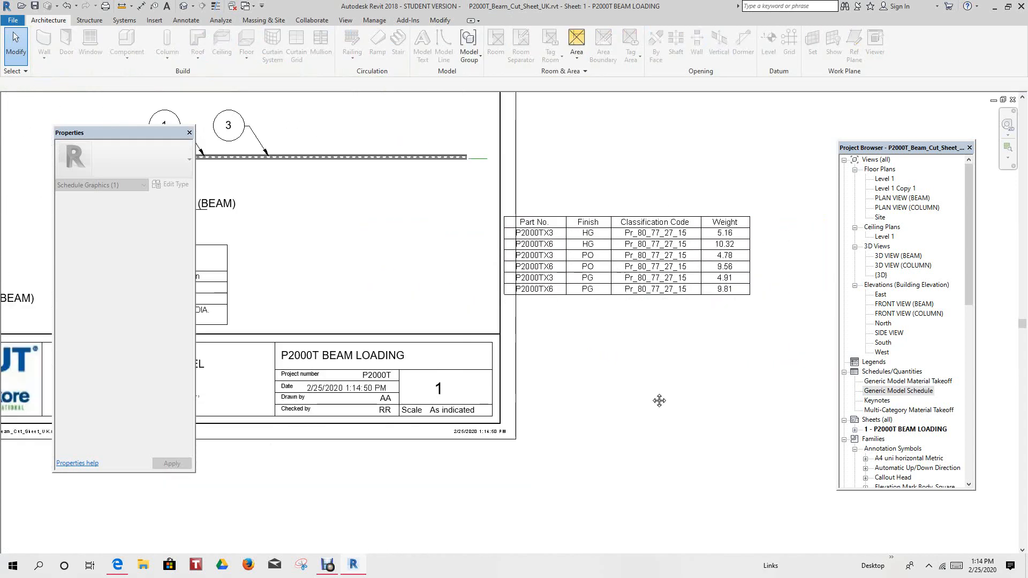
left_click(653, 291)
left_click_drag(581, 278, 407, 284)
left_click(578, 309)
scroll(586, 311, "down", 1)
middle_click(586, 308)
middle_click(586, 308)
scroll(615, 308, "down", 1)
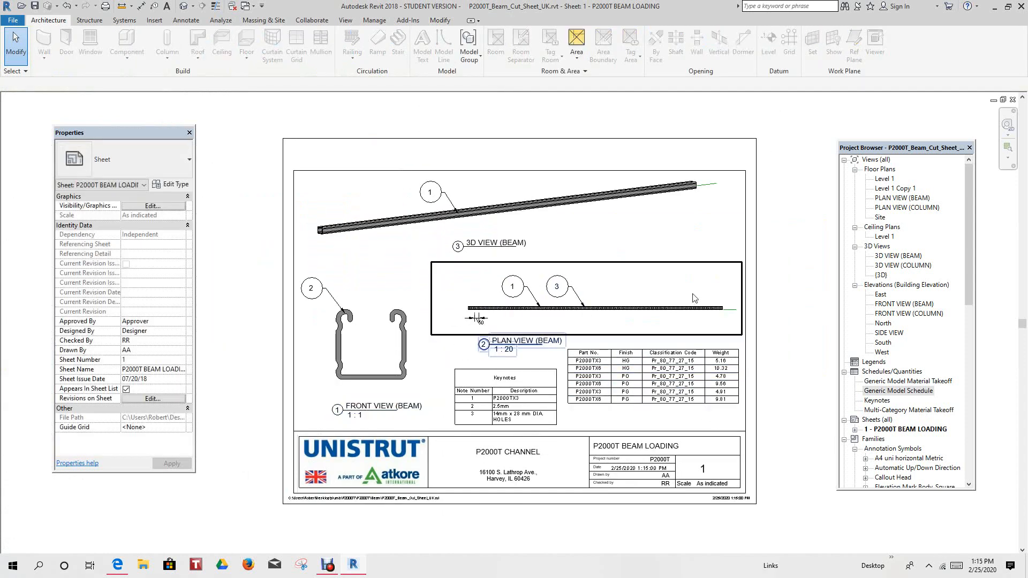
scroll(654, 370, "up", 2)
scroll(706, 351, "down", 2)
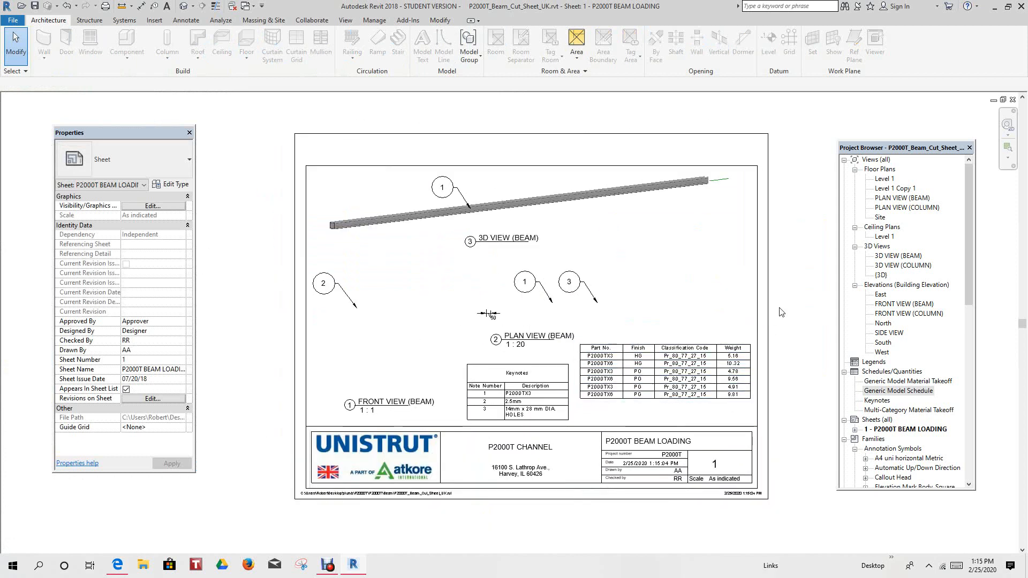
middle_click_drag(780, 328, 764, 345)
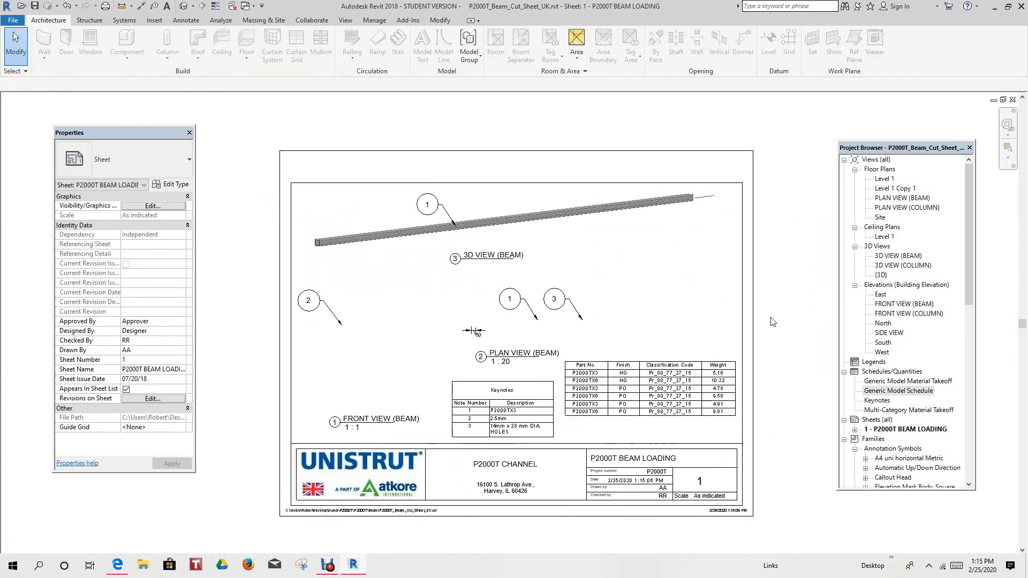
Tile the open views and close the project's {3D} view, the family's View 1 and the remaining 3D beam view
key("w")
key("t")
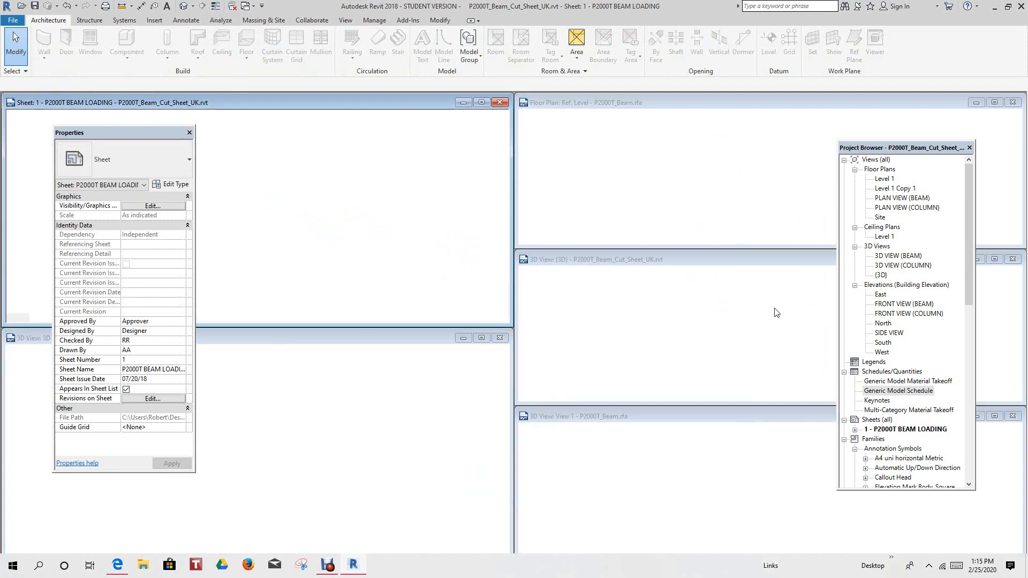
key("z")
key("a")
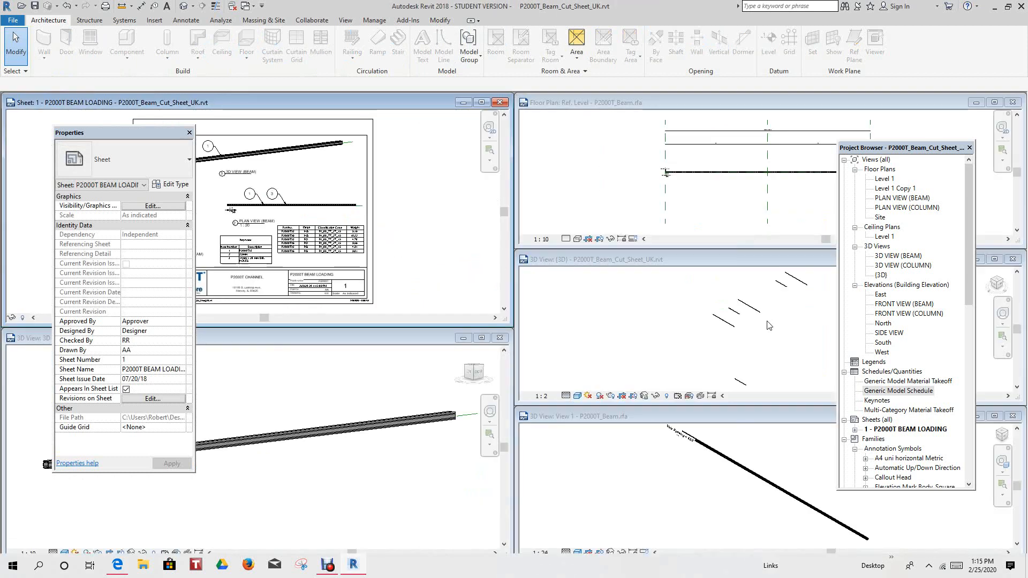
left_click(1013, 260)
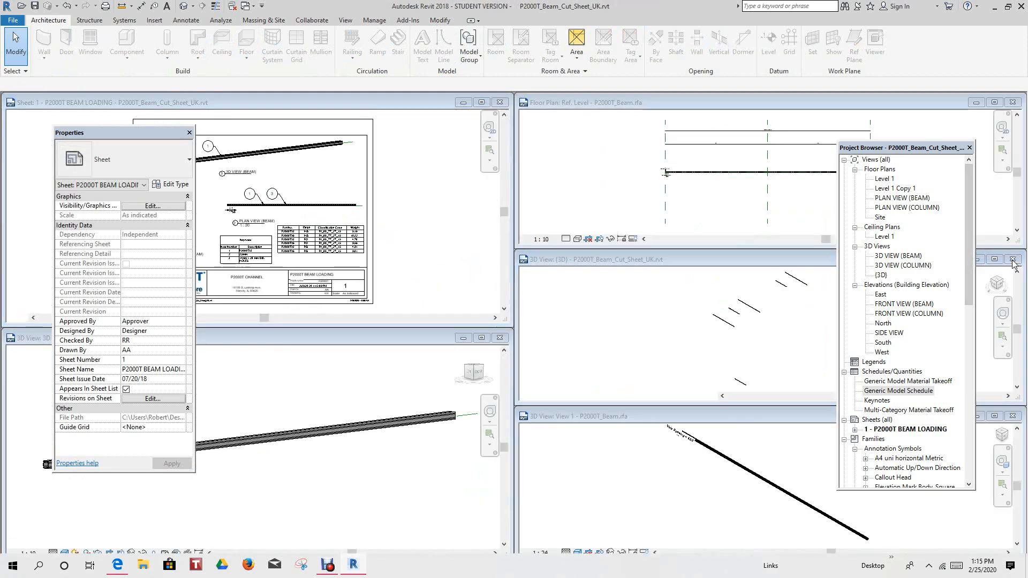
left_click(1014, 417)
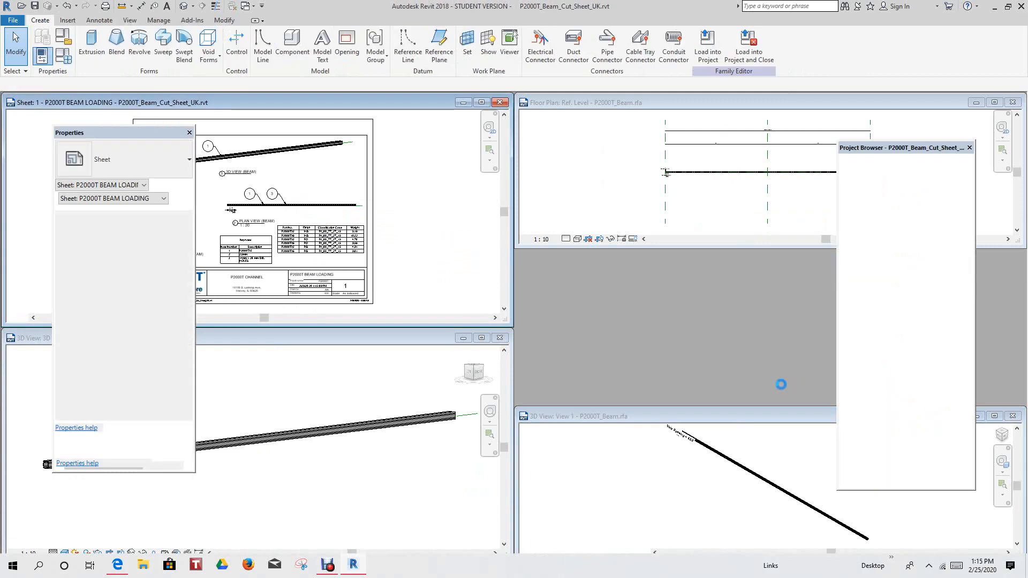
left_click(500, 338)
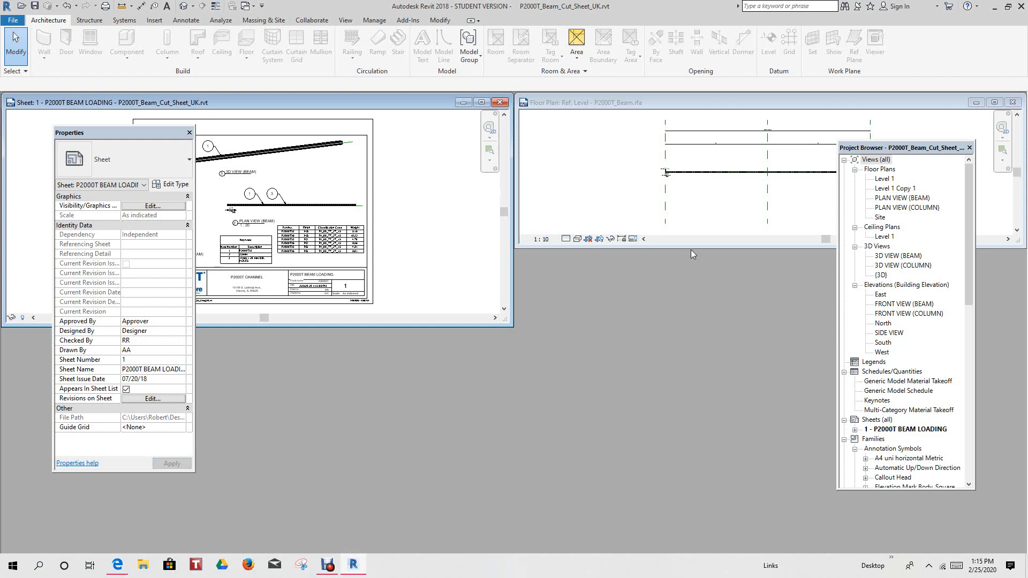
Switch to the P2000T_Beam family's Ref. Level floor plan, maximize its window and frame the whole beam with its dimensions
left_click(622, 173)
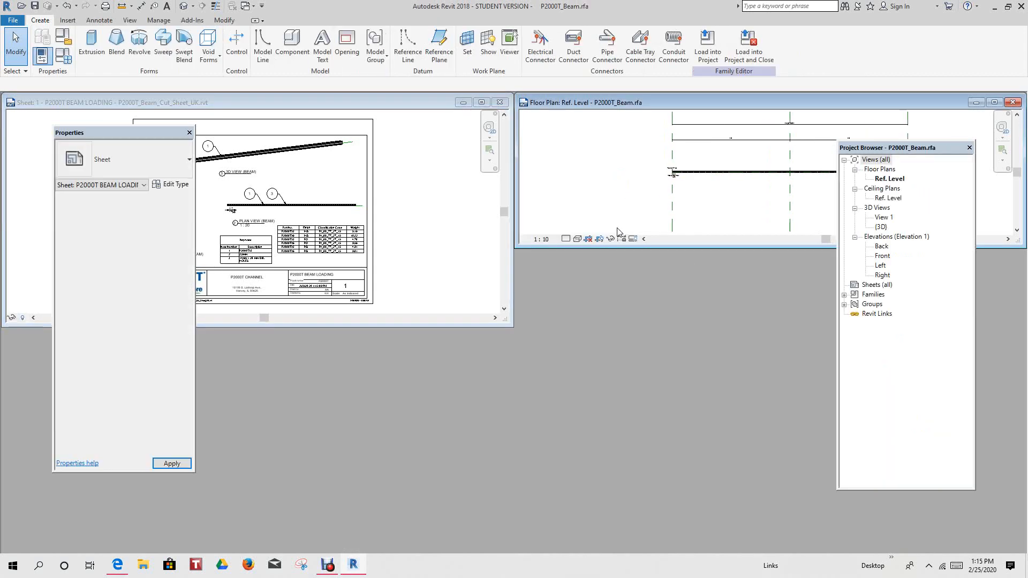
left_click_drag(624, 245, 607, 501)
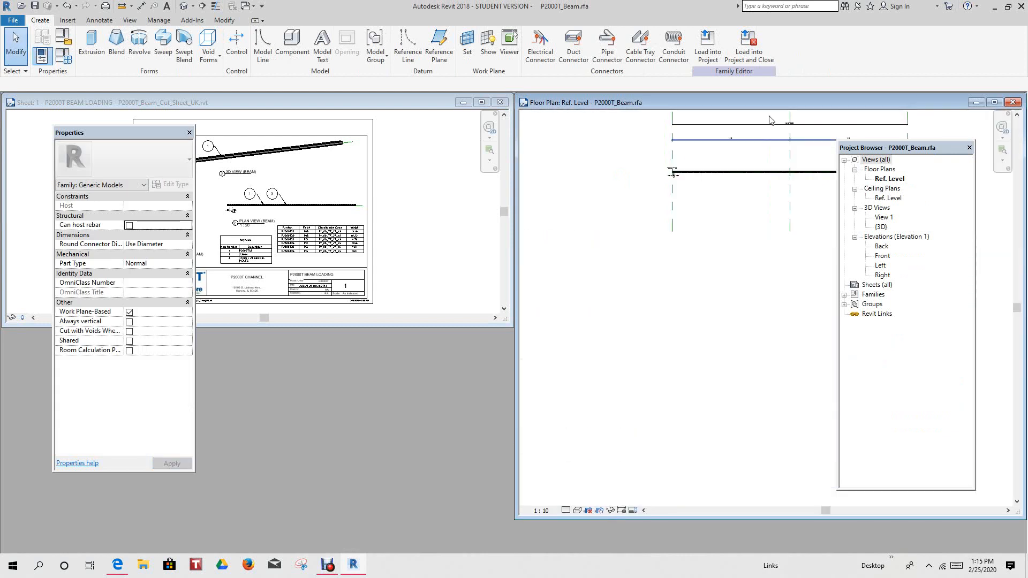
left_click_drag(769, 104, 533, 117)
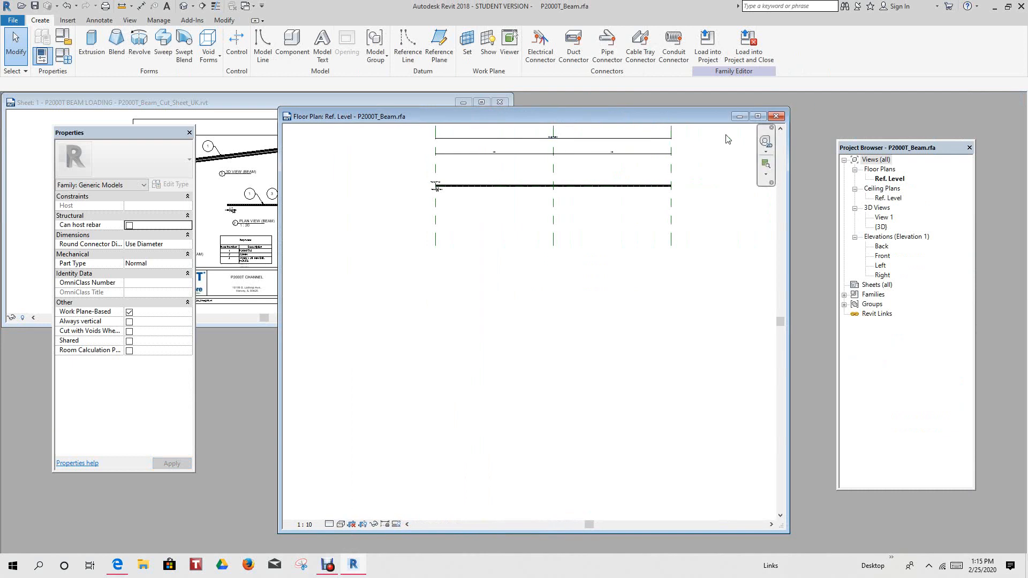
left_click(758, 117)
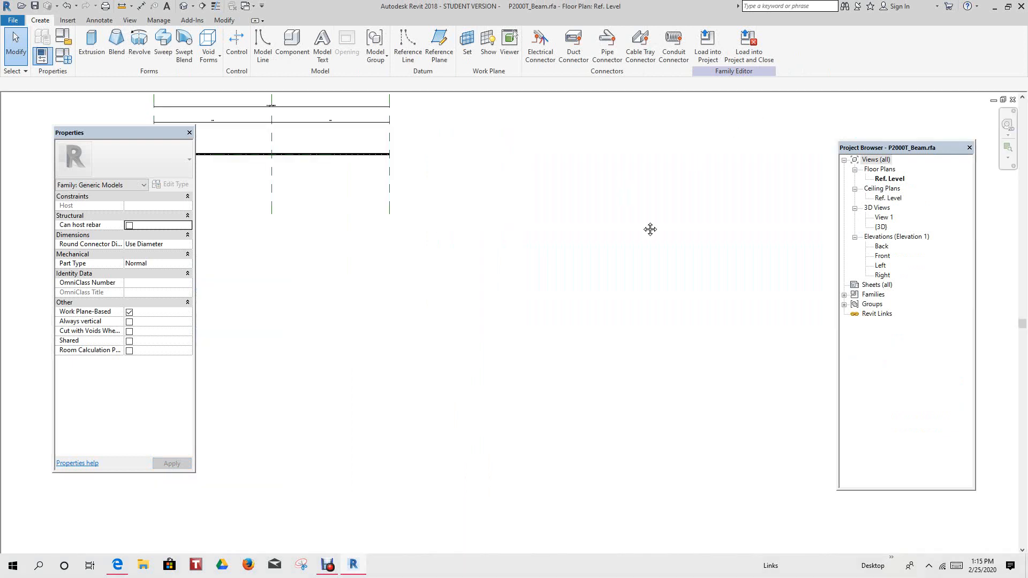
scroll(677, 272, "up", 5)
middle_click_drag(659, 240, 758, 275)
scroll(759, 275, "up", 1)
scroll(356, 199, "up", 1)
middle_click_drag(355, 198, 470, 171)
scroll(432, 161, "up", 1)
scroll(471, 170, "down", 1)
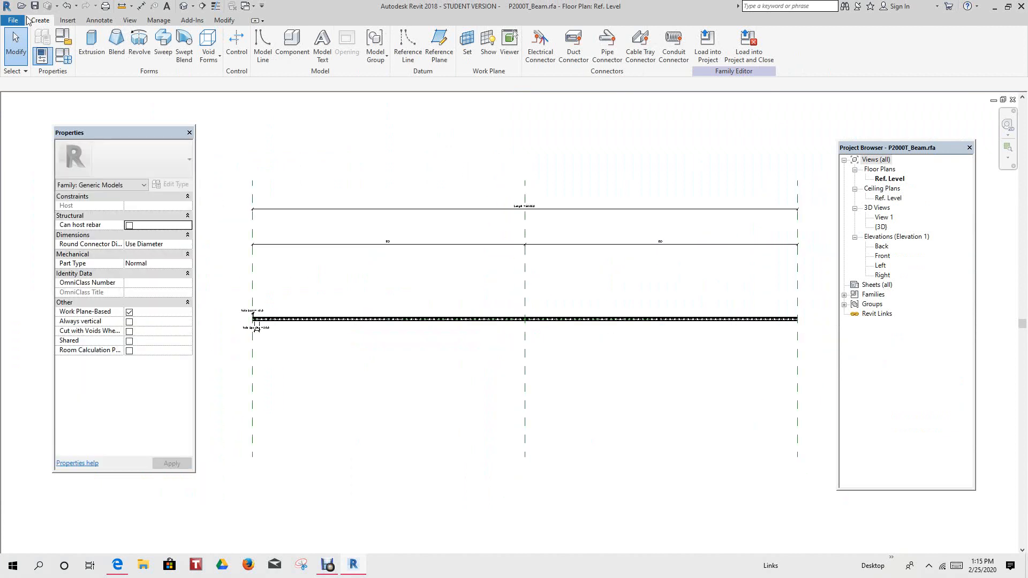
Convert the family's Length parameter to the shared Length parameter from the Unistrut Channel group, kept as a type parameter under Dimensions
left_click(61, 57)
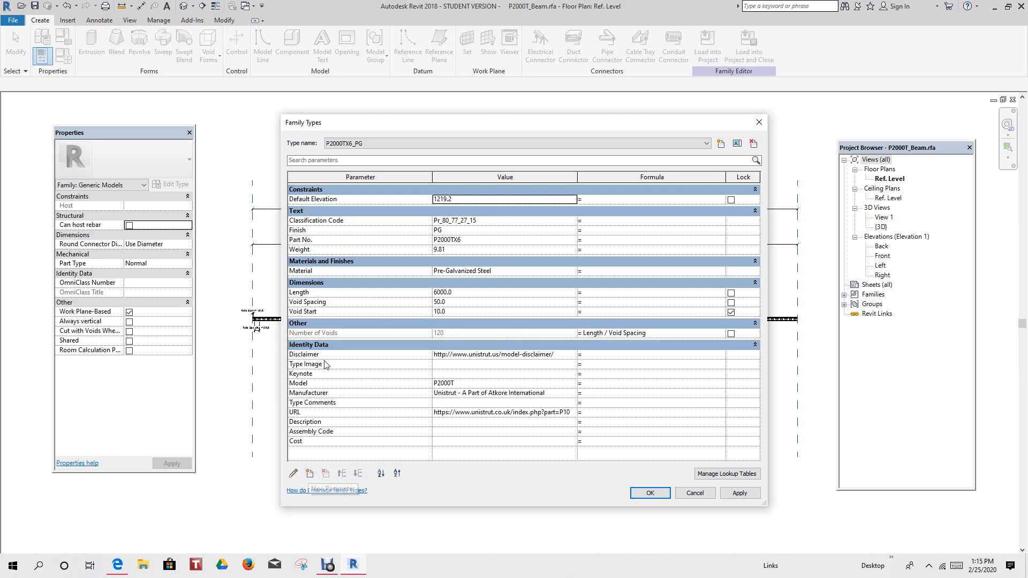
left_click(321, 296)
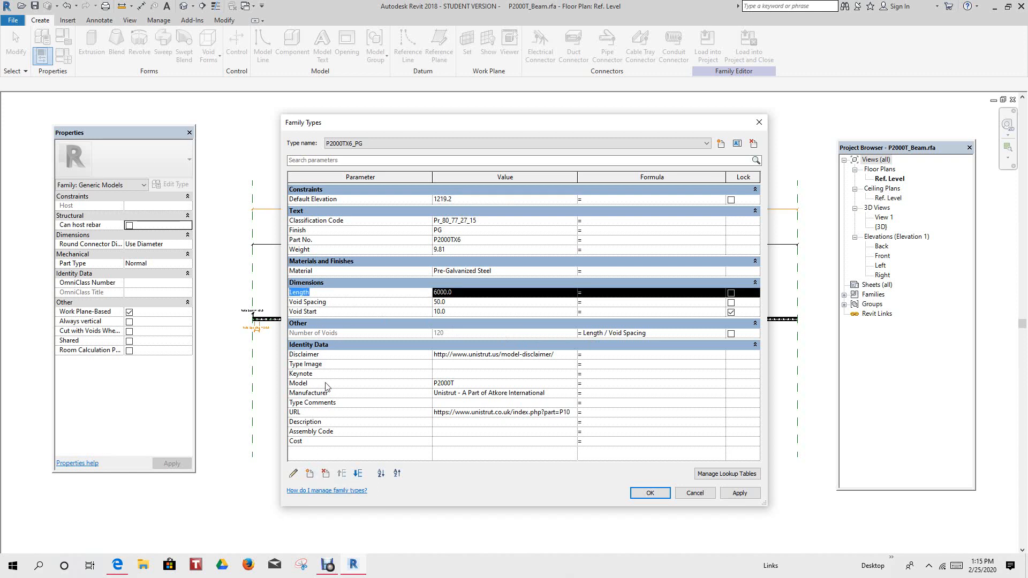
left_click(293, 474)
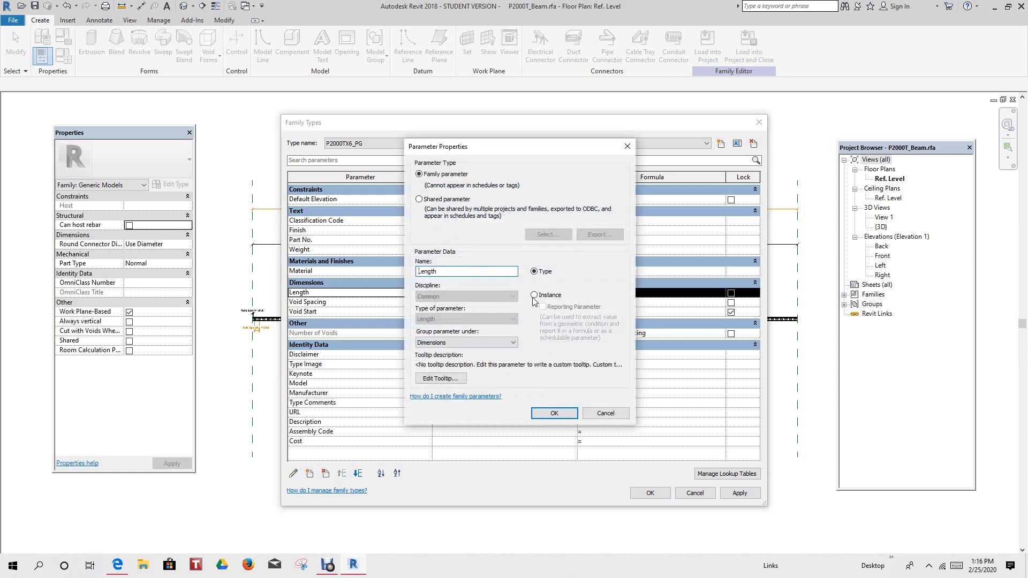
left_click(419, 199)
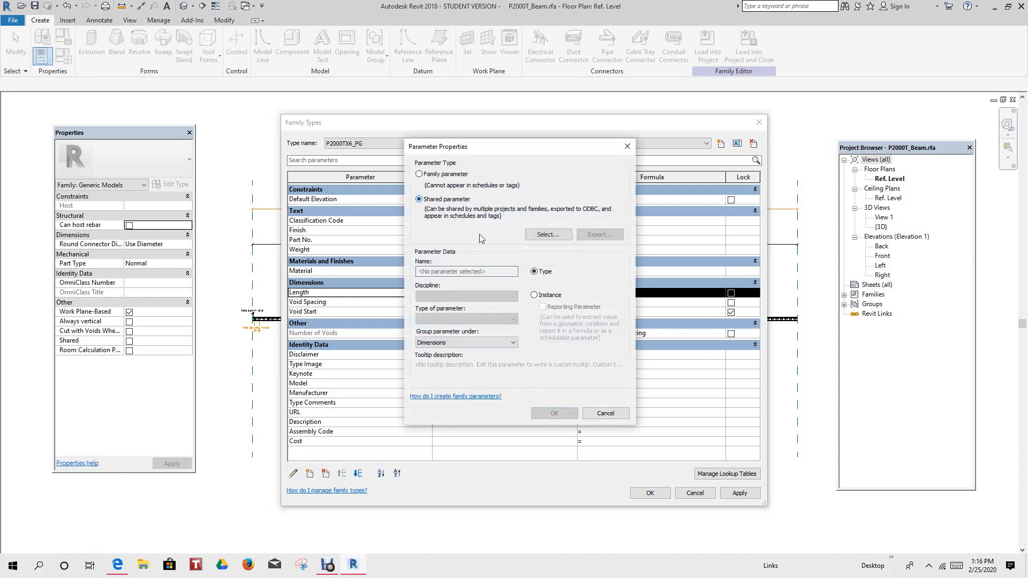
left_click(542, 237)
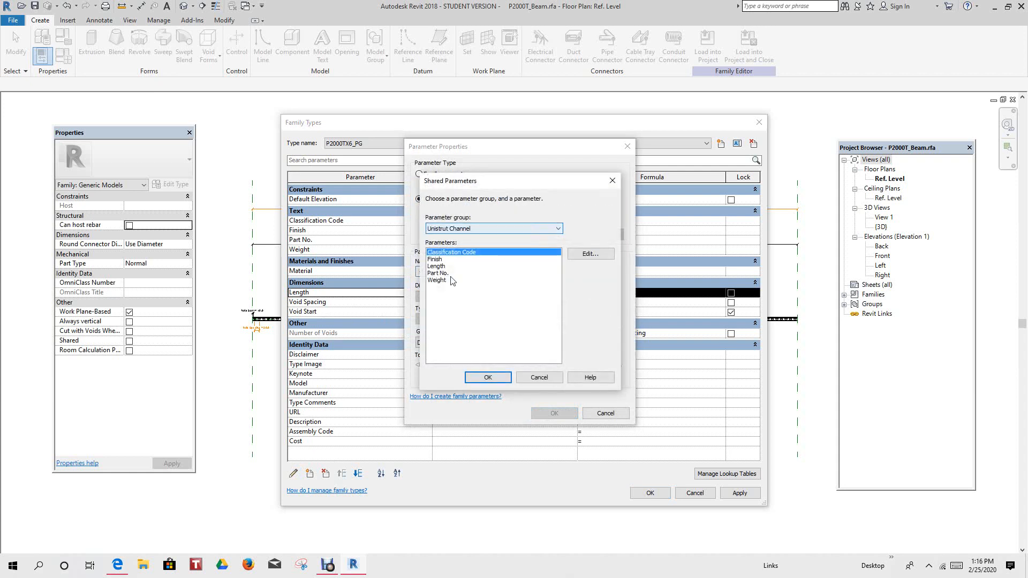
left_click(434, 267)
left_click(488, 377)
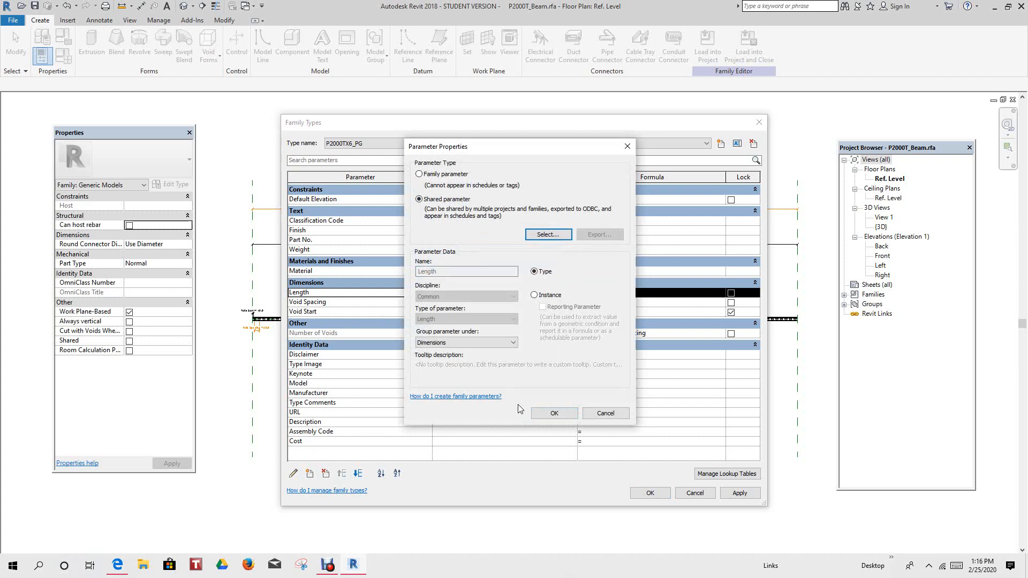
left_click(557, 415)
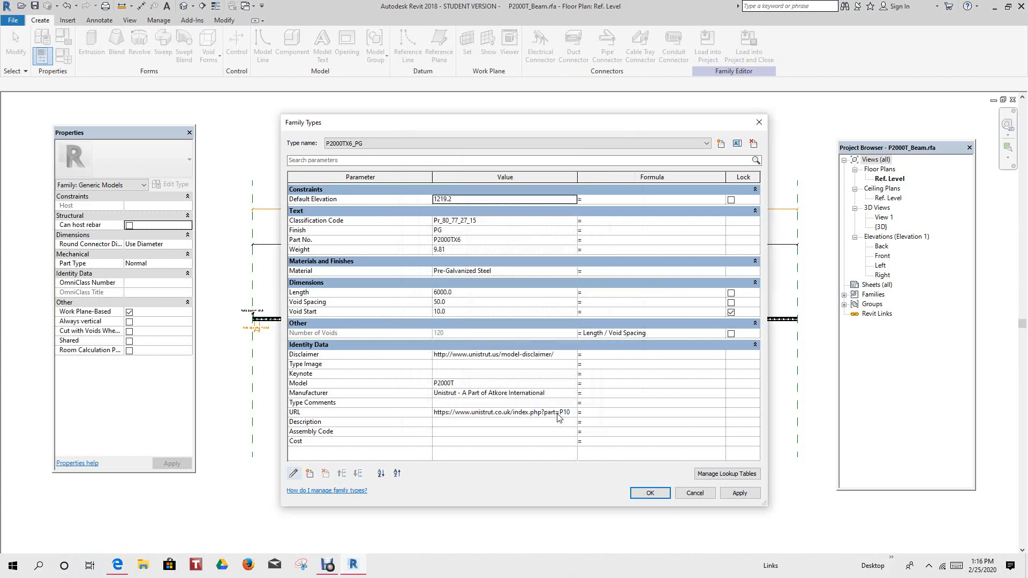
left_click(729, 493)
left_click(651, 493)
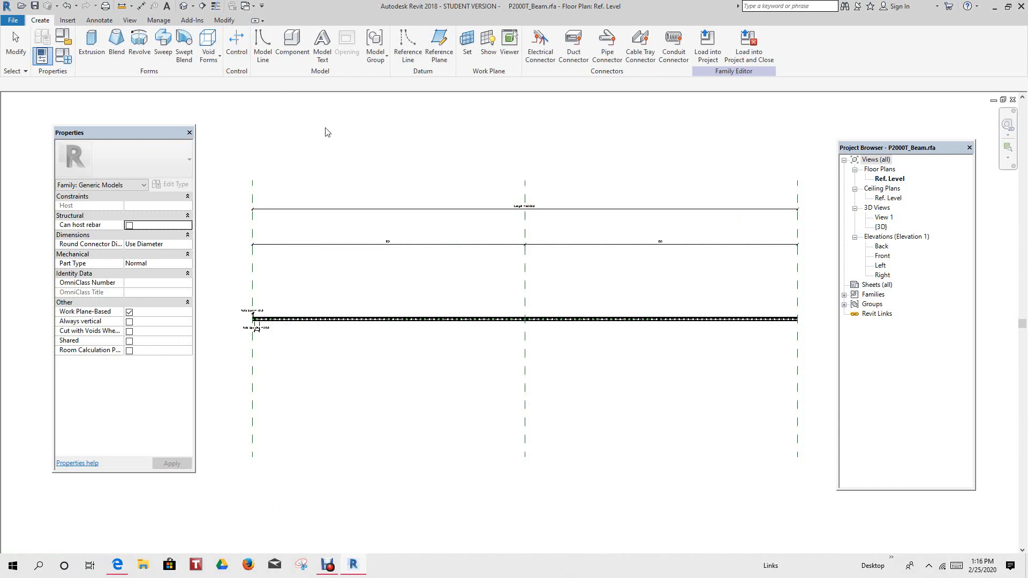
Load the beam family into the project, overwriting the existing version and its parameter values, and maximize the P2000T BEAM LOADING sheet
left_click(706, 51)
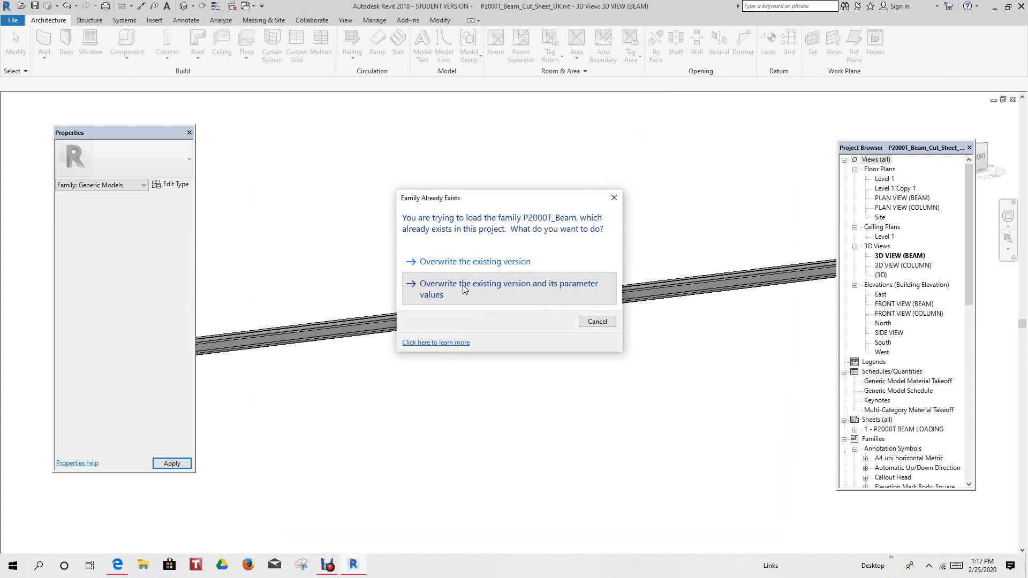
left_click(464, 289)
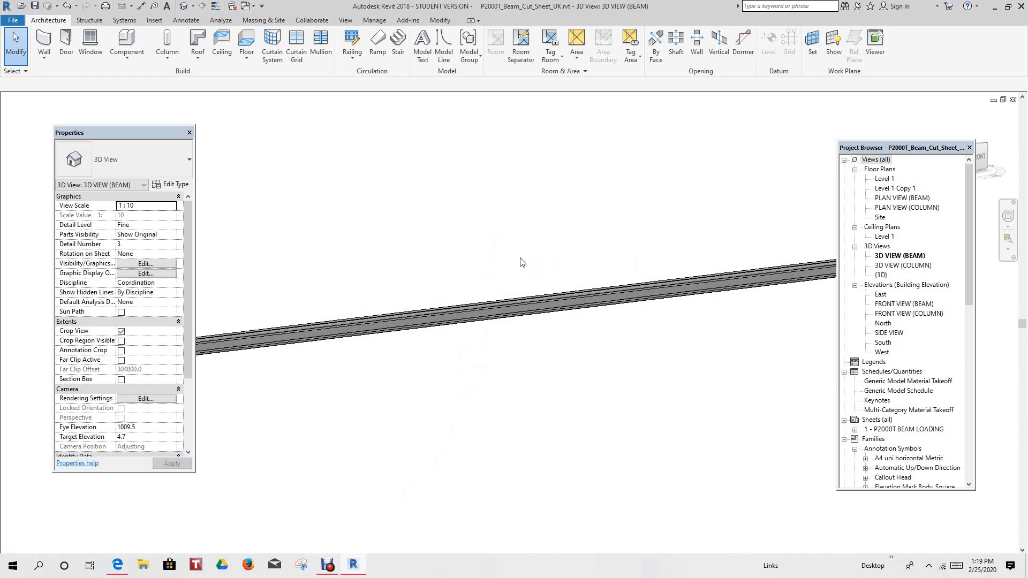
key("w")
key("t")
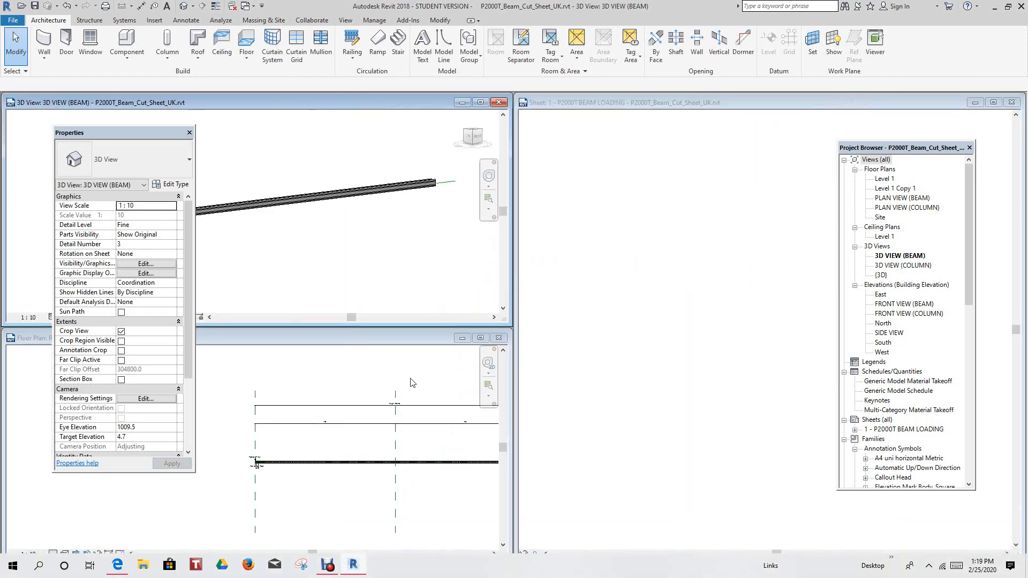
left_click(996, 103)
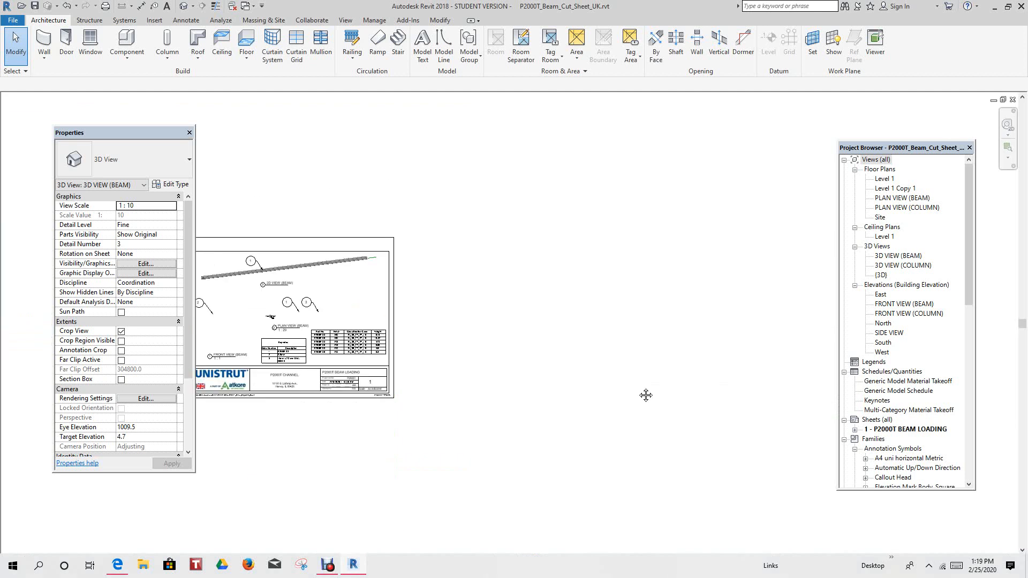
scroll(502, 382, "up", 2)
middle_click_drag(610, 365, 706, 367)
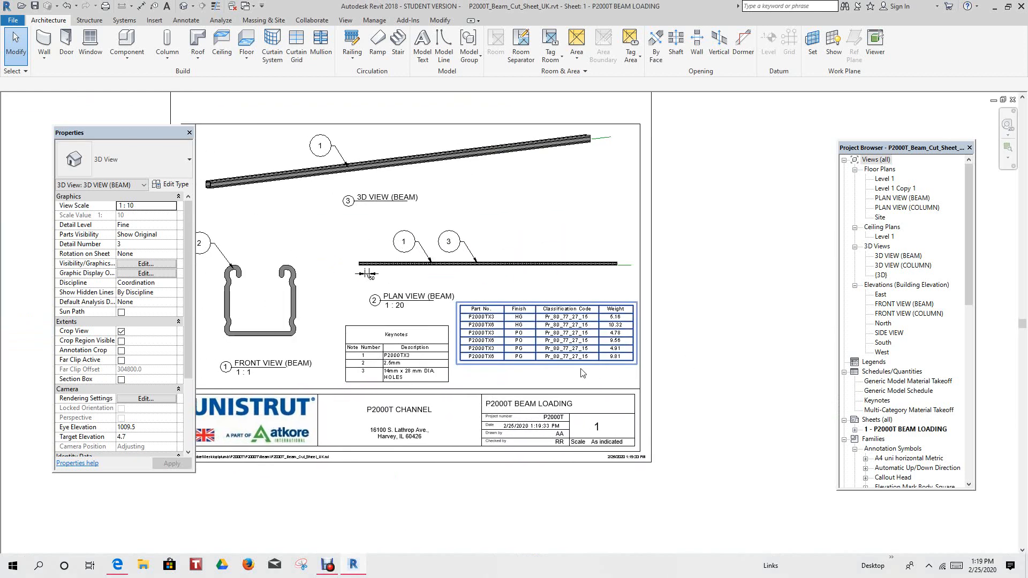
Open the Generic Model Schedule from the sheet and add the Length field between Finish and Classification Code
scroll(582, 373, "up", 3)
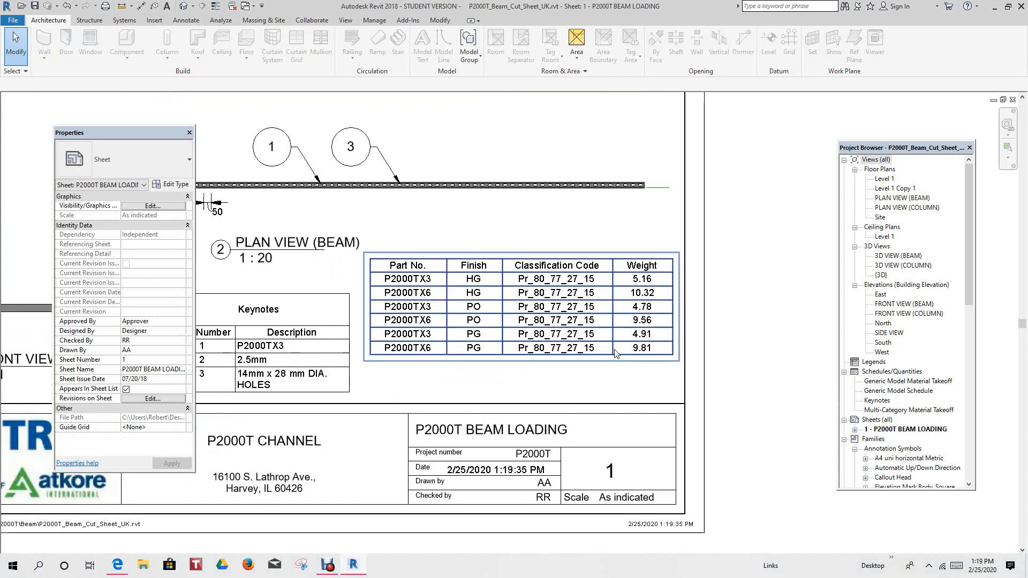
left_click(615, 354)
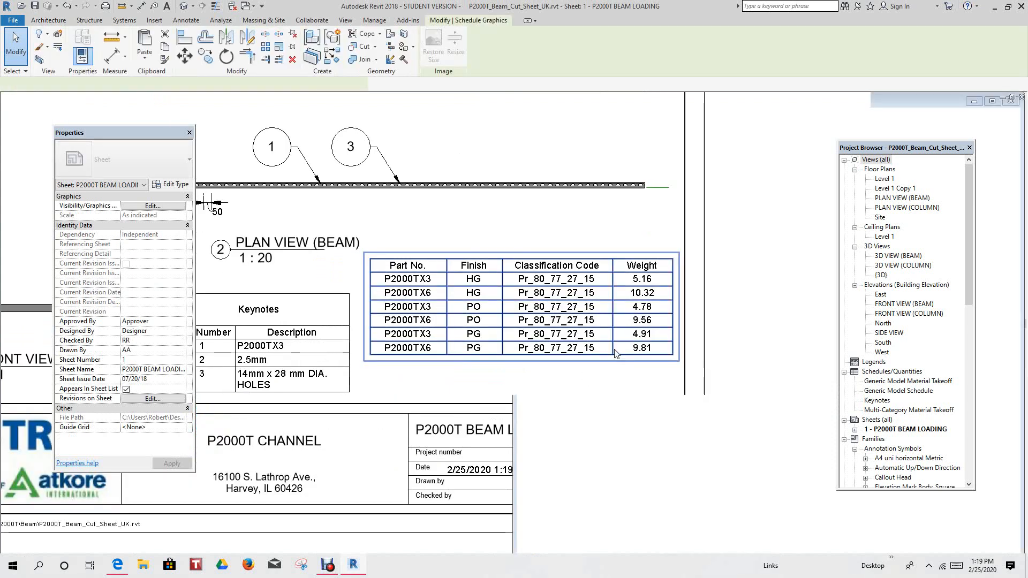
double_click(615, 352)
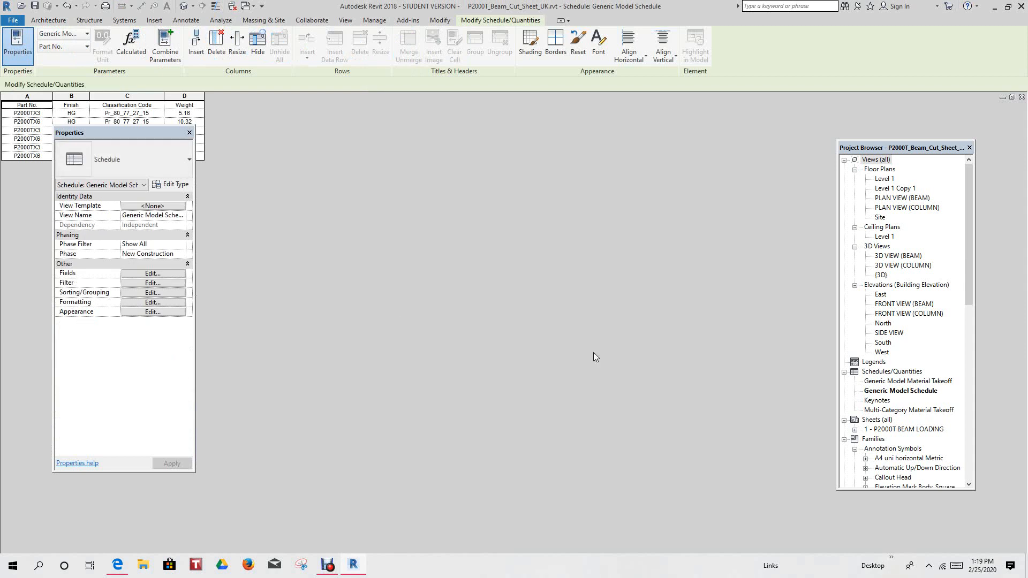
left_click(152, 274)
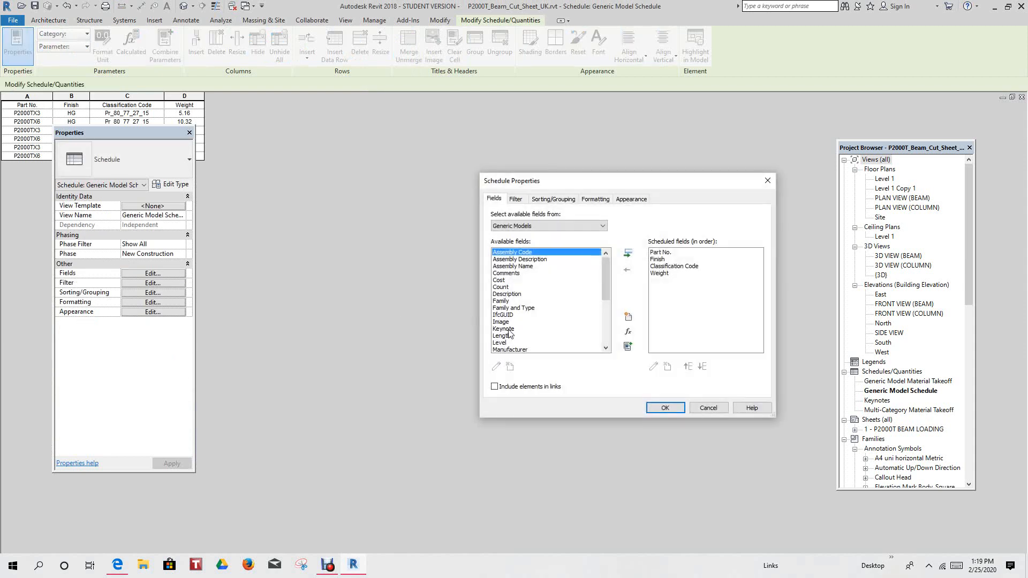
scroll(509, 333, "down", 2)
left_click(503, 295)
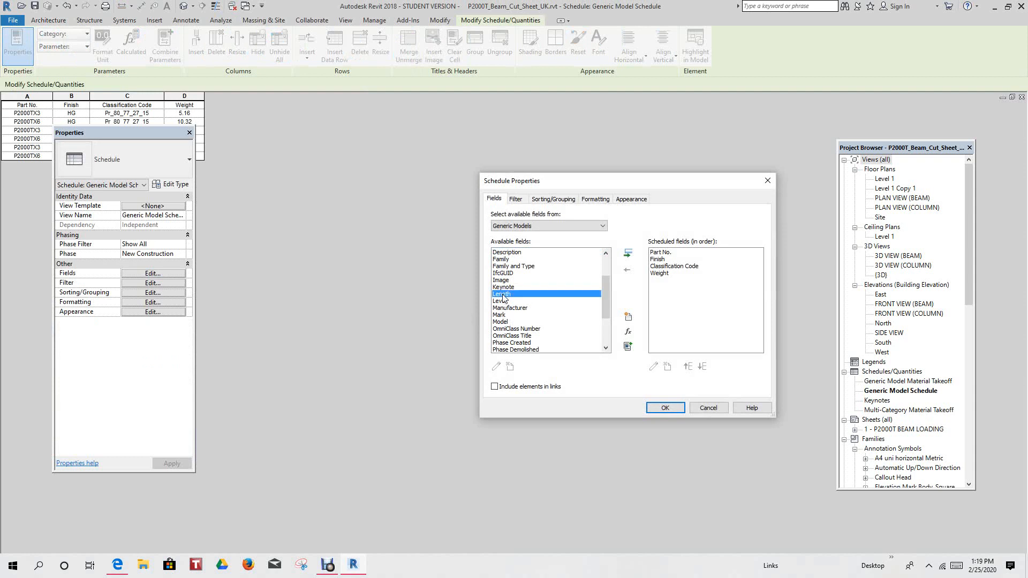
left_click(629, 255)
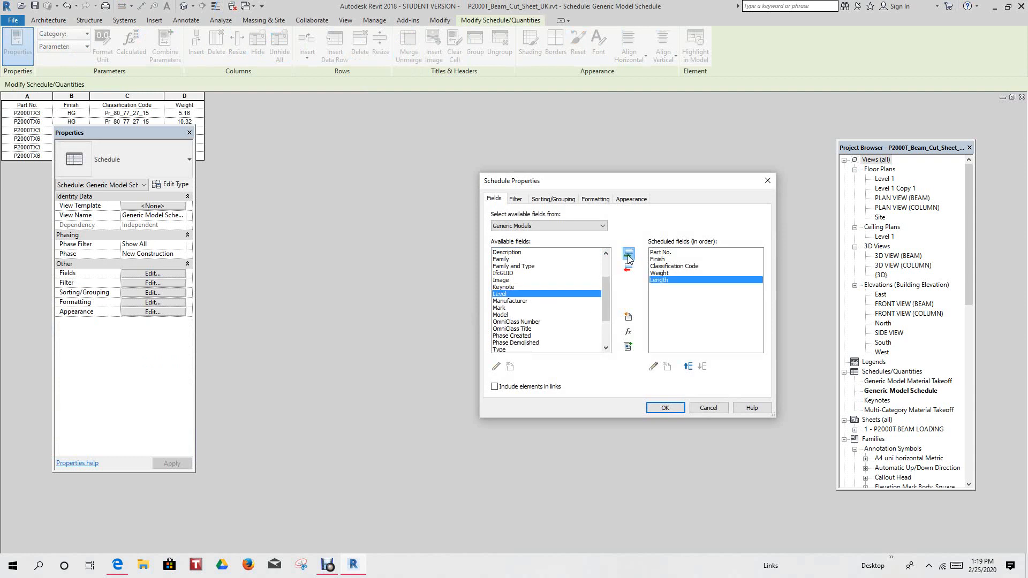
left_click(688, 368)
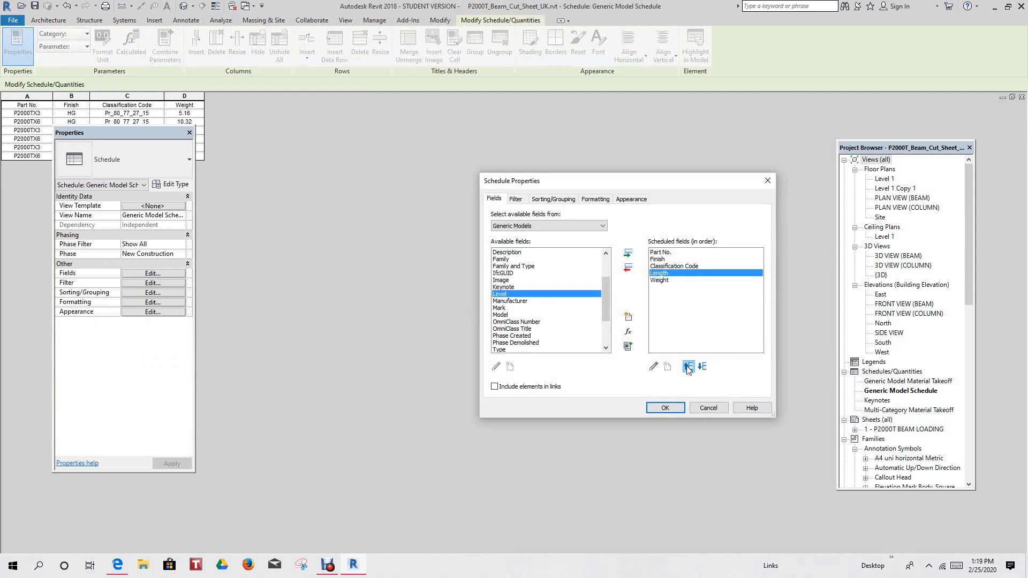
left_click(688, 367)
left_click(688, 368)
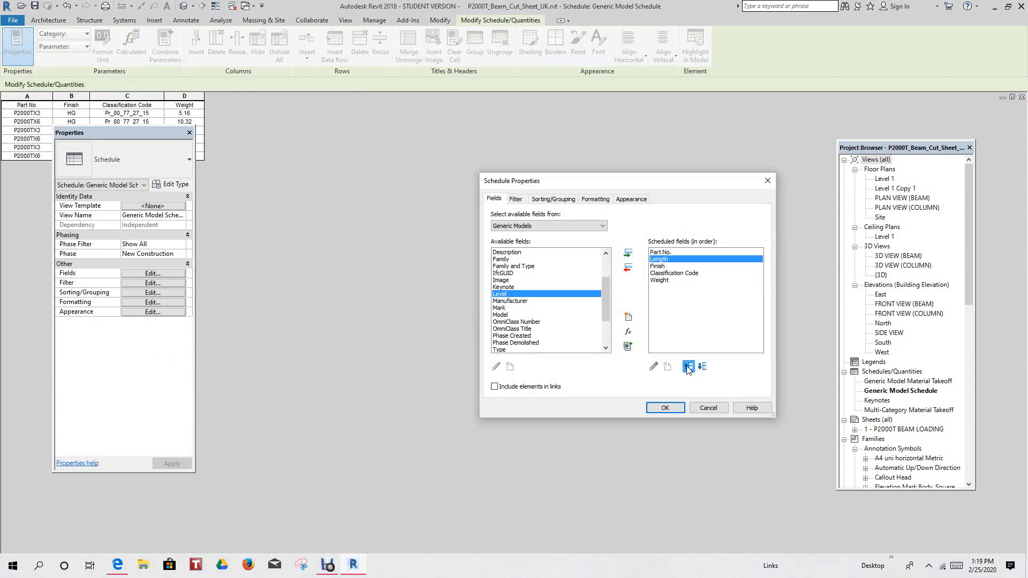
left_click(702, 367)
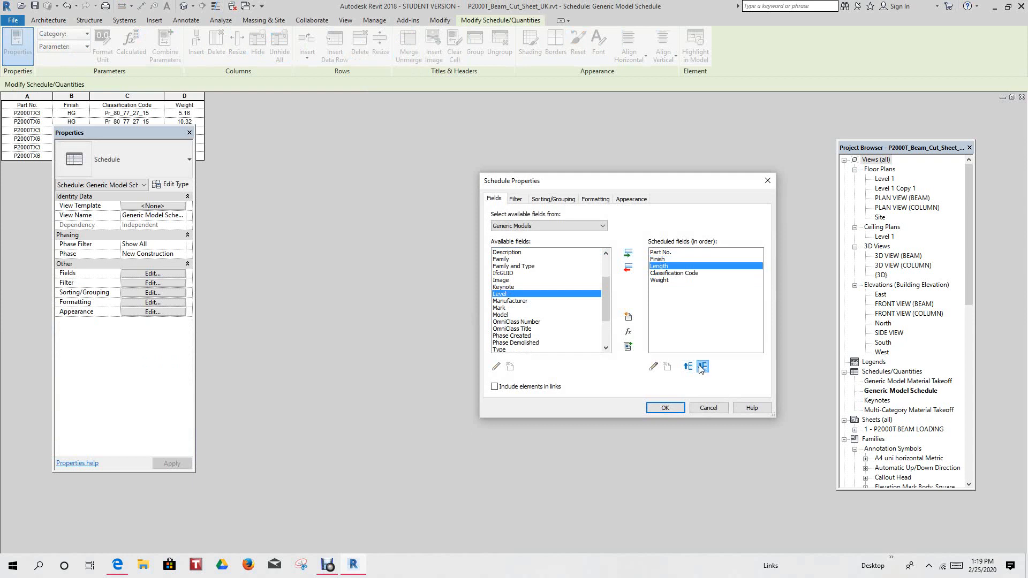
left_click(664, 409)
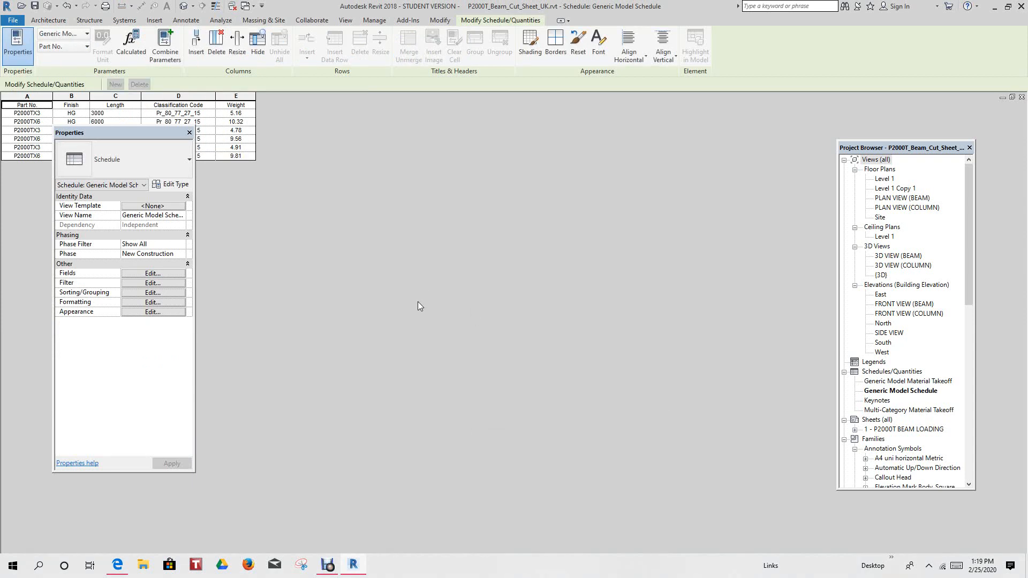
Set the Length field's alignment to Center in the Generic Model Schedule's formatting, and close the schedule to return to the sheet
left_click_drag(117, 135, 481, 170)
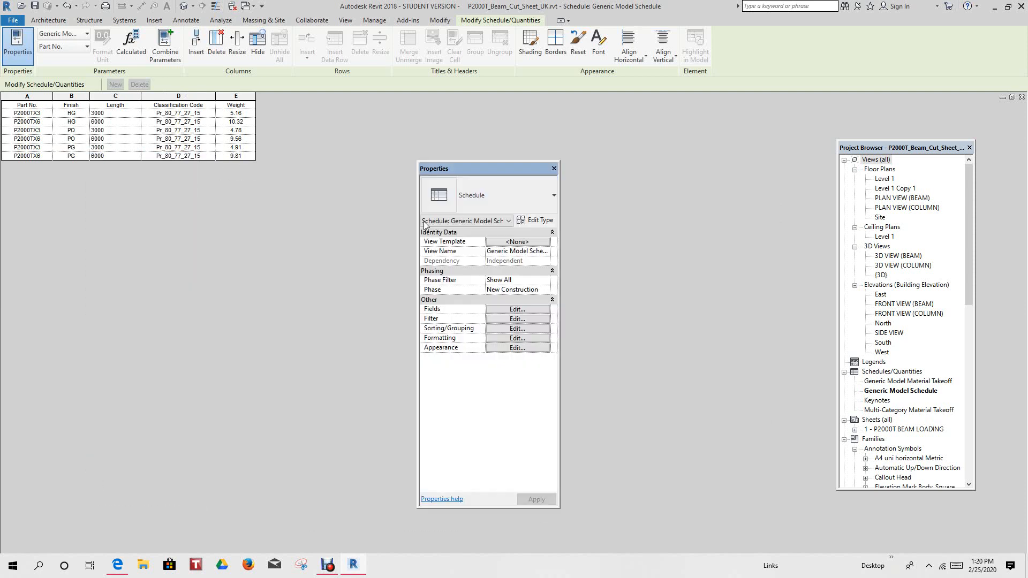
left_click(497, 337)
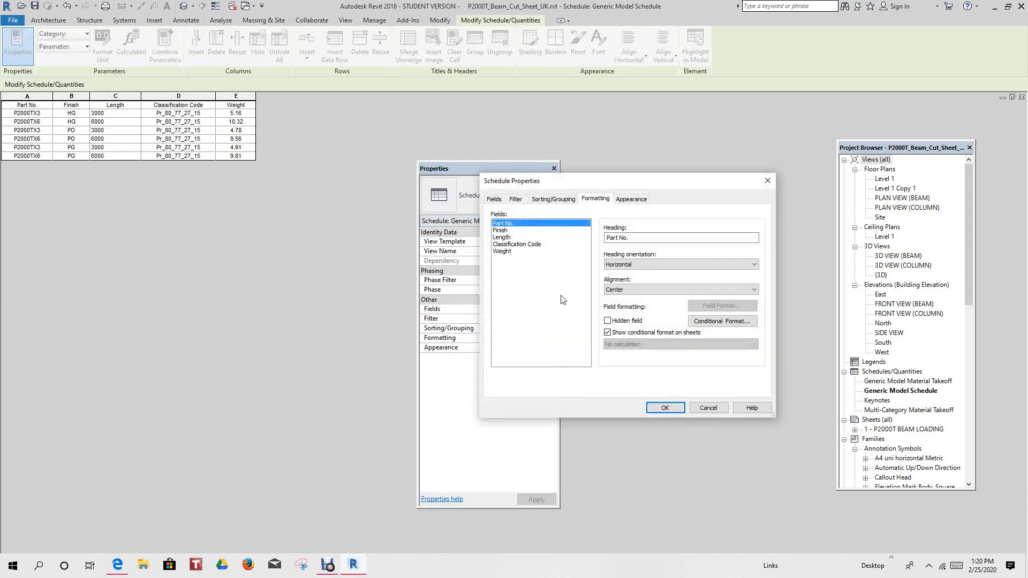
left_click(502, 237)
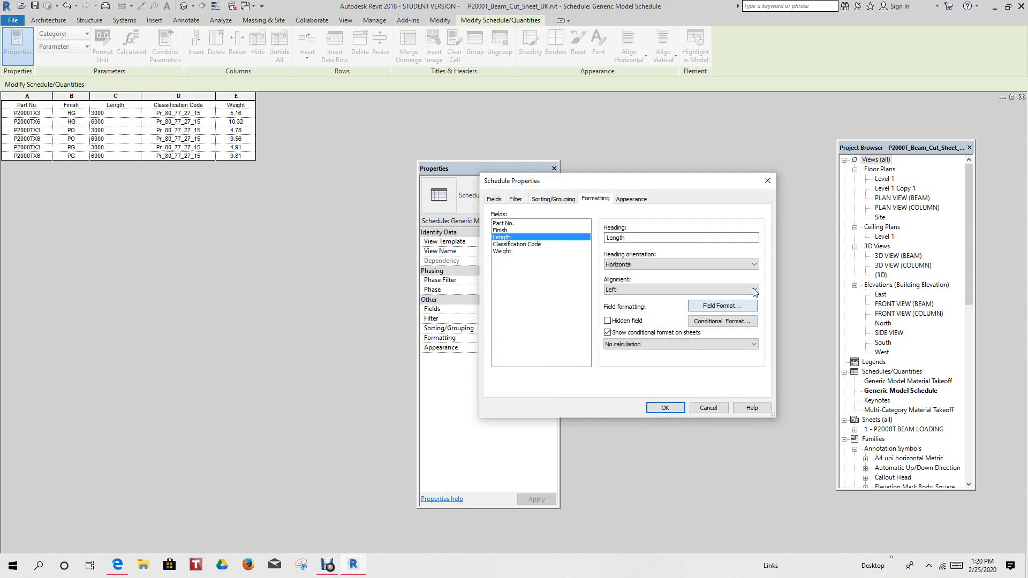
left_click(754, 290)
left_click(635, 306)
left_click(664, 408)
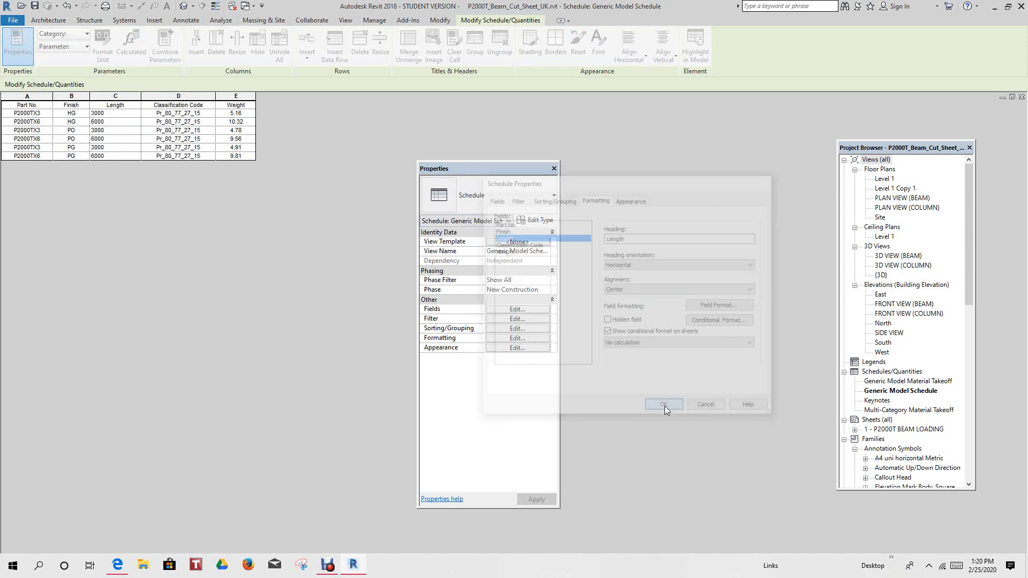
left_click(1021, 98)
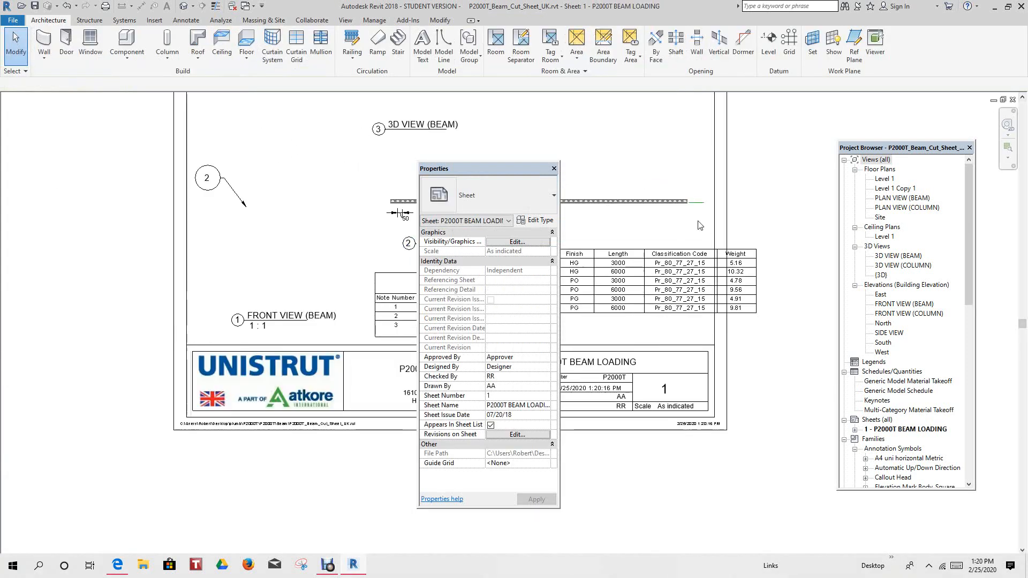
Move the part schedule on the BEAM LOADING sheet left so that it fits inside the sheet border above the title block
left_click_drag(521, 166, 298, 185)
scroll(662, 329, "up", 1)
middle_click_drag(731, 332, 853, 333)
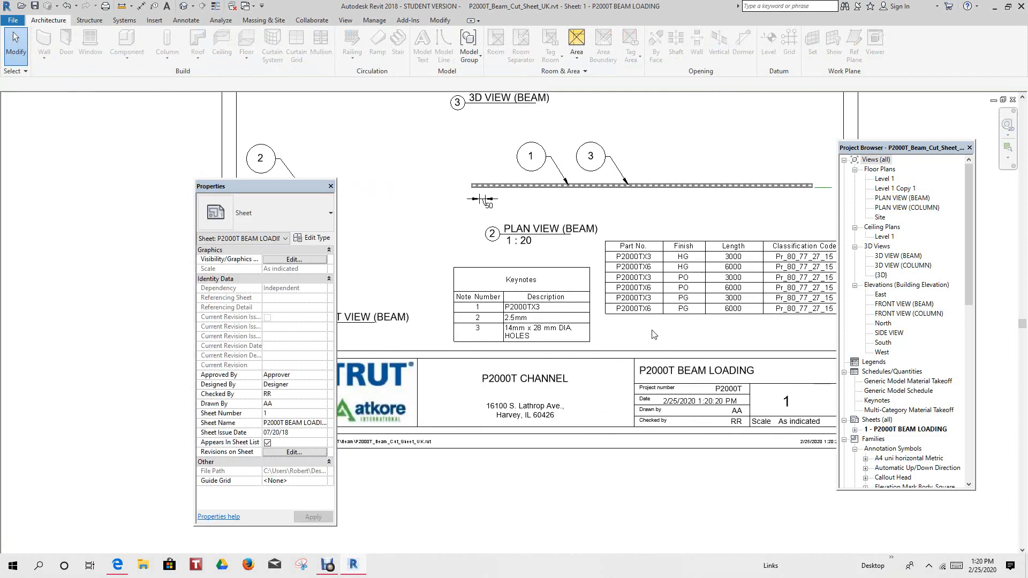
scroll(655, 332, "down", 3)
left_click_drag(598, 324, 560, 323)
scroll(684, 319, "up", 1)
left_click_drag(684, 324, 646, 341)
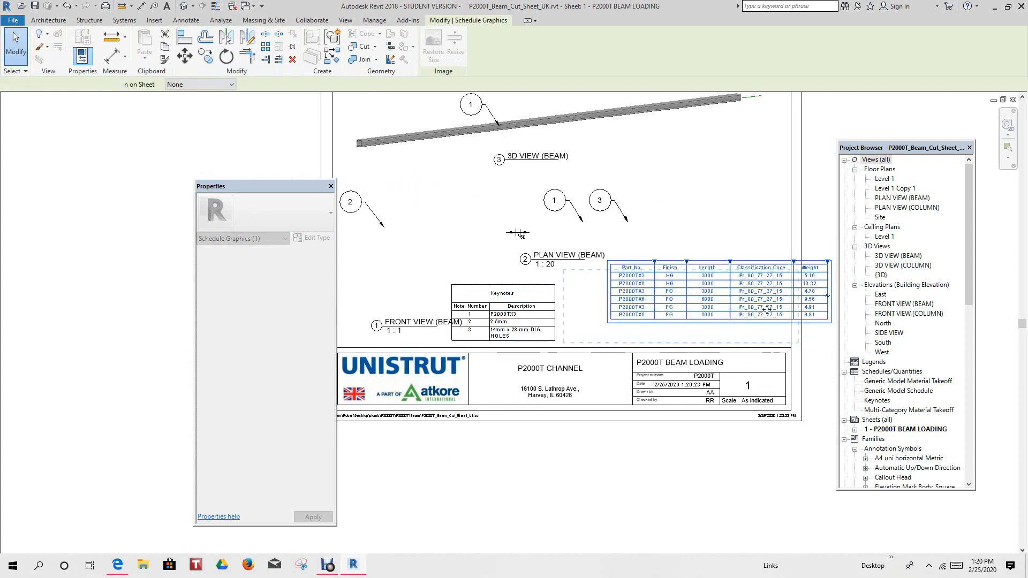
Narrow the Length and Part No. columns of the schedule placed on the sheet
scroll(758, 299, "up", 1)
scroll(758, 299, "up", 1)
scroll(647, 249, "up", 1)
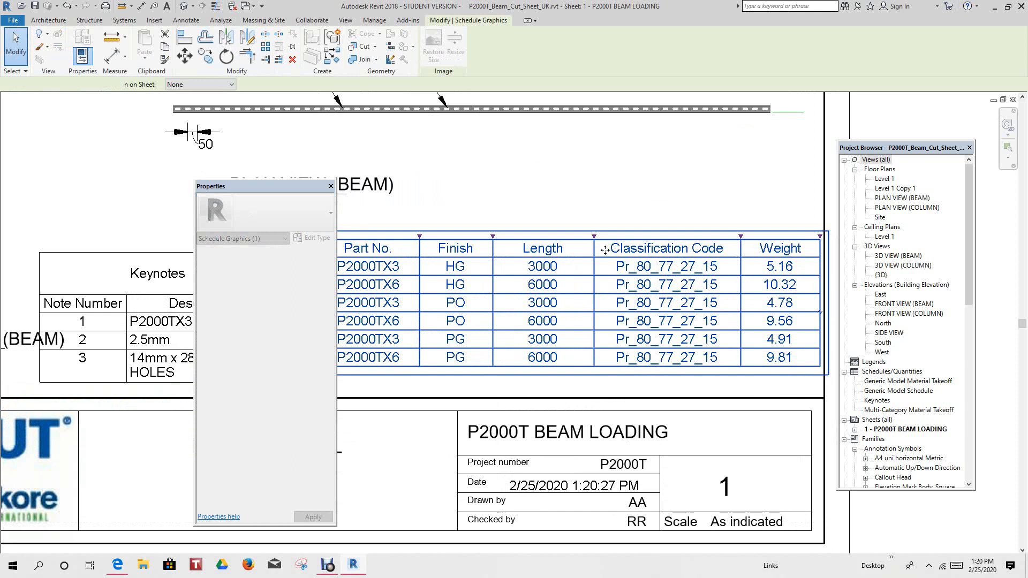
left_click_drag(596, 242, 560, 239)
left_click_drag(653, 257, 652, 257)
scroll(656, 260, "down", 2)
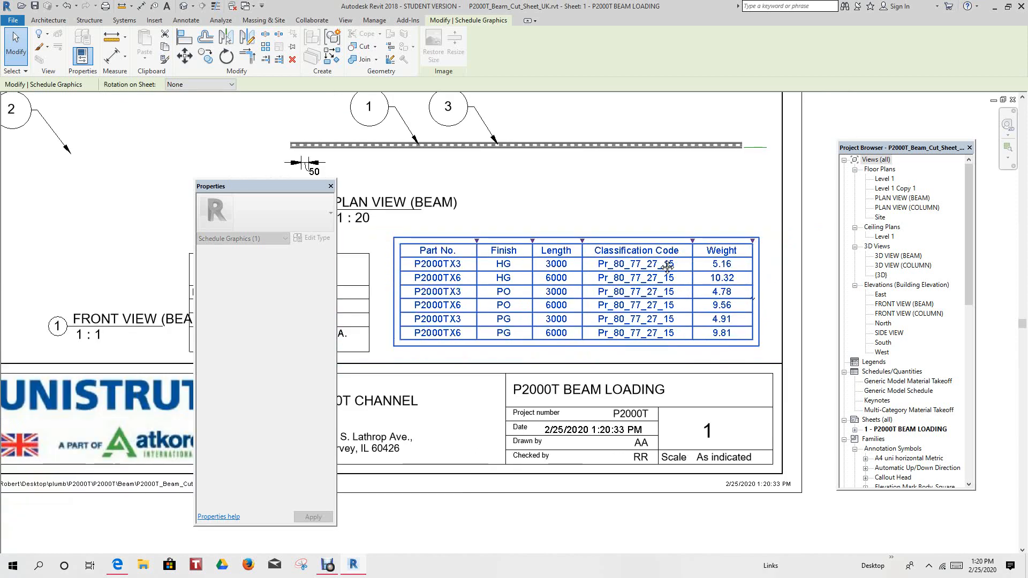
scroll(495, 252, "up", 2)
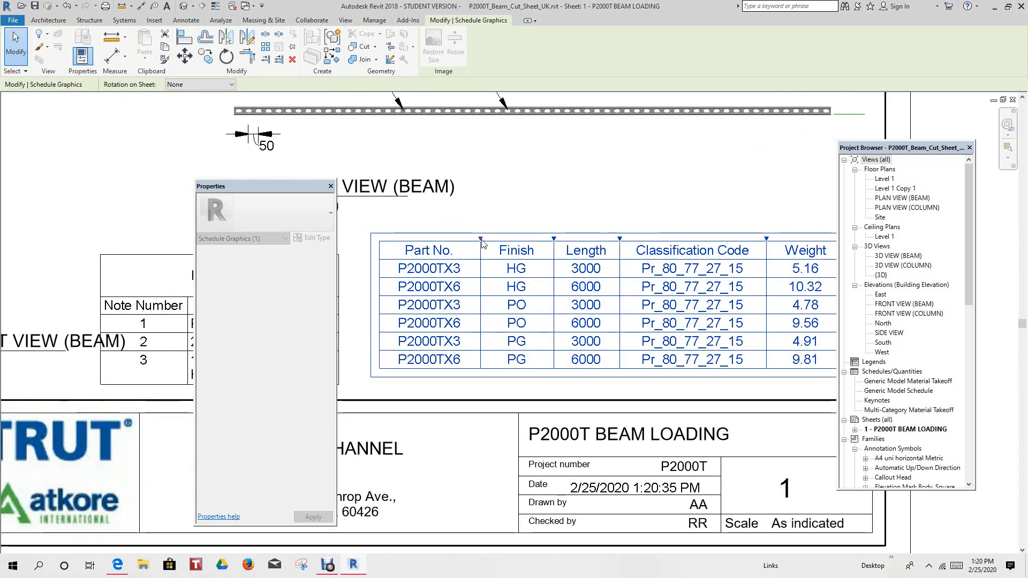
left_click_drag(474, 236, 455, 236)
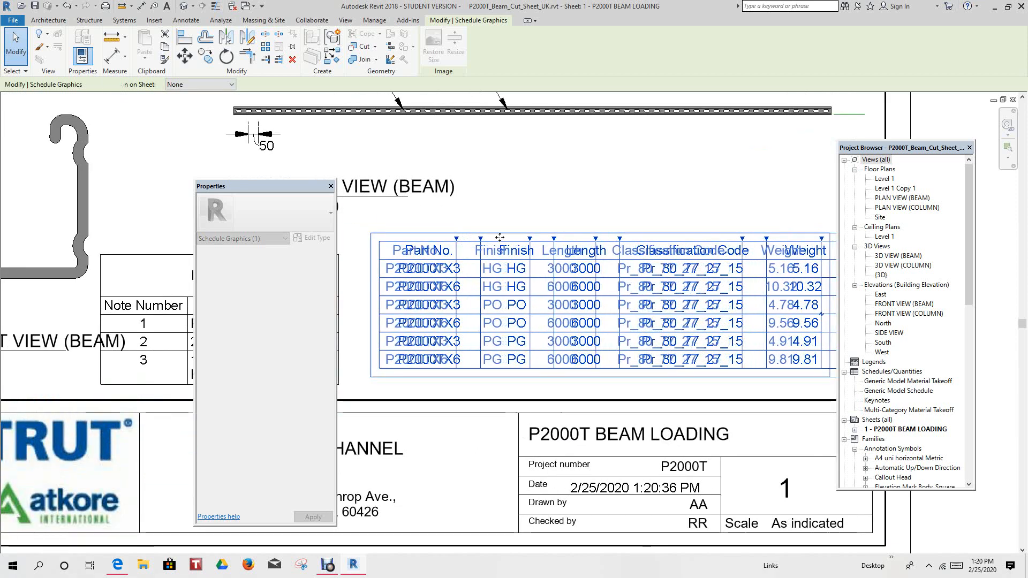
scroll(503, 234, "down", 1)
scroll(643, 262, "down", 1)
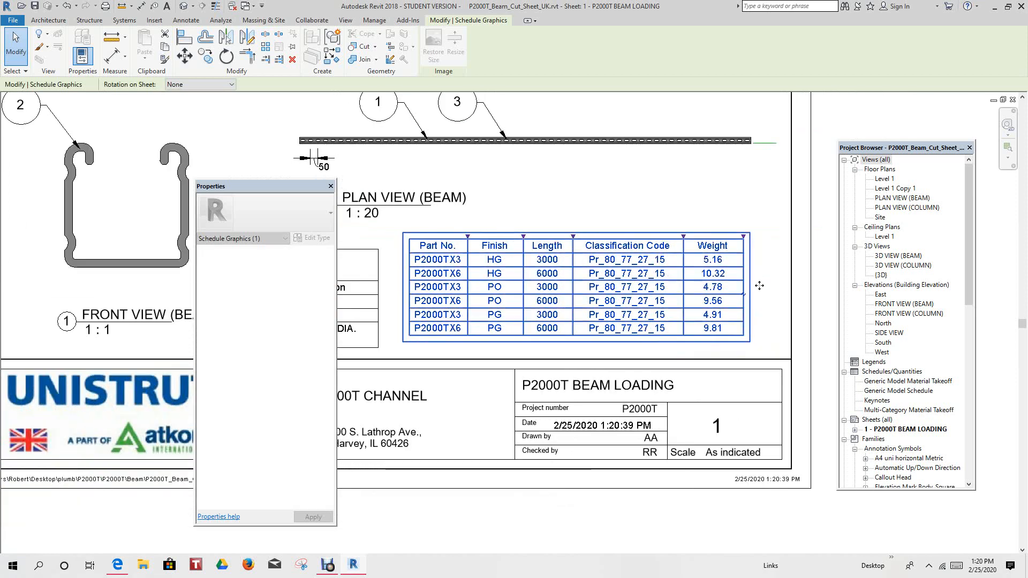
Frame the whole BEAM LOADING sheet and move the Properties palette clear of it to review the layout
scroll(764, 291, "down", 1)
scroll(763, 291, "down", 2)
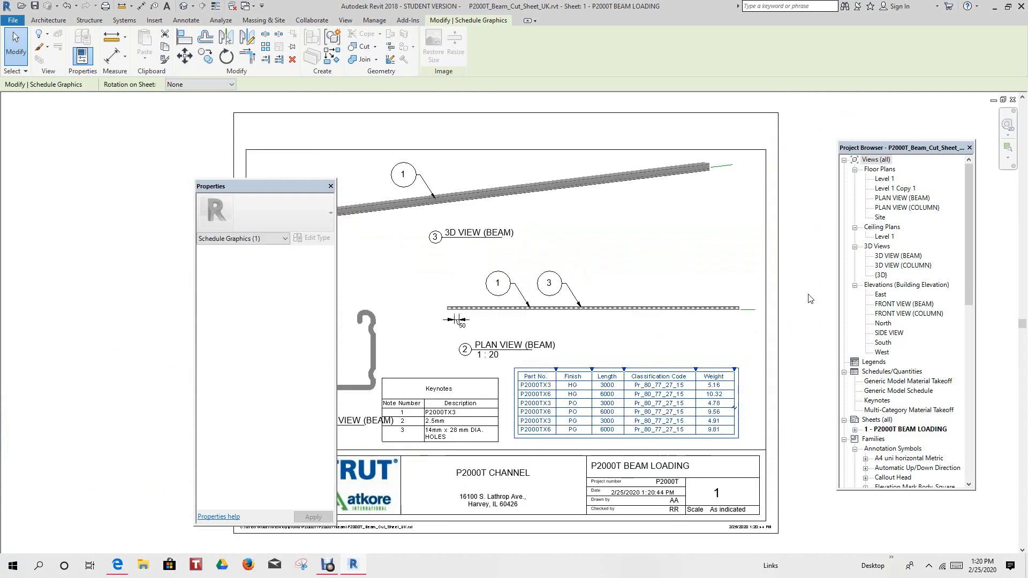
scroll(796, 310, "down", 1)
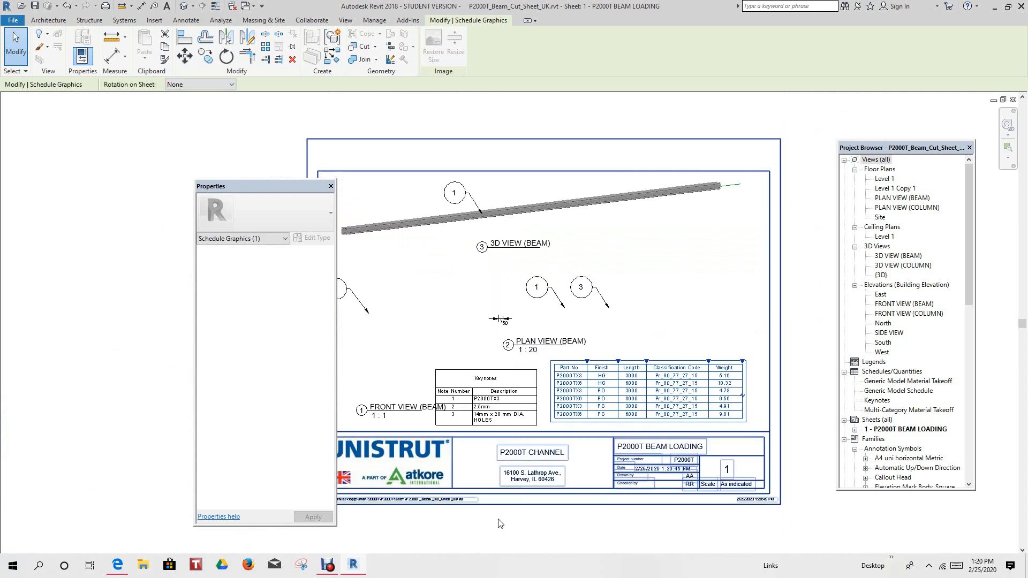
mouse_move(245, 186)
left_mouse_down()
mouse_move(151, 163)
mouse_move(107, 134)
left_mouse_up()
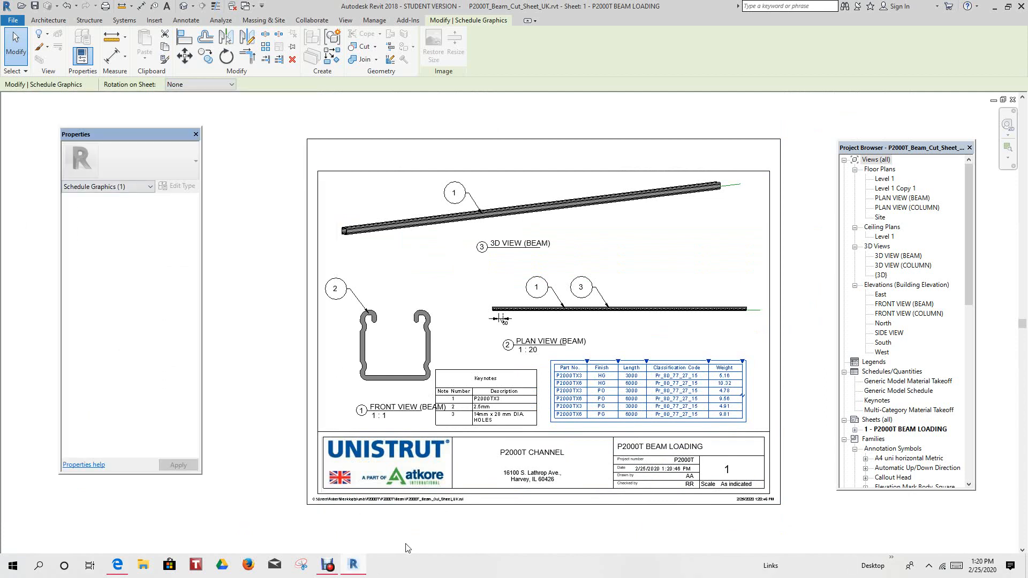
mouse_move(329, 565)
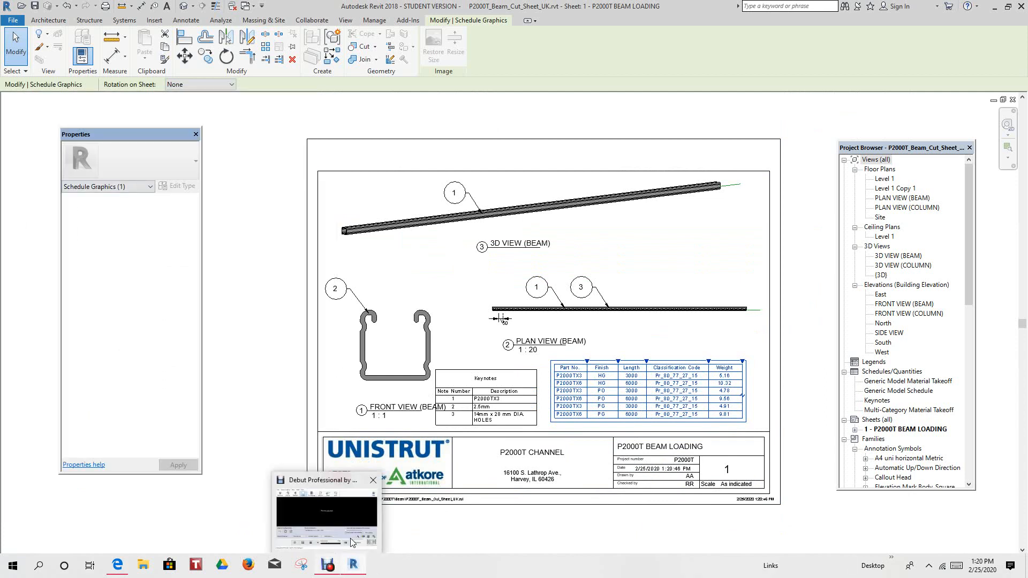
left_click(329, 566)
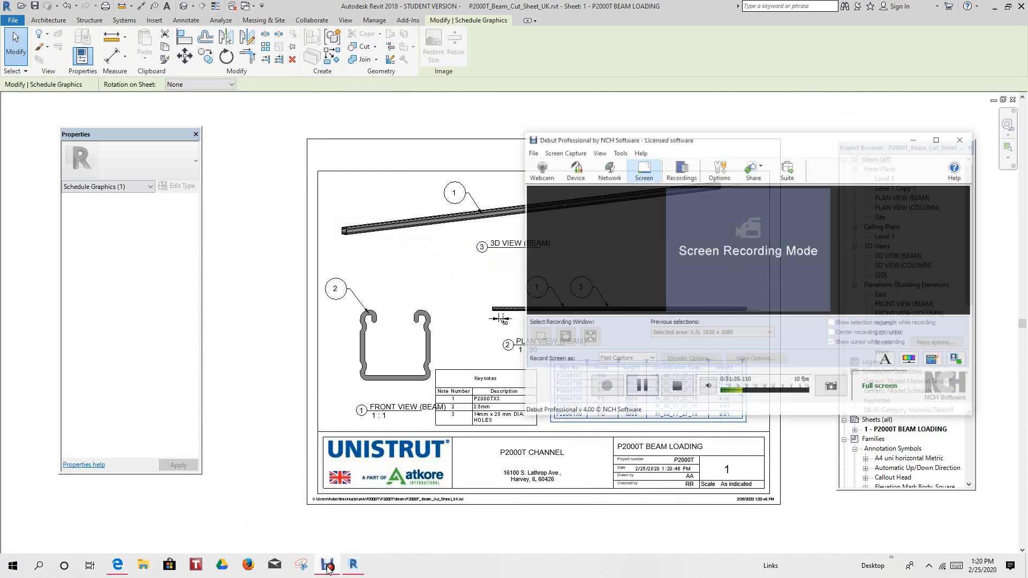